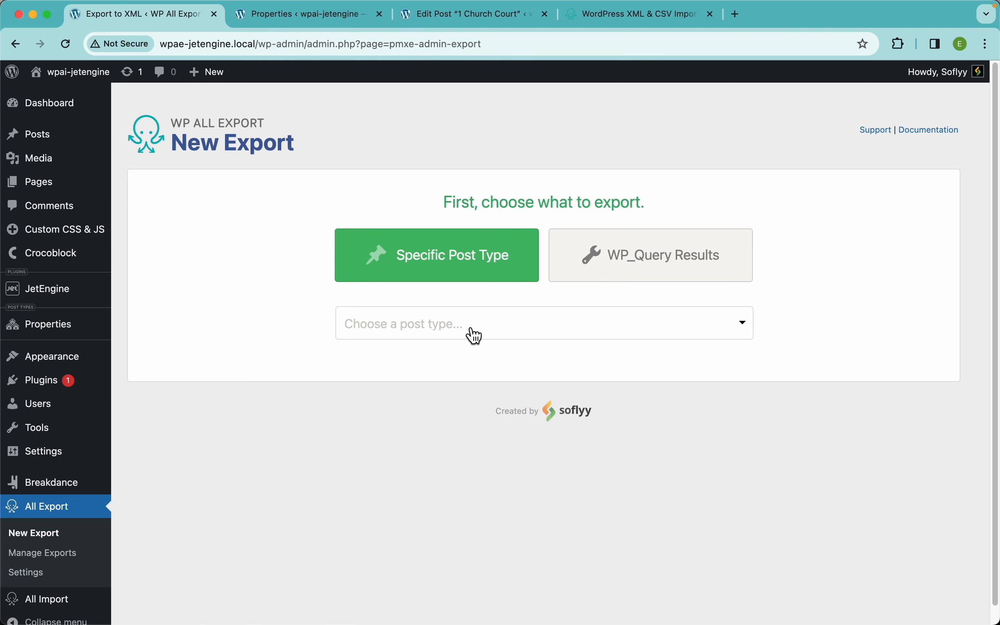
- Choose Properties as the specific post type to export
{"action": "left_click", "coordinate": [481, 332]}
{"action": "scroll", "coordinate": [493, 508], "scroll_direction": "down", "scroll_amount": 6}
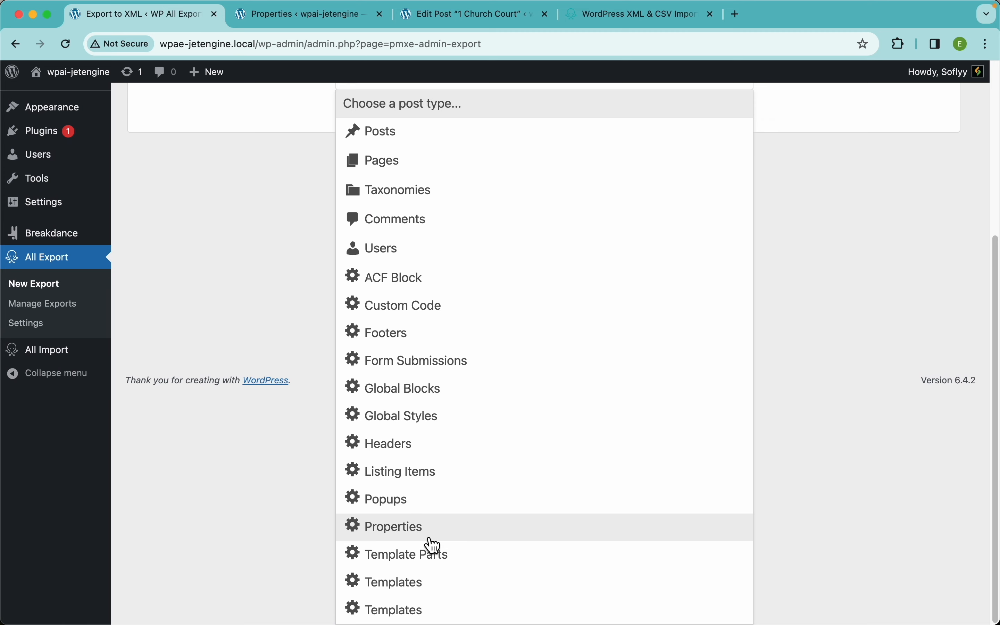
{"action": "left_click", "coordinate": [430, 538]}
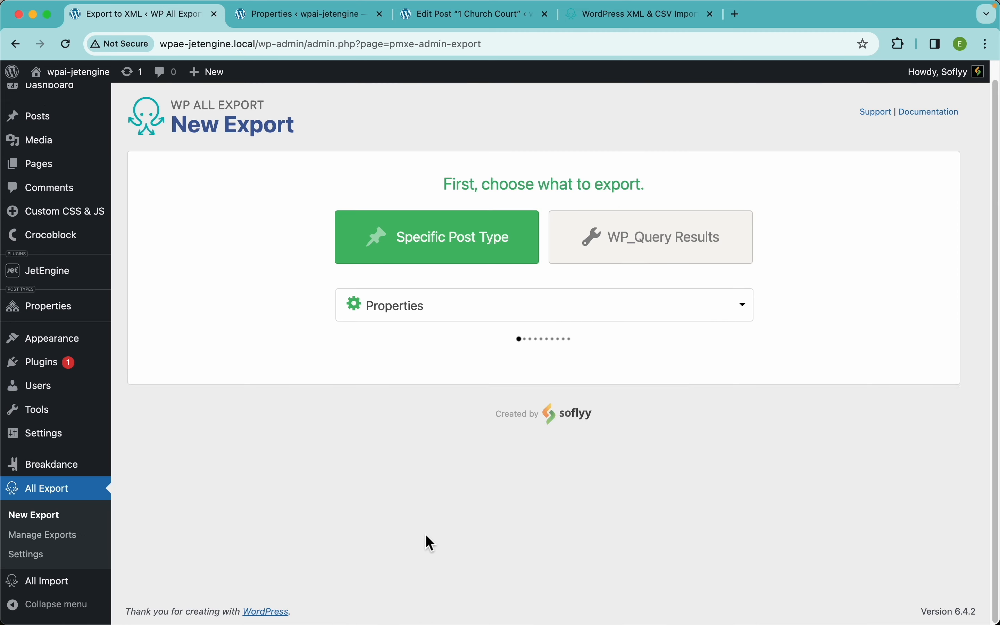
{"action": "scroll", "coordinate": [426, 537], "scroll_direction": "down", "scroll_amount": 1}
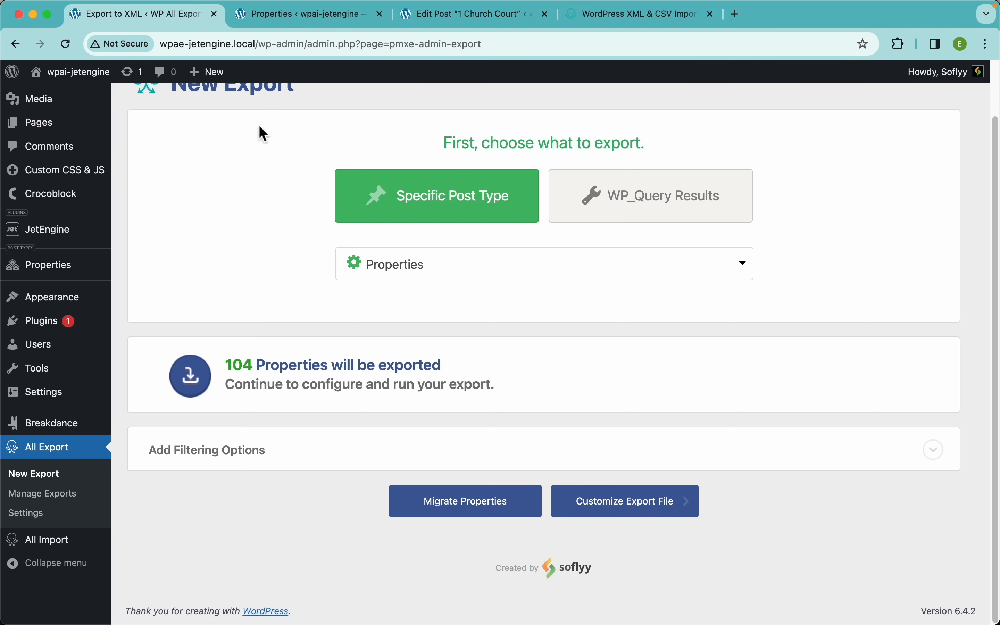
- Check the site's list of Properties posts, reload it, and return to the new export
{"action": "left_click", "coordinate": [288, 18]}
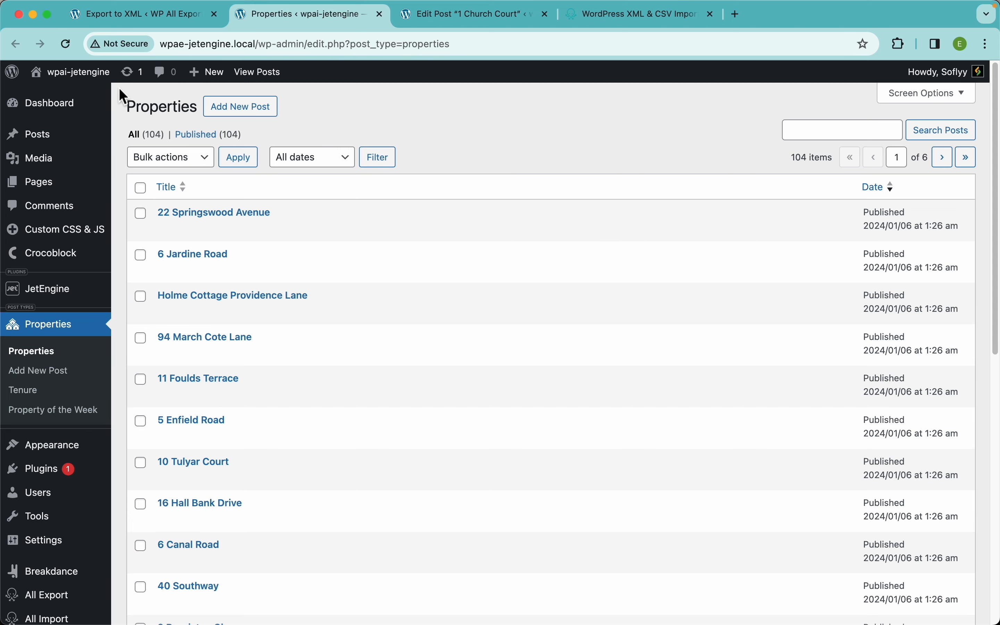
{"action": "left_click", "coordinate": [67, 43]}
{"action": "left_click", "coordinate": [176, 21]}
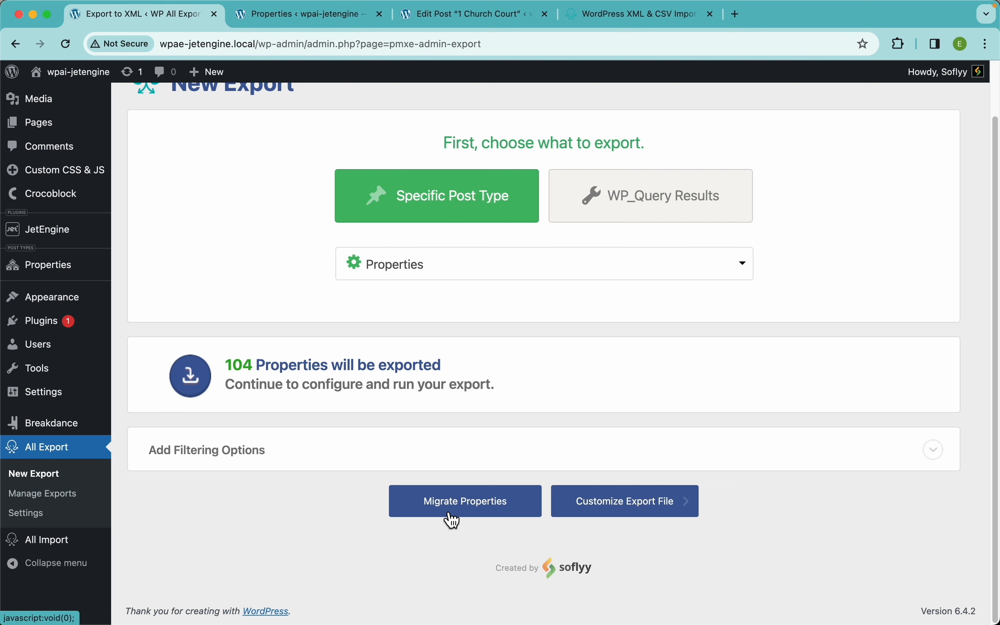
- Expand the export filtering options and choose the JetEngine field Availability as the filter element
{"action": "mouse_move", "coordinate": [62, 541]}
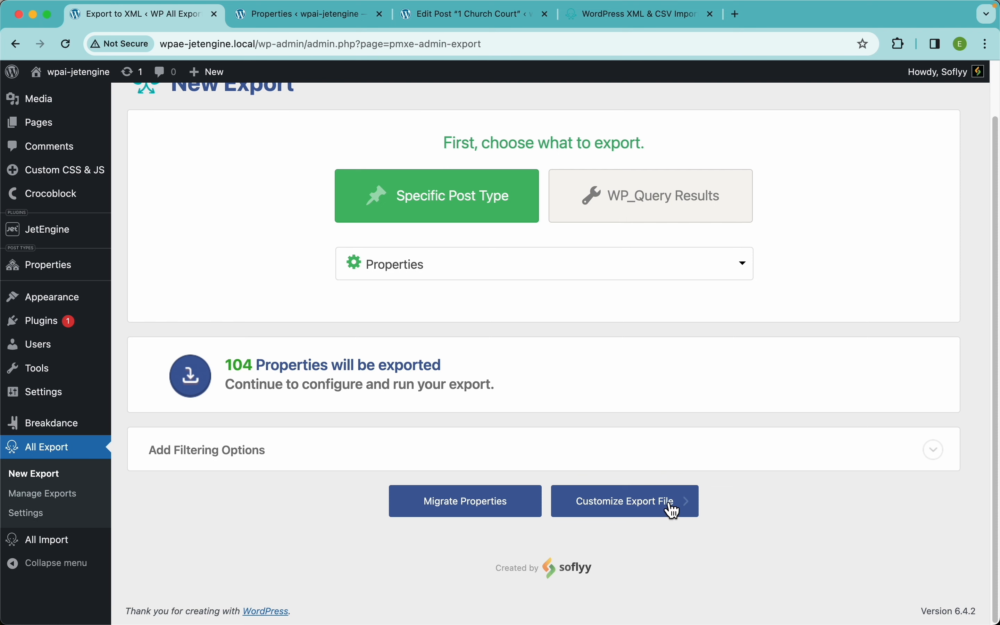
{"action": "left_click", "coordinate": [250, 456]}
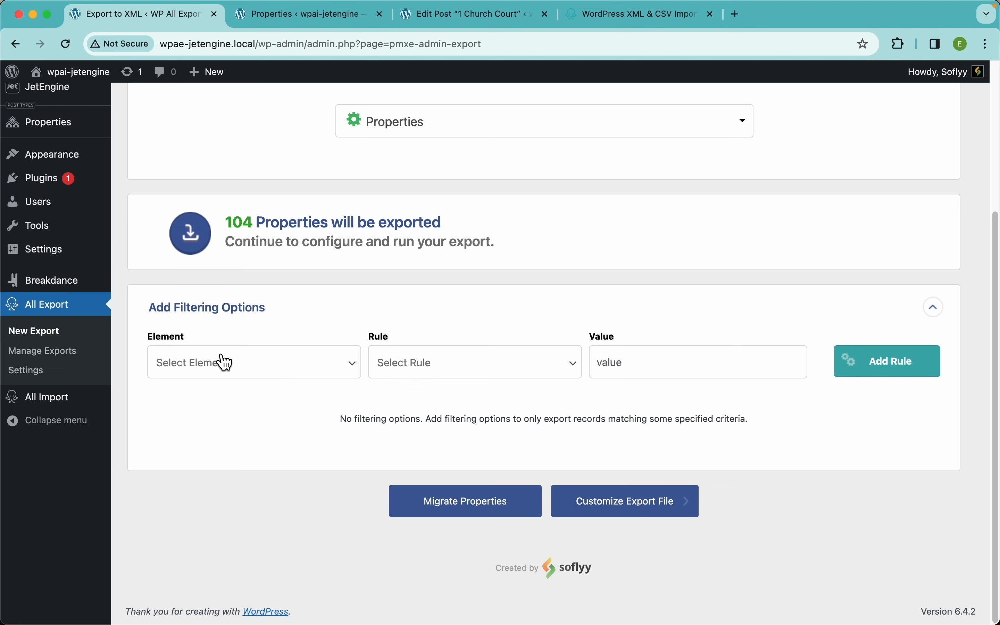
{"action": "left_click", "coordinate": [288, 374]}
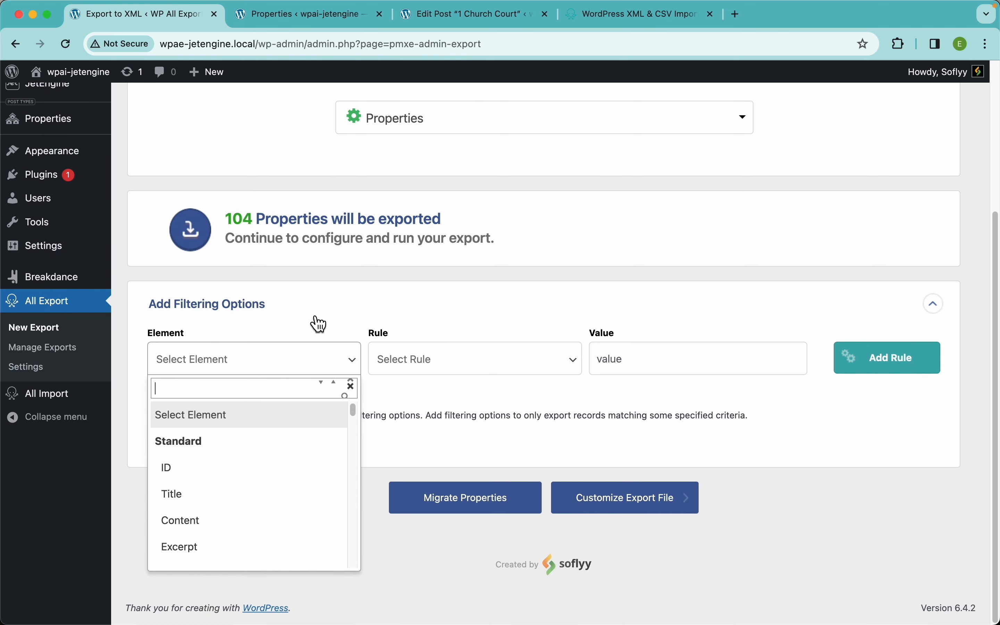
{"action": "scroll", "coordinate": [238, 520], "scroll_direction": "down", "scroll_amount": 4}
{"action": "scroll", "coordinate": [239, 520], "scroll_direction": "up", "scroll_amount": 3}
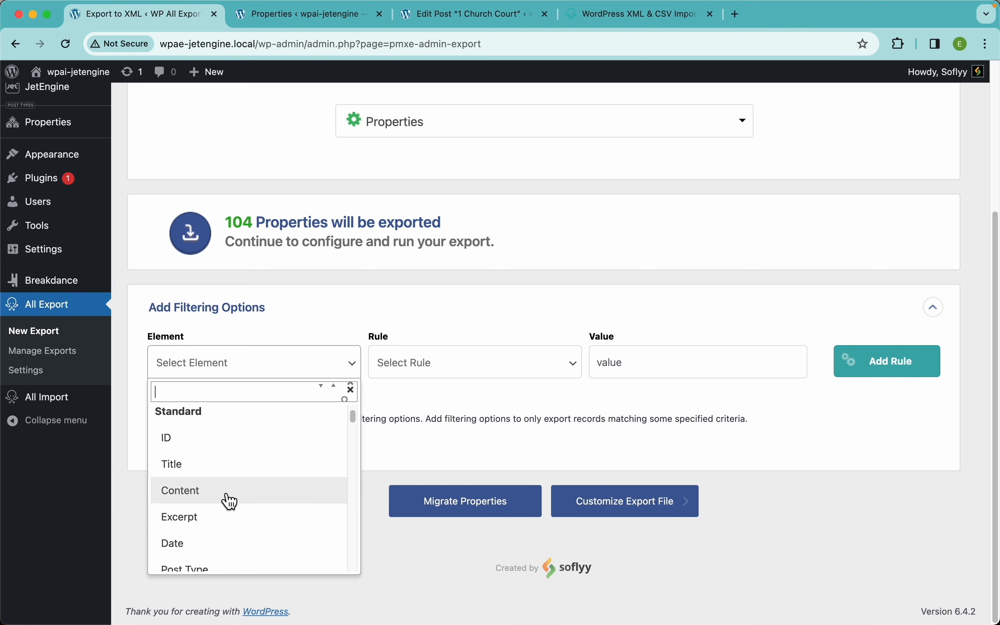
{"action": "scroll", "coordinate": [218, 471], "scroll_direction": "down", "scroll_amount": 15}
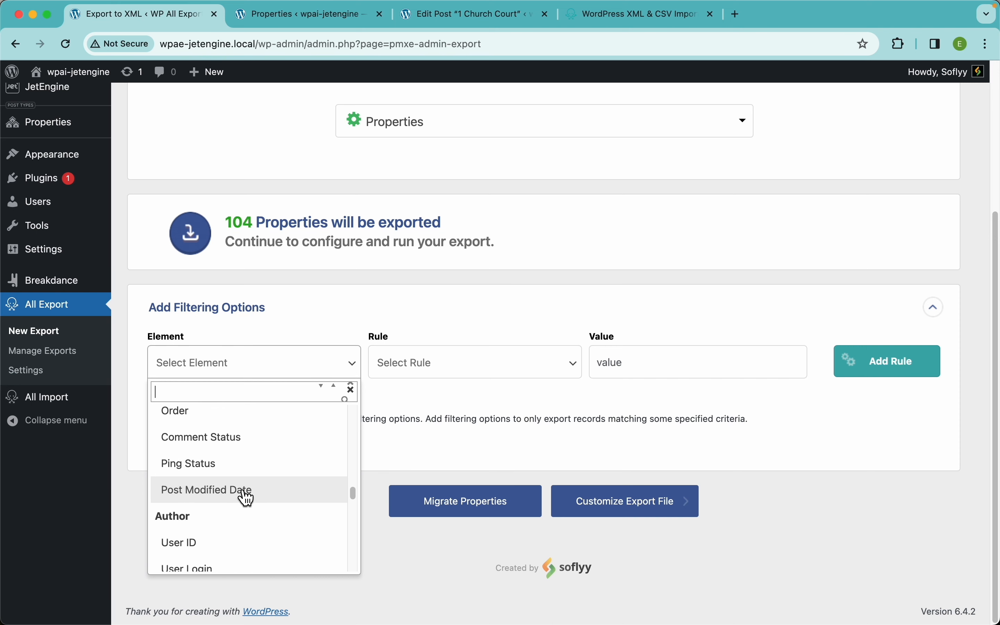
{"action": "scroll", "coordinate": [246, 496], "scroll_direction": "up", "scroll_amount": 5}
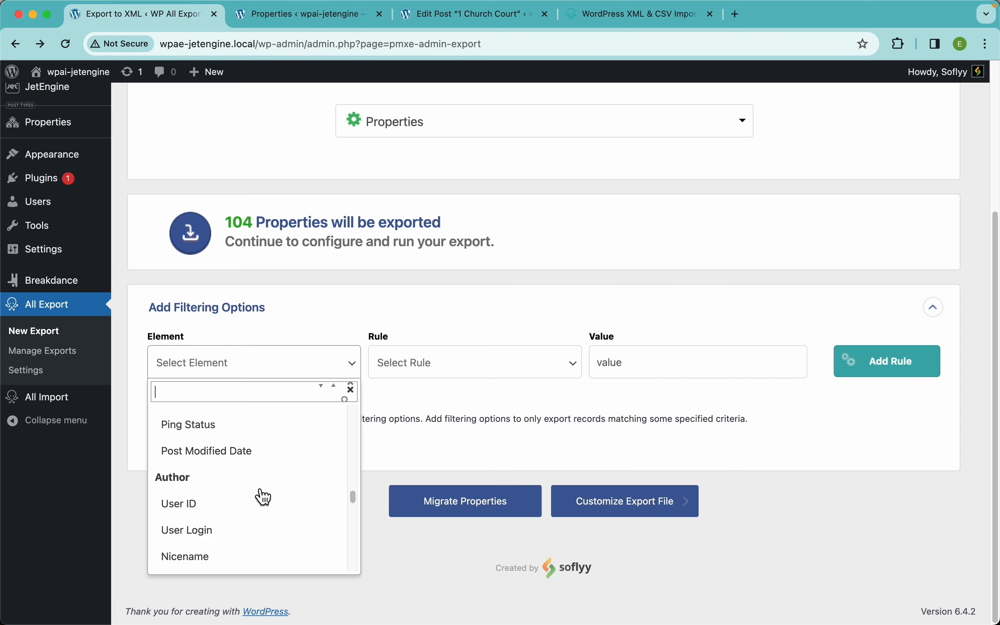
{"action": "scroll", "coordinate": [262, 496], "scroll_direction": "down", "scroll_amount": 3}
{"action": "scroll", "coordinate": [260, 488], "scroll_direction": "down", "scroll_amount": 7}
{"action": "scroll", "coordinate": [260, 487], "scroll_direction": "up", "scroll_amount": 2}
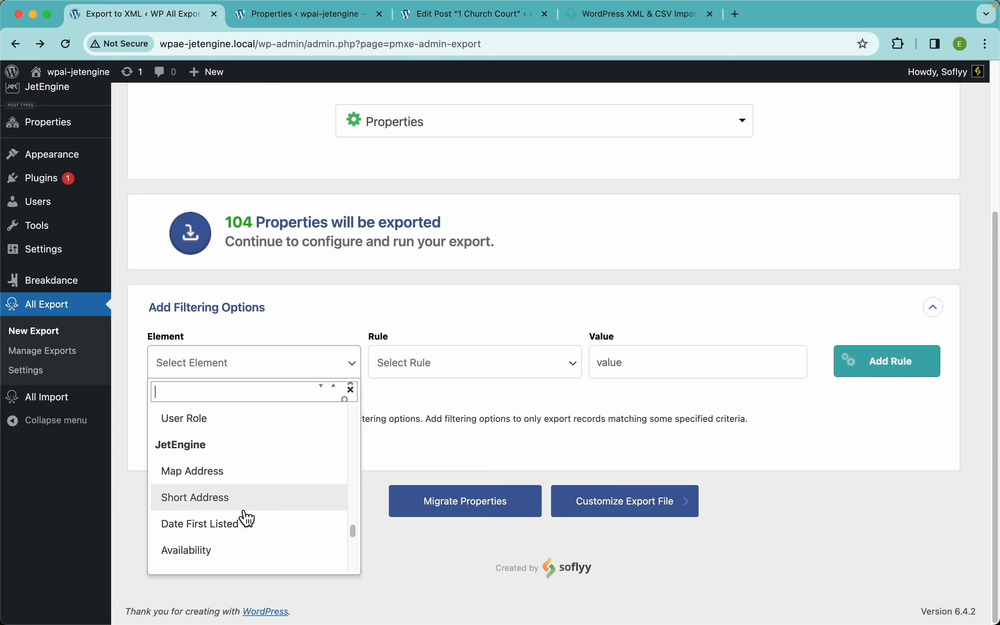
{"action": "scroll", "coordinate": [245, 519], "scroll_direction": "down", "scroll_amount": 2}
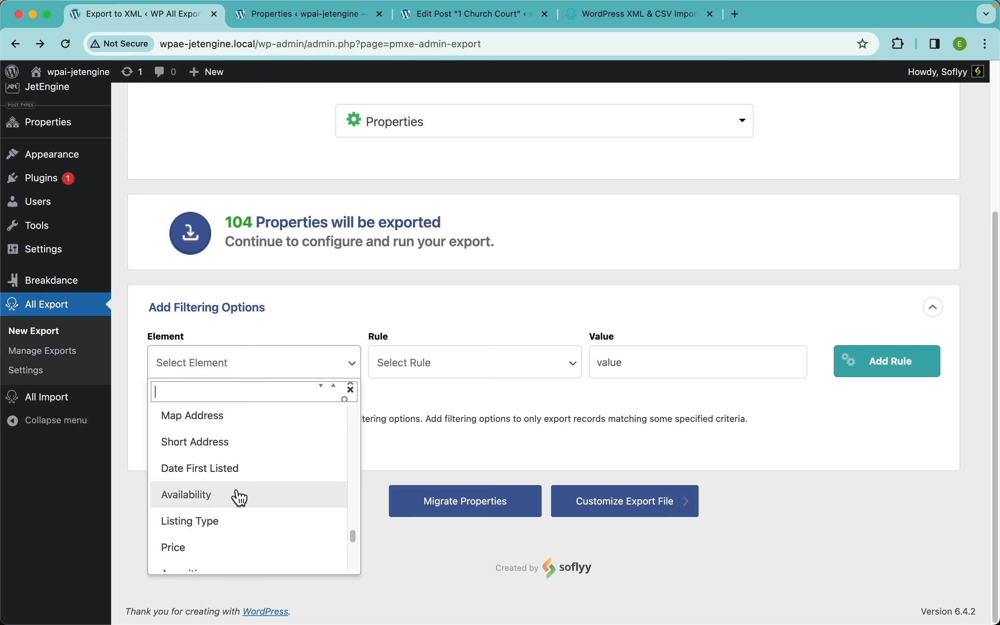
{"action": "left_click", "coordinate": [220, 502]}
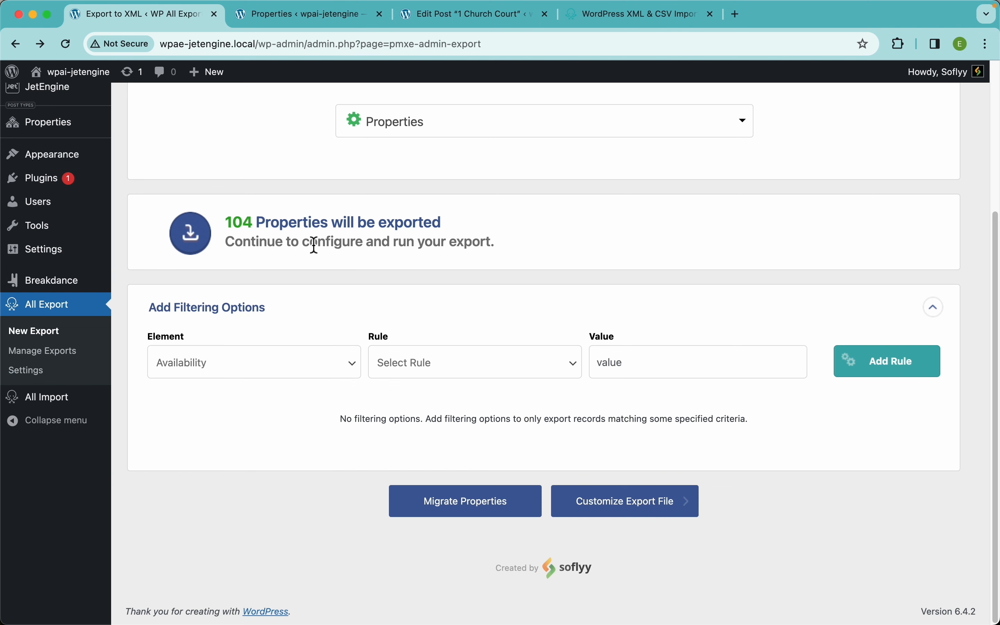
- Set the Availability filter's rule to equals with the value "On Market"
{"action": "left_click", "coordinate": [488, 371]}
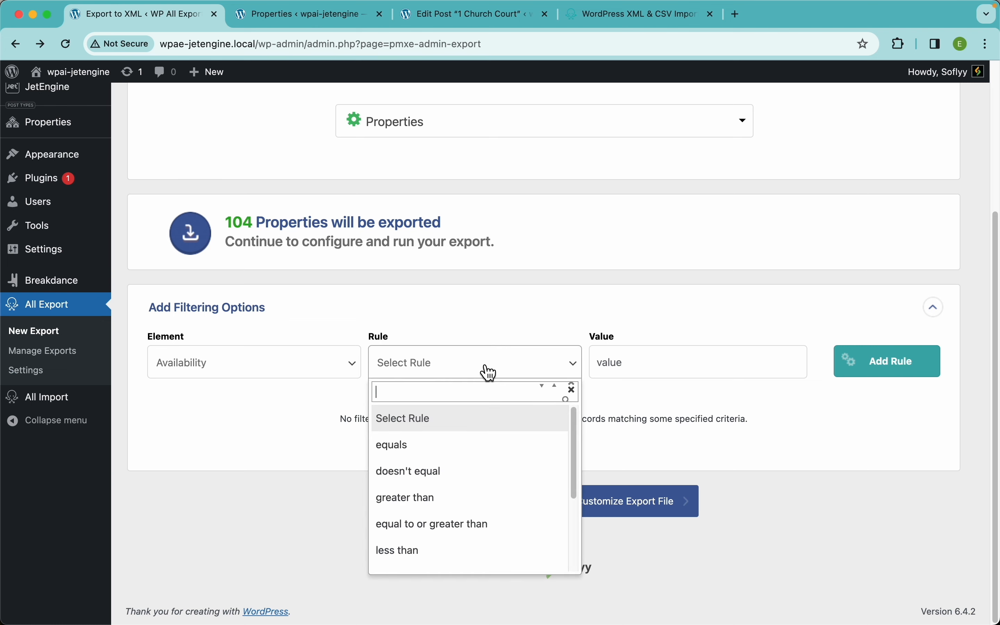
{"action": "left_click", "coordinate": [417, 455]}
{"action": "left_click", "coordinate": [633, 364]}
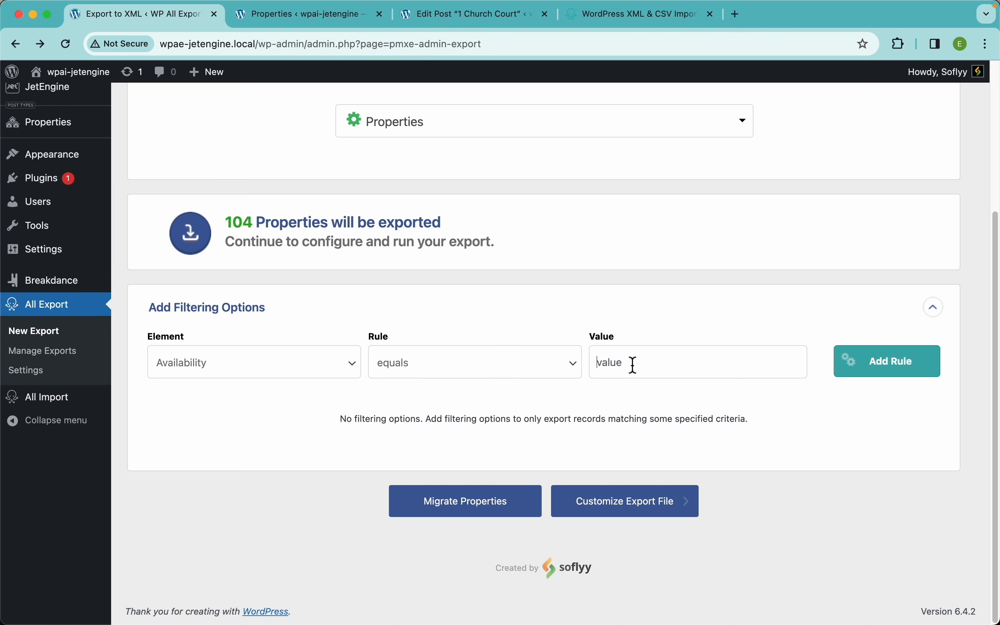
{"action": "type", "text": "On Market"}
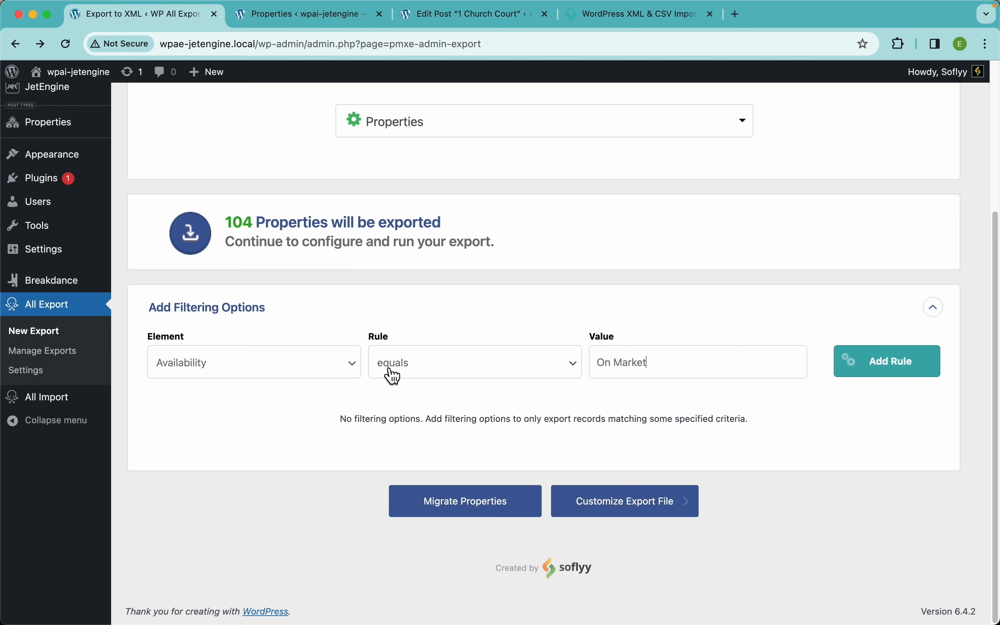
- Check the available Availability options in the property post open for editing and return to the export setup
{"action": "left_click", "coordinate": [448, 16]}
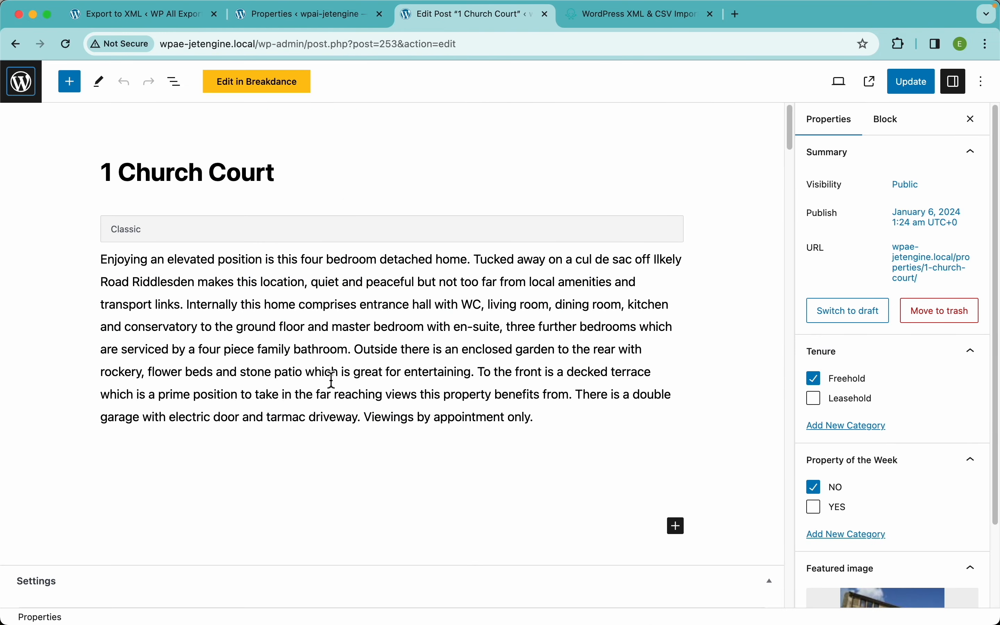
{"action": "scroll", "coordinate": [330, 384], "scroll_direction": "down", "scroll_amount": 7}
{"action": "scroll", "coordinate": [323, 407], "scroll_direction": "down", "scroll_amount": 3}
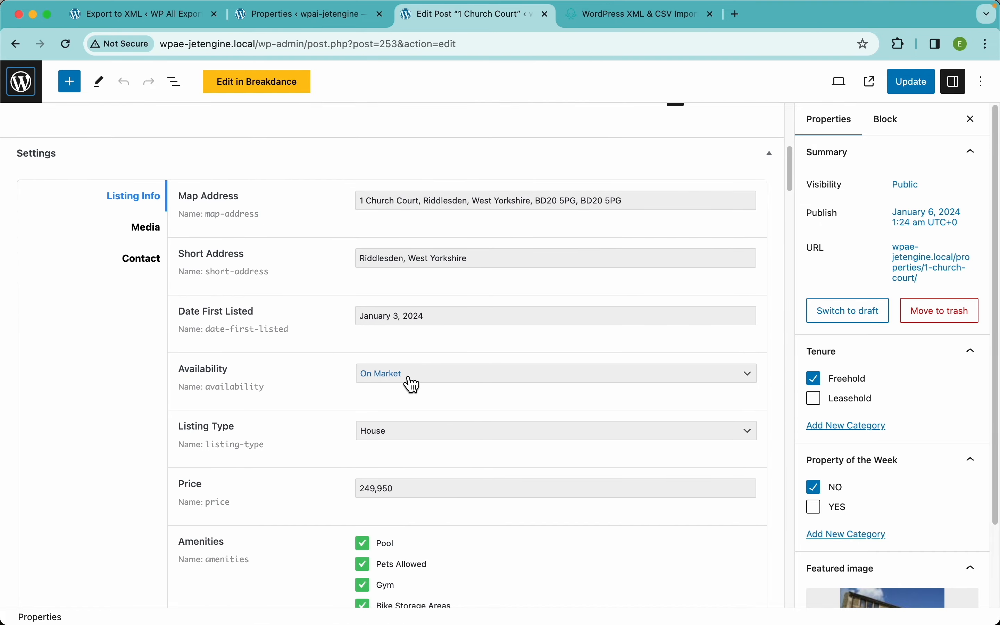
{"action": "left_click", "coordinate": [429, 378]}
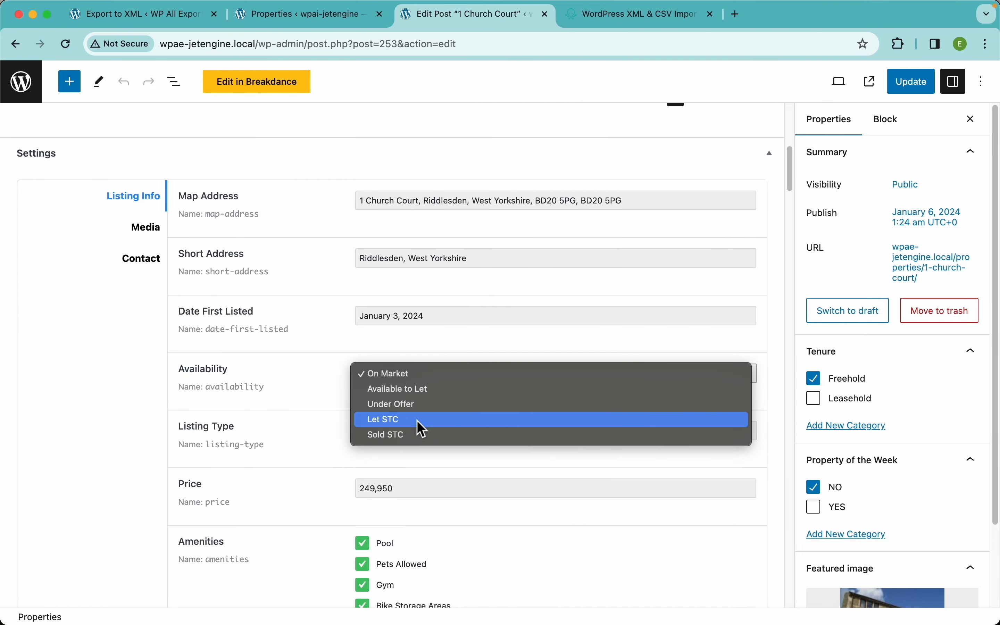
{"action": "left_click", "coordinate": [420, 376]}
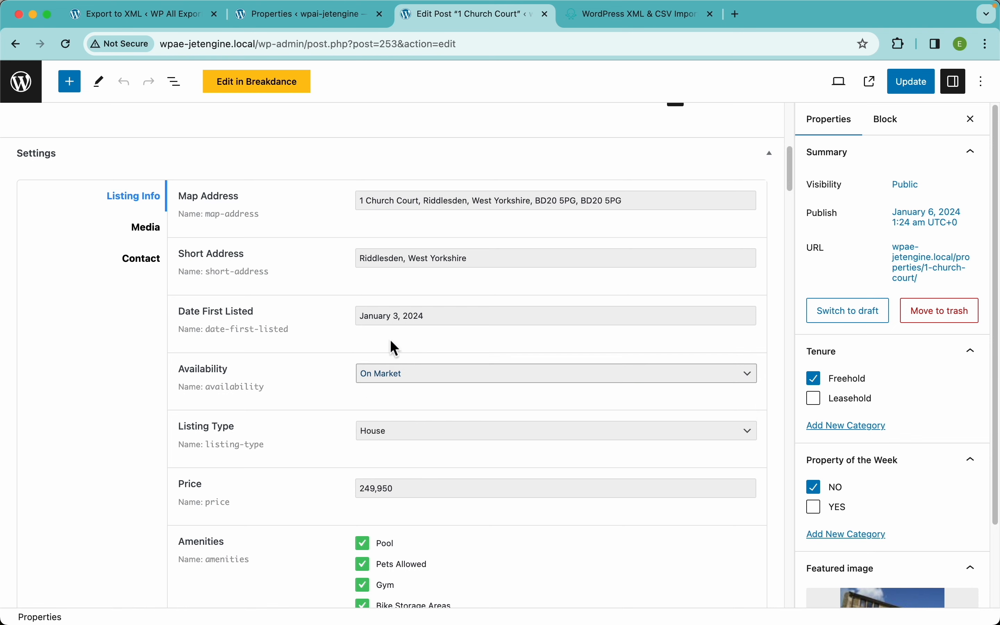
{"action": "left_click", "coordinate": [197, 16]}
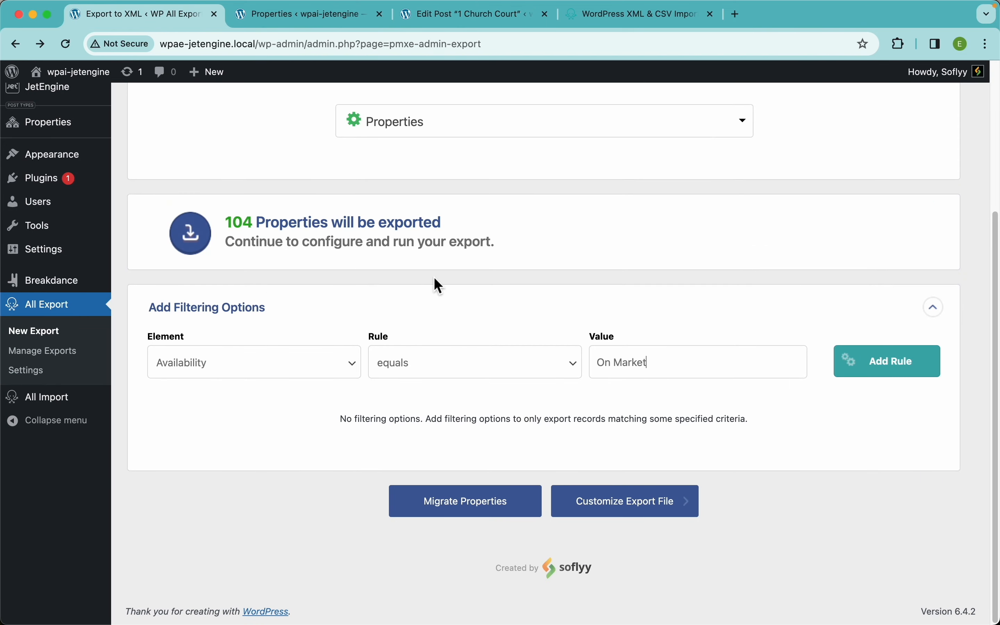
- Add the Availability filter rule to the export and proceed to customizing the export file
{"action": "left_click", "coordinate": [894, 372]}
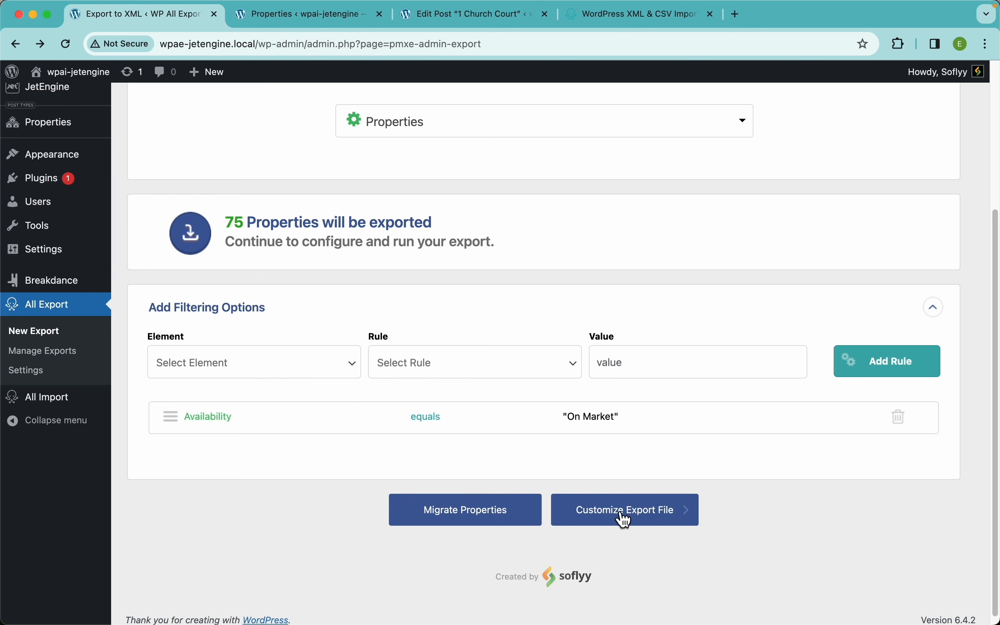
{"action": "left_click", "coordinate": [667, 520]}
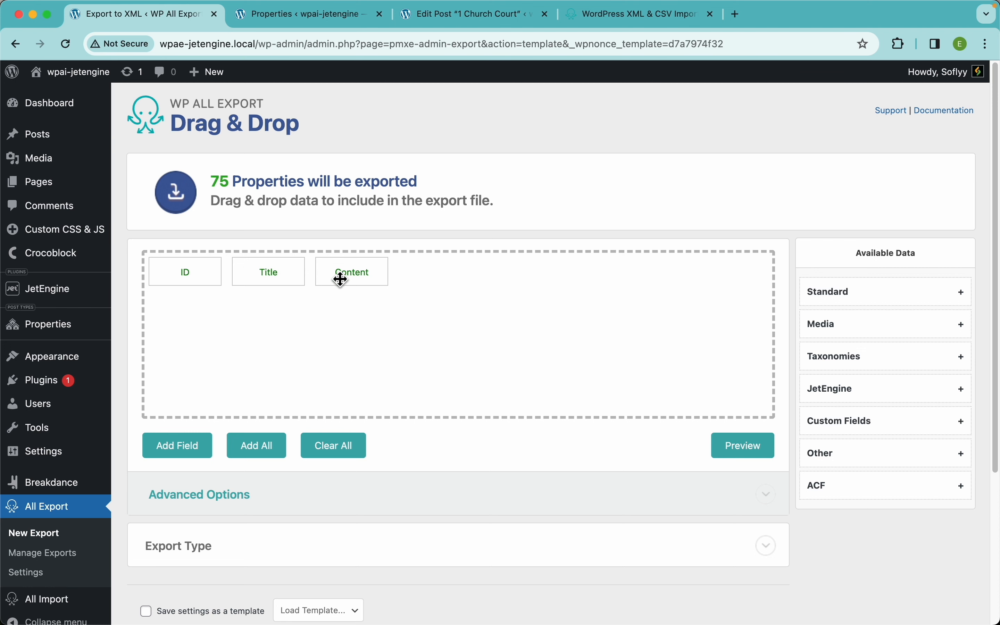
- Try out the export column order by moving Title before ID and back, viewing the ID field's settings in between
{"action": "left_click_drag", "start_coordinate": [267, 273], "coordinate": [188, 279]}
{"action": "left_click", "coordinate": [280, 277]}
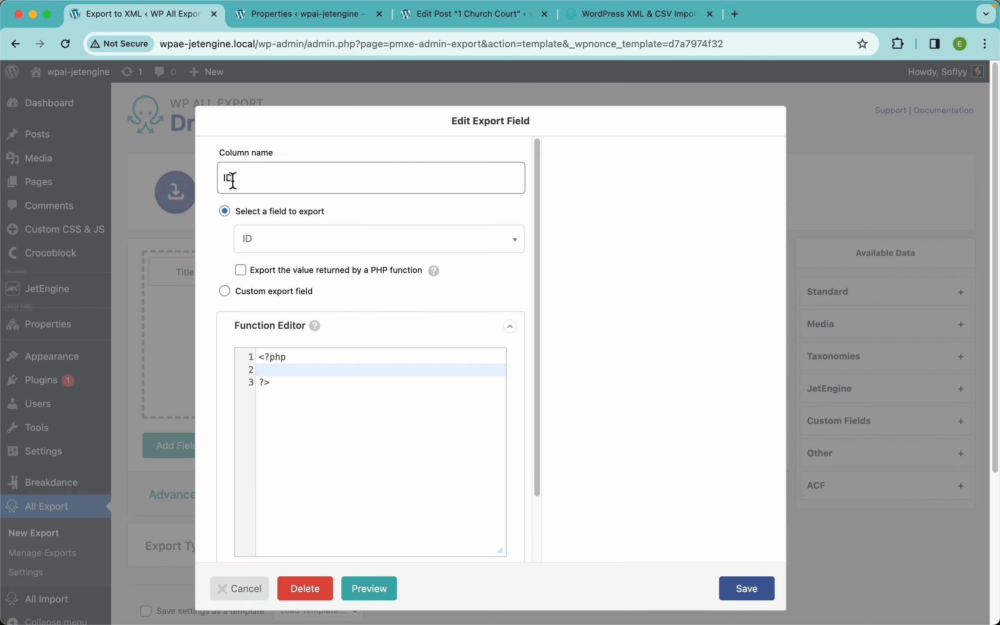
{"action": "left_click", "coordinate": [810, 540]}
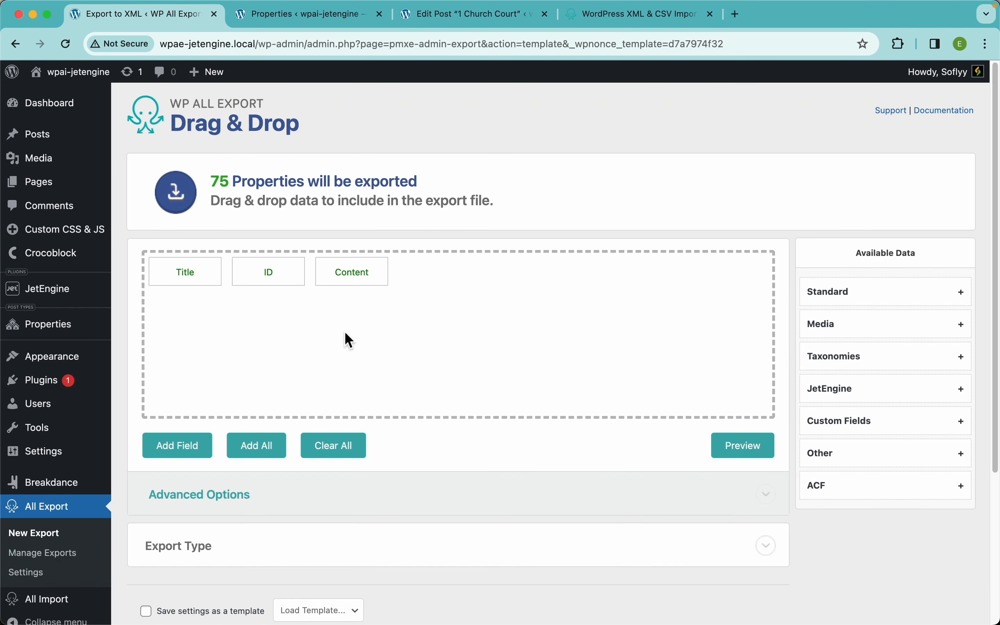
{"action": "left_click_drag", "start_coordinate": [279, 275], "coordinate": [196, 279]}
- Preview the first 10 properties of the export and look through their ID, Title and Content columns
{"action": "left_click", "coordinate": [745, 451]}
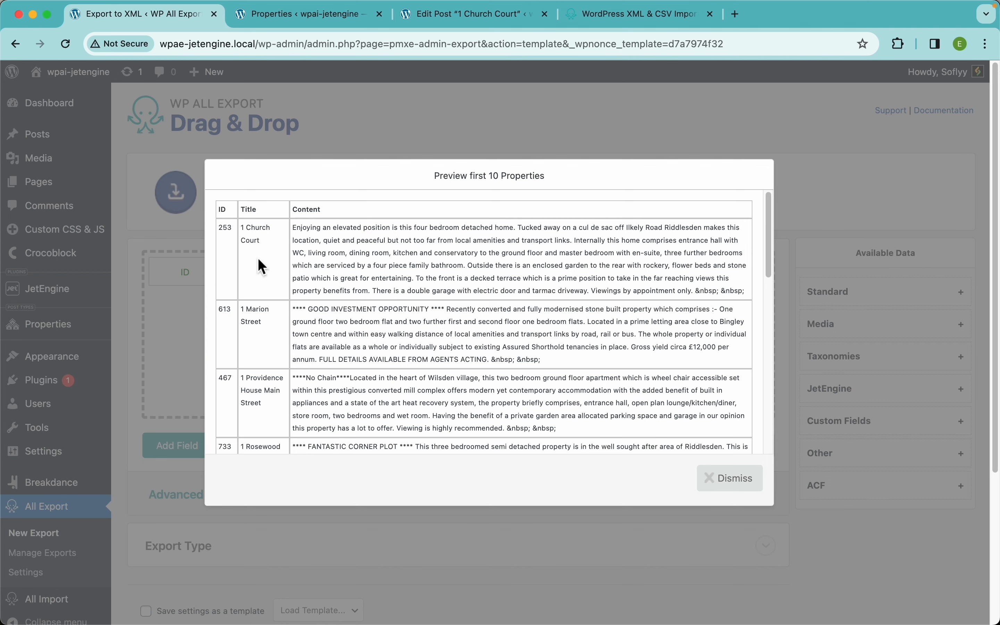
{"action": "scroll", "coordinate": [440, 313], "scroll_direction": "down", "scroll_amount": 15}
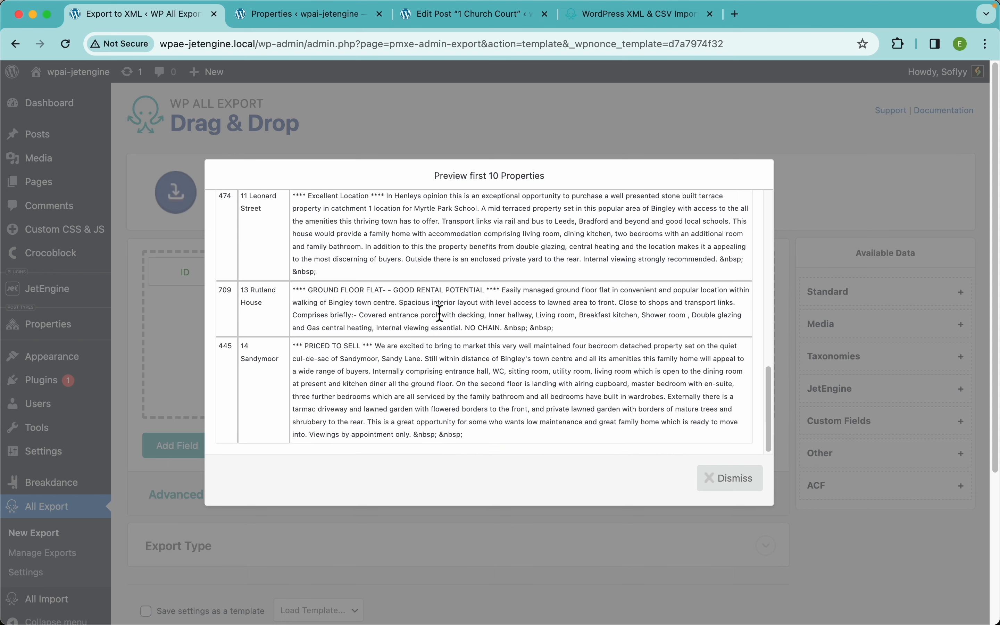
{"action": "scroll", "coordinate": [372, 326], "scroll_direction": "up", "scroll_amount": 15}
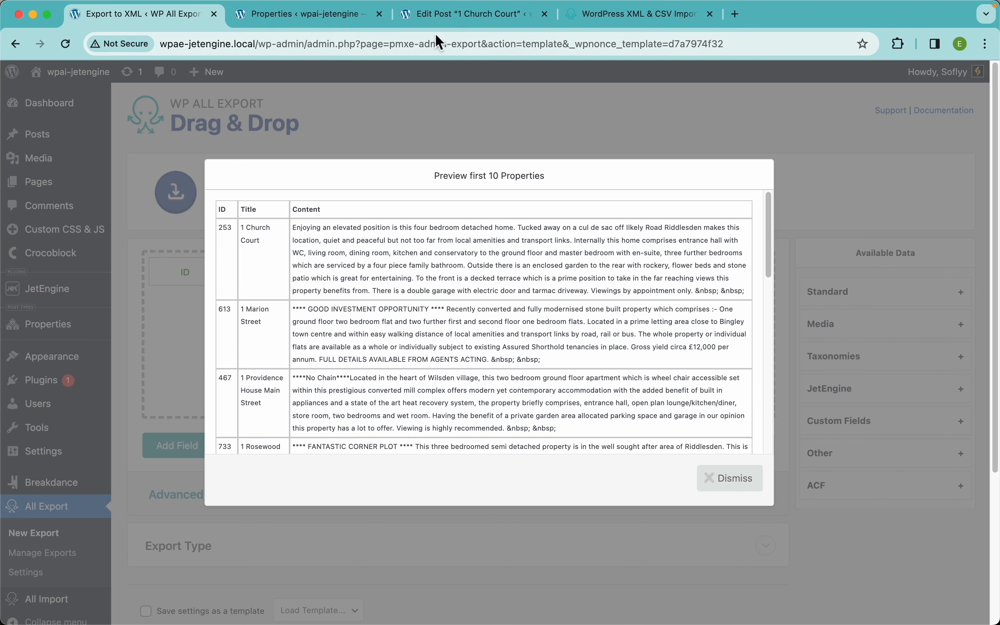
- Place the property post's browser tab beside the export tab and review the post's title, content and settings
{"action": "left_click", "coordinate": [438, 15]}
{"action": "left_click_drag", "start_coordinate": [441, 18], "coordinate": [317, 19]}
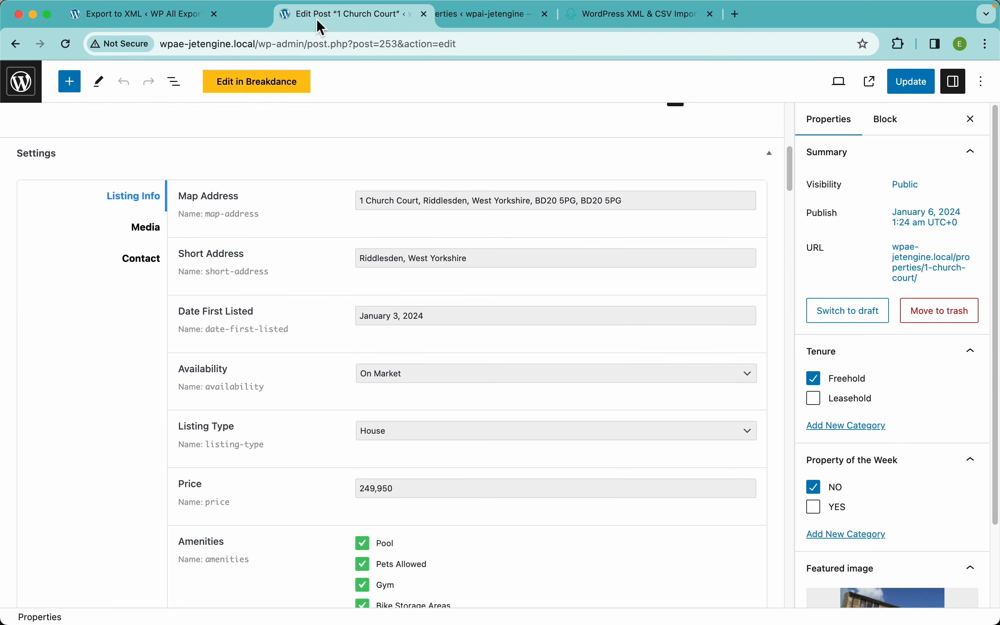
{"action": "scroll", "coordinate": [348, 202], "scroll_direction": "up", "scroll_amount": 10}
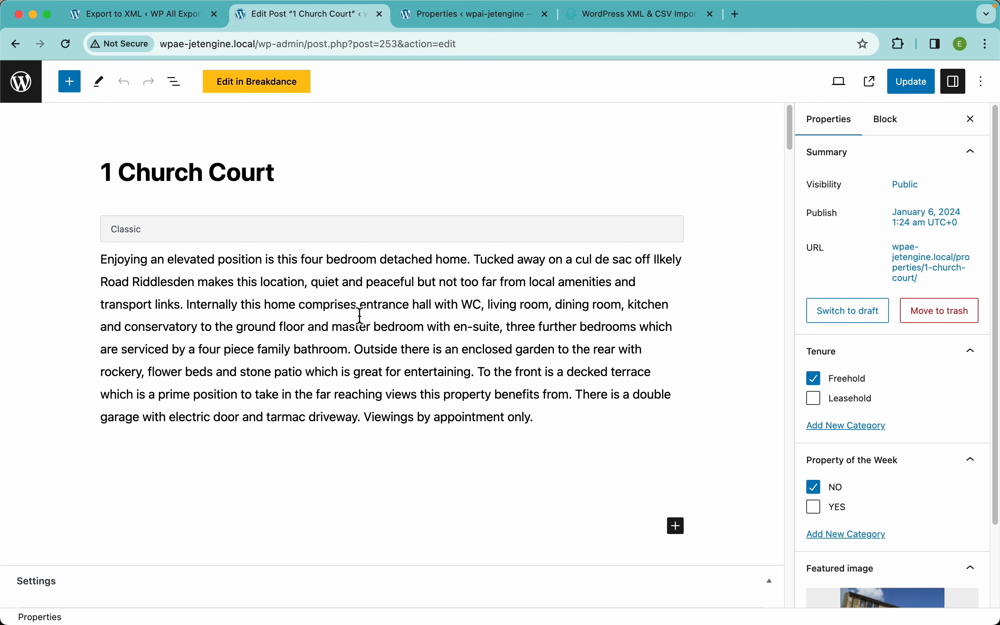
{"action": "scroll", "coordinate": [355, 357], "scroll_direction": "down", "scroll_amount": 10}
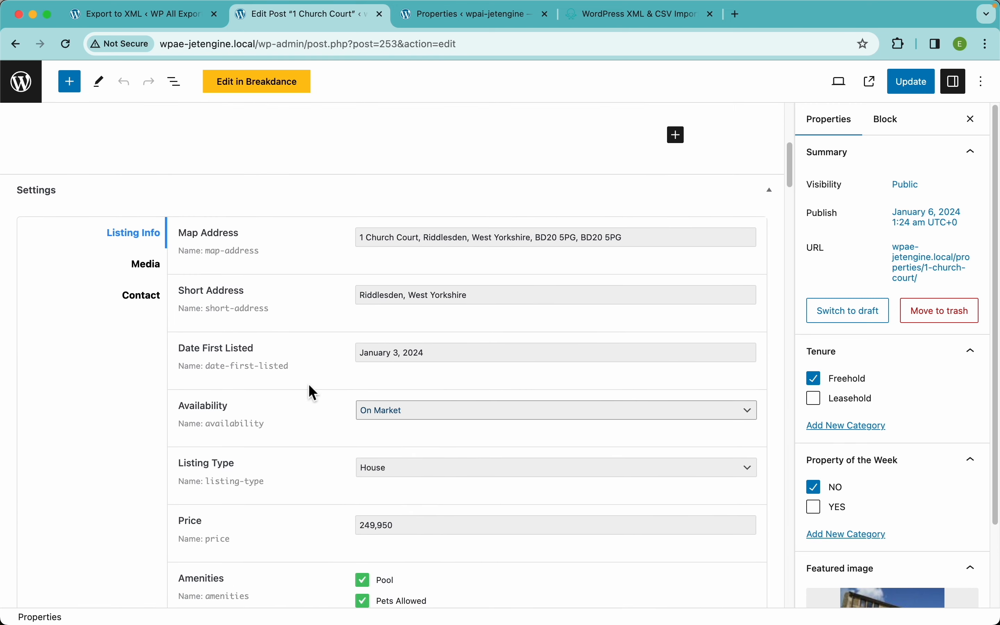
- Review the property post's Media and Contact settings, and return to its Listing Info fields
{"action": "left_click", "coordinate": [152, 279]}
{"action": "left_click", "coordinate": [153, 286]}
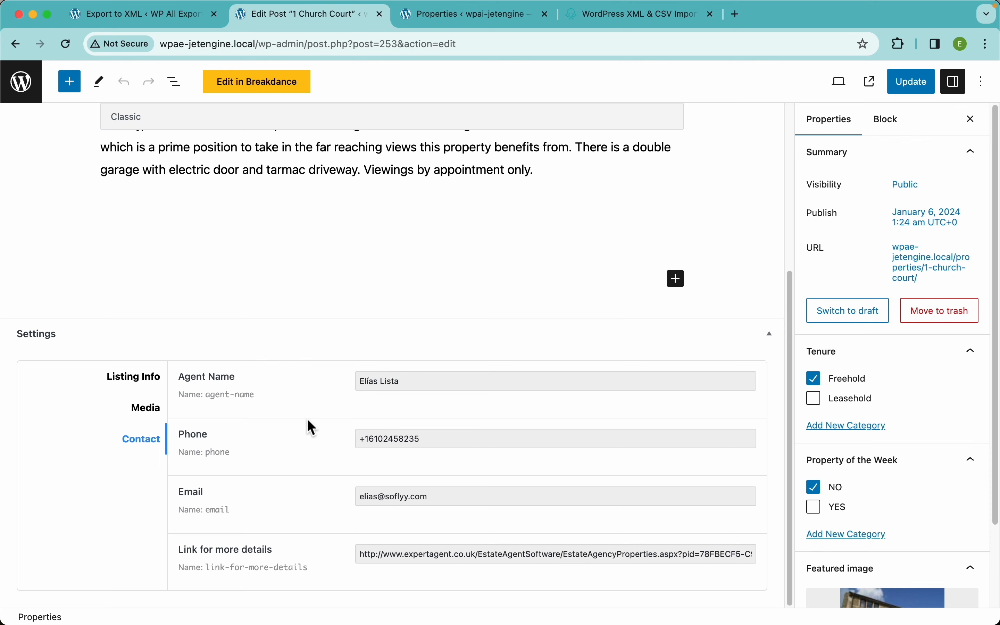
{"action": "left_click", "coordinate": [143, 377]}
{"action": "scroll", "coordinate": [426, 409], "scroll_direction": "down", "scroll_amount": 4}
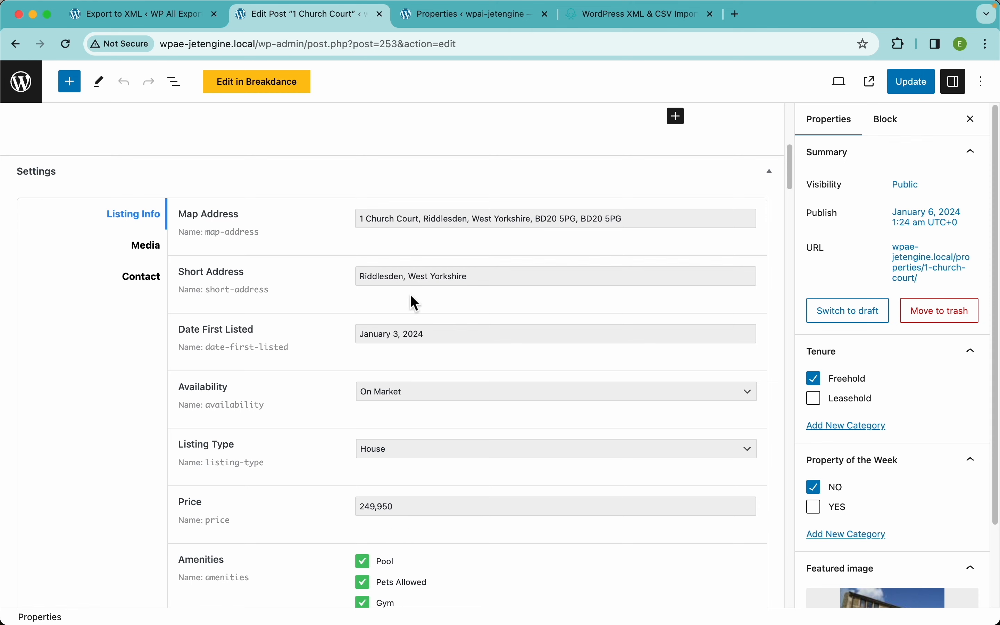
- Examine the Date First Listed calendar and the Listing Type options in the property's Listing Info without changing them
{"action": "left_click", "coordinate": [411, 334]}
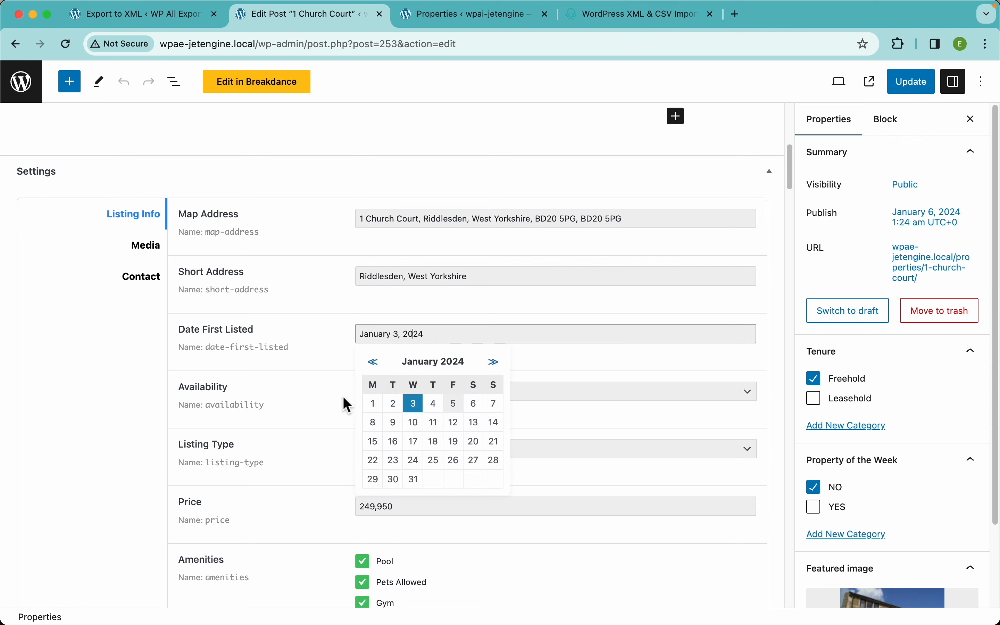
{"action": "left_click", "coordinate": [303, 394]}
{"action": "scroll", "coordinate": [294, 393], "scroll_direction": "down", "scroll_amount": 4}
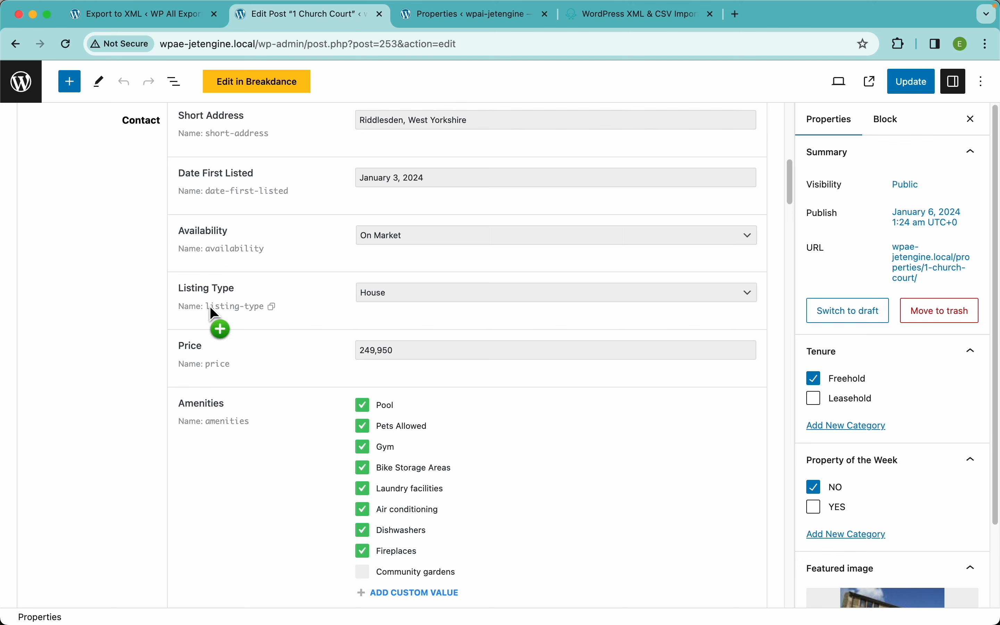
{"action": "left_click", "coordinate": [399, 295]}
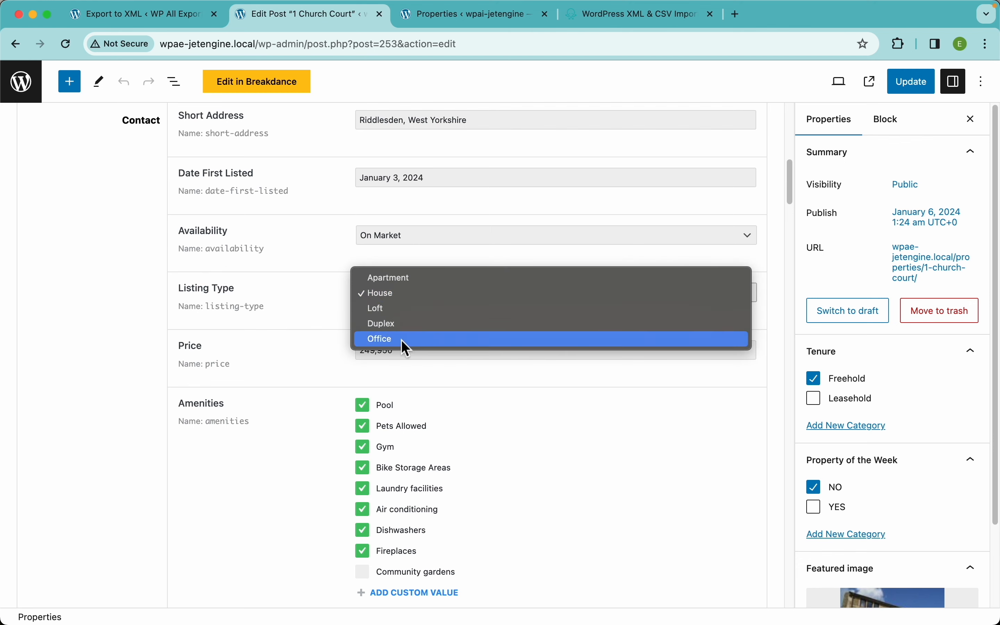
{"action": "left_click", "coordinate": [286, 375]}
{"action": "scroll", "coordinate": [285, 375], "scroll_direction": "down", "scroll_amount": 5}
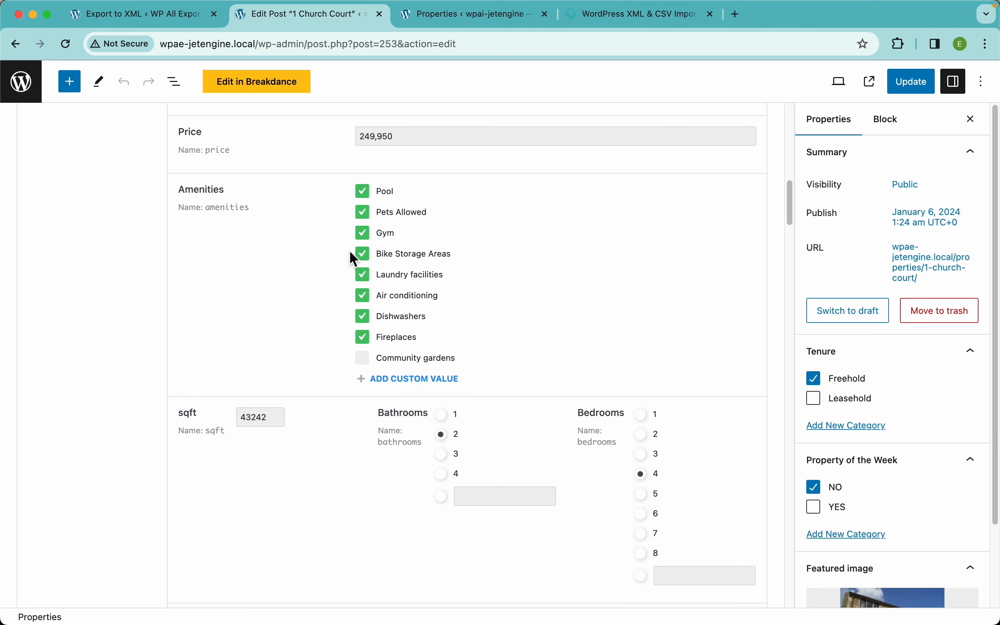
- Try unchecking Laundry facilities and Bike Storage Areas under Amenities, and check both again
{"action": "left_click", "coordinate": [365, 275]}
{"action": "left_click", "coordinate": [365, 254]}
{"action": "left_click", "coordinate": [365, 254]}
{"action": "left_click", "coordinate": [365, 275]}
- Look through the Bathrooms, Bedrooms and Rooms fields, and add blank items at the end of the Rooms repeater
{"action": "scroll", "coordinate": [289, 289], "scroll_direction": "down", "scroll_amount": 4}
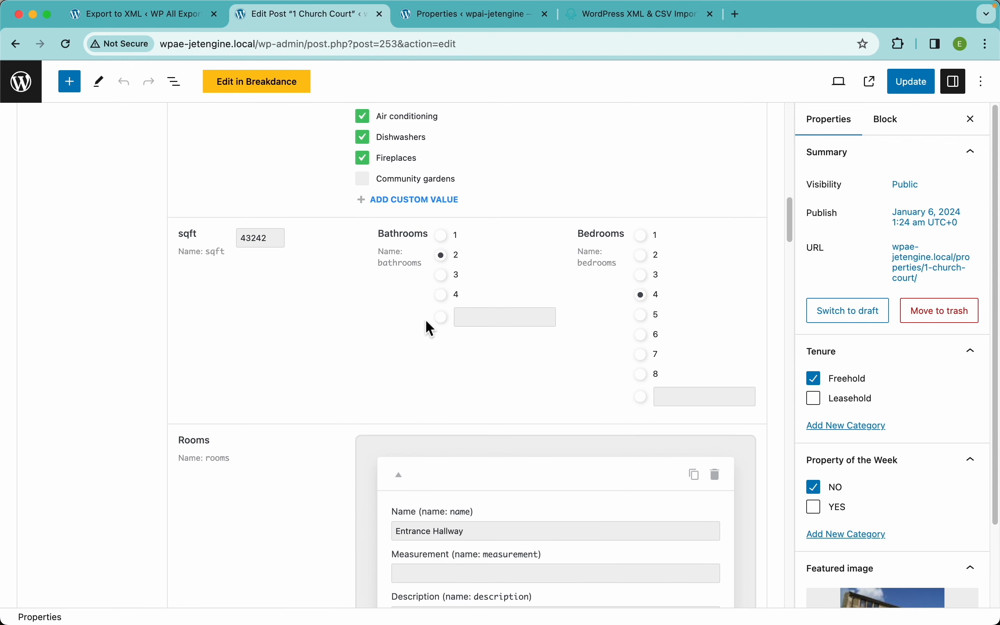
{"action": "scroll", "coordinate": [363, 379], "scroll_direction": "down", "scroll_amount": 5}
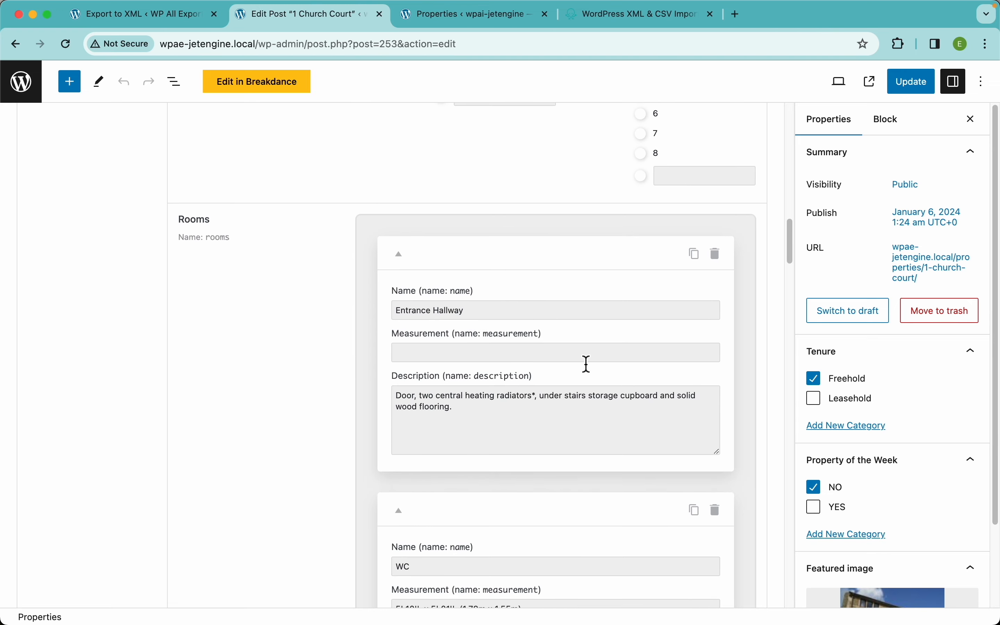
{"action": "scroll", "coordinate": [544, 345], "scroll_direction": "down", "scroll_amount": 12}
{"action": "scroll", "coordinate": [546, 345], "scroll_direction": "down", "scroll_amount": 20}
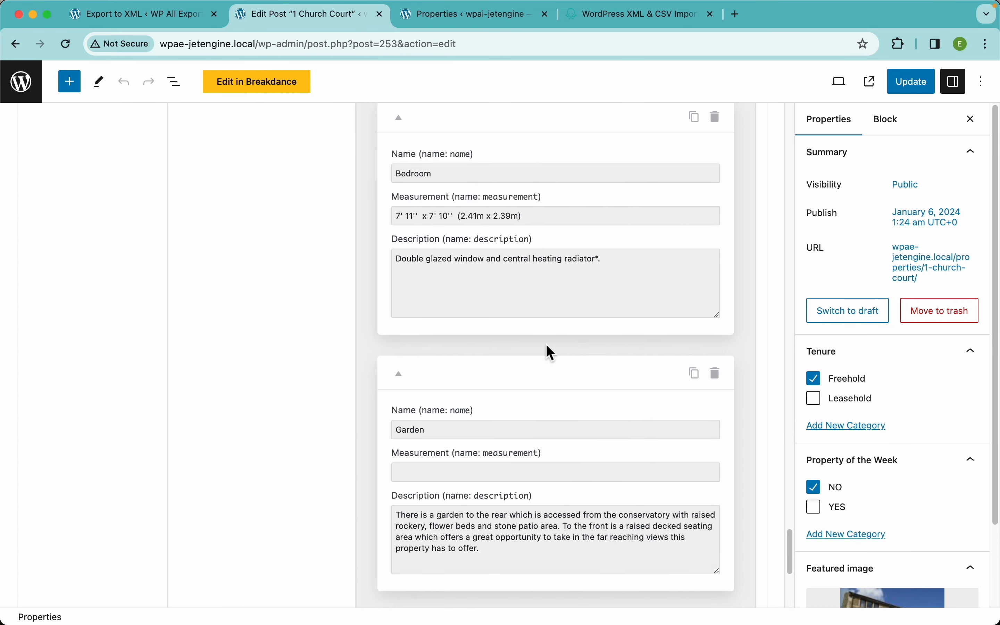
{"action": "left_click", "coordinate": [415, 549]}
{"action": "scroll", "coordinate": [455, 500], "scroll_direction": "down", "scroll_amount": 6}
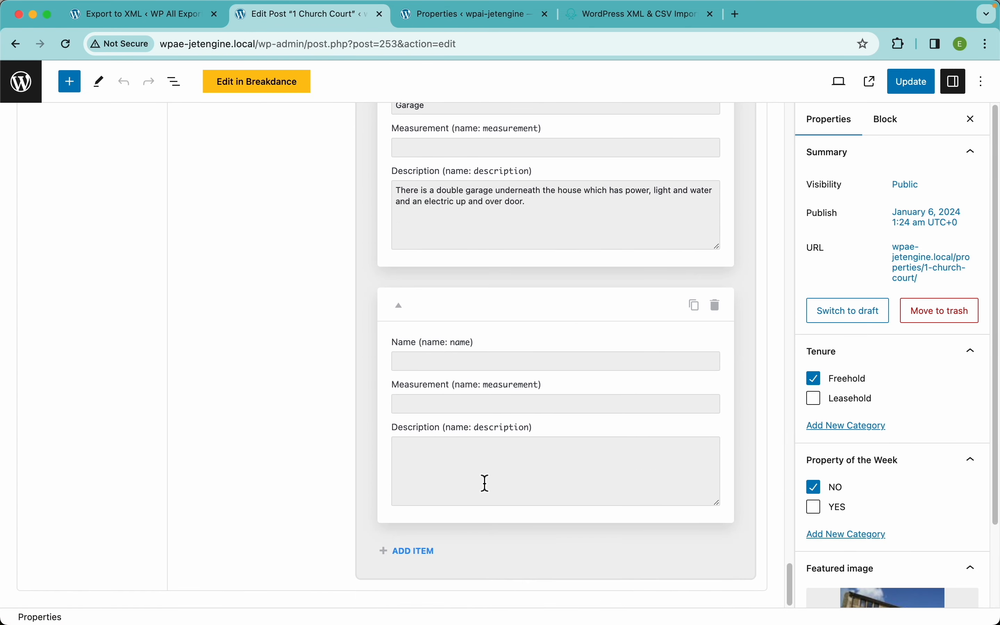
{"action": "left_click", "coordinate": [426, 553]}
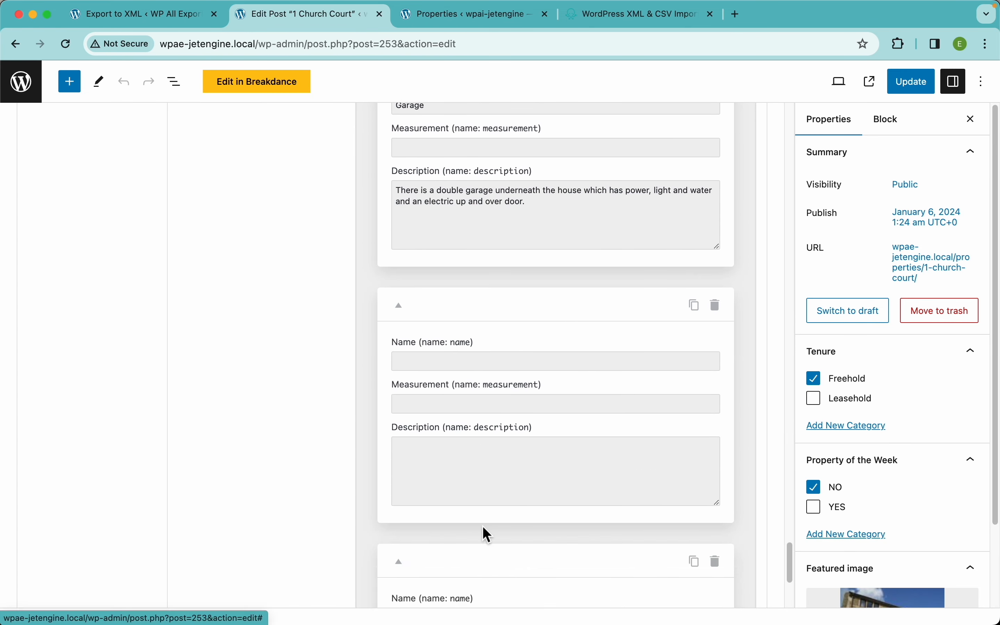
{"action": "scroll", "coordinate": [479, 529], "scroll_direction": "down", "scroll_amount": 6}
{"action": "scroll", "coordinate": [355, 358], "scroll_direction": "up", "scroll_amount": 20}
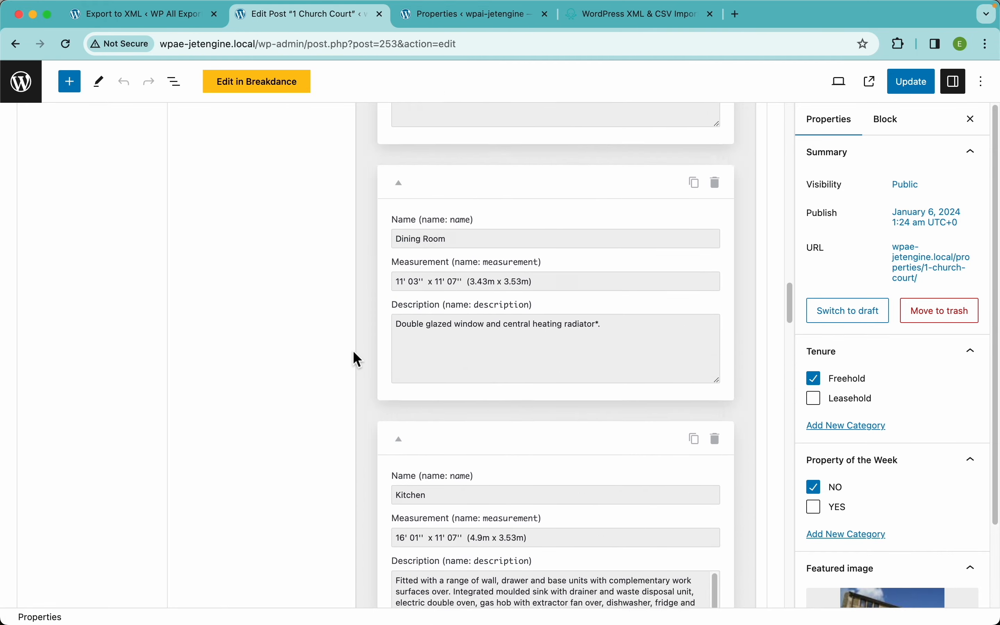
- Examine the property's Media gallery, floorplan and Contact fields, and go back to its Listing Info fields
{"action": "scroll", "coordinate": [354, 353], "scroll_direction": "down", "scroll_amount": 7}
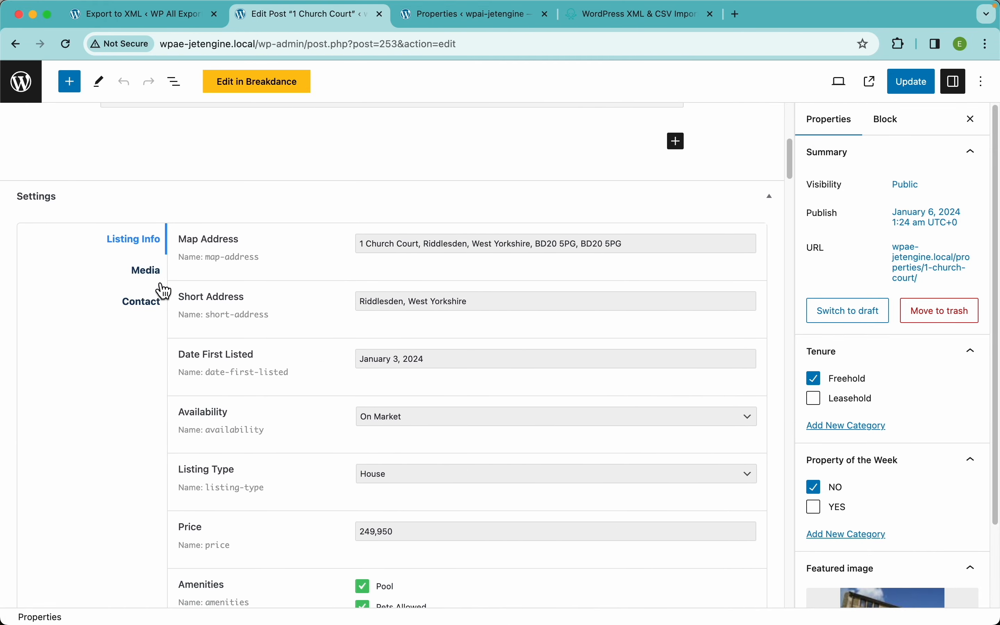
{"action": "left_click", "coordinate": [154, 275]}
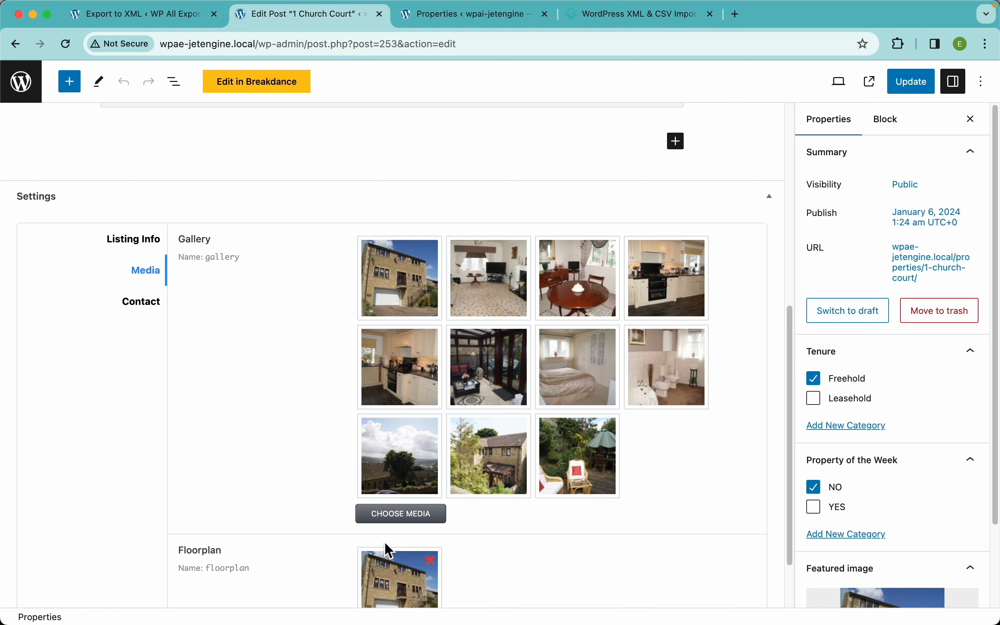
{"action": "left_click", "coordinate": [140, 303]}
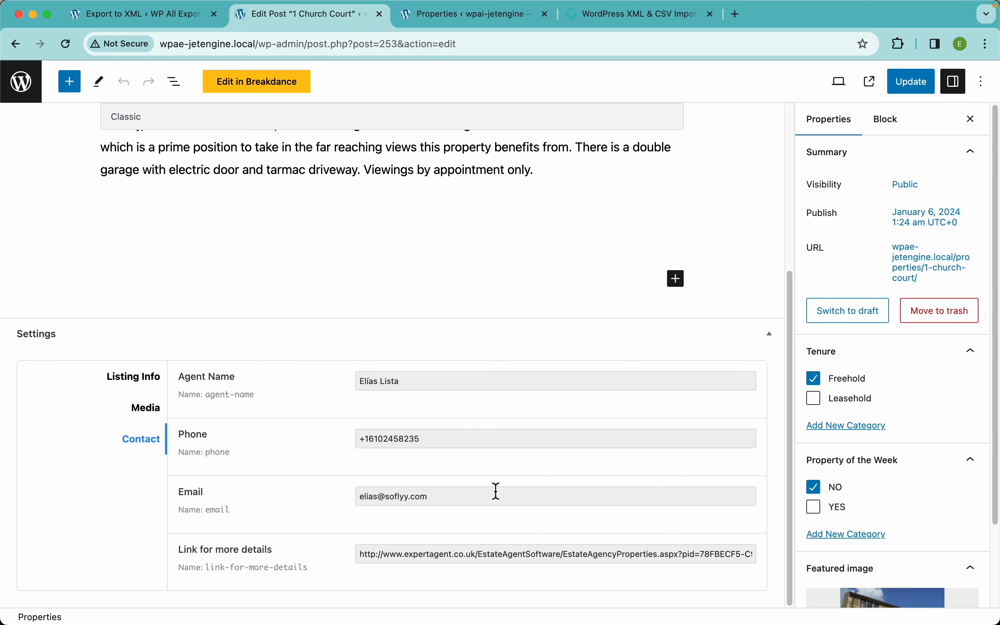
{"action": "scroll", "coordinate": [362, 295], "scroll_direction": "up", "scroll_amount": 5}
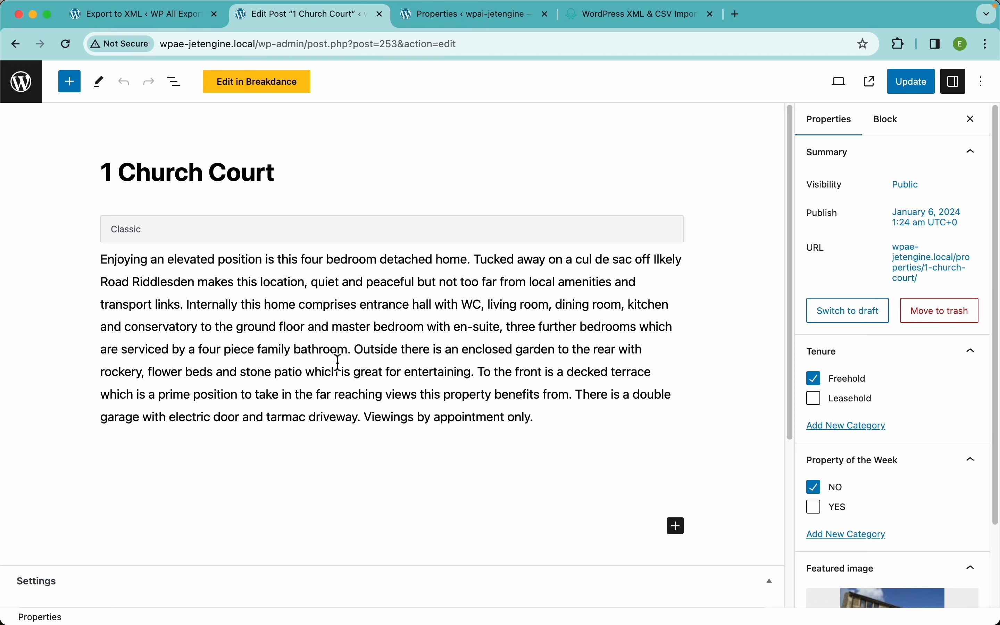
{"action": "scroll", "coordinate": [337, 362], "scroll_direction": "down", "scroll_amount": 5}
{"action": "left_click", "coordinate": [146, 381]}
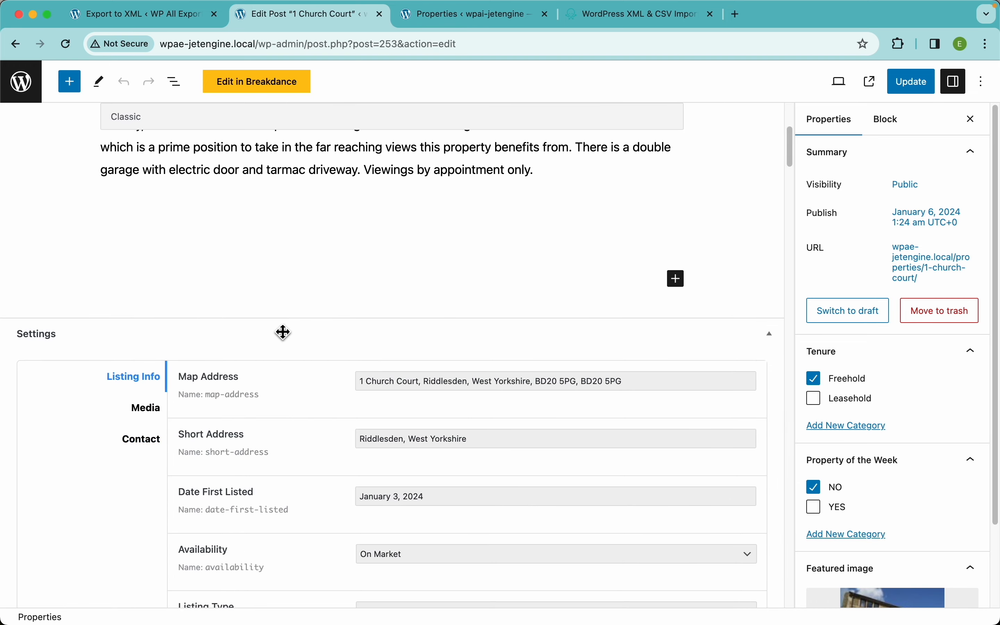
{"action": "scroll", "coordinate": [284, 333], "scroll_direction": "up", "scroll_amount": 5}
- Return to the export, dismiss the preview and add the JetEngine Map Address field after Content
{"action": "left_click", "coordinate": [124, 15]}
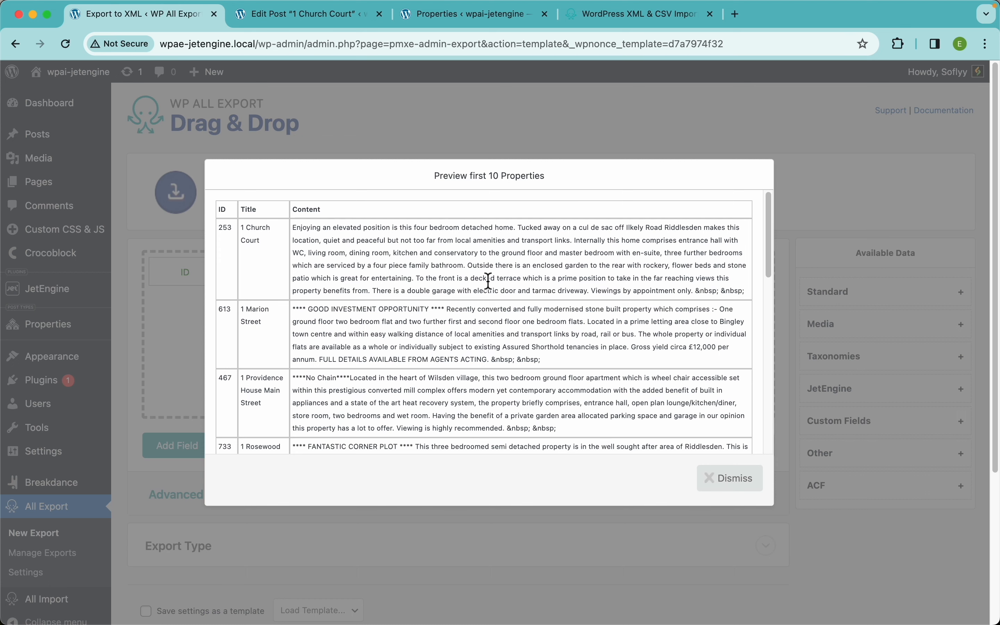
{"action": "left_click", "coordinate": [730, 478]}
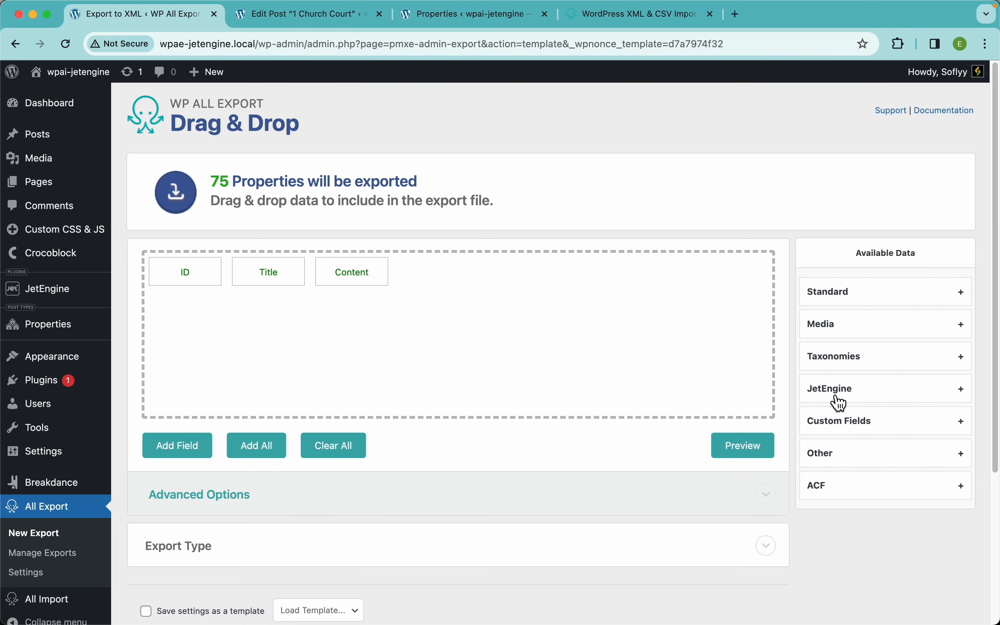
{"action": "left_click", "coordinate": [851, 395]}
{"action": "scroll", "coordinate": [880, 391], "scroll_direction": "down", "scroll_amount": 3}
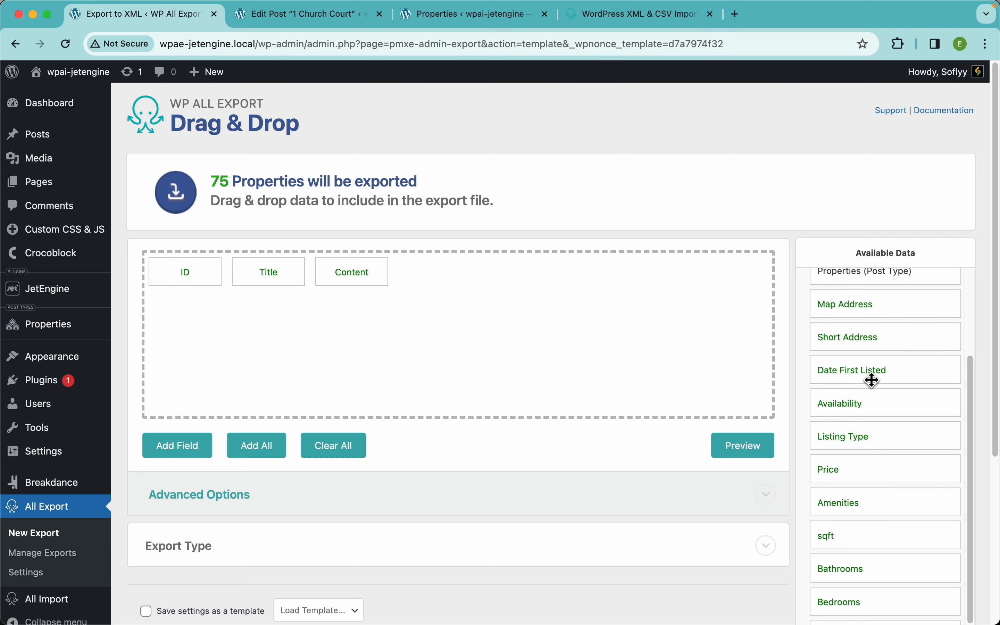
{"action": "left_click_drag", "start_coordinate": [855, 310], "coordinate": [464, 261]}
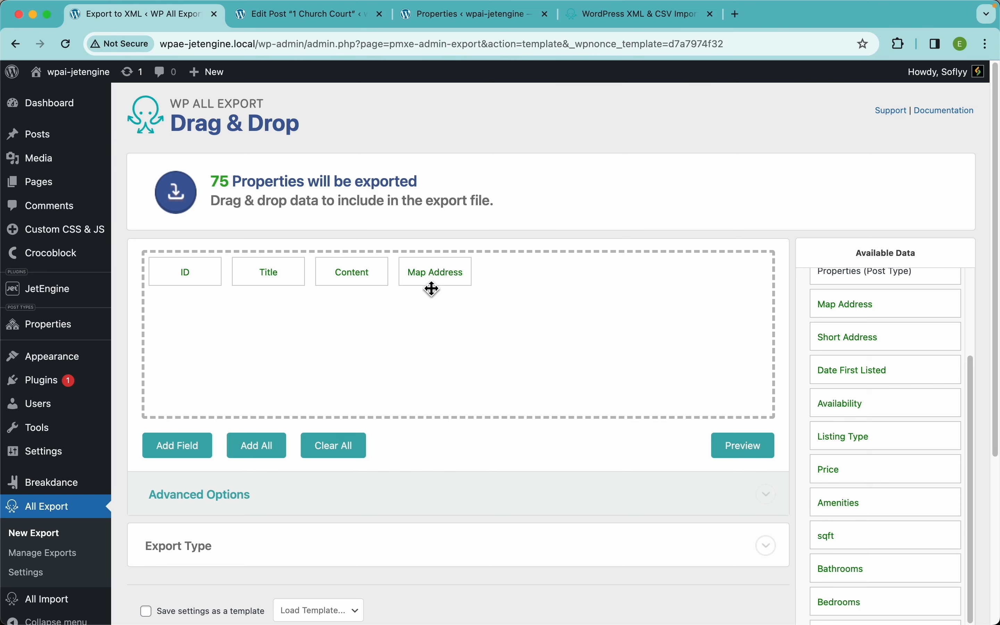
- Preview the first 10 properties and compare the Map Address column with the Map Address field in the 1 Church Court post
{"action": "left_click", "coordinate": [746, 450]}
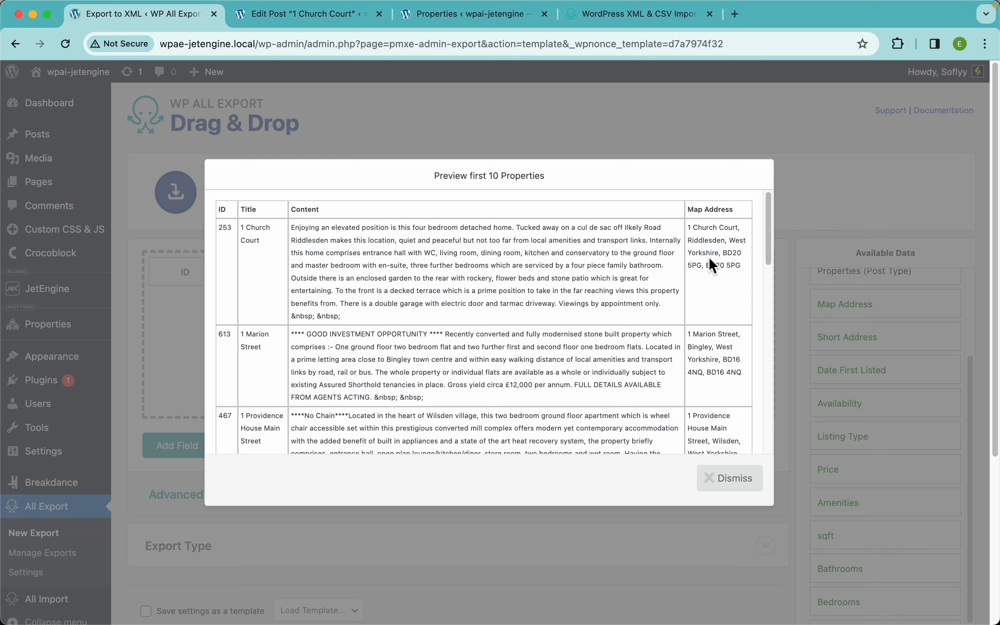
{"action": "left_click", "coordinate": [321, 24]}
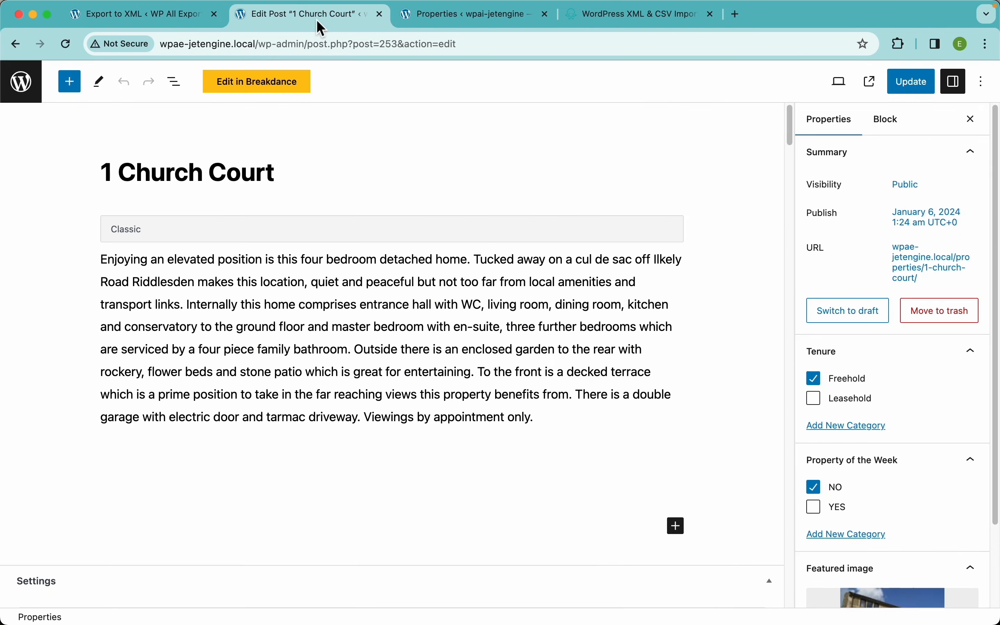
{"action": "scroll", "coordinate": [364, 281], "scroll_direction": "down", "scroll_amount": 3}
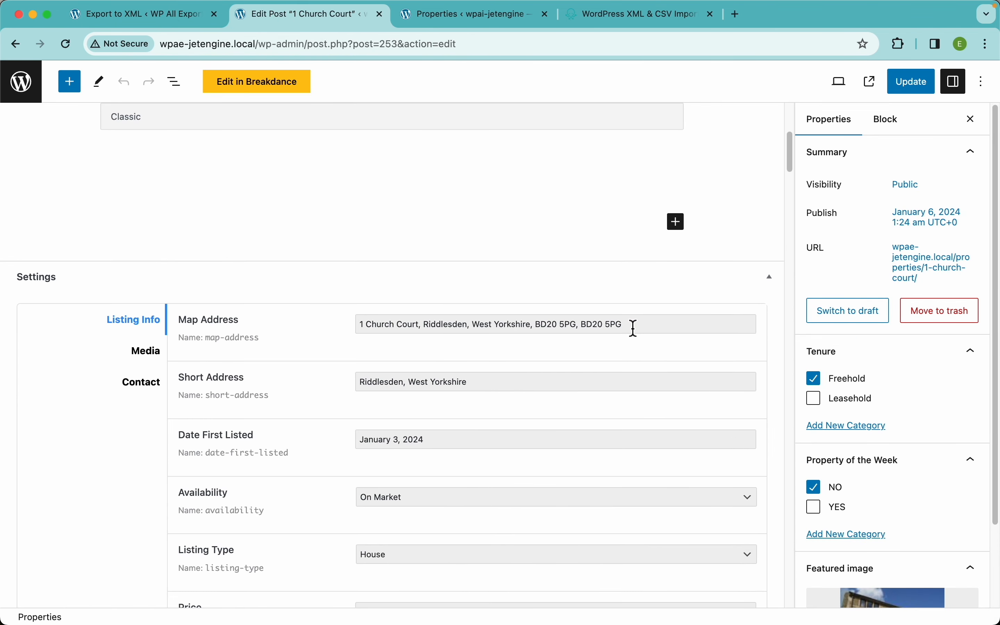
{"action": "left_click_drag", "start_coordinate": [632, 325], "coordinate": [363, 324]}
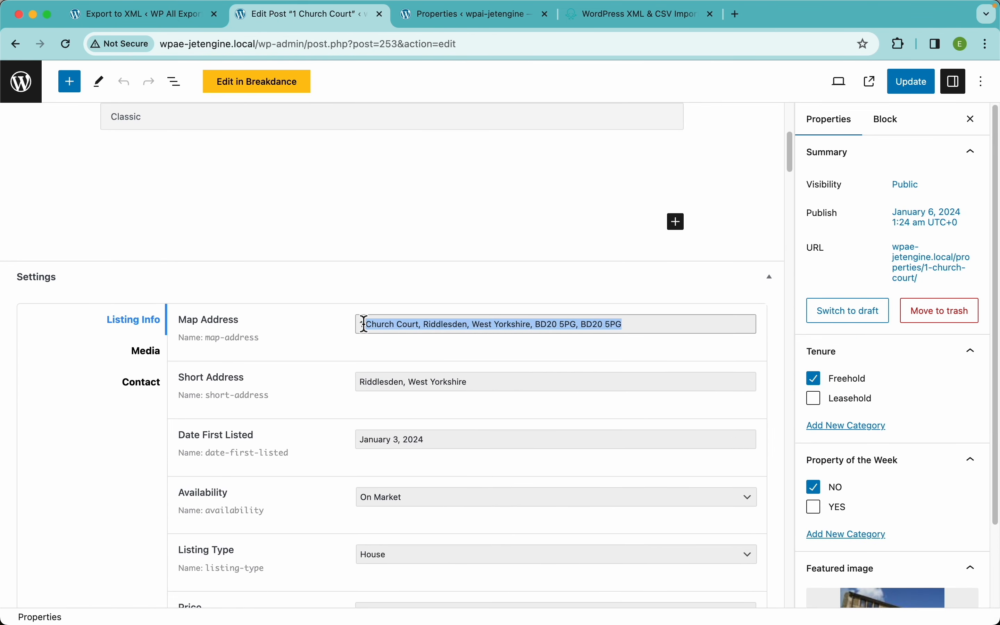
{"action": "left_click", "coordinate": [348, 336]}
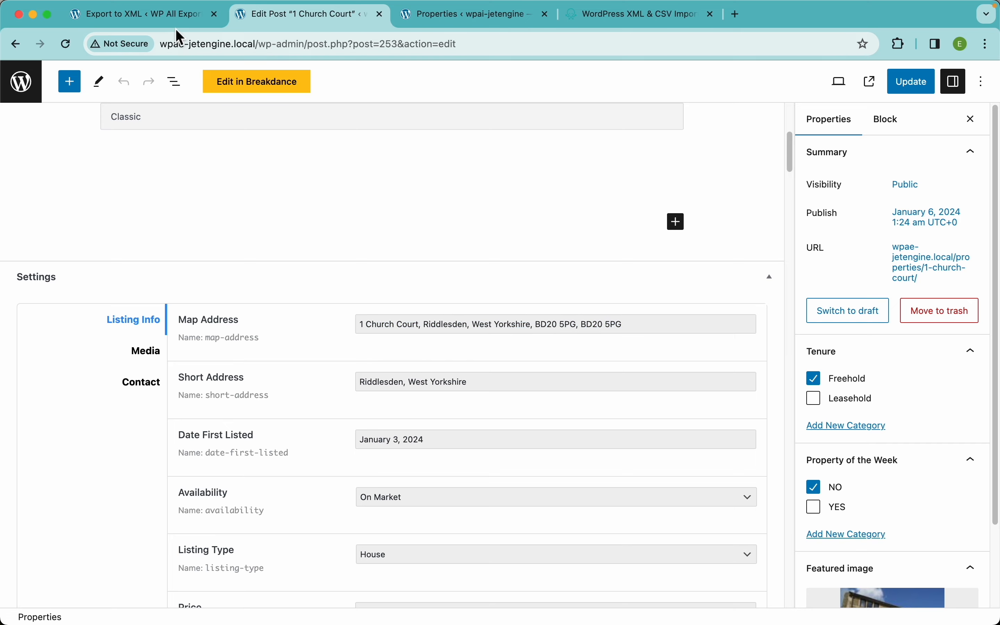
{"action": "left_click", "coordinate": [143, 16]}
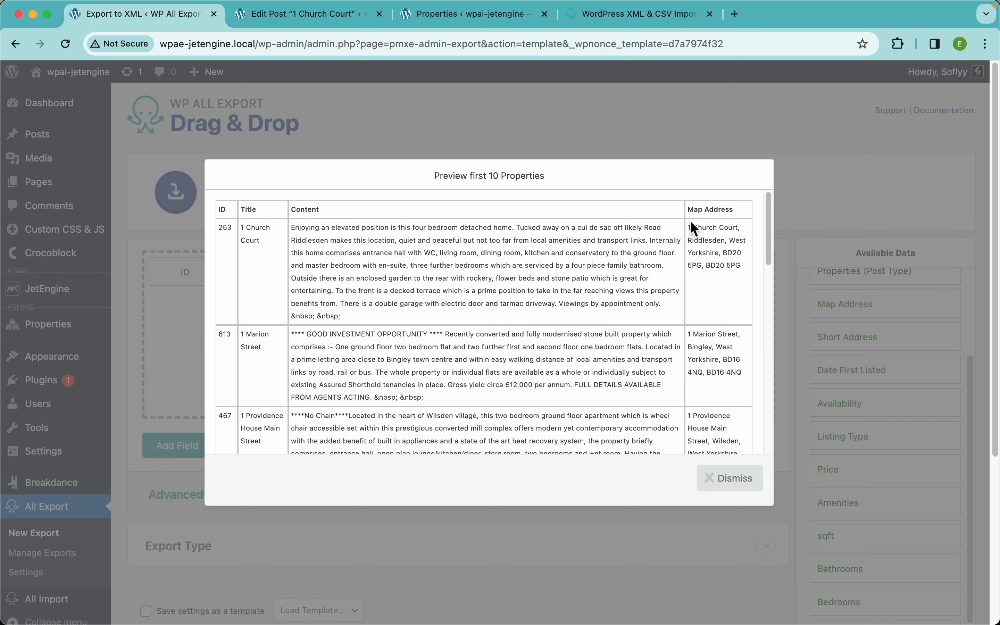
{"action": "left_click", "coordinate": [729, 479]}
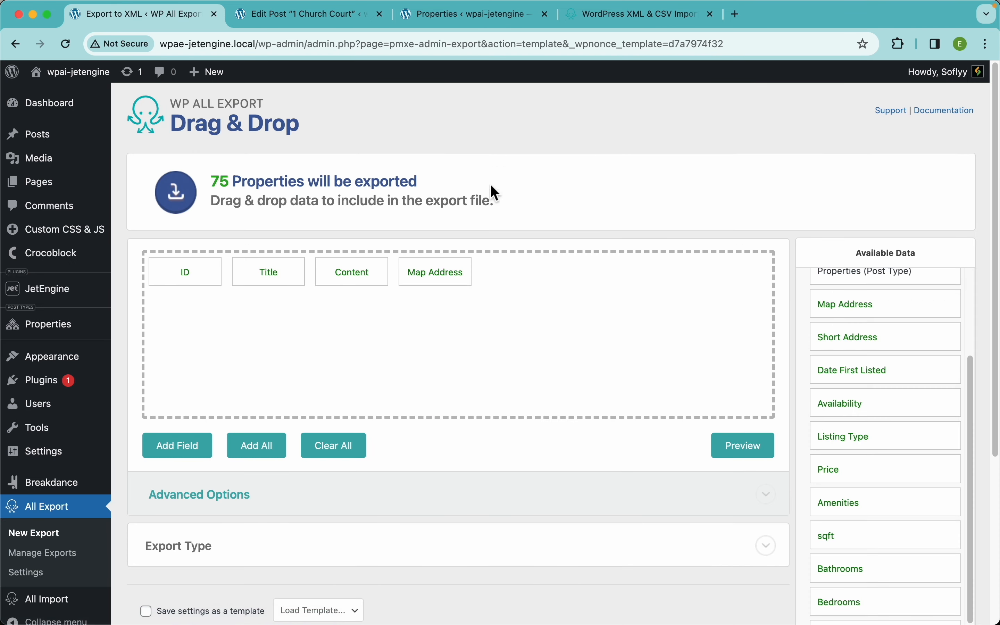
- Check the Date First Listed field and its calendar in the property post, and return to the export
{"action": "left_click", "coordinate": [341, 17]}
{"action": "scroll", "coordinate": [484, 354], "scroll_direction": "down", "scroll_amount": 3}
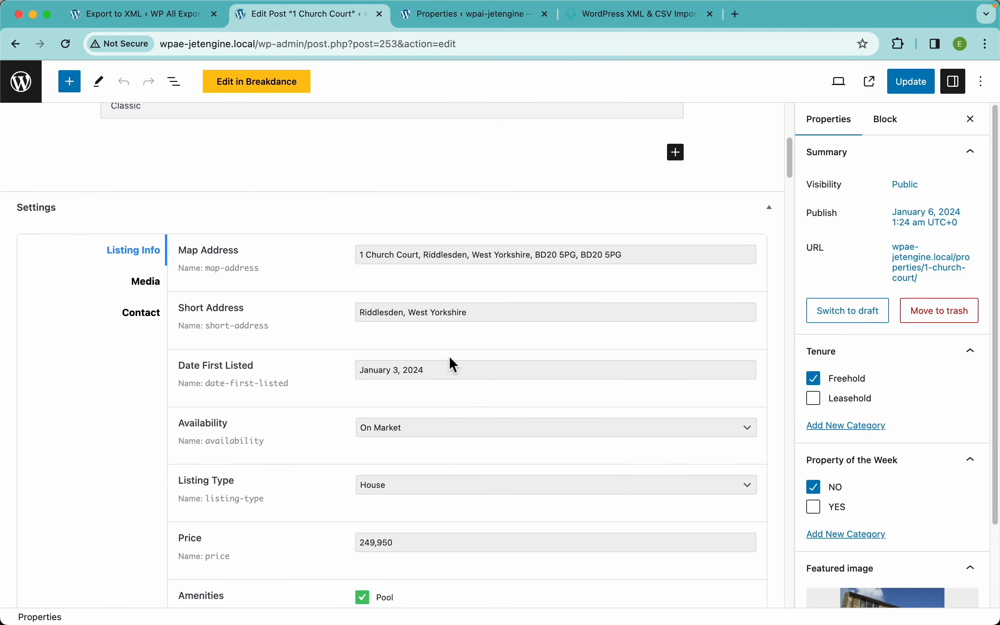
{"action": "left_click", "coordinate": [425, 373]}
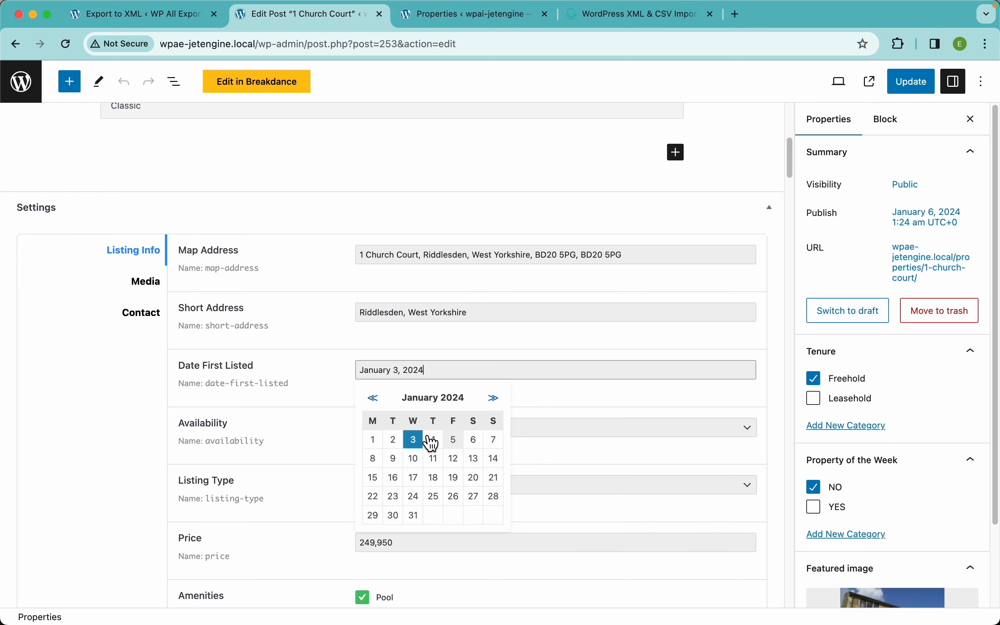
{"action": "left_click", "coordinate": [332, 374]}
{"action": "left_click", "coordinate": [178, 21]}
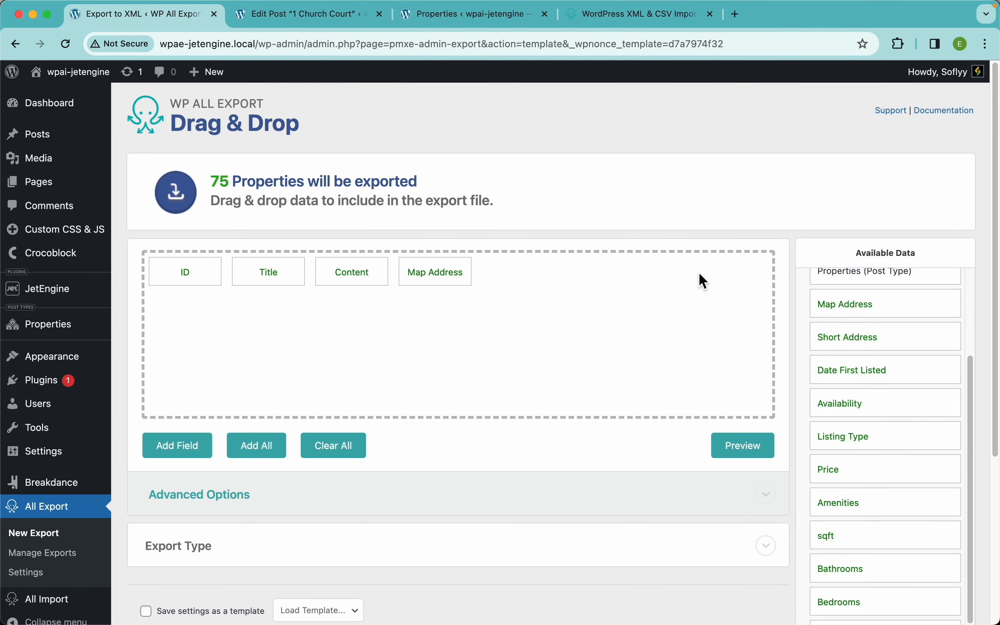
- Add the JetEngine Date First Listed field after Map Address and preview the first 10 properties
{"action": "left_click_drag", "start_coordinate": [860, 374], "coordinate": [643, 332]}
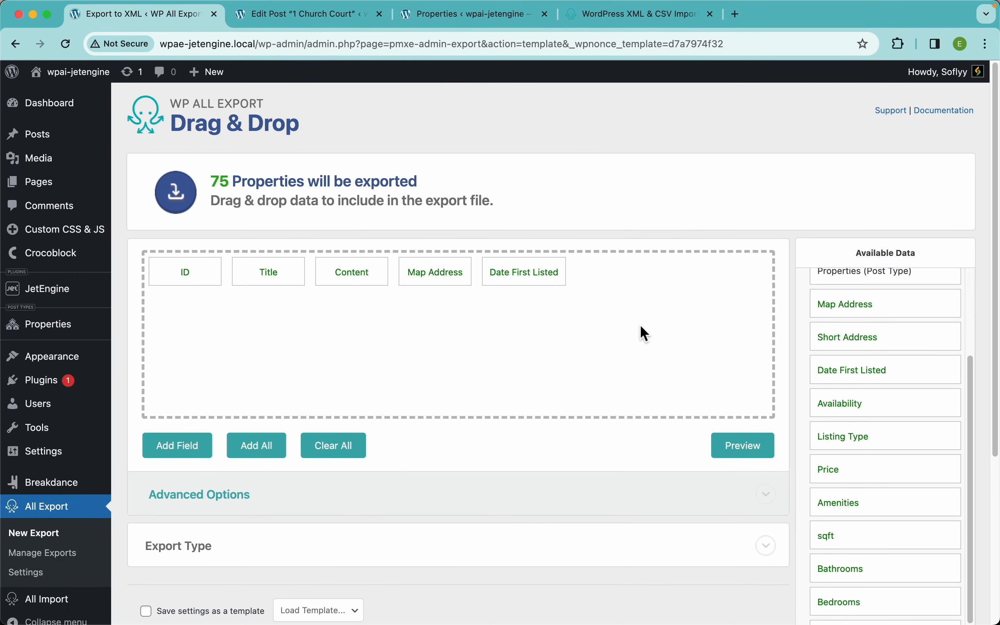
{"action": "left_click", "coordinate": [724, 444]}
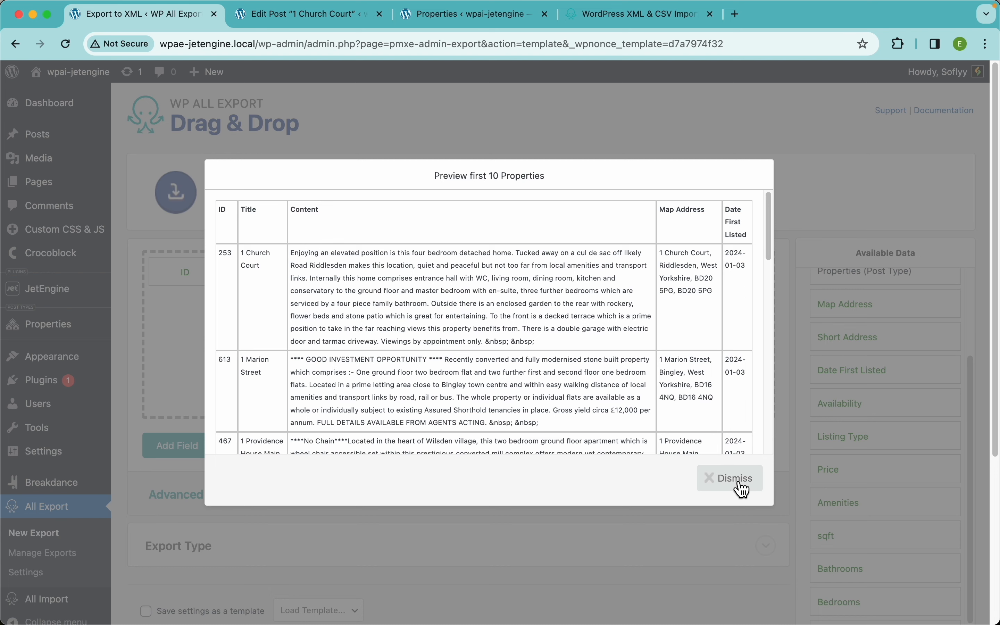
{"action": "left_click", "coordinate": [744, 491]}
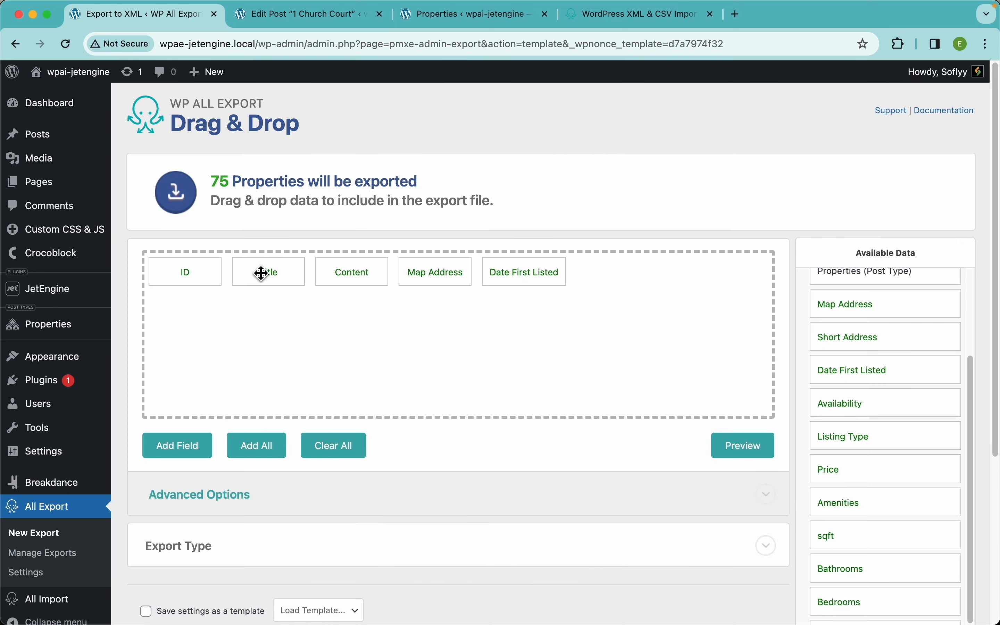
- Rename the Title column of the export to Property Name and save the field
{"action": "left_click", "coordinate": [272, 273]}
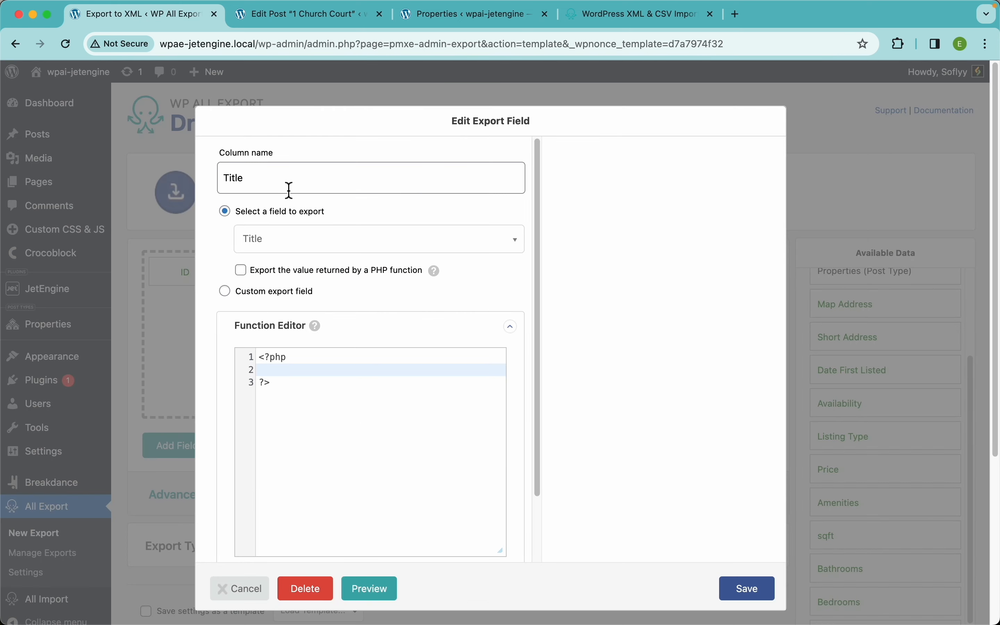
{"action": "left_click_drag", "start_coordinate": [261, 185], "coordinate": [181, 187]}
{"action": "type", "text": "Pr"}
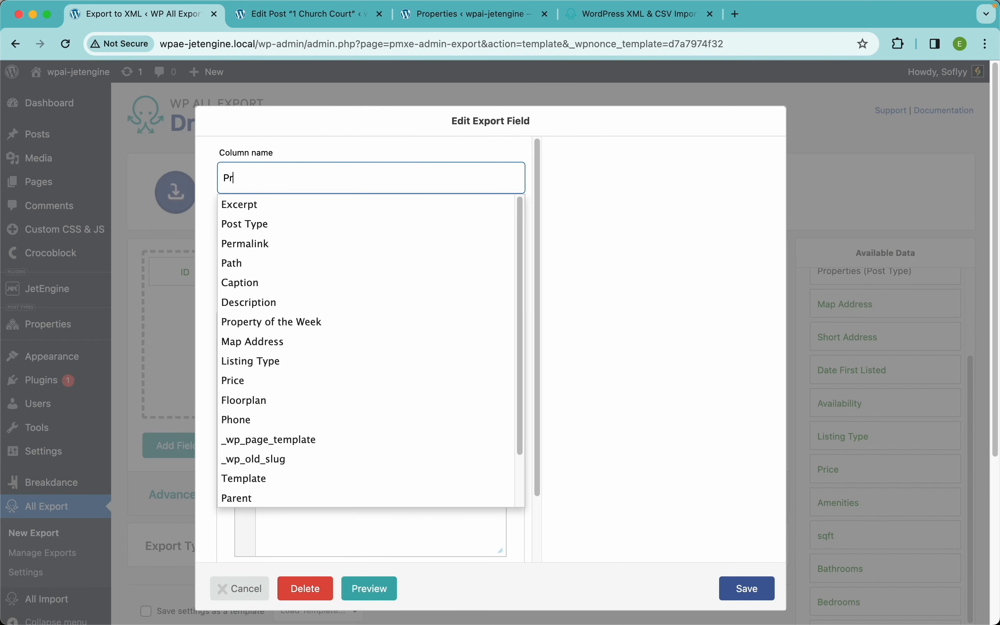
{"action": "type", "text": "operty Name"}
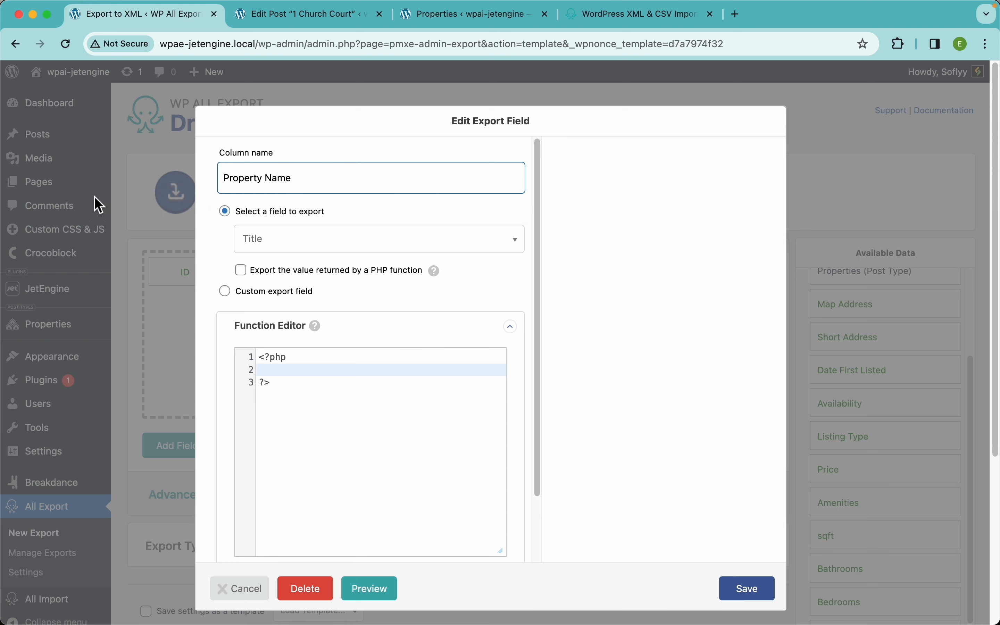
{"action": "left_click", "coordinate": [748, 591]}
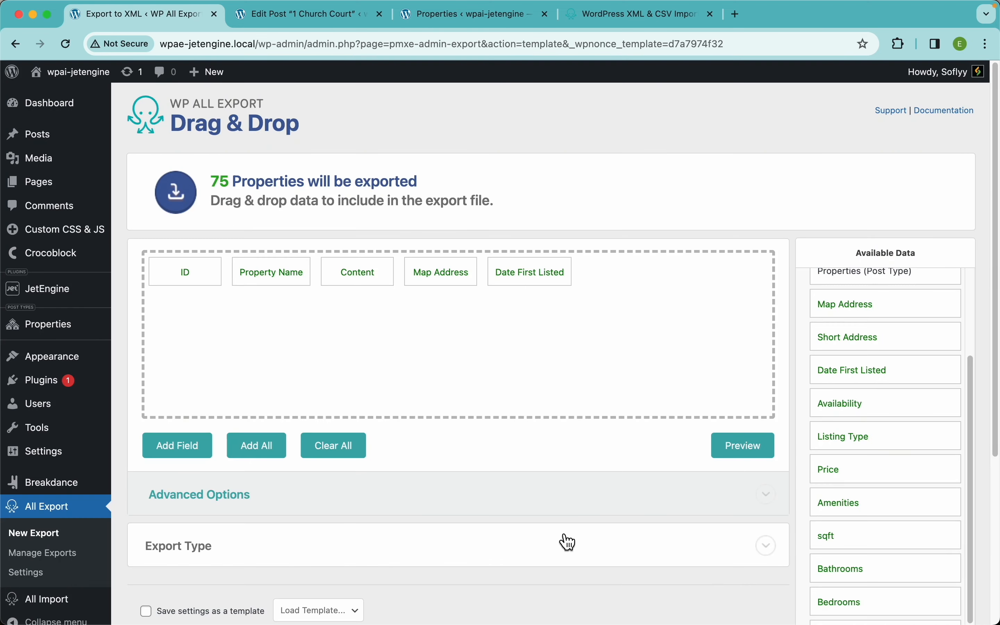
- Rename the Content column of the export to Description and save the field
{"action": "left_click", "coordinate": [359, 276]}
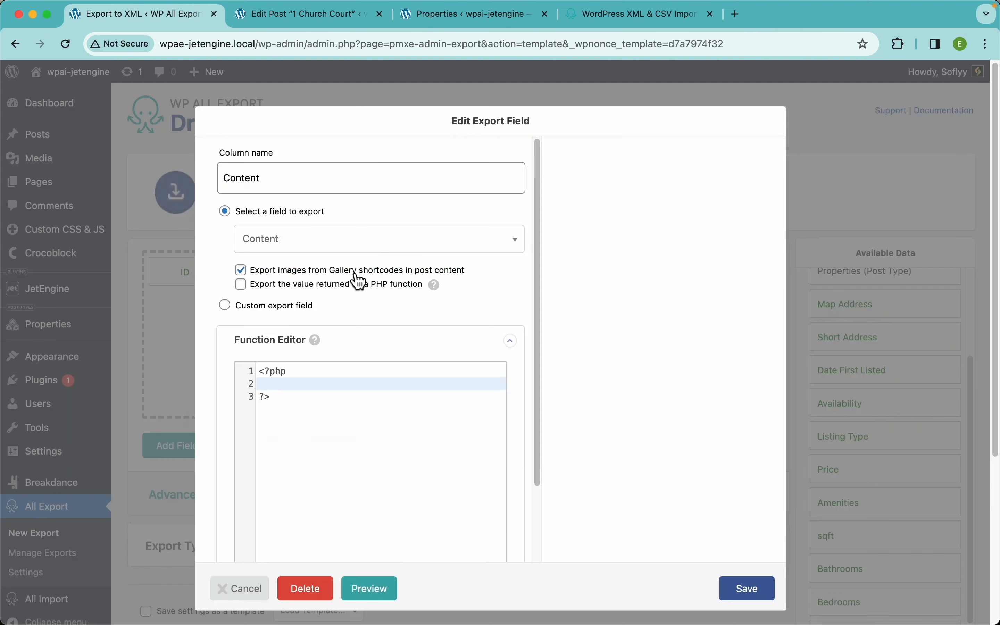
{"action": "left_click_drag", "start_coordinate": [277, 183], "coordinate": [239, 183]}
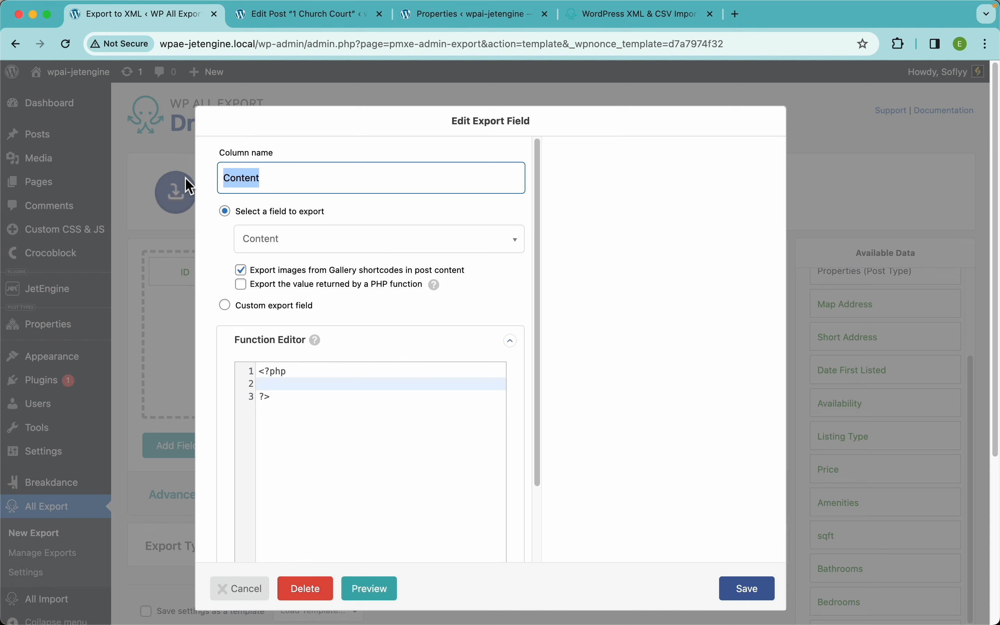
{"action": "type", "text": "Descr"}
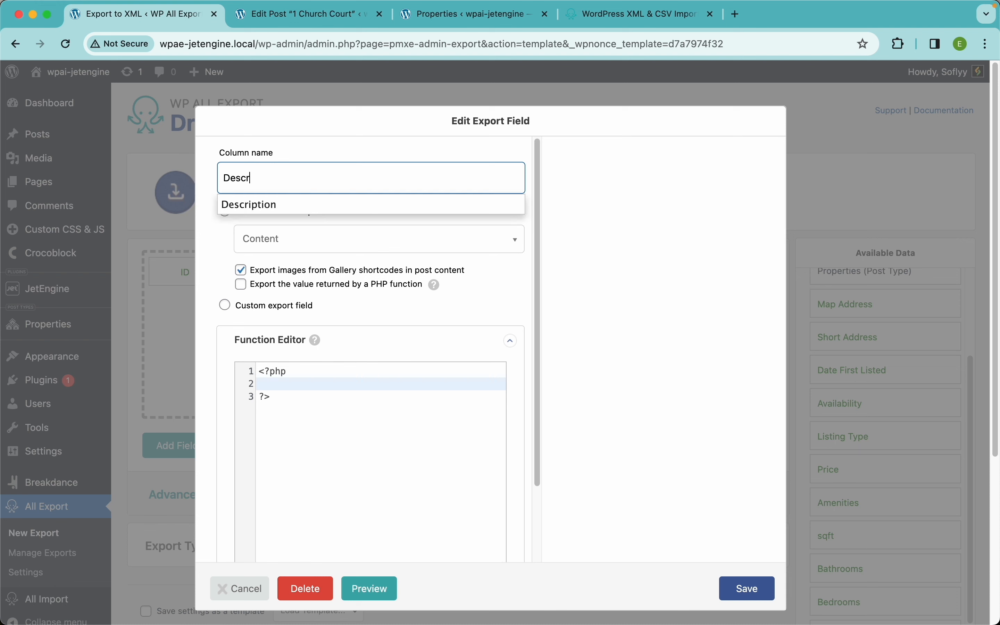
{"action": "type", "text": "iption"}
{"action": "left_click", "coordinate": [748, 589]}
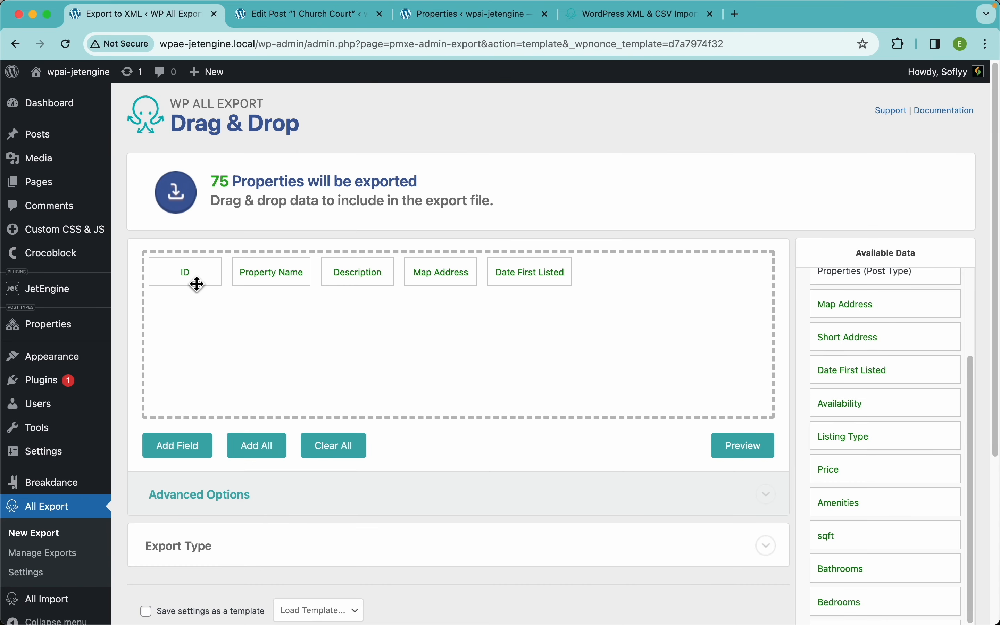
- Remove the ID column from the export and preview the first 10 properties
{"action": "left_click_drag", "start_coordinate": [184, 269], "coordinate": [191, 240]}
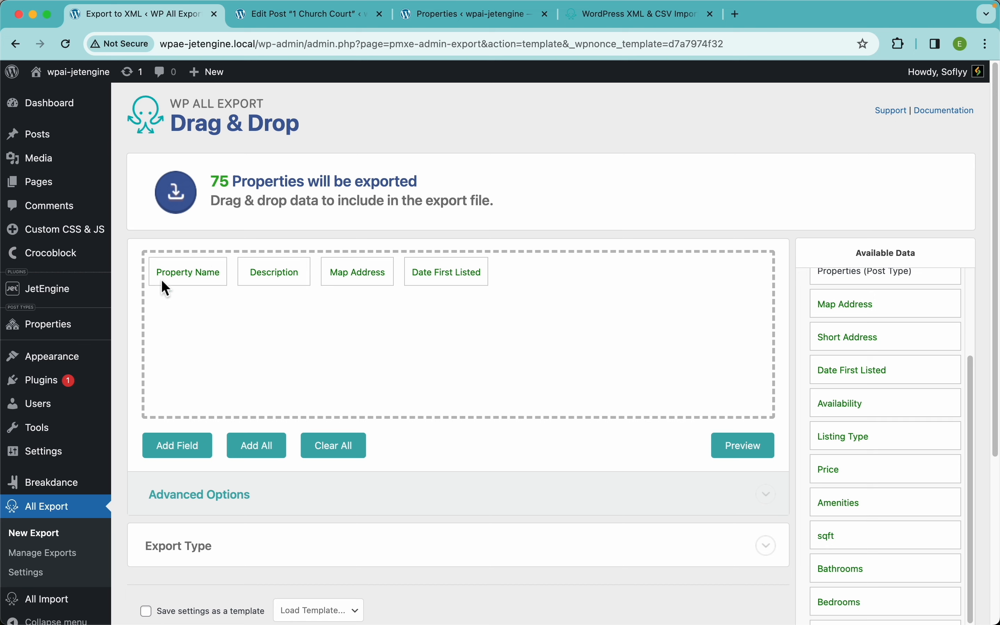
{"action": "left_click", "coordinate": [736, 449]}
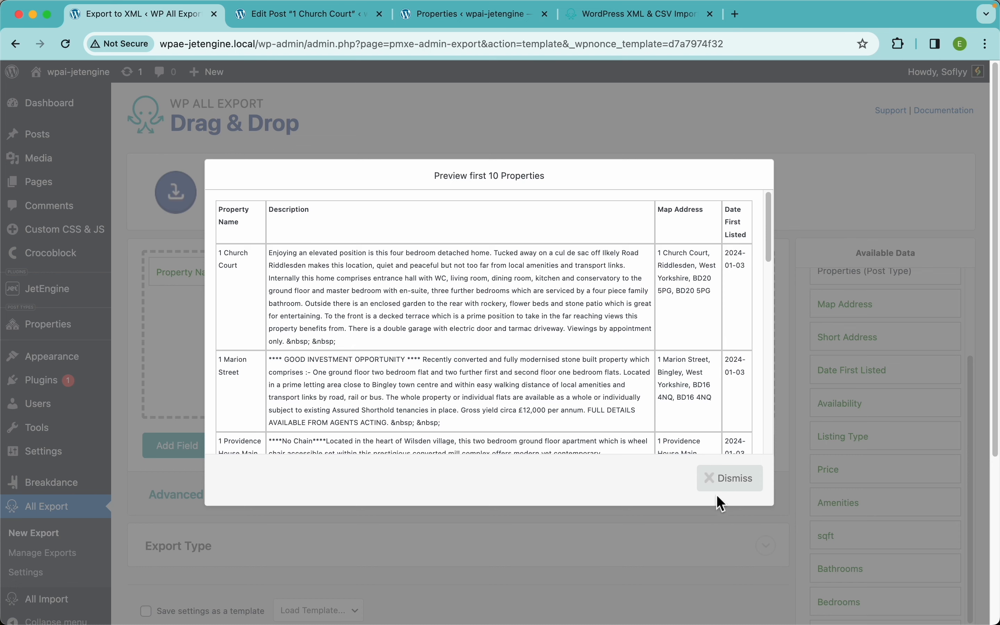
{"action": "left_click", "coordinate": [722, 481]}
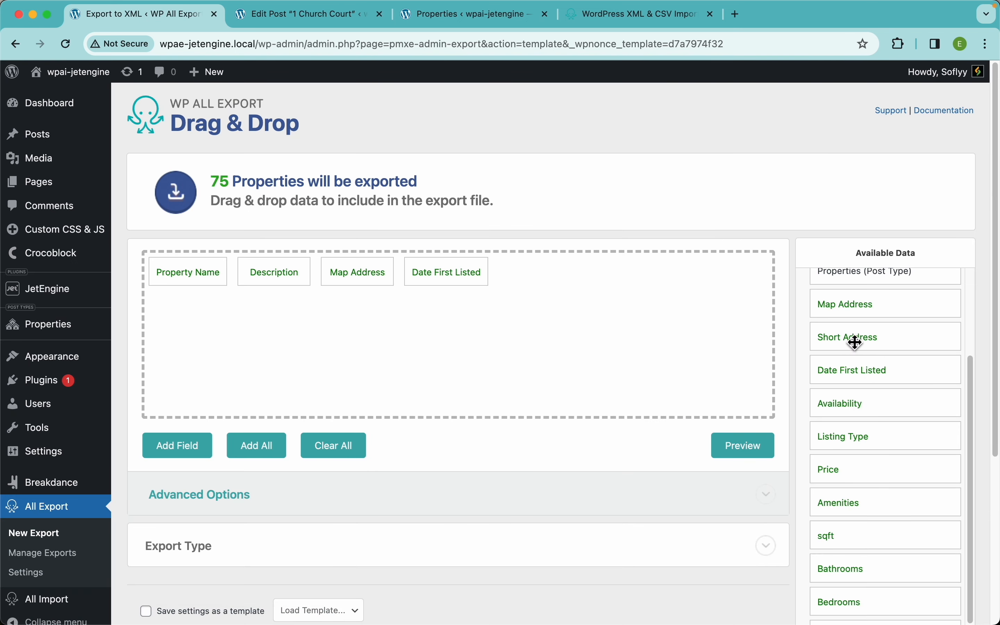
- Try the JetEngine Short Address field after Date First Listed in a preview, and remove it from the export
{"action": "left_click_drag", "start_coordinate": [858, 338], "coordinate": [642, 281]}
{"action": "left_click", "coordinate": [739, 444]}
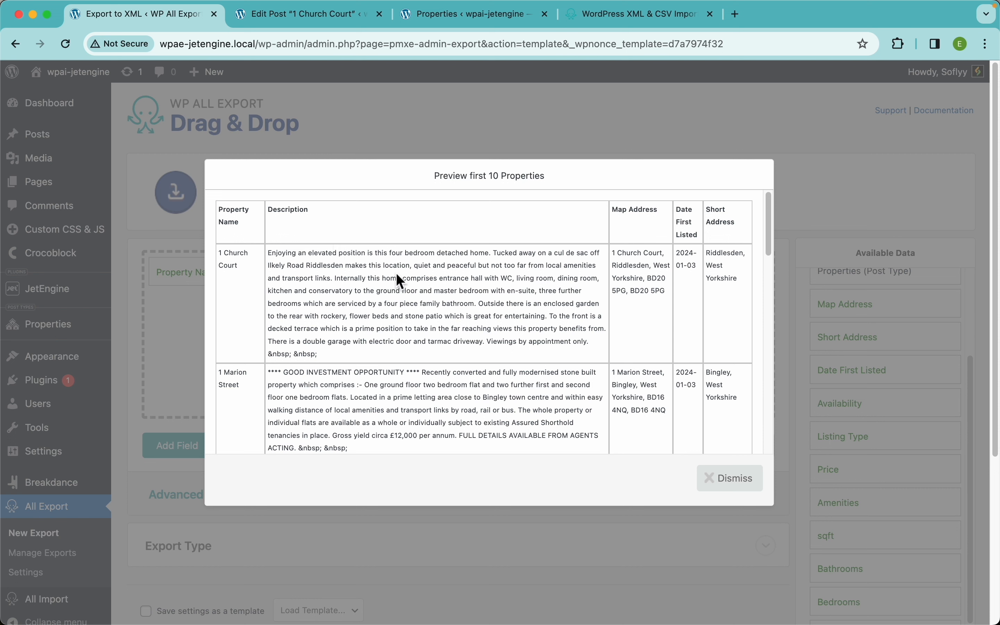
{"action": "left_click", "coordinate": [730, 478]}
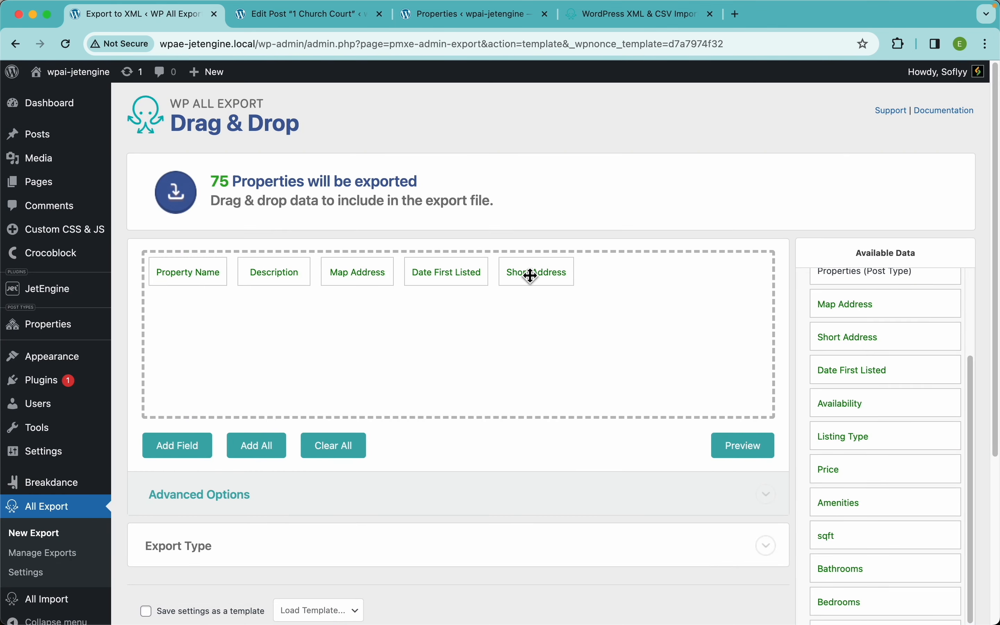
{"action": "left_click_drag", "start_coordinate": [530, 272], "coordinate": [512, 206]}
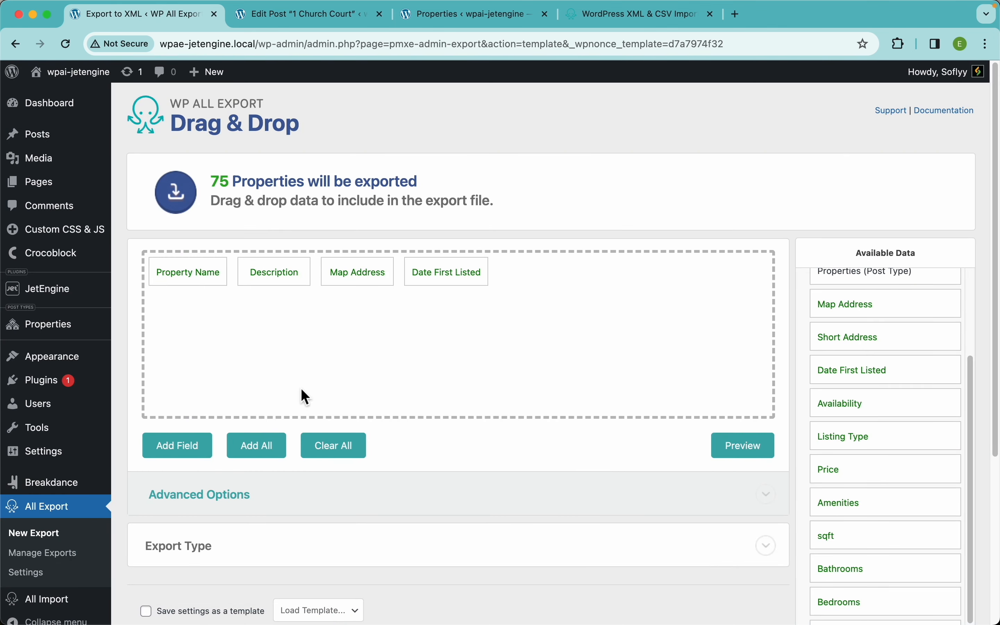
- Start a new custom export field with the column name Sales Description
{"action": "left_click", "coordinate": [187, 451]}
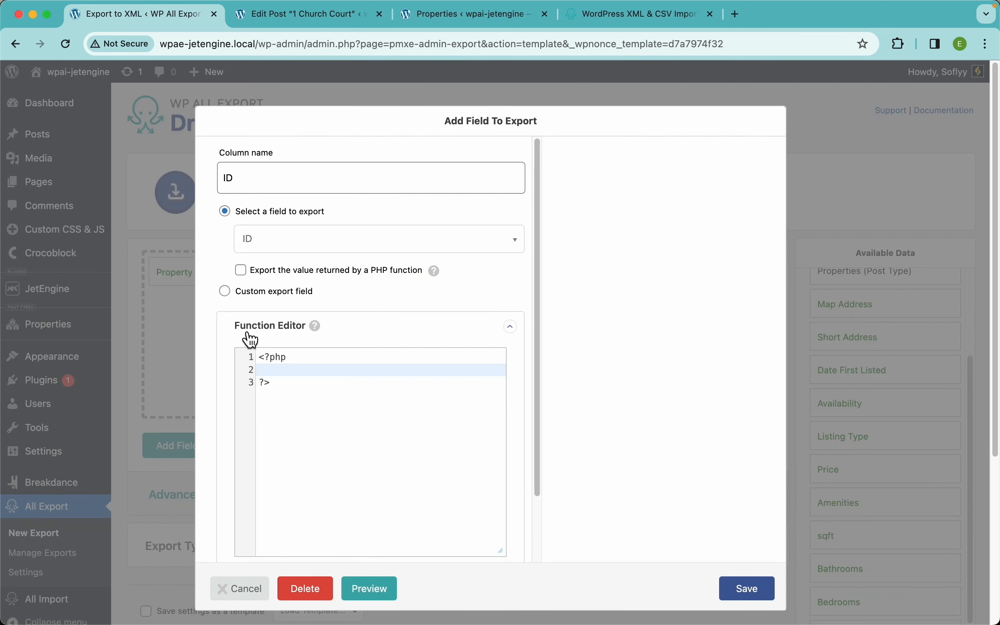
{"action": "left_click", "coordinate": [271, 293]}
{"action": "left_click", "coordinate": [298, 177]}
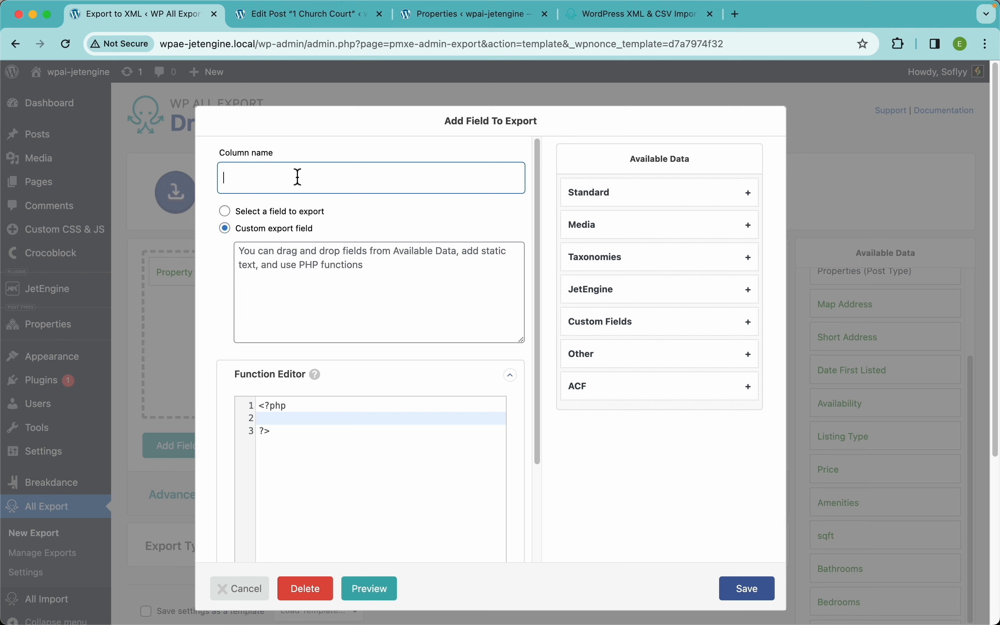
{"action": "type", "text": "Sales Description"}
- Begin the custom field's text with "Enjoy this beautiful {Listing Type}", inserting the JetEngine Listing Type field
{"action": "left_click", "coordinate": [323, 275]}
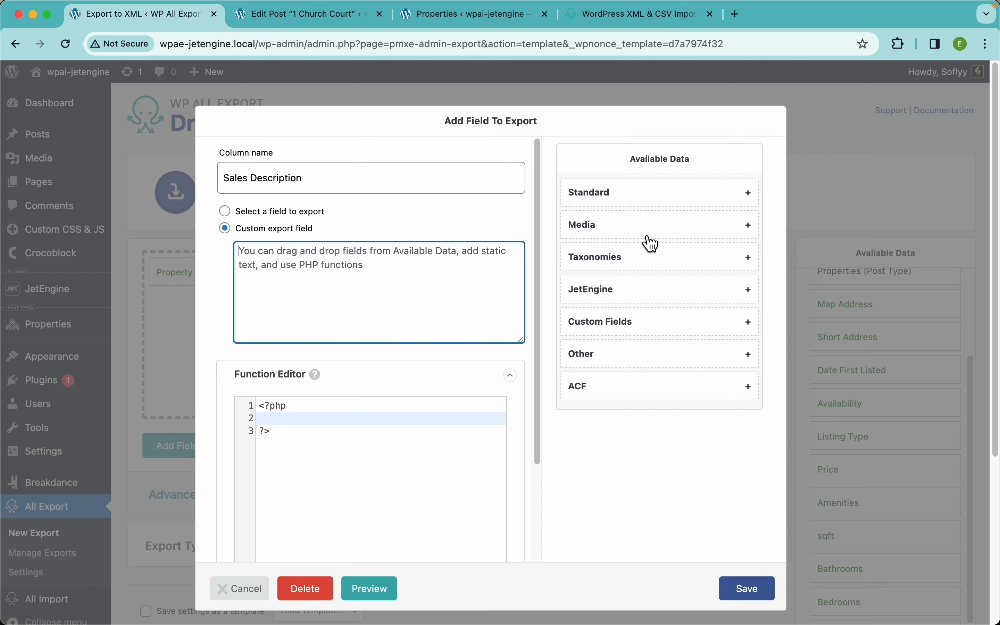
{"action": "left_click", "coordinate": [607, 294]}
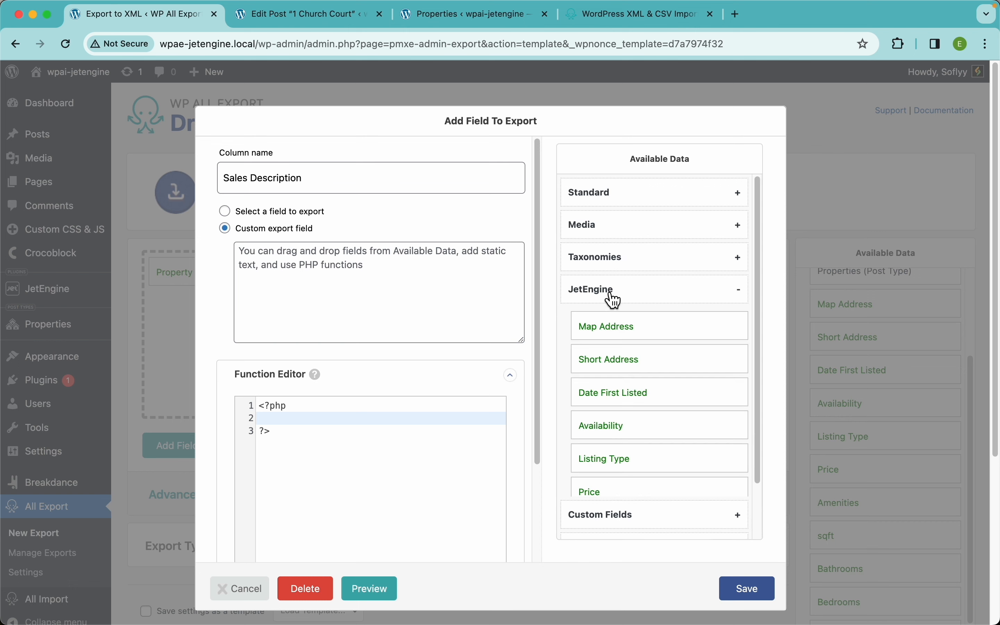
{"action": "scroll", "coordinate": [610, 327], "scroll_direction": "down", "scroll_amount": 2}
{"action": "type", "text": "E"}
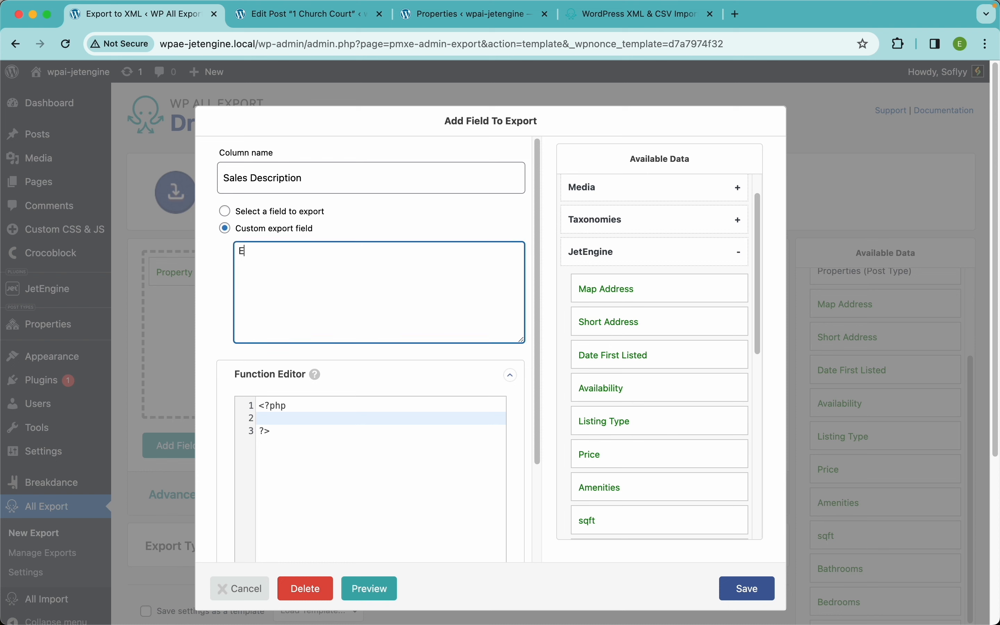
{"action": "type", "text": "njot this beautifo"}
{"action": "key", "text": "BackSpace"}
{"action": "type", "text": "ul"}
{"action": "left_click_drag", "start_coordinate": [623, 424], "coordinate": [443, 269]}
{"action": "left_click", "coordinate": [447, 260]}
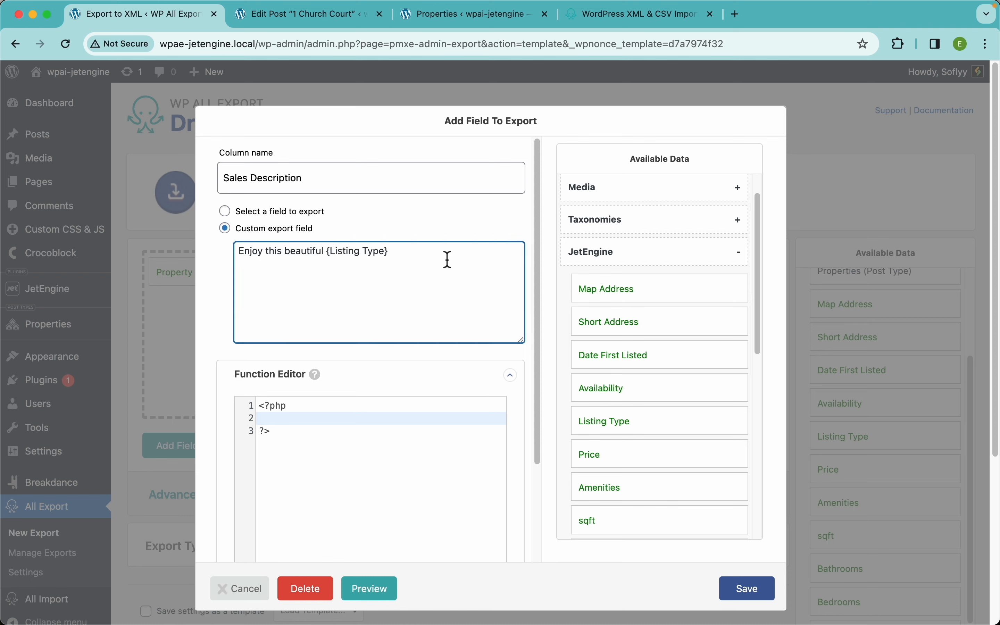
- Continue the custom text with ", located at {Short Address}. It has {Bedrooms} bedrooms", inserting the JetEngine fields
{"action": "type", "text": ", located at"}
{"action": "left_click_drag", "start_coordinate": [632, 328], "coordinate": [514, 269]}
{"action": "type", "text": ". It has"}
{"action": "scroll", "coordinate": [609, 430], "scroll_direction": "down", "scroll_amount": 3}
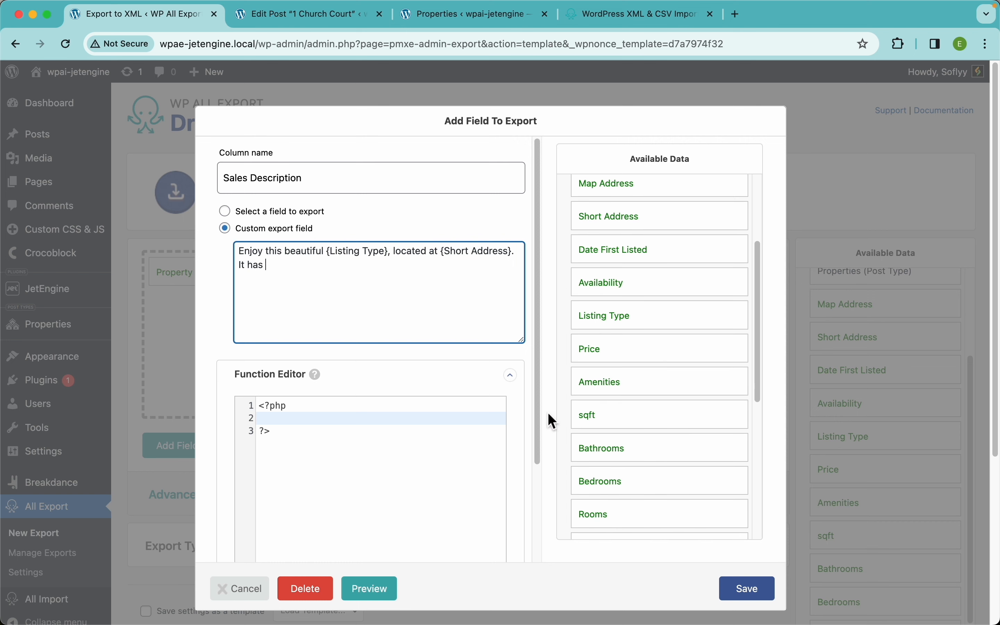
{"action": "left_click_drag", "start_coordinate": [603, 479], "coordinate": [326, 277]}
{"action": "type", "text": "bedrooms"}
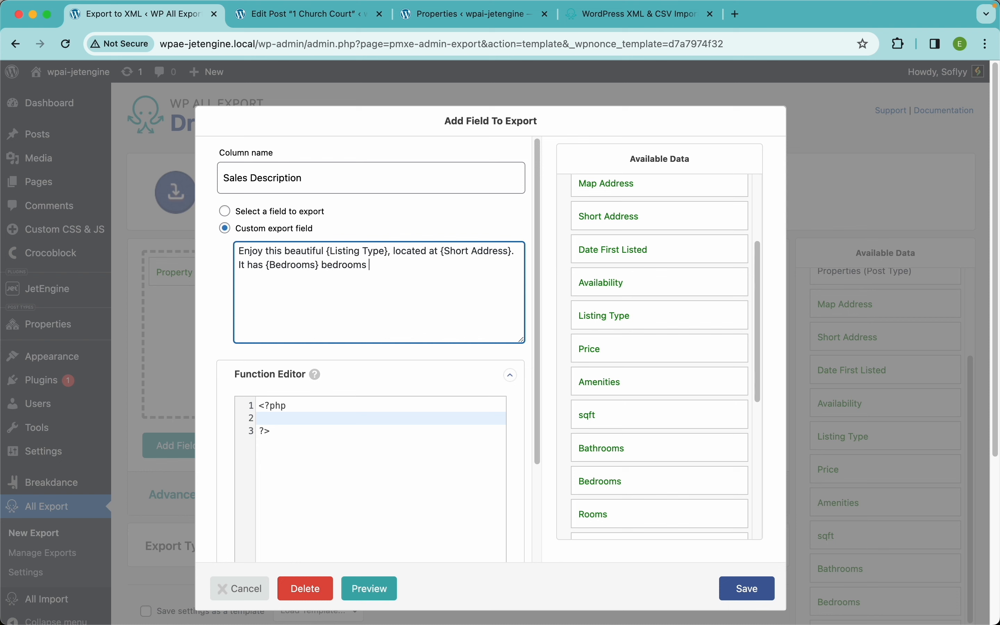
- Extend the custom text with "and {Bathrooms} bathrooms with {sqft}", inserting the Bathrooms and sqft fields
{"action": "type", "text": " and"}
{"action": "left_click_drag", "start_coordinate": [607, 459], "coordinate": [474, 274]}
{"action": "left_click", "coordinate": [474, 273]}
{"action": "type", "text": "bathrooms"}
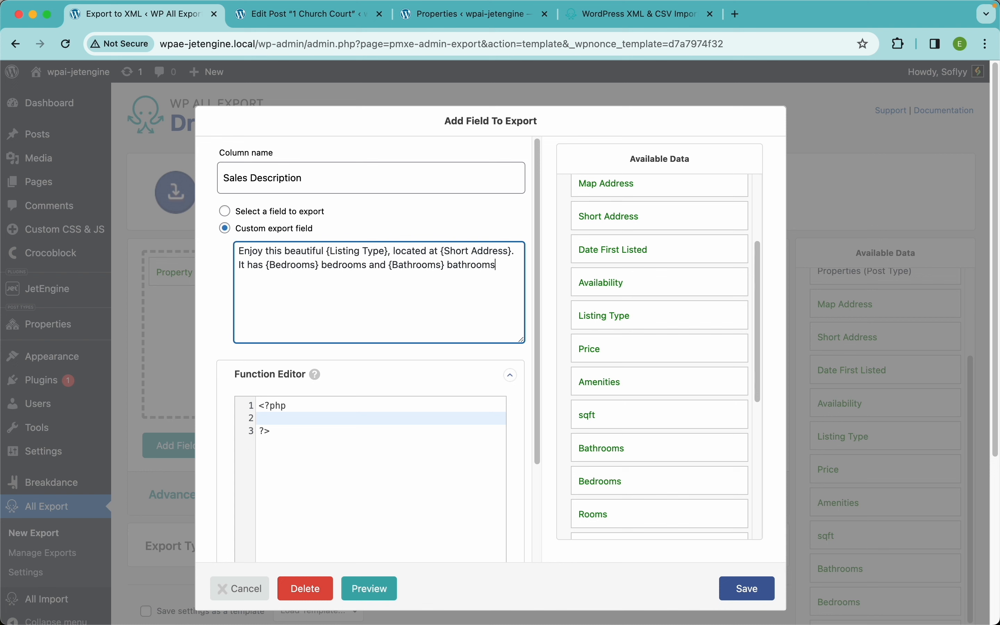
{"action": "type", "text": "with"}
{"action": "scroll", "coordinate": [660, 356], "scroll_direction": "down", "scroll_amount": 2}
{"action": "left_click_drag", "start_coordinate": [607, 374], "coordinate": [502, 322]}
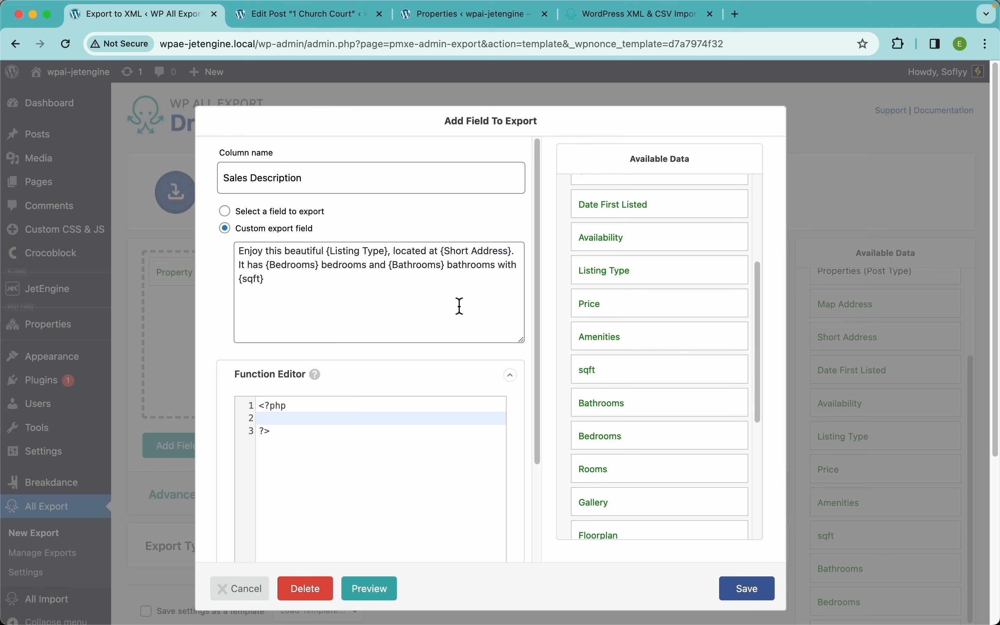
- Finish the custom text with "sqft. Price: ${Price}", save the field and preview the first 10 properties
{"action": "left_click", "coordinate": [432, 297]}
{"action": "type", "text": "sq"}
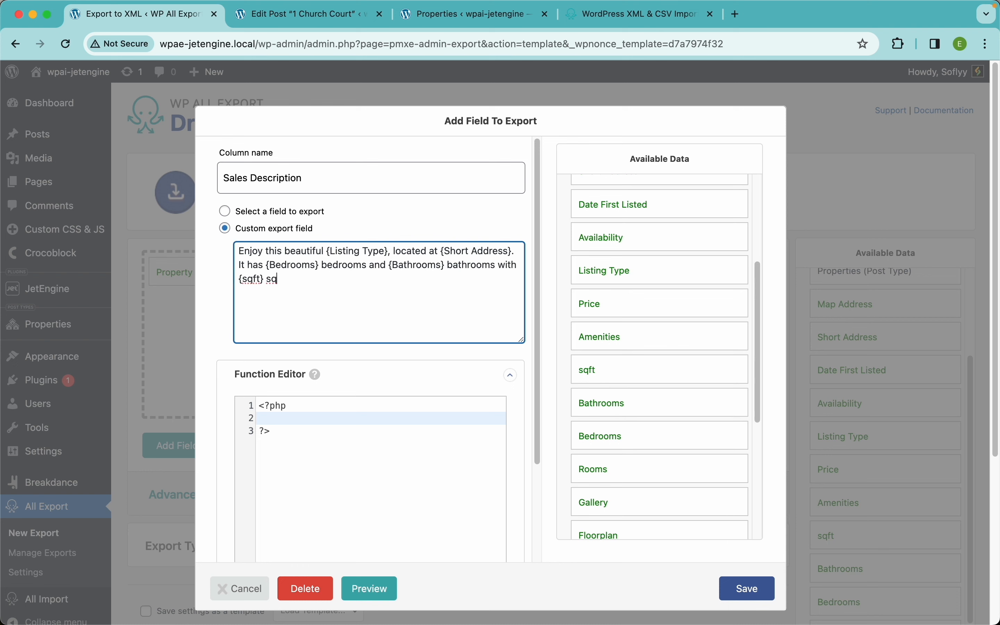
{"action": "type", "text": "ft. Price"}
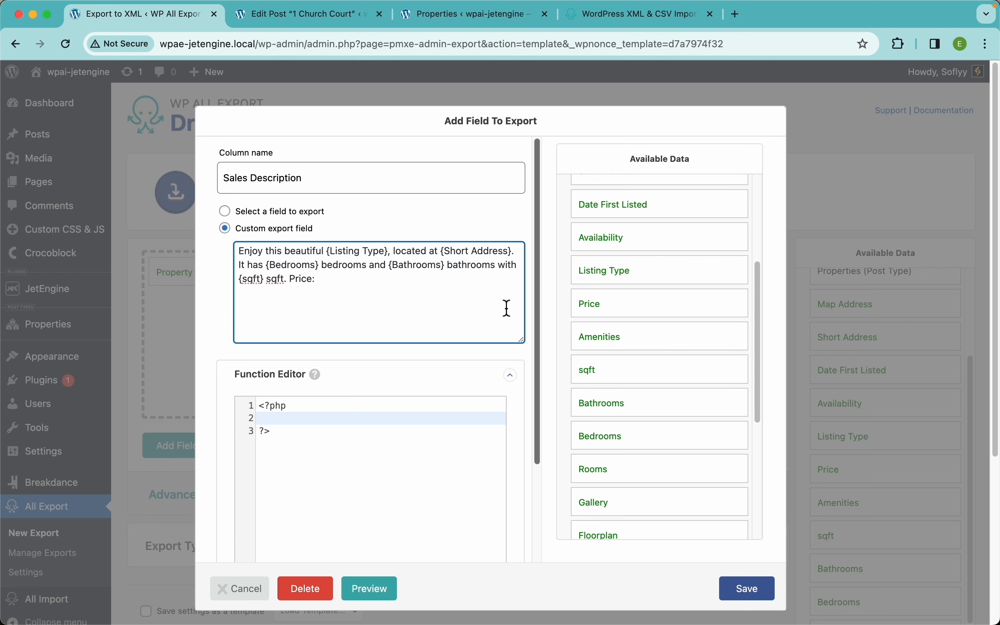
{"action": "type", "text": ": $"}
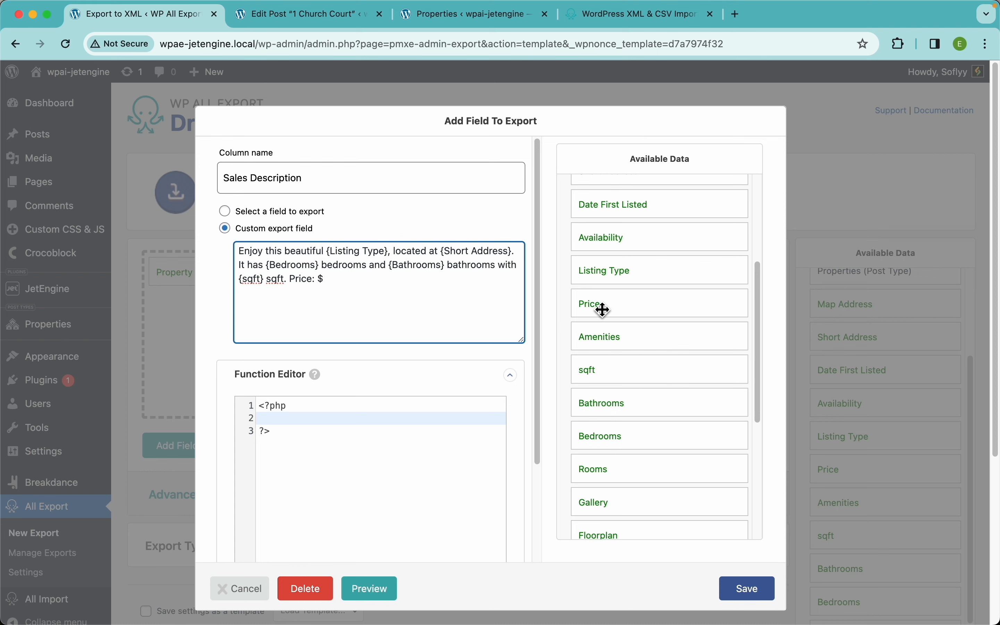
{"action": "left_click_drag", "start_coordinate": [598, 310], "coordinate": [455, 304]}
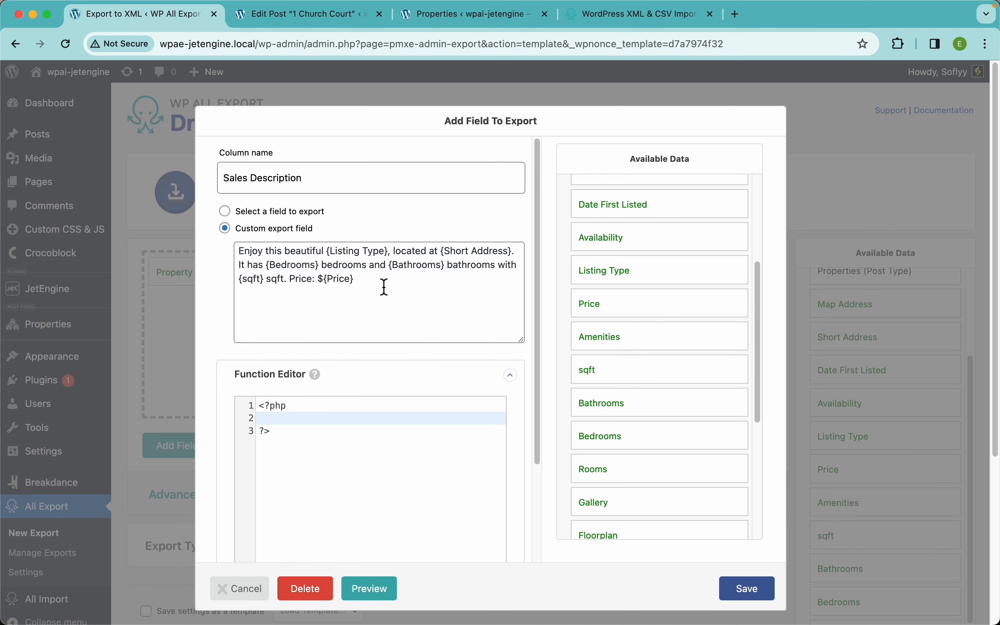
{"action": "left_click", "coordinate": [759, 597]}
{"action": "left_click", "coordinate": [740, 450]}
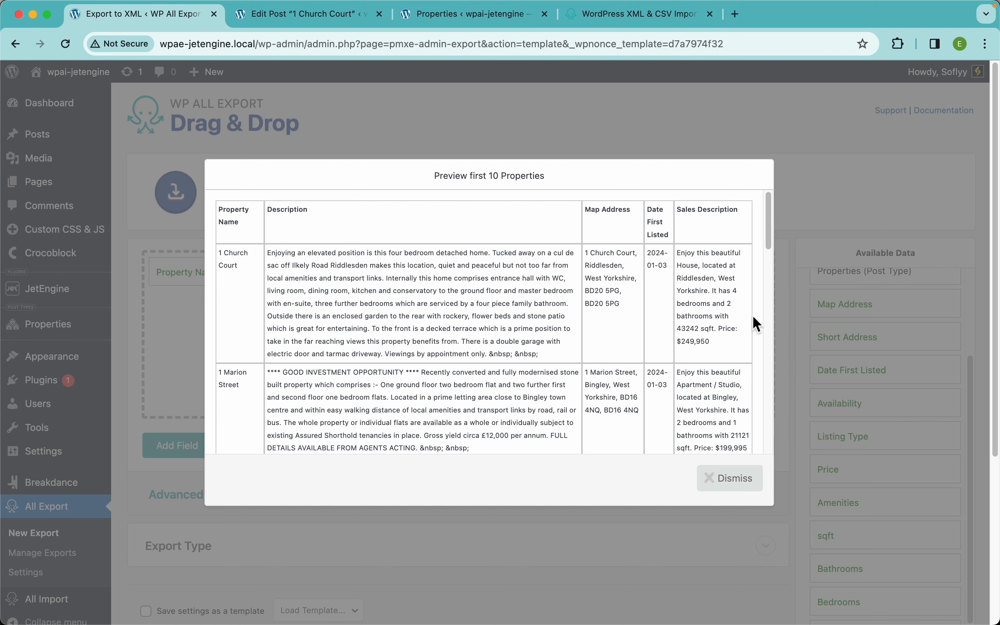
{"action": "left_click", "coordinate": [727, 478]}
- Reword "Price:" to "For the price:" in the Sales Description text, save it and preview the first 10 properties
{"action": "left_click", "coordinate": [528, 280]}
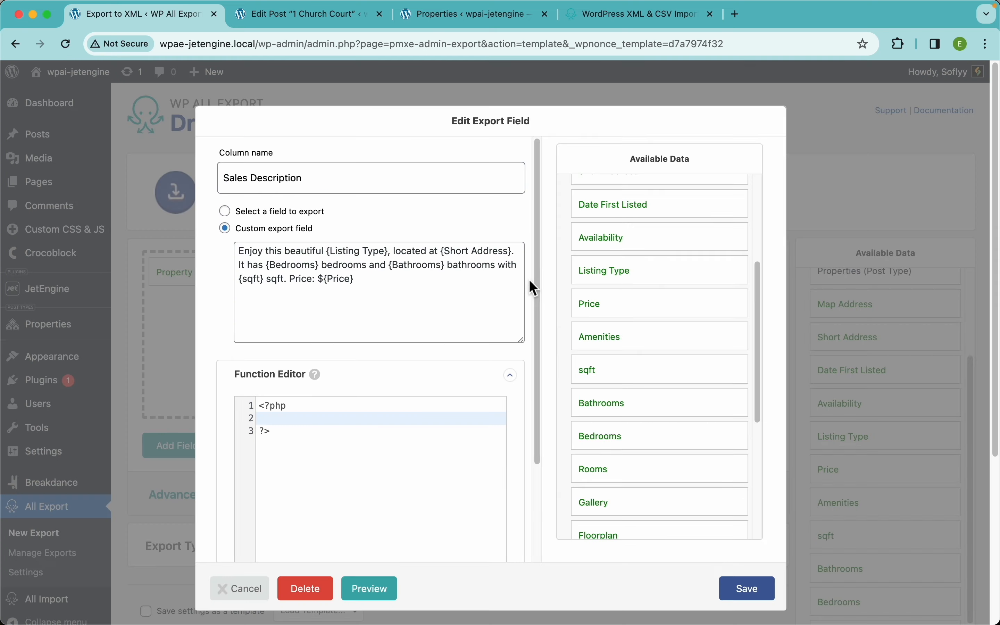
{"action": "left_click", "coordinate": [296, 282]}
{"action": "key", "text": "BackSpace"}
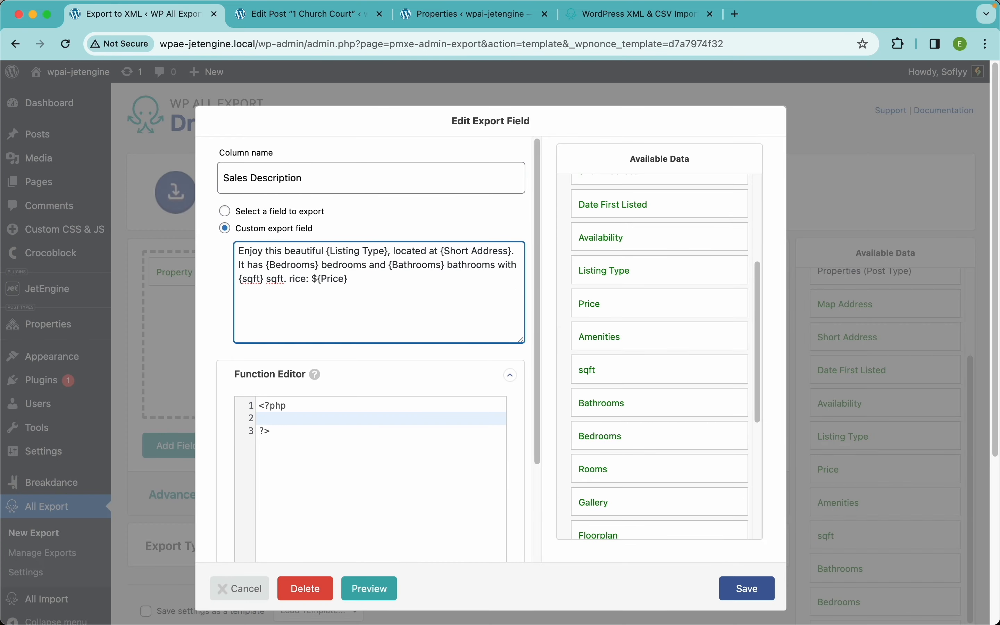
{"action": "type", "text": "For the"}
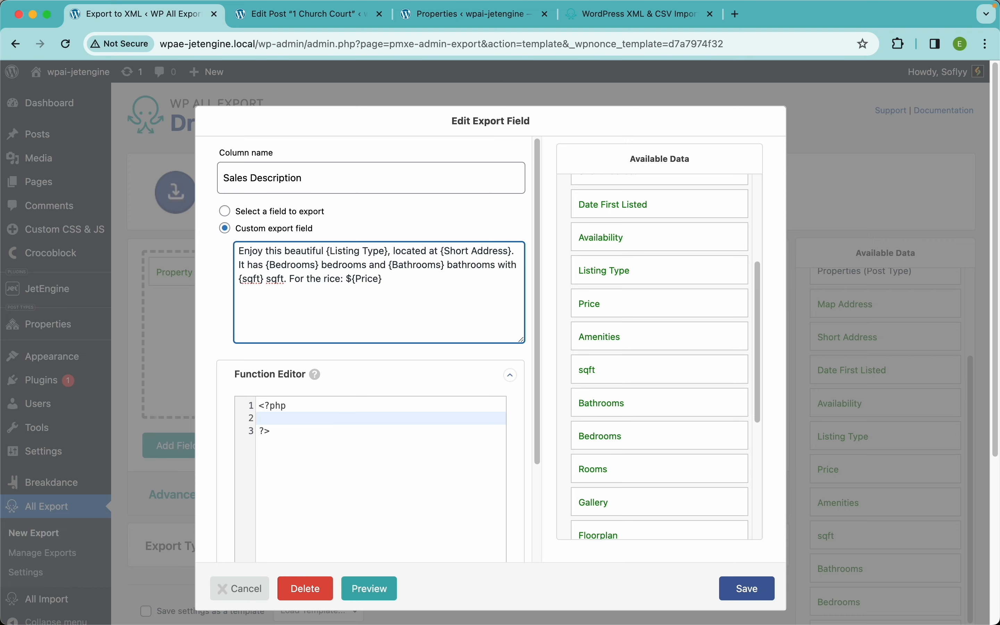
{"action": "type", "text": " p"}
{"action": "left_click", "coordinate": [747, 595]}
{"action": "left_click", "coordinate": [737, 447]}
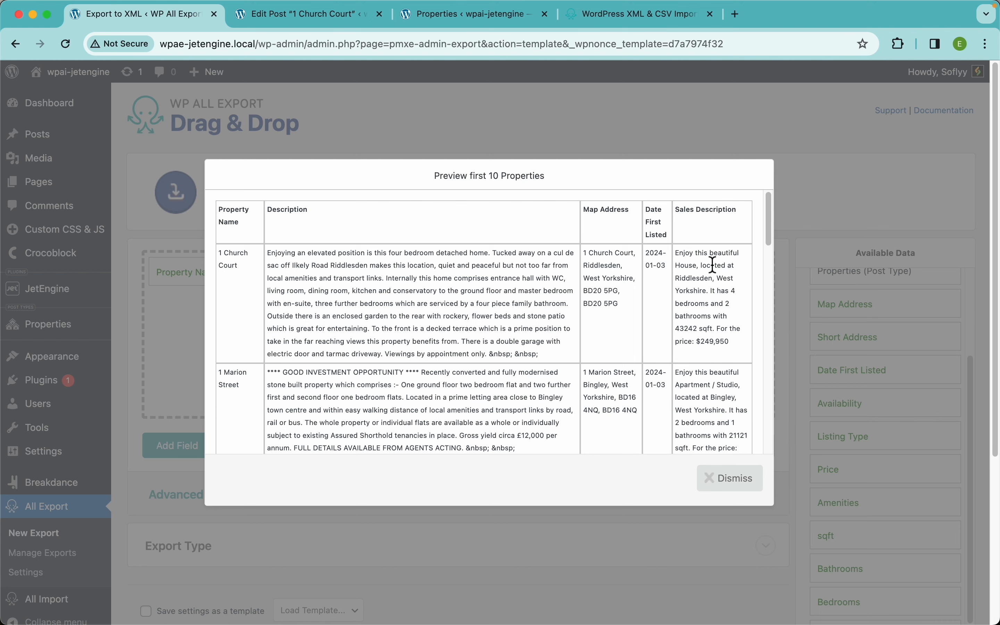
{"action": "left_click", "coordinate": [729, 478]}
- Move the Sales Description column directly after Description in the export
{"action": "left_click_drag", "start_coordinate": [543, 278], "coordinate": [358, 280]}
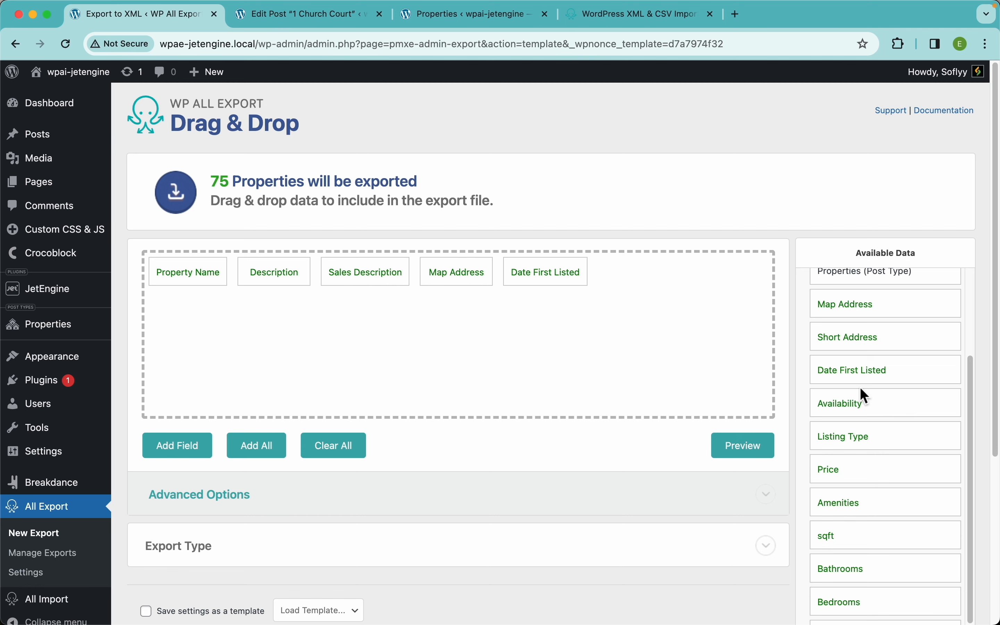
{"action": "left_click_drag", "start_coordinate": [857, 380], "coordinate": [886, 386]}
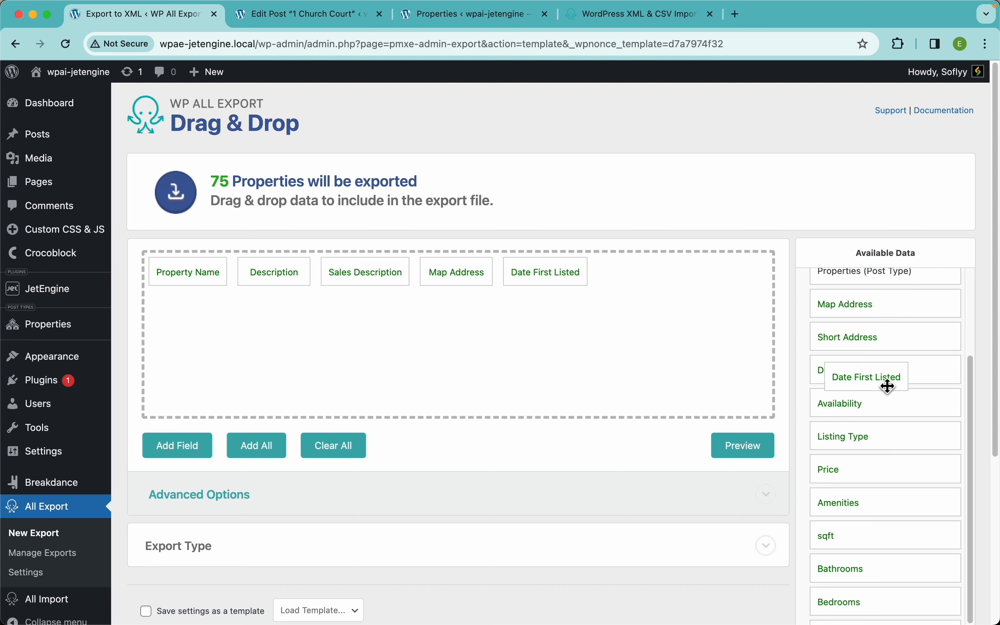
- Review the Date First Listed field's settings, save it unchanged and check its dates in a preview of the first 10 properties
{"action": "left_click", "coordinate": [552, 280]}
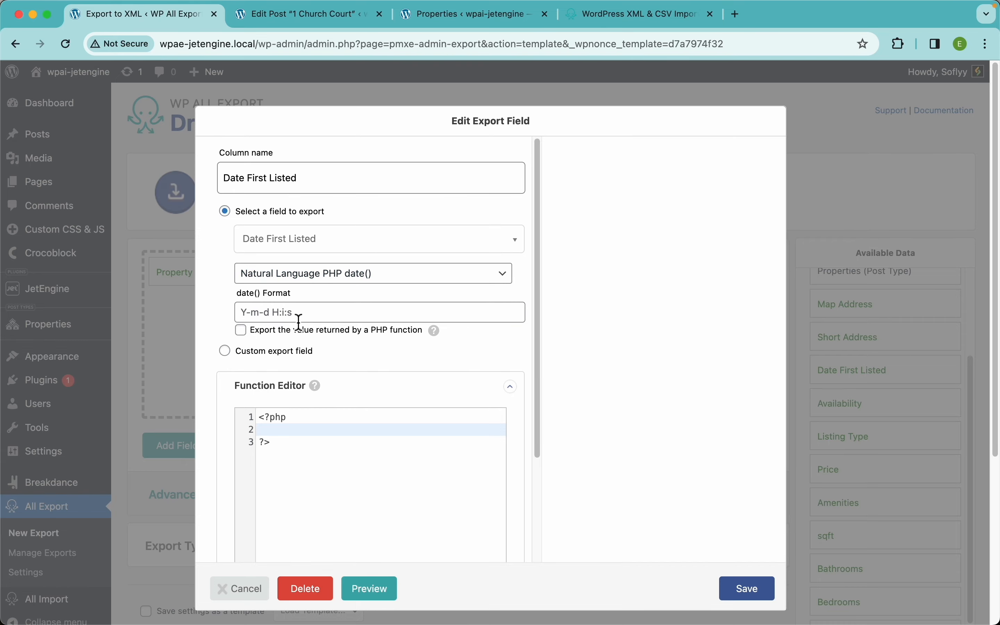
{"action": "left_click", "coordinate": [753, 597]}
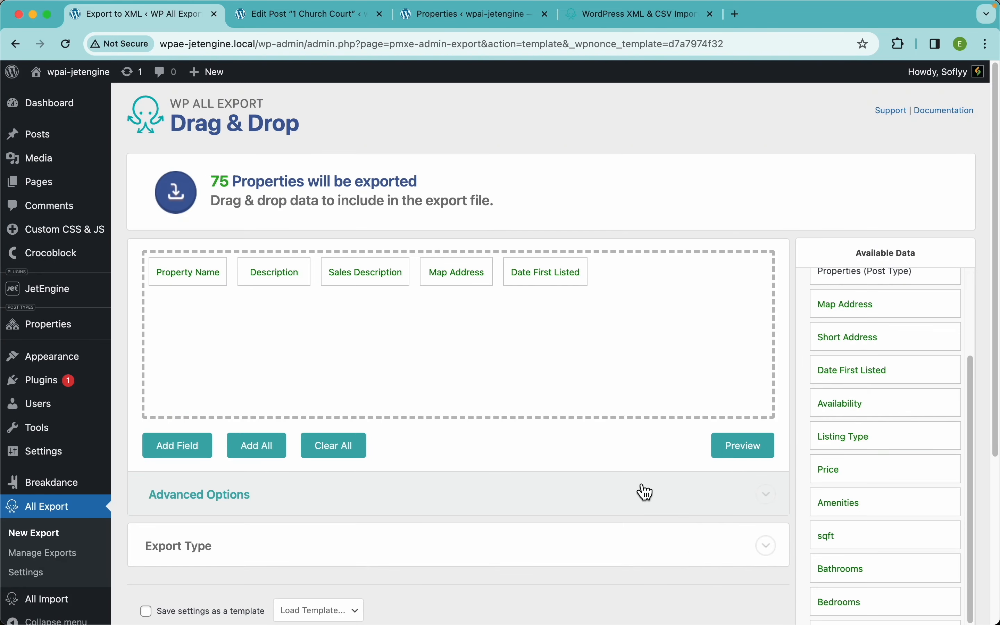
{"action": "left_click", "coordinate": [742, 454]}
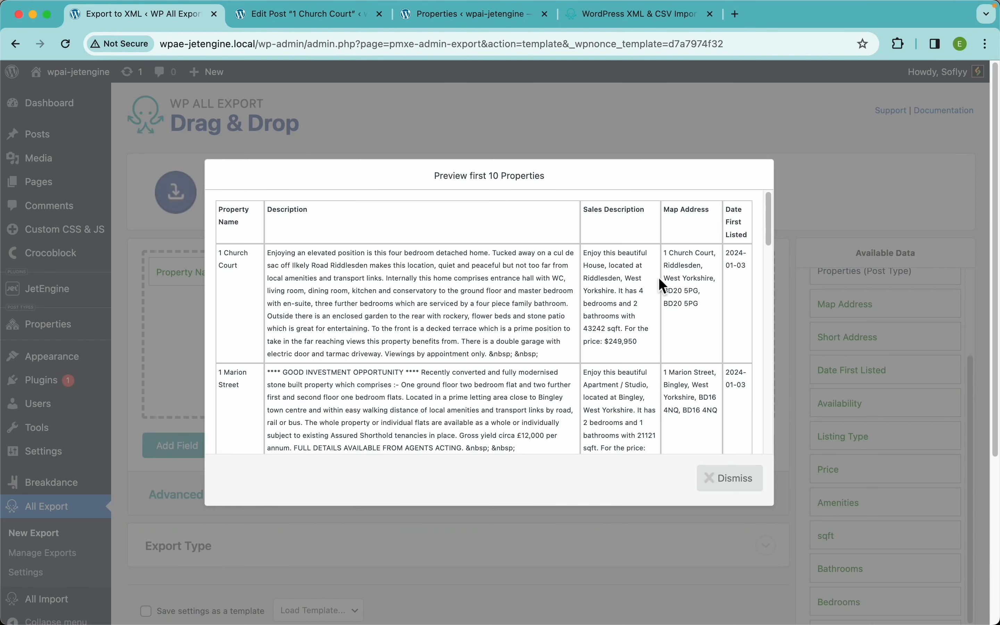
{"action": "left_click_drag", "start_coordinate": [736, 272], "coordinate": [726, 270]}
{"action": "left_click", "coordinate": [743, 267]}
{"action": "left_click", "coordinate": [721, 478]}
- Set the Date First Listed field's date() format to "D, F j Y", save it and preview the first 10 properties
{"action": "left_click", "coordinate": [544, 278]}
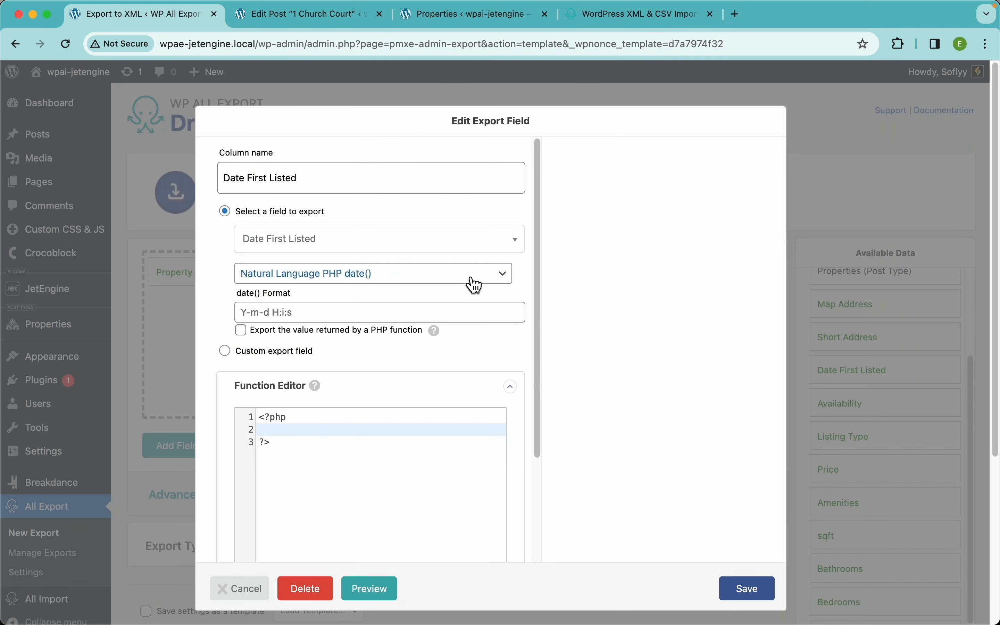
{"action": "left_click", "coordinate": [347, 320]}
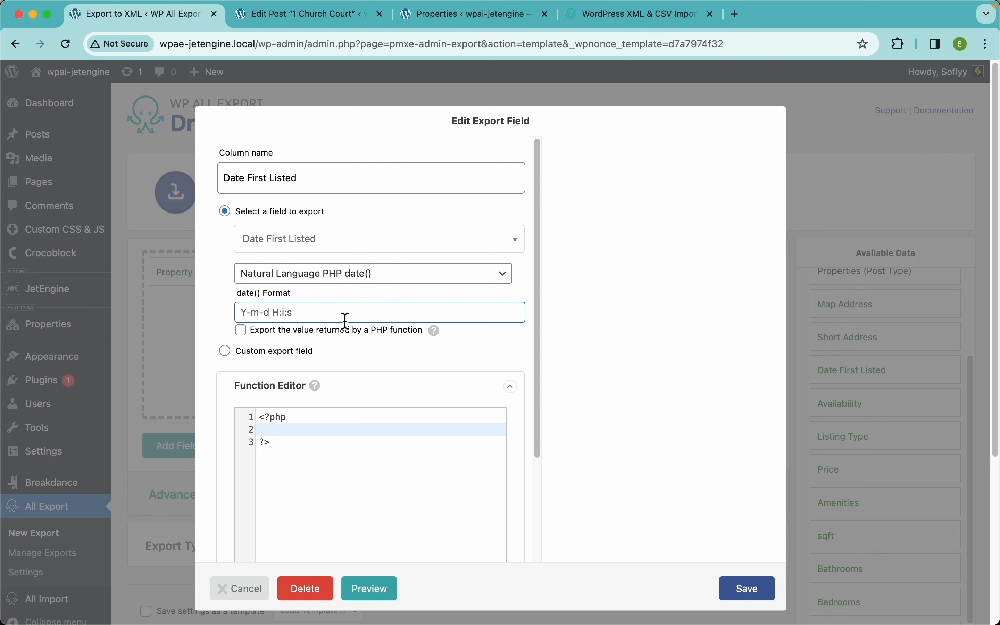
{"action": "type", "text": "D, F j Y"}
{"action": "left_click", "coordinate": [756, 599]}
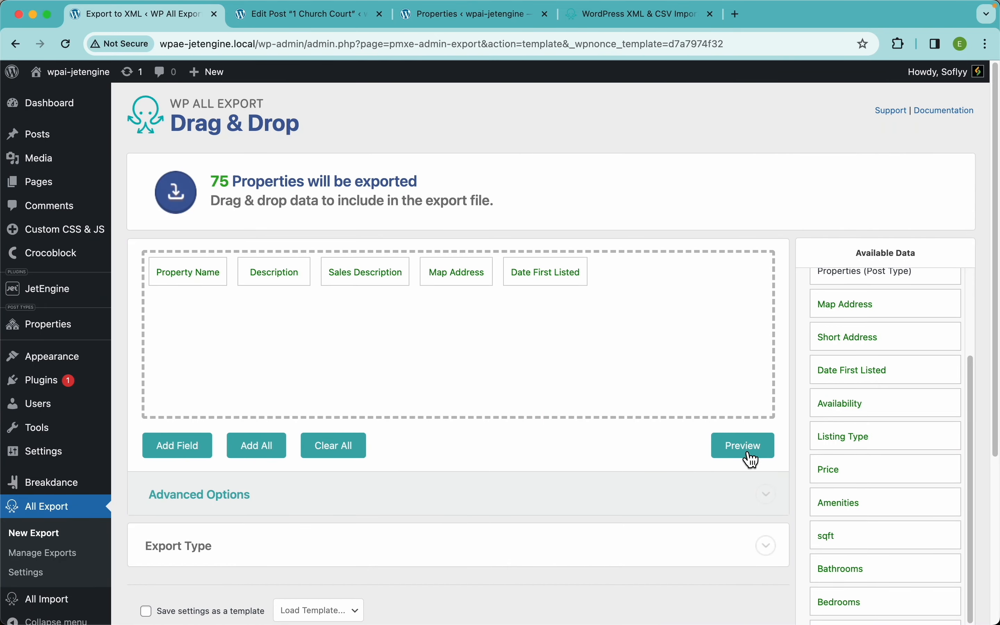
{"action": "left_click", "coordinate": [750, 455]}
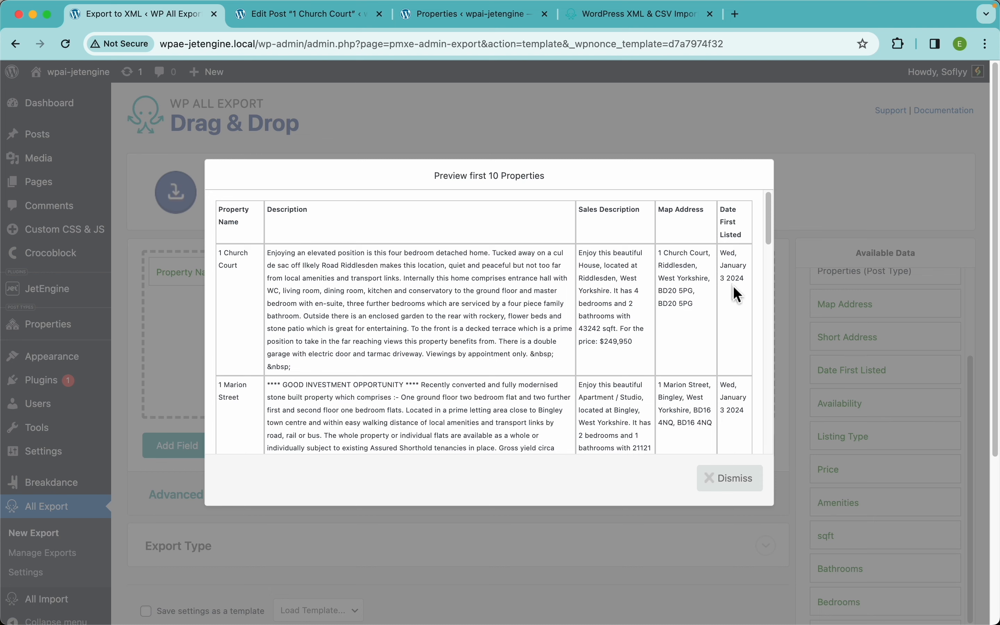
{"action": "left_click", "coordinate": [741, 479]}
- Reopen the Date First Listed field, then look up the PHP date format characters in the php.net manual via a "php date format" search
{"action": "left_click", "coordinate": [511, 284]}
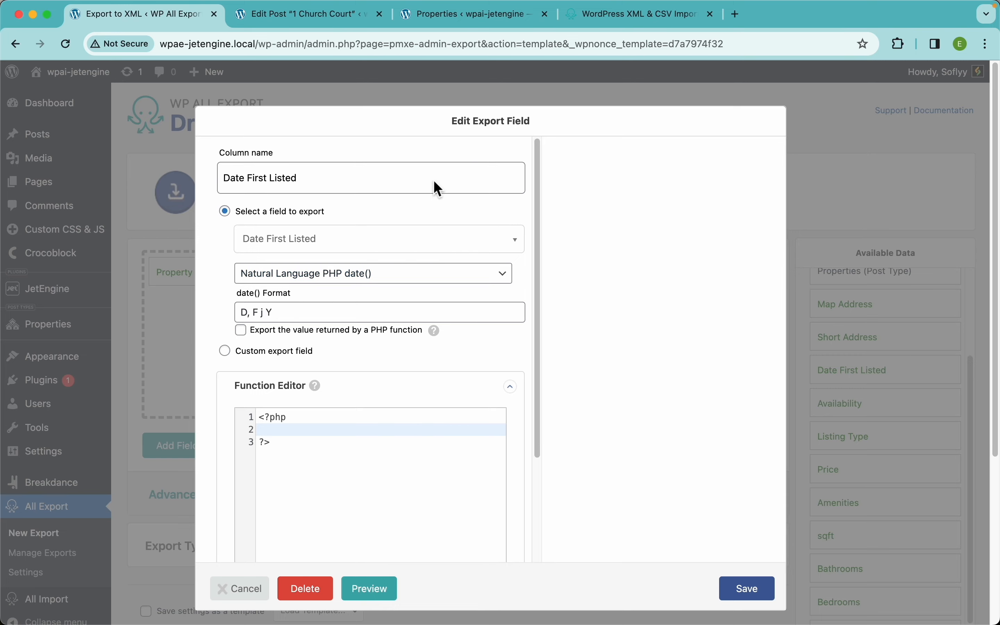
{"action": "left_click", "coordinate": [738, 21]}
{"action": "type", "text": "php"}
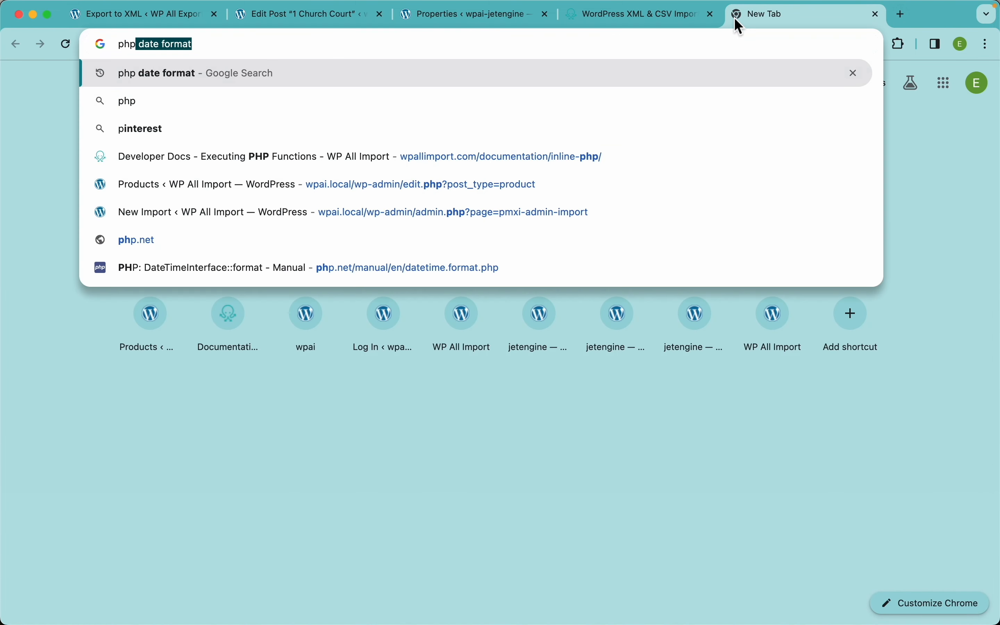
{"action": "key", "text": "Return"}
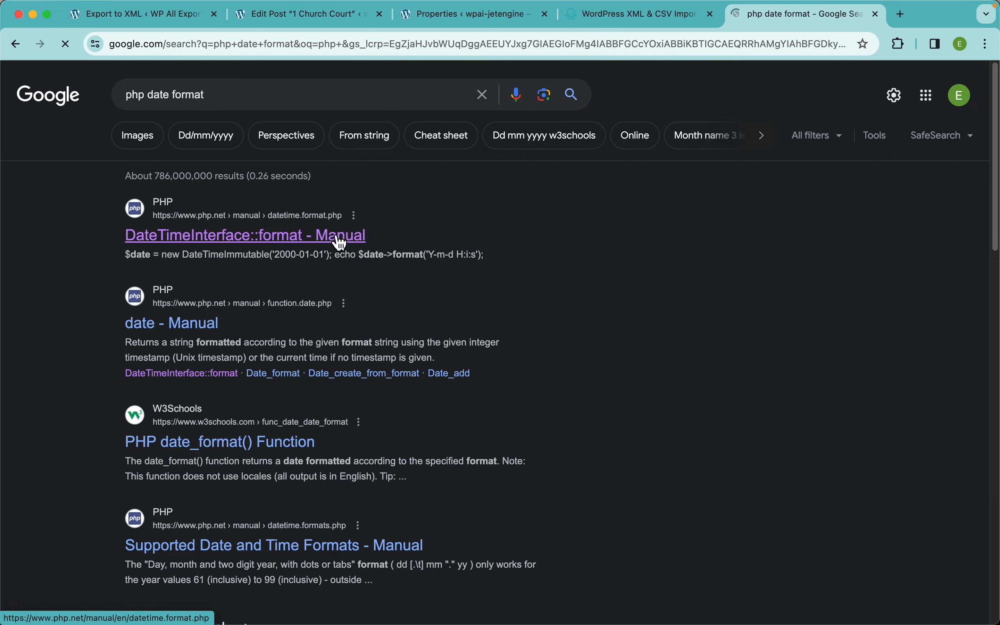
{"action": "left_click", "coordinate": [331, 238]}
{"action": "scroll", "coordinate": [363, 447], "scroll_direction": "down", "scroll_amount": 15}
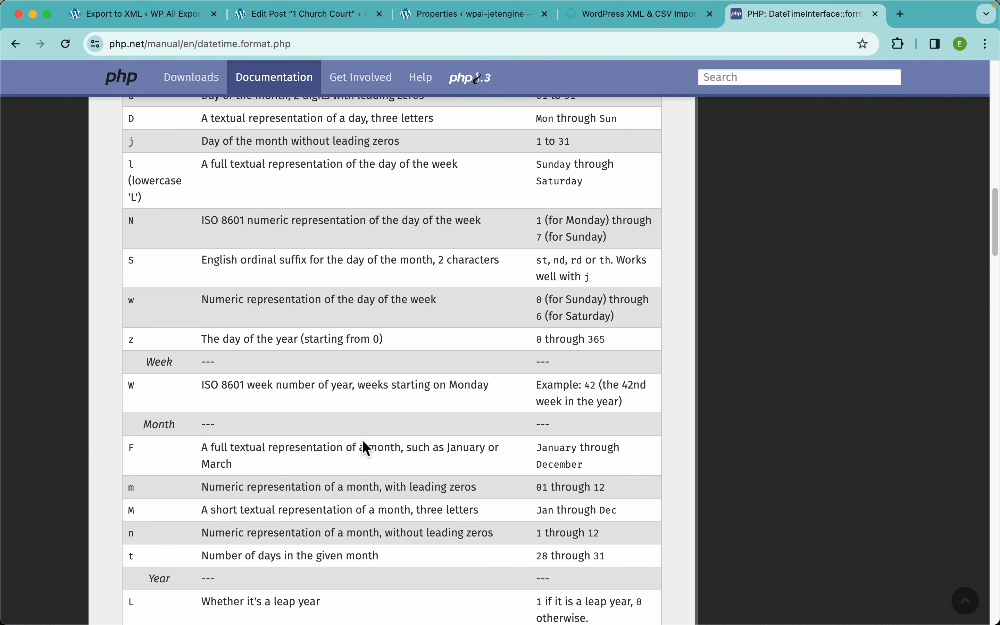
{"action": "scroll", "coordinate": [166, 371], "scroll_direction": "down", "scroll_amount": 3}
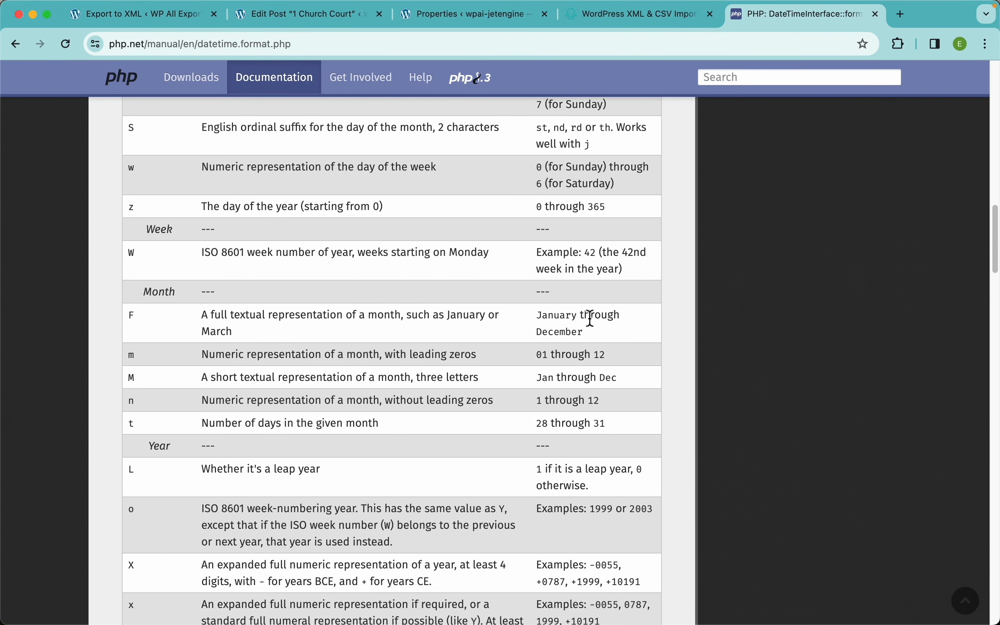
{"action": "scroll", "coordinate": [552, 342], "scroll_direction": "up", "scroll_amount": 20}
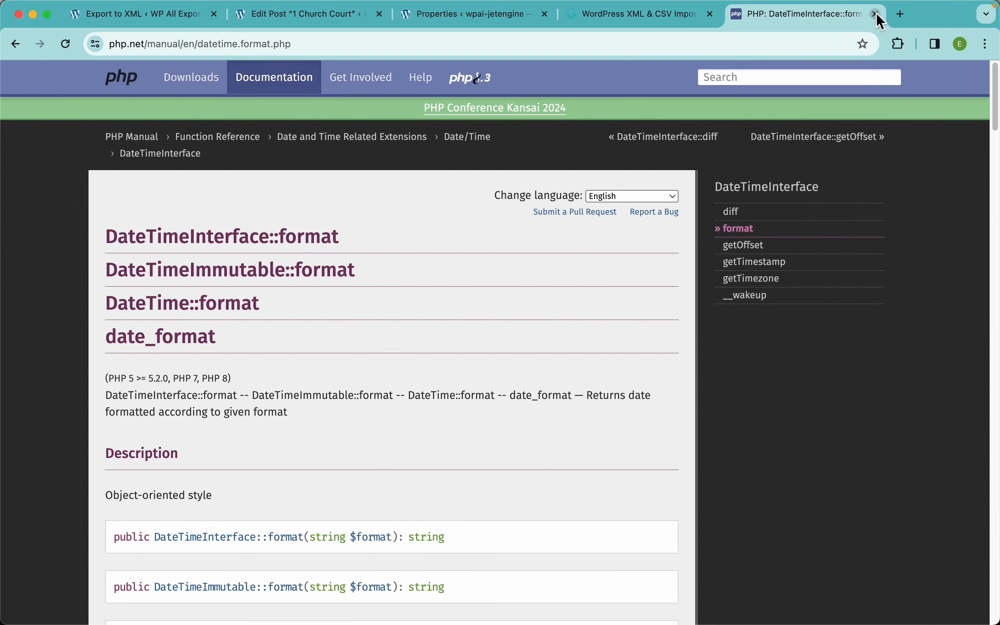
{"action": "left_click", "coordinate": [876, 14]}
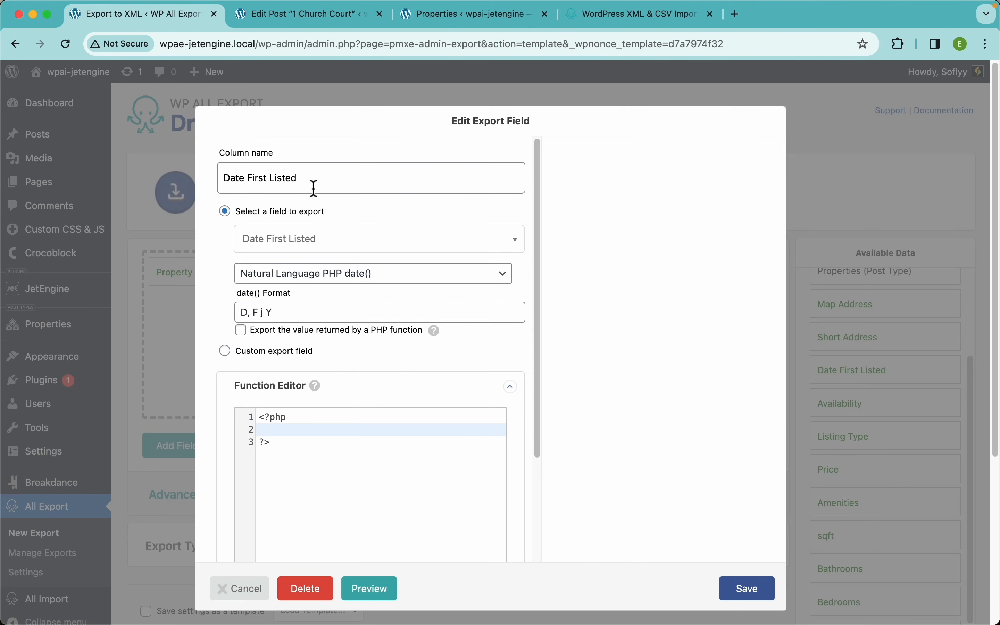
- Rename the Date First Listed column as "Listing Date", save it and place it directly after Sales Description
{"action": "left_click_drag", "start_coordinate": [313, 180], "coordinate": [205, 179]}
{"action": "type", "text": "Li"}
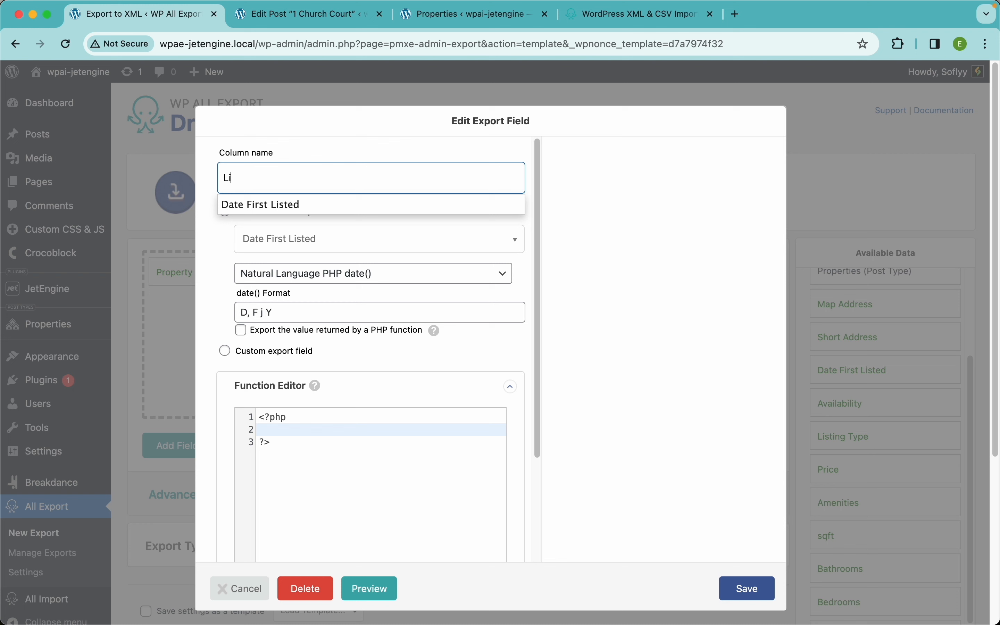
{"action": "type", "text": "stin"}
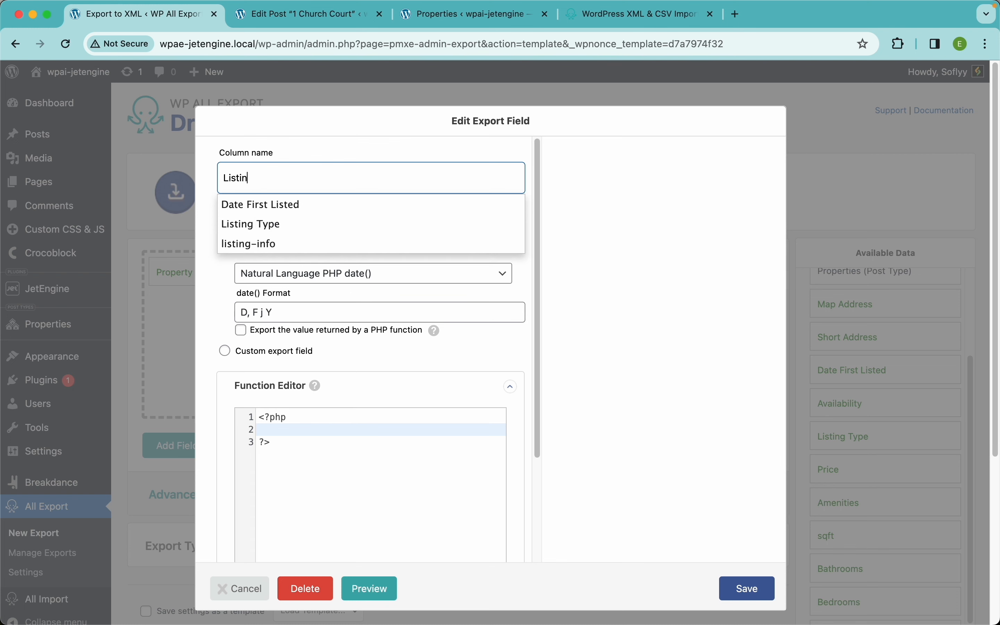
{"action": "type", "text": "g Date"}
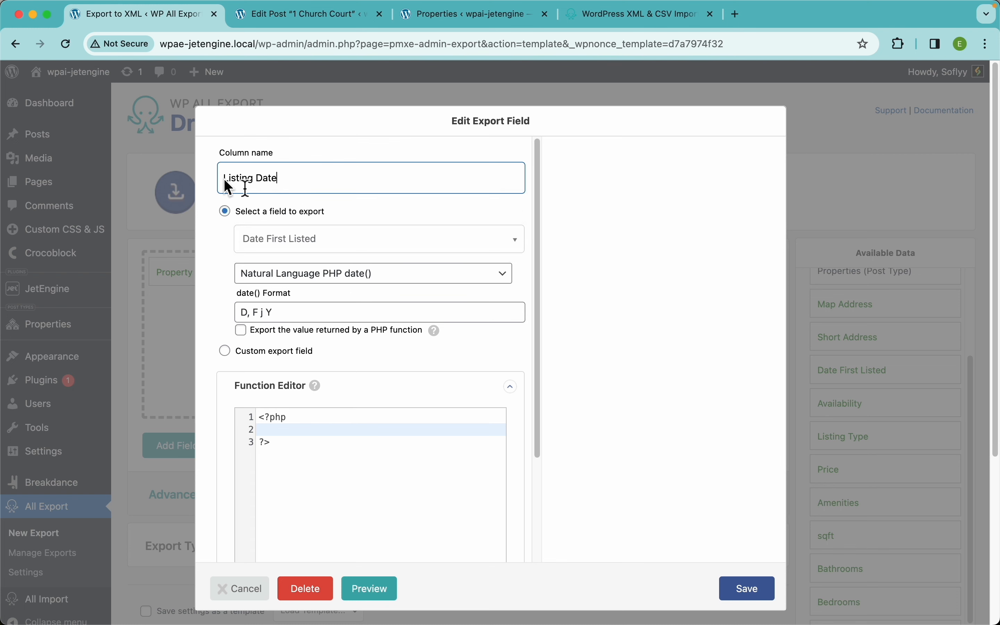
{"action": "left_click", "coordinate": [748, 588]}
{"action": "left_click_drag", "start_coordinate": [535, 272], "coordinate": [457, 286]}
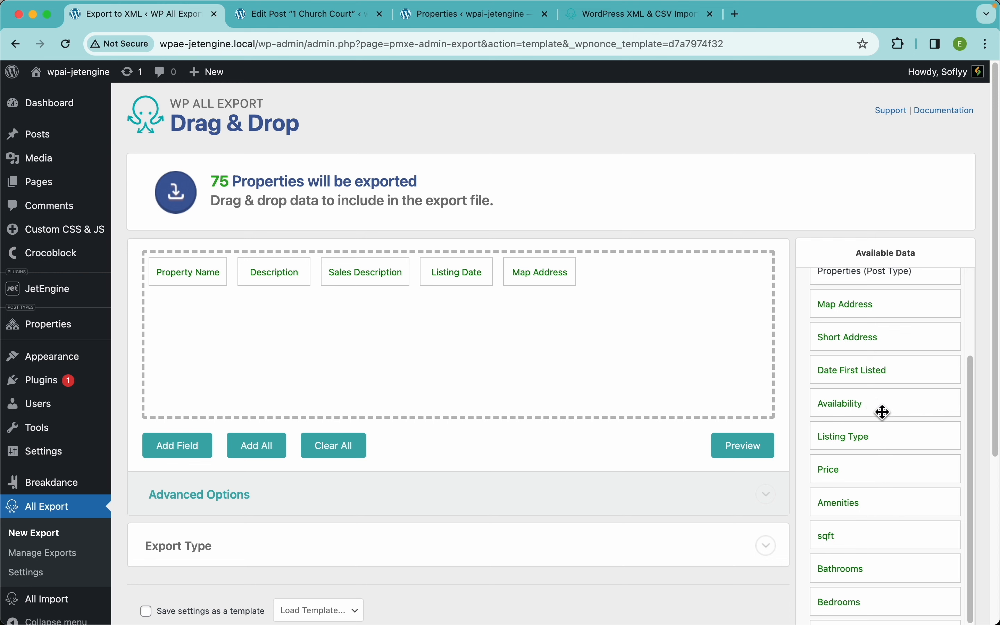
- Add Availability after Listing Date and Price after Map Address, and preview the first 10 properties
{"action": "left_click_drag", "start_coordinate": [864, 410], "coordinate": [539, 277]}
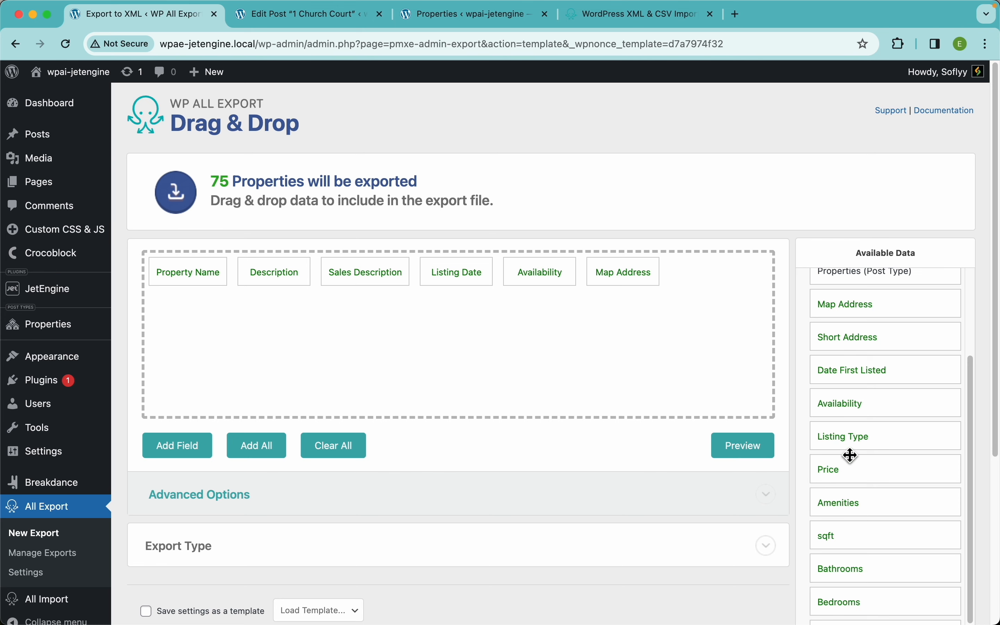
{"action": "left_click_drag", "start_coordinate": [836, 471], "coordinate": [705, 275]}
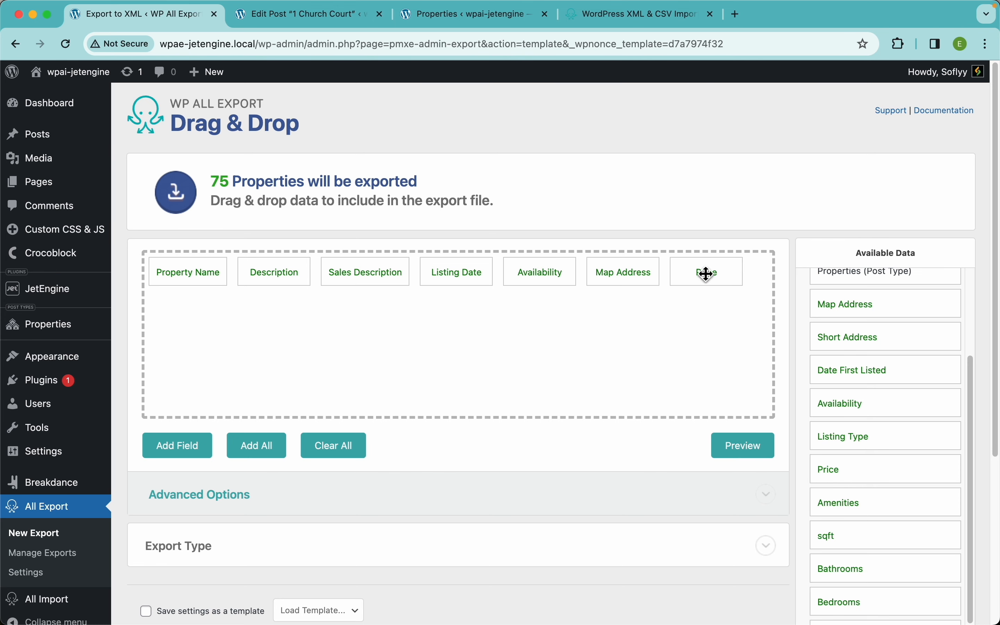
{"action": "left_click", "coordinate": [742, 447]}
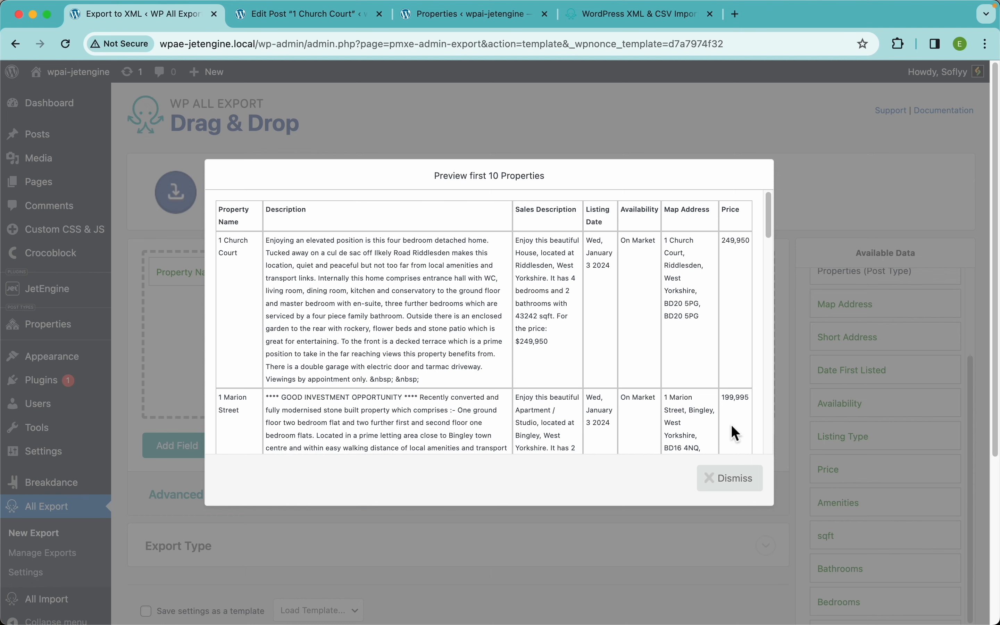
{"action": "left_click", "coordinate": [728, 478]}
- Open the Price field and start a PHP function declaration "function add_dollar_sign ()" in its function editor
{"action": "left_click", "coordinate": [707, 280]}
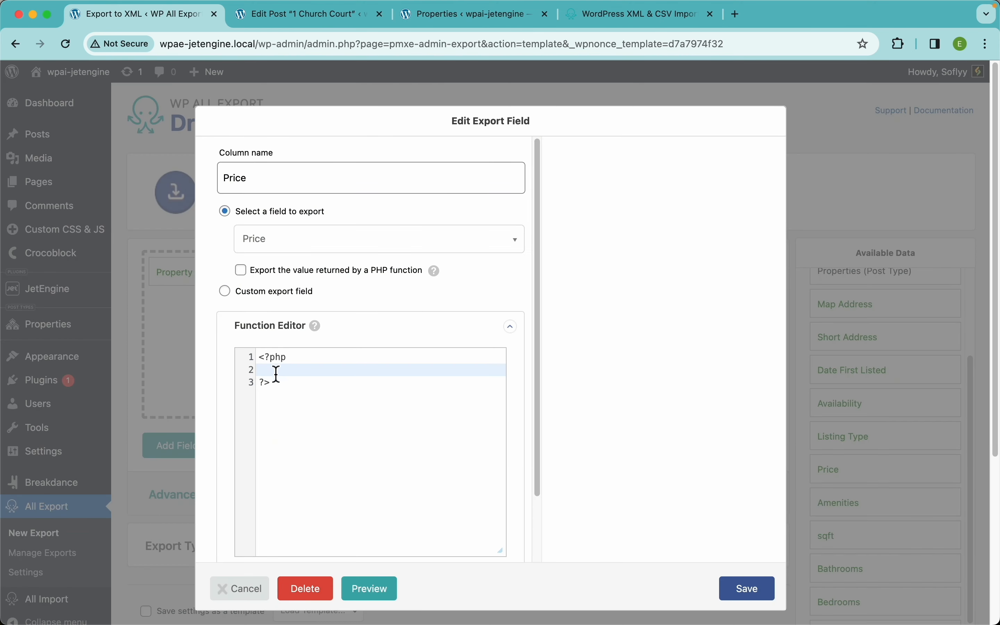
{"action": "key", "text": "Return"}
{"action": "key", "text": "Return"}
{"action": "key", "text": "Up"}
{"action": "type", "text": "f"}
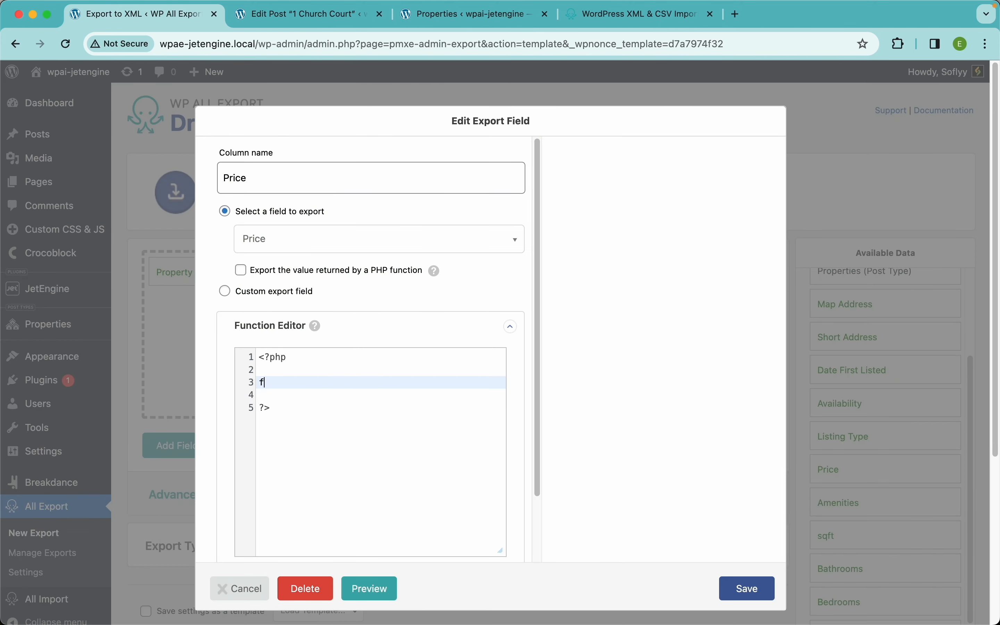
{"action": "type", "text": "unction"}
{"action": "type", "text": "add_dollar_sign ()"}
- Set the Price field to export the value returned by the PHP function add_dollar_sign, reusing the name from the function code
{"action": "double_click", "coordinate": [355, 384]}
{"action": "key", "text": "cmd+c"}
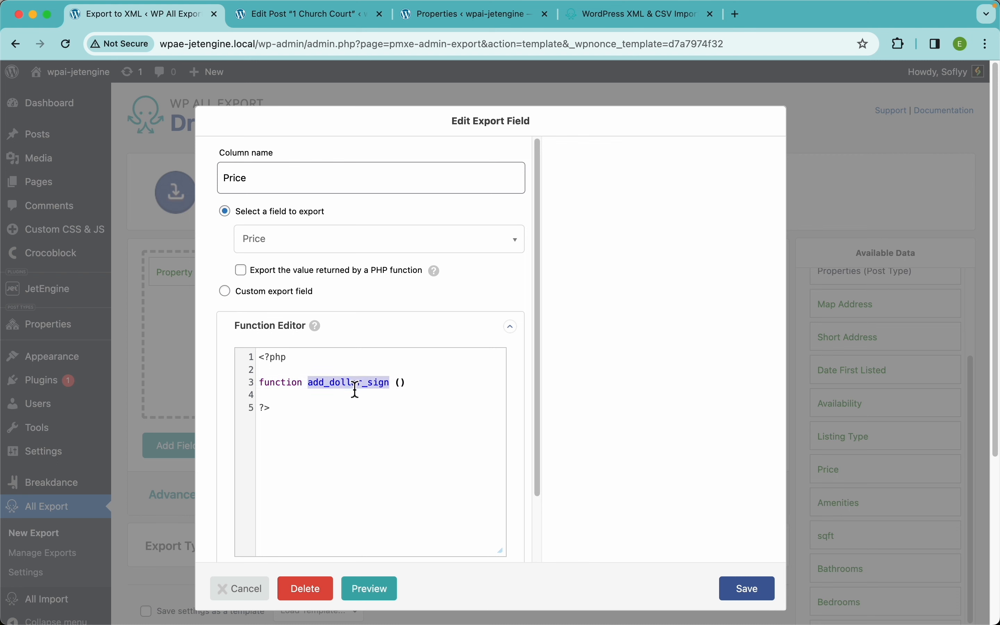
{"action": "left_click", "coordinate": [356, 271]}
{"action": "left_click", "coordinate": [315, 295]}
{"action": "key", "text": "cmd+v"}
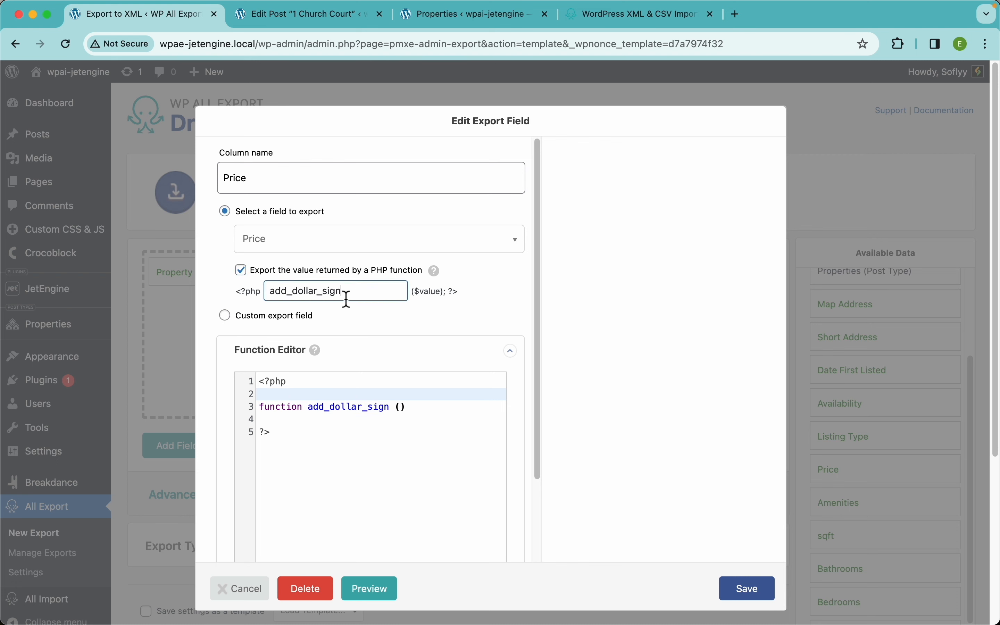
- Remove the add_dollar_sign declaration from the function editor and turn off exporting Price through a PHP function
{"action": "left_click", "coordinate": [424, 411]}
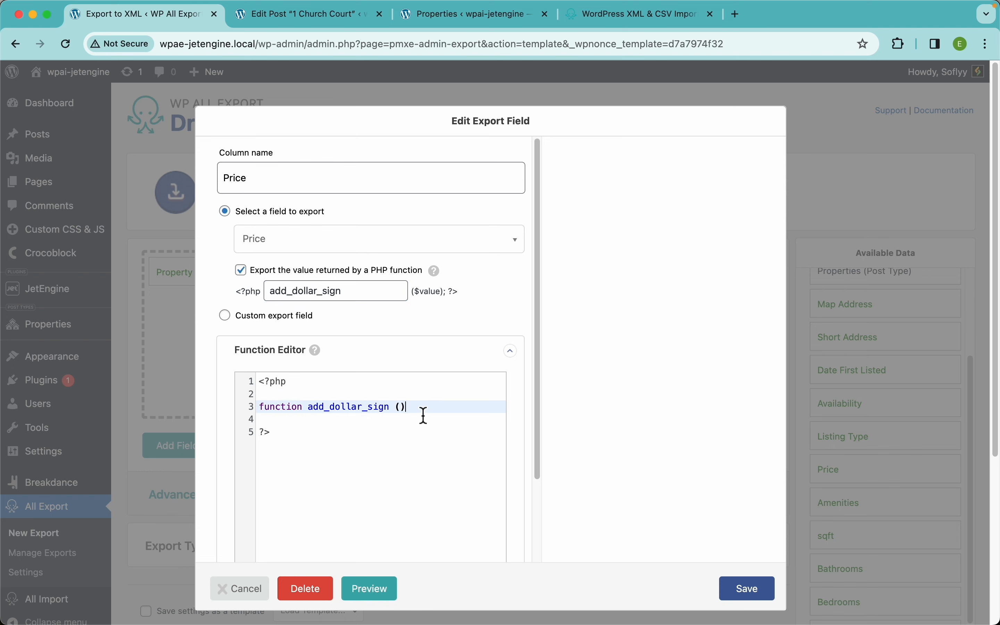
{"action": "left_click_drag", "start_coordinate": [411, 408], "coordinate": [250, 408]}
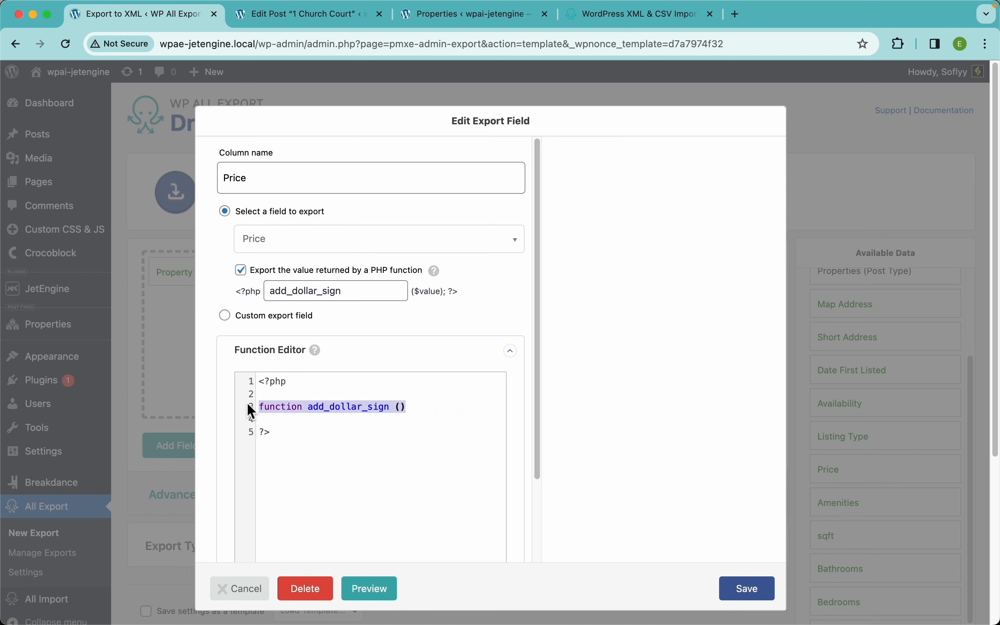
{"action": "key", "text": "BackSpace"}
{"action": "key", "text": "BackSpace"}
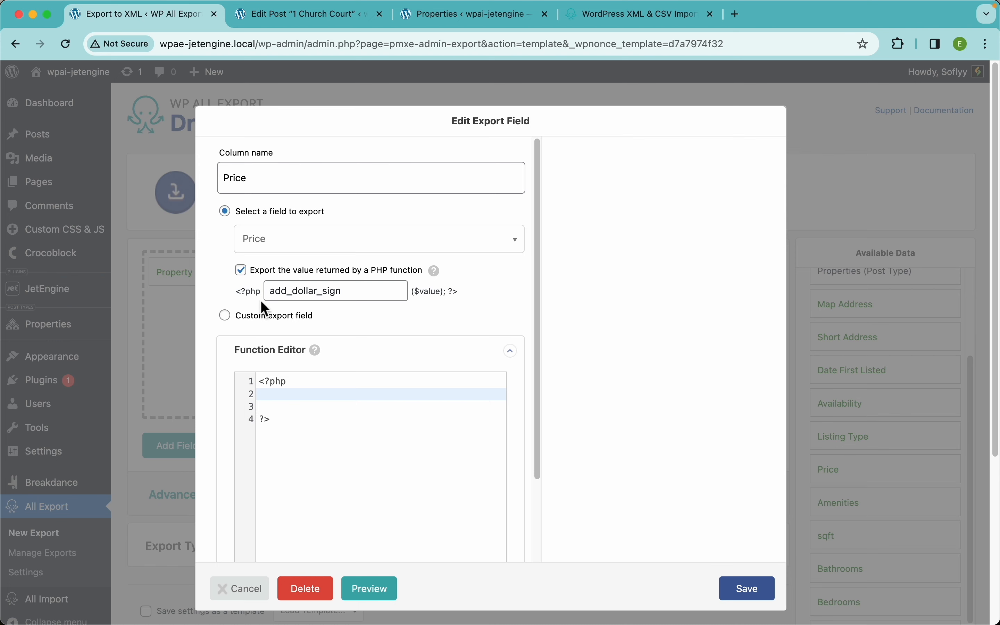
{"action": "left_click", "coordinate": [269, 274]}
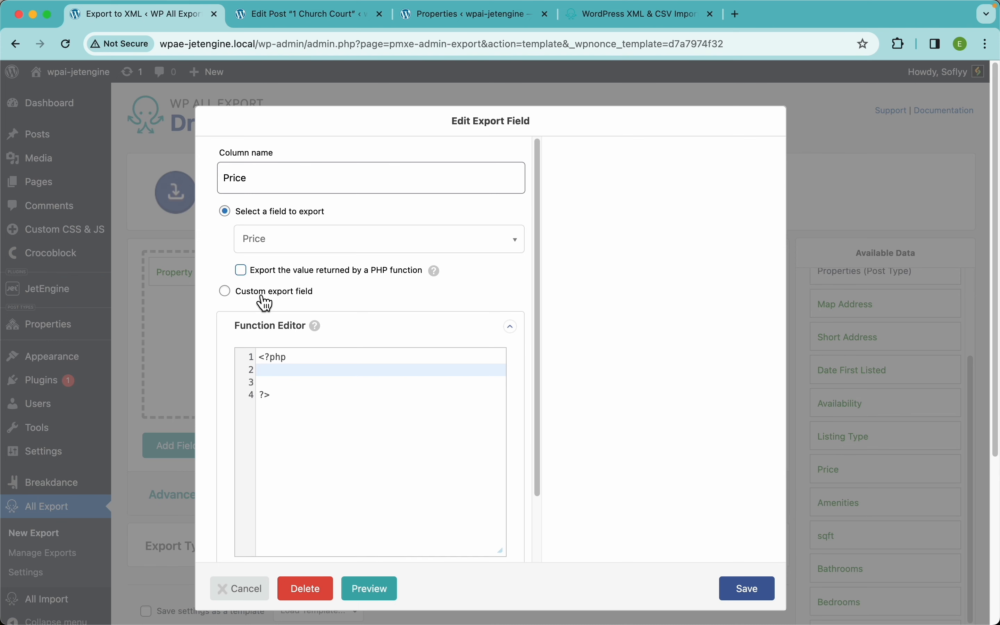
- Make the Price column a custom export field containing "${Price}", name the column "Price" and preview the result
{"action": "left_click", "coordinate": [265, 291]}
{"action": "left_click", "coordinate": [338, 292]}
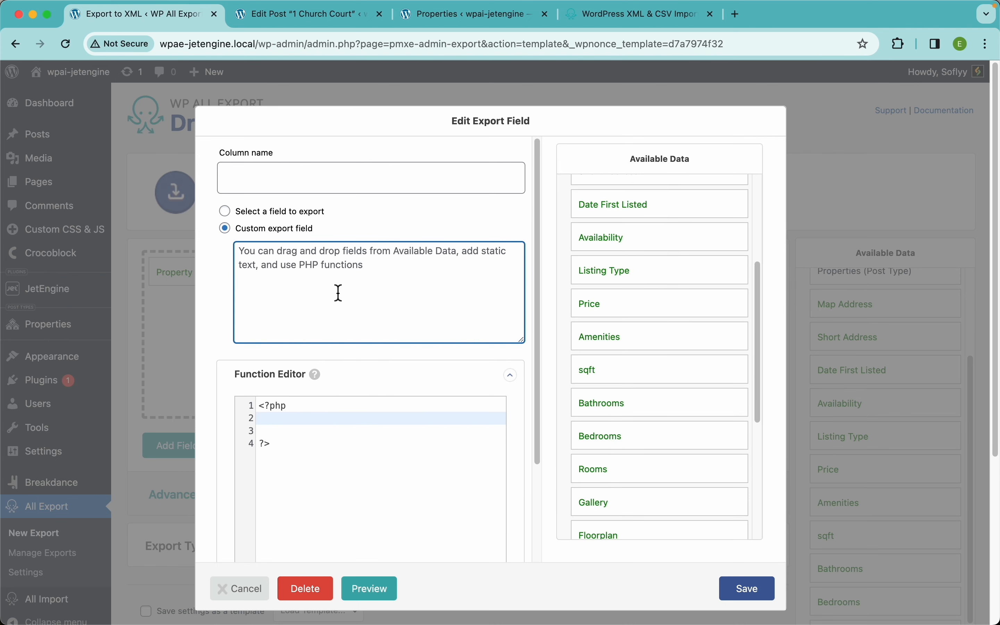
{"action": "type", "text": "$"}
{"action": "left_click_drag", "start_coordinate": [607, 315], "coordinate": [434, 294]}
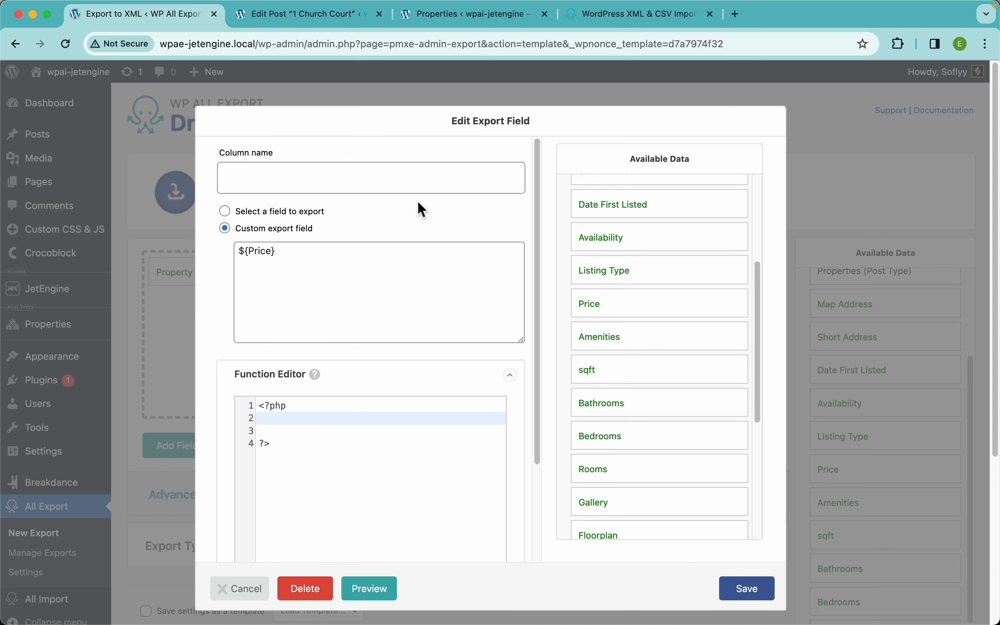
{"action": "left_click", "coordinate": [404, 193]}
{"action": "type", "text": "Price"}
{"action": "left_click", "coordinate": [369, 588]}
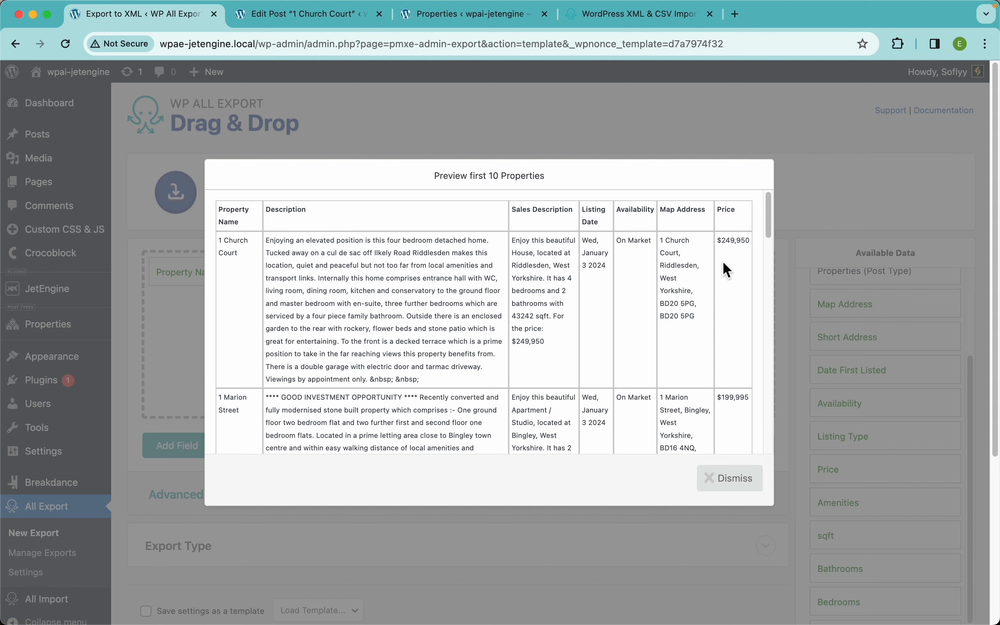
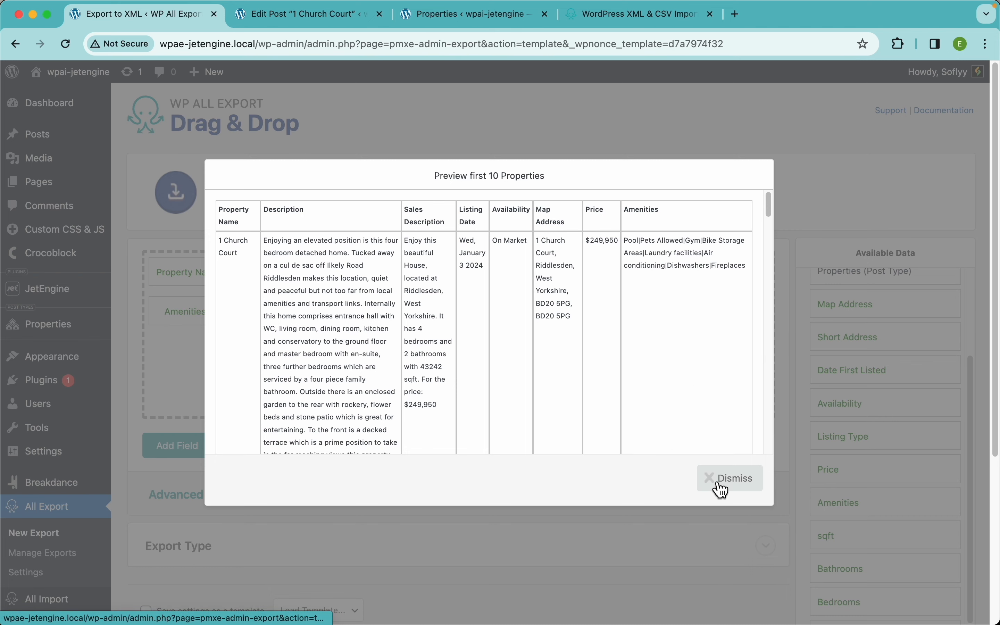
- Close the preview, open the Amenities field and copy the my_replace function, which swaps '|' for ',', from VS Code into its function editor
{"action": "left_click", "coordinate": [719, 484]}
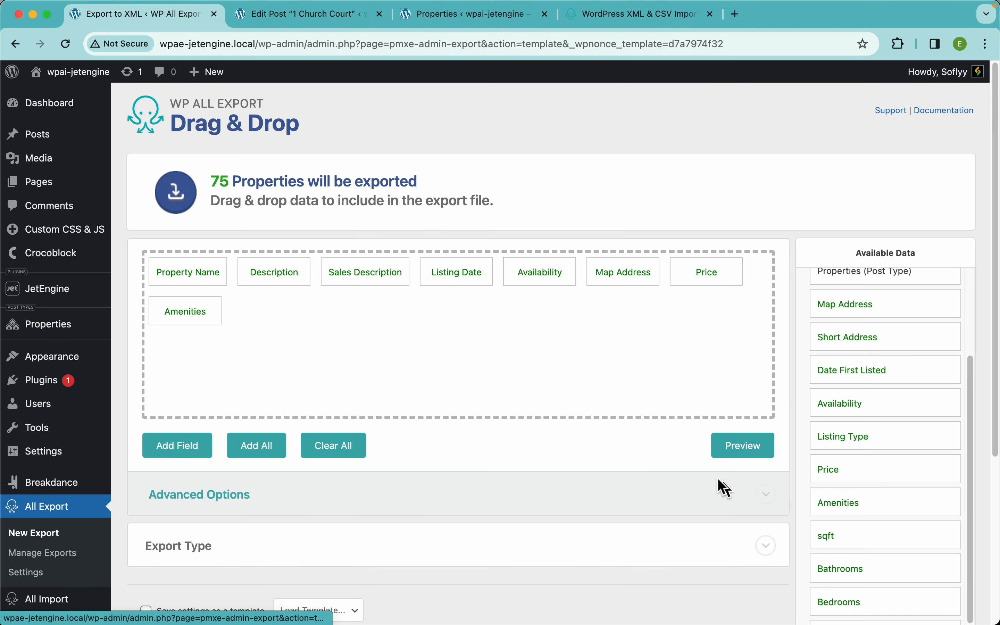
{"action": "left_click", "coordinate": [190, 318]}
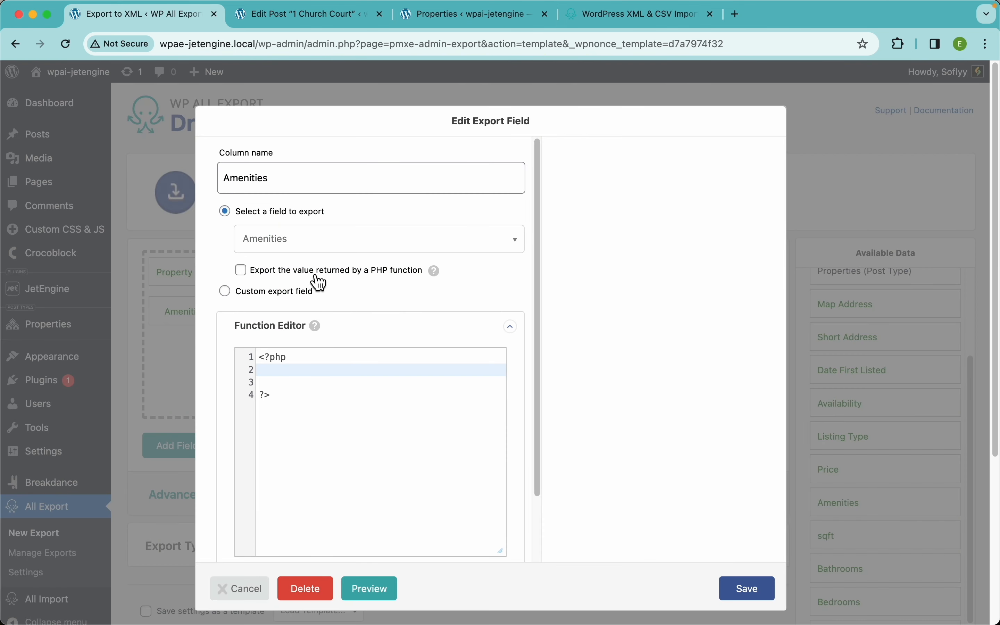
{"action": "left_click", "coordinate": [294, 372]}
{"action": "key", "text": "Return"}
{"action": "key", "text": "super+Tab"}
{"action": "key", "text": "super+Tab"}
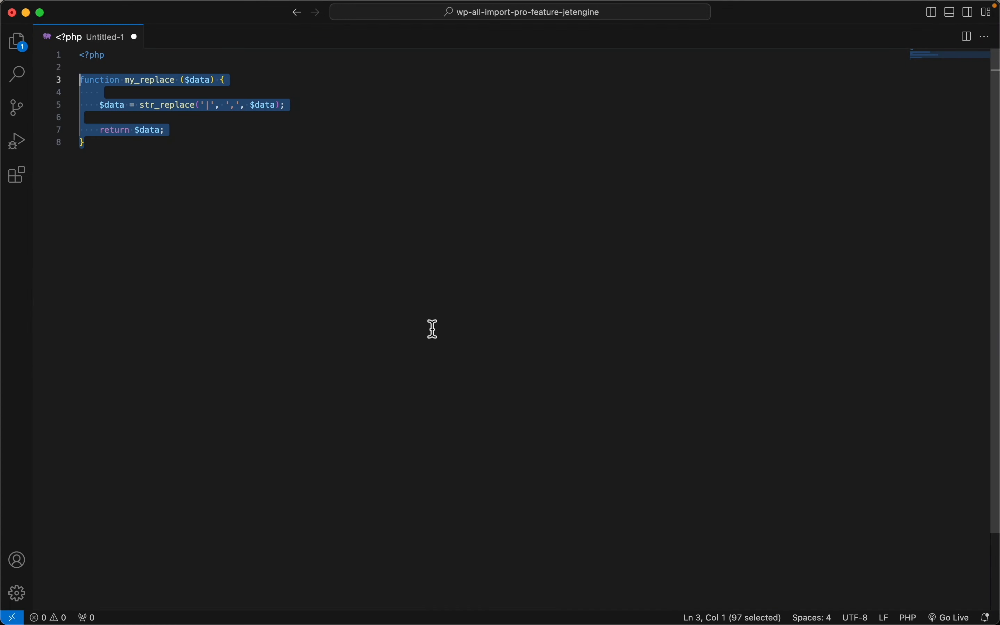
{"action": "key", "text": "super+Tab"}
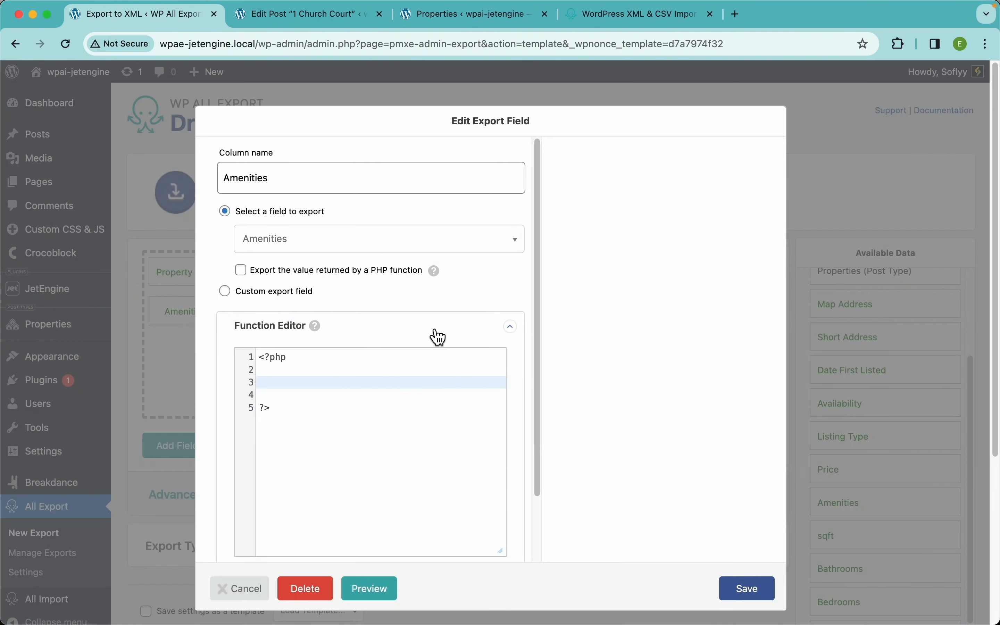
{"action": "type", "text": "function my_replace ($data) {      $data = str_replace('|', ',', $data);      return $data; }"}
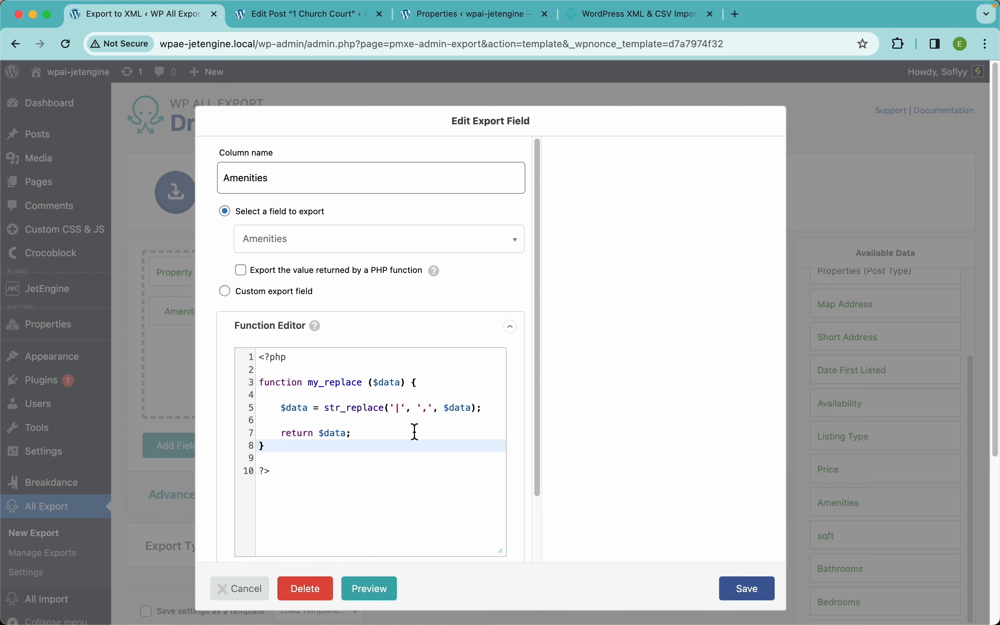
- Set the Amenities field to export the value returned by the PHP function my_replace and save the functions
{"action": "double_click", "coordinate": [321, 384]}
{"action": "key", "text": "super+c"}
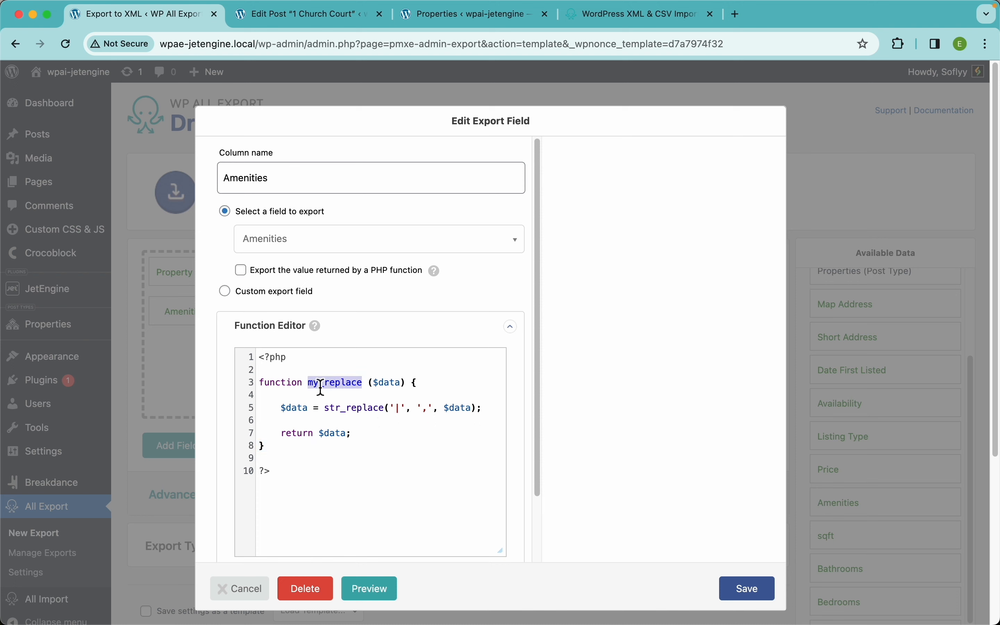
{"action": "left_click", "coordinate": [285, 274]}
{"action": "left_click", "coordinate": [313, 293]}
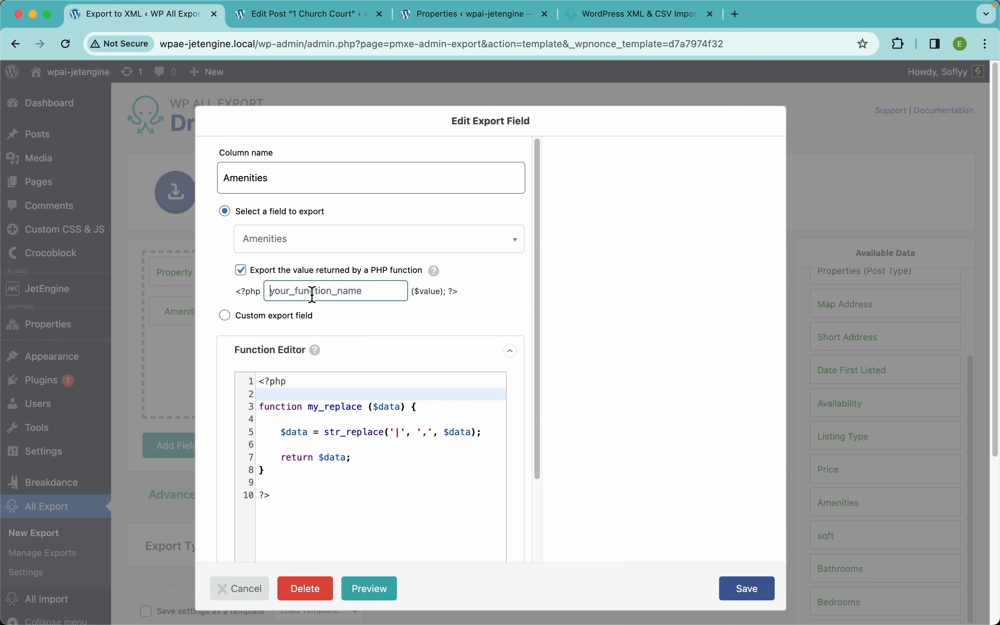
{"action": "key", "text": "super+v"}
{"action": "scroll", "coordinate": [348, 488], "scroll_direction": "down", "scroll_amount": 3}
{"action": "left_click", "coordinate": [278, 516]}
- Make the Amenities column a custom export field containing "[my_replace({Amenities})]"
{"action": "left_click", "coordinate": [224, 216]}
{"action": "left_click", "coordinate": [372, 206]}
{"action": "type", "text": "[my_replace"}
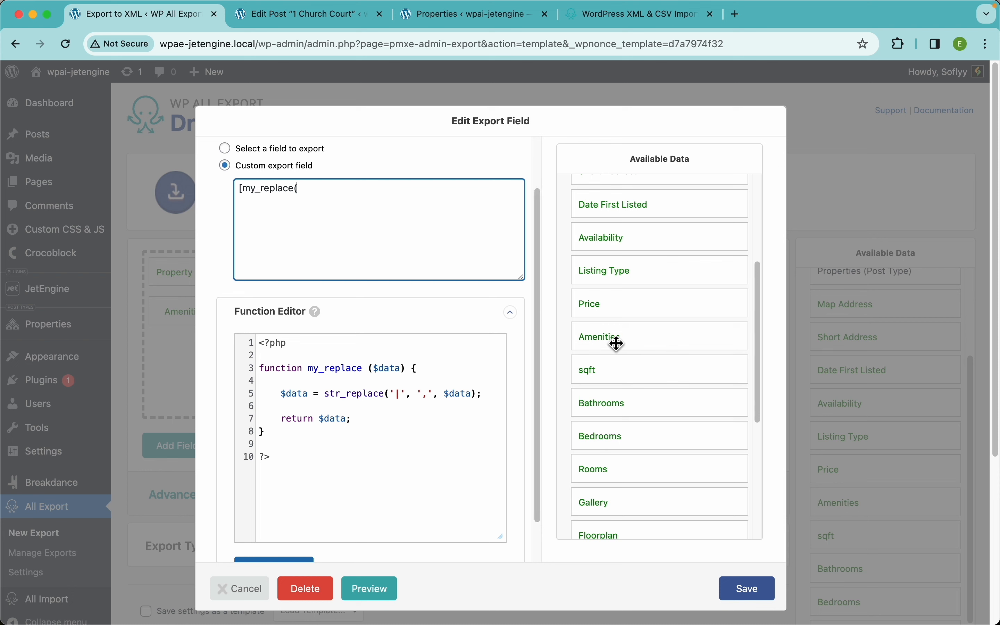
{"action": "left_click_drag", "start_coordinate": [607, 340], "coordinate": [432, 213]}
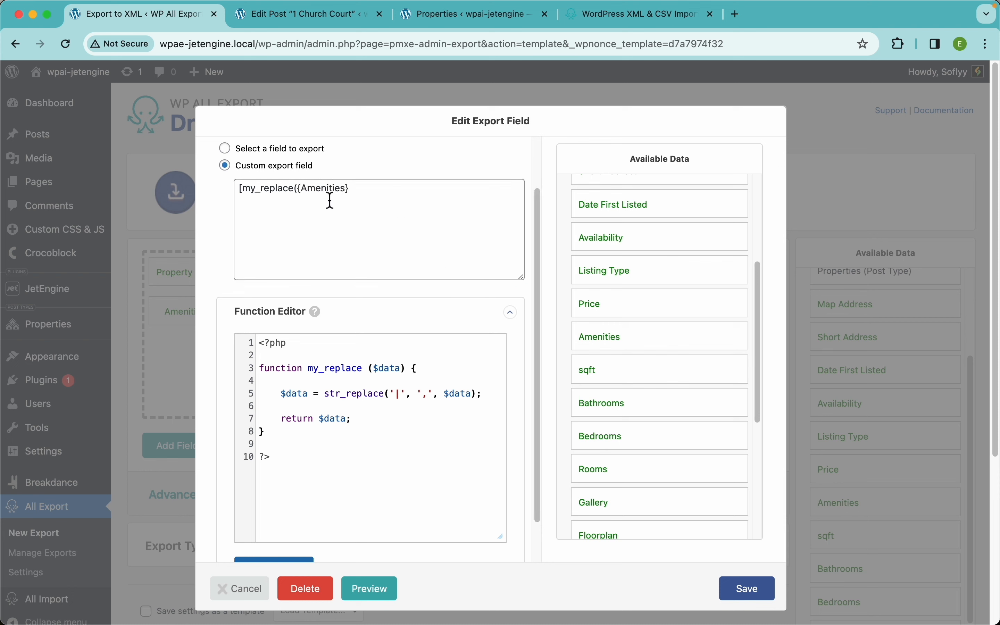
{"action": "left_click", "coordinate": [356, 191]}
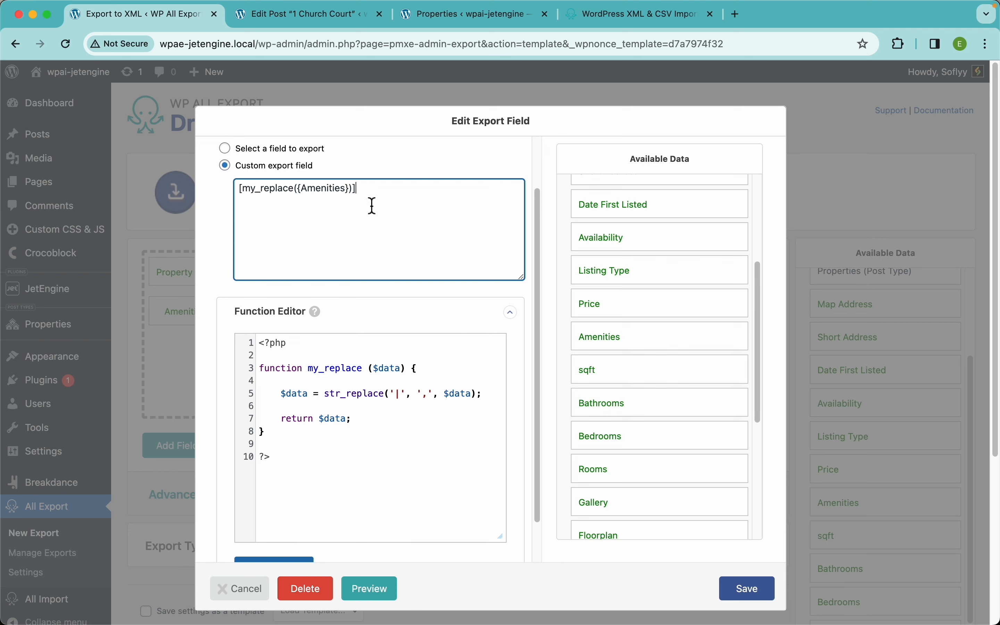
{"action": "left_click_drag", "start_coordinate": [367, 196], "coordinate": [209, 200]}
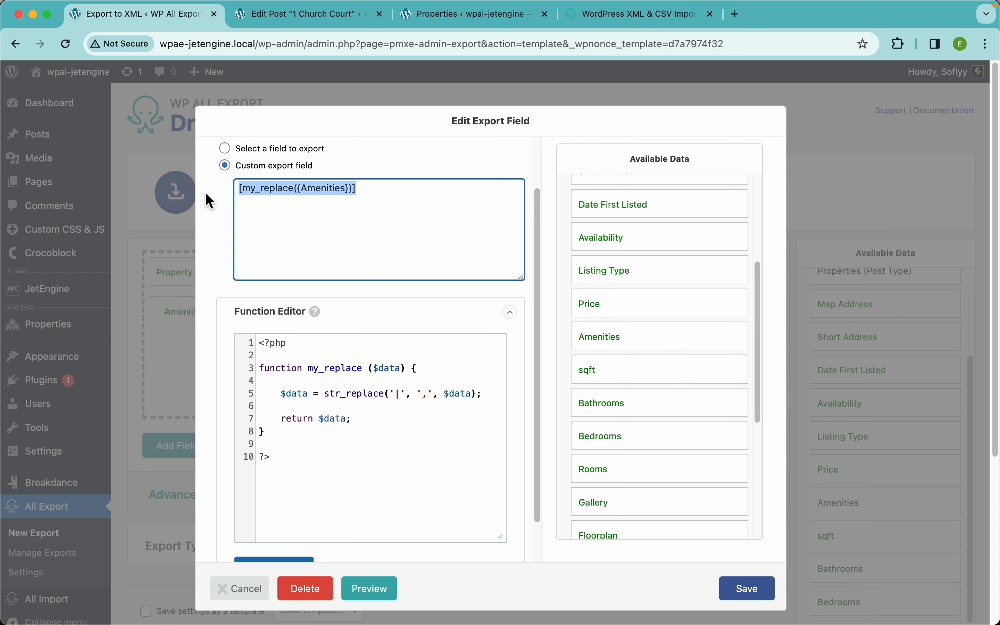
- Open the Custom PHP Functions article from the advanced export topics of the WP All Import documentation
{"action": "left_click", "coordinate": [626, 21]}
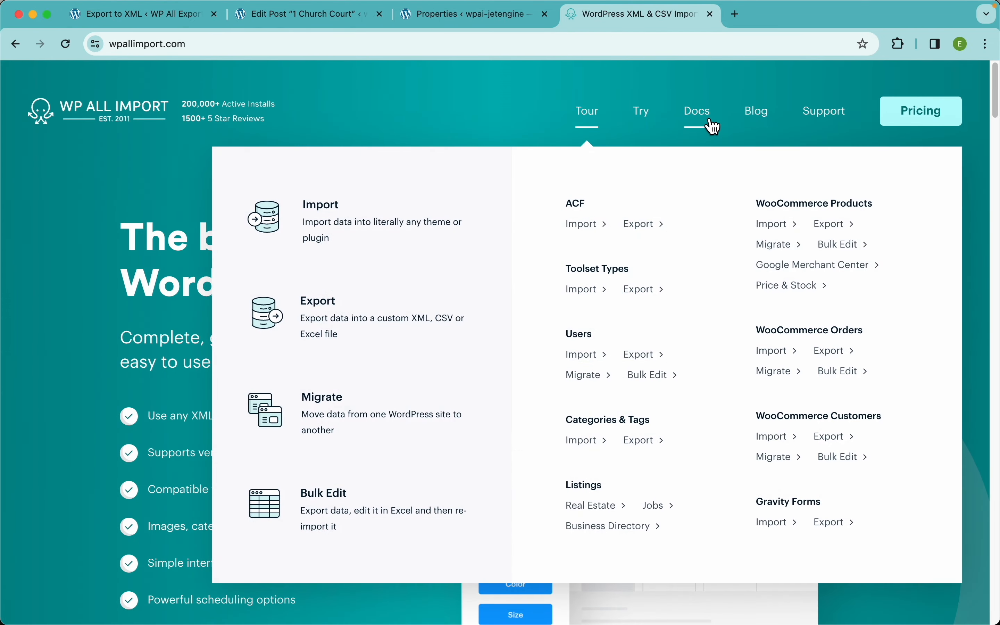
{"action": "left_click", "coordinate": [711, 124]}
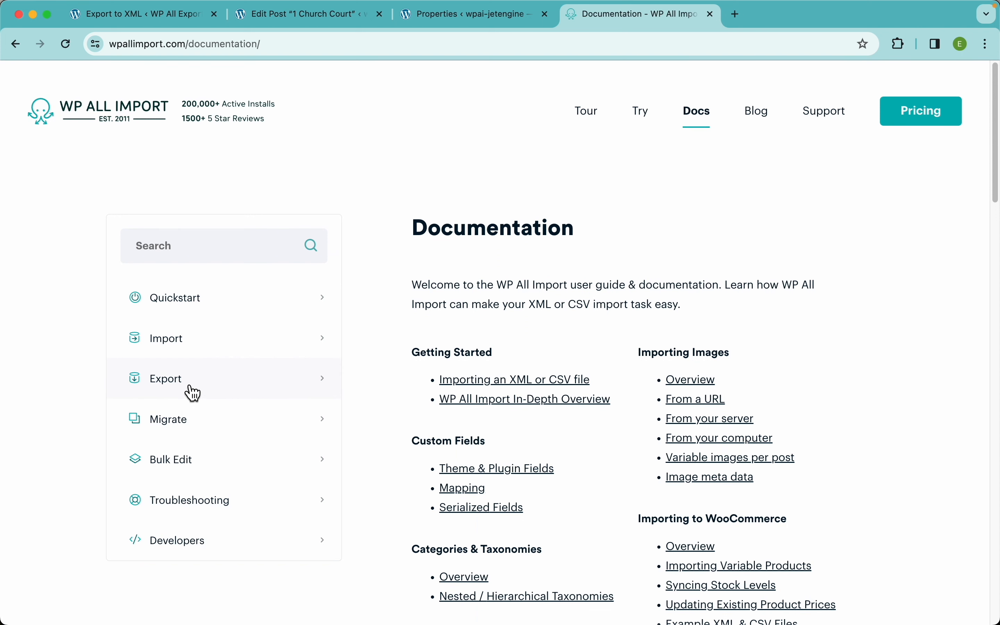
{"action": "left_click", "coordinate": [190, 386]}
{"action": "scroll", "coordinate": [223, 442], "scroll_direction": "down", "scroll_amount": 10}
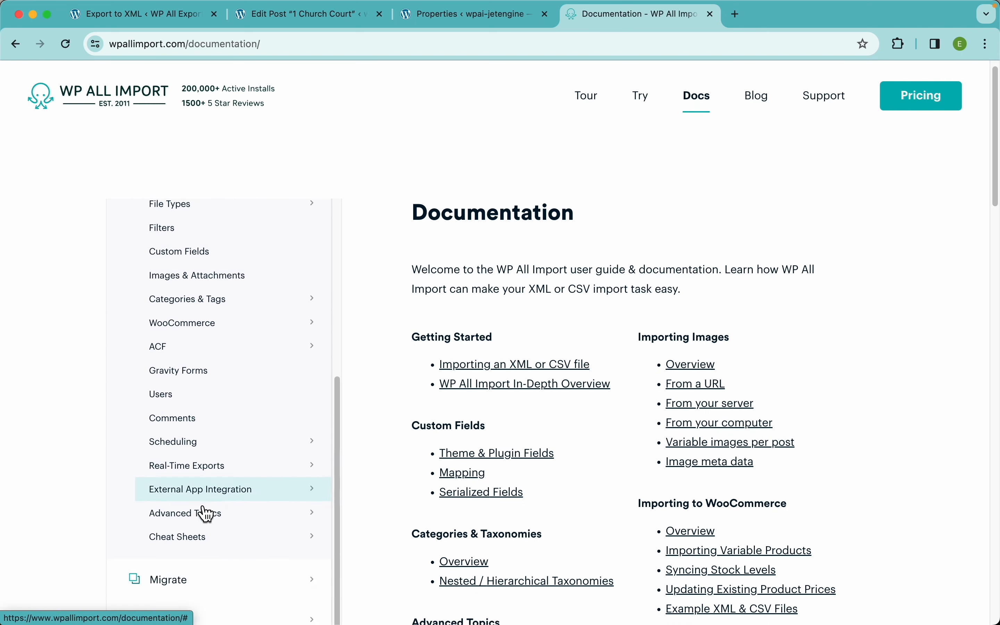
{"action": "left_click", "coordinate": [205, 512]}
{"action": "scroll", "coordinate": [211, 511], "scroll_direction": "down", "scroll_amount": 4}
{"action": "left_click", "coordinate": [235, 492]}
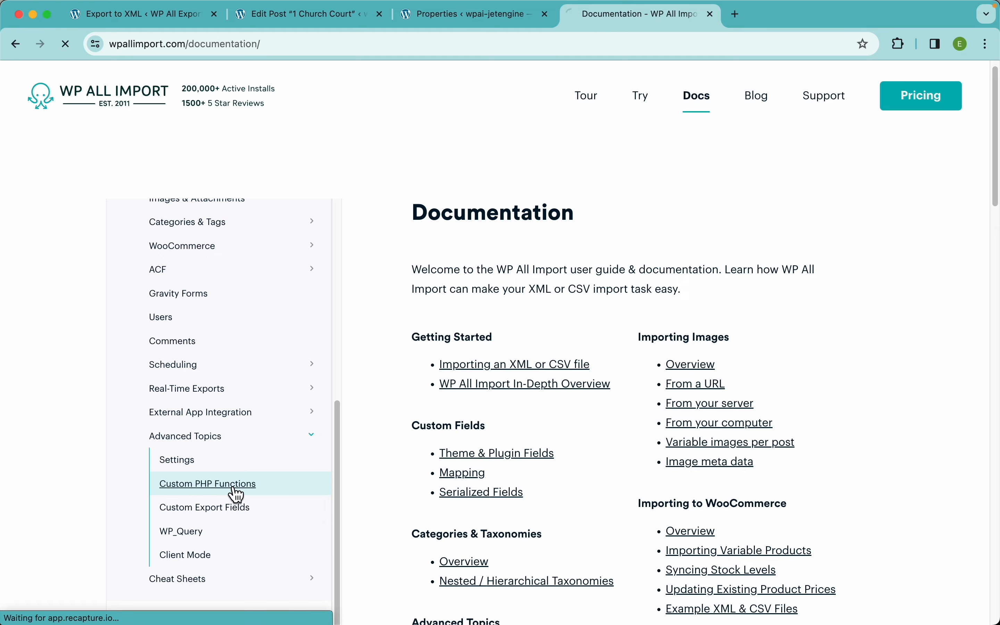
- Examine the str_replace syntax under "Using PHP functions in a Custom XML Feed" in the article
{"action": "scroll", "coordinate": [862, 402], "scroll_direction": "down", "scroll_amount": 1}
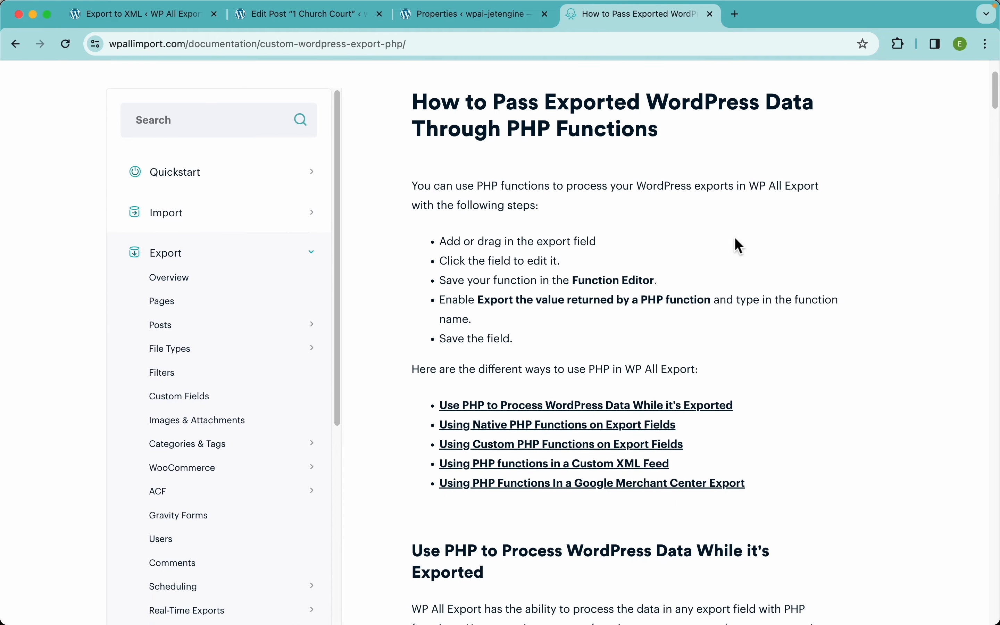
{"action": "scroll", "coordinate": [807, 334], "scroll_direction": "down", "scroll_amount": 20}
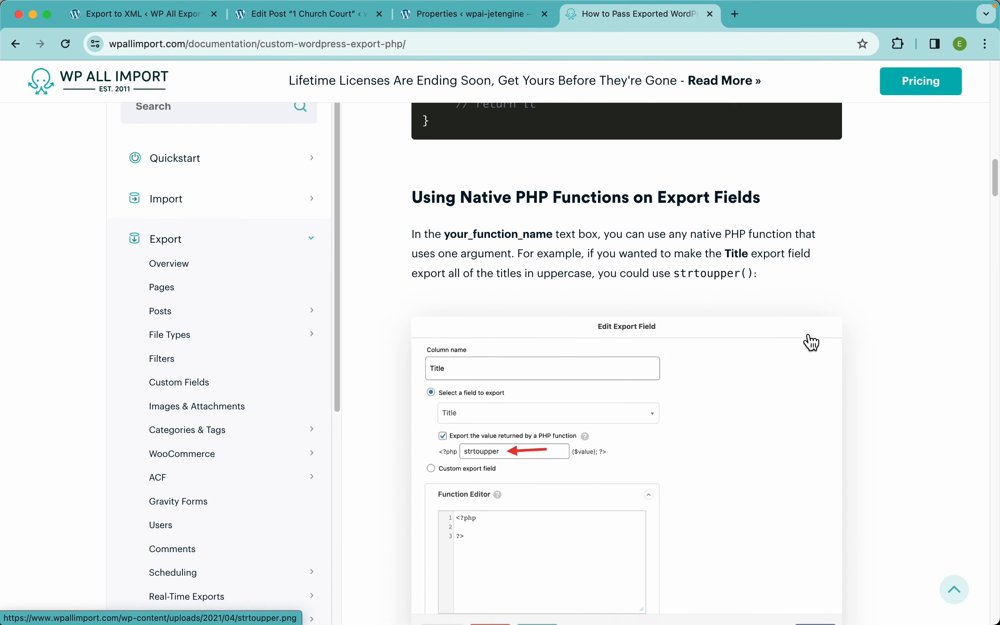
{"action": "scroll", "coordinate": [812, 342], "scroll_direction": "down", "scroll_amount": 20}
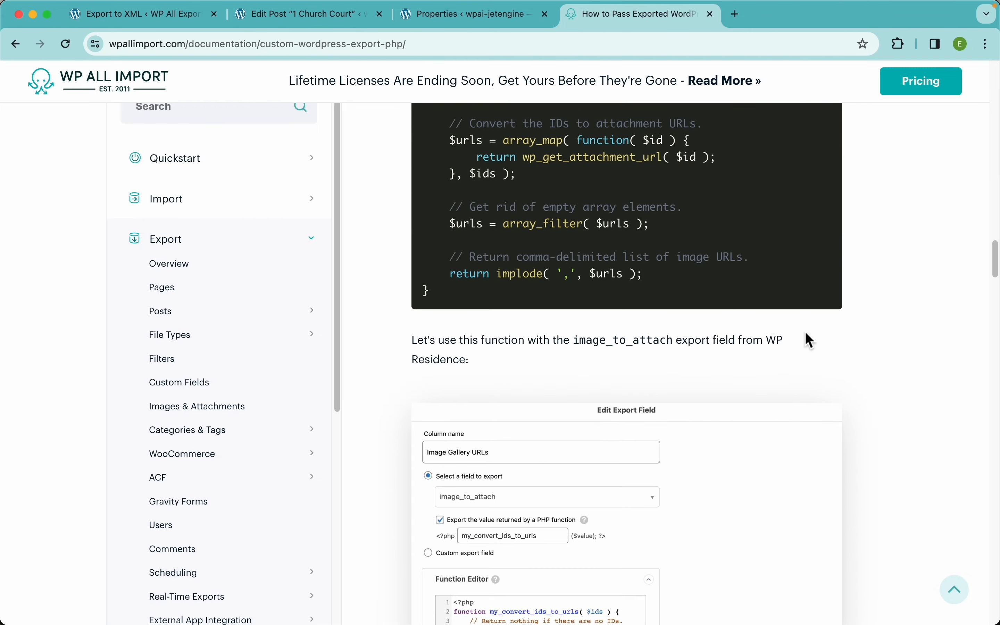
{"action": "scroll", "coordinate": [812, 343], "scroll_direction": "down", "scroll_amount": 12}
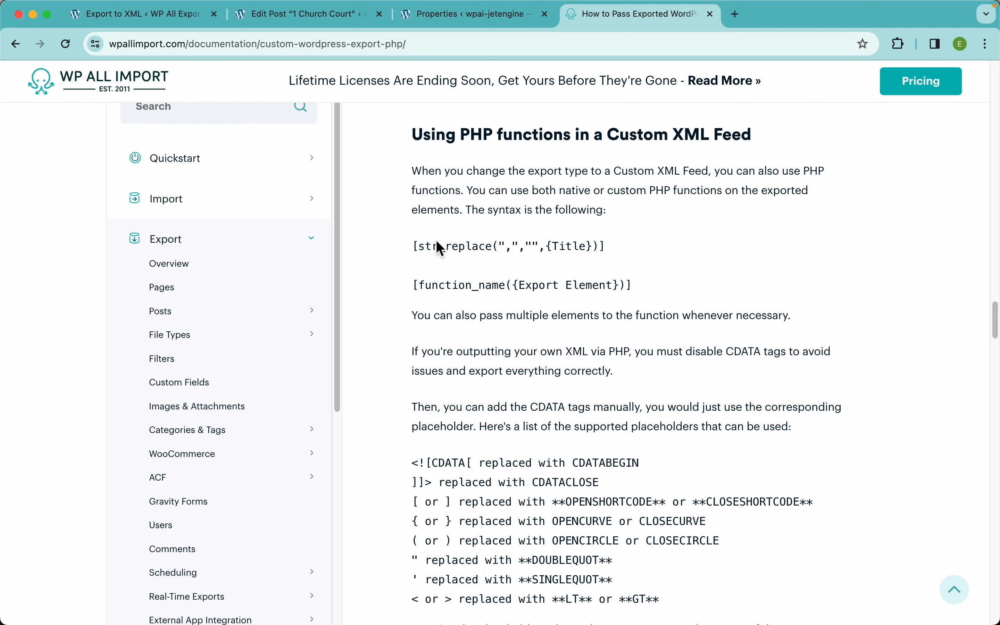
{"action": "left_click_drag", "start_coordinate": [419, 247], "coordinate": [492, 252]}
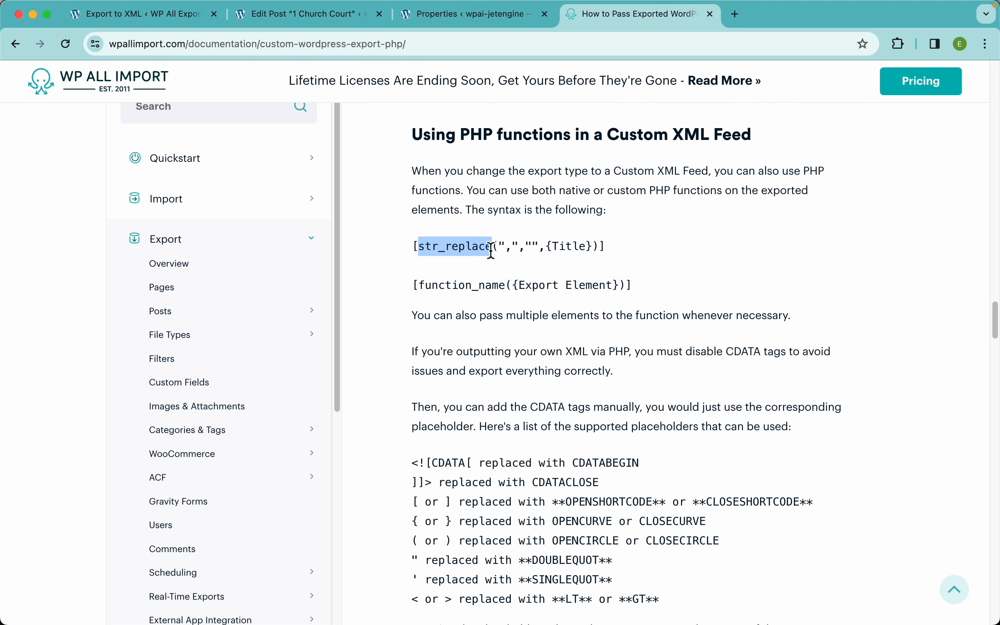
{"action": "left_click", "coordinate": [465, 249]}
- Return to the Amenities export field, delete the my_replace function from the function editor and save the functions
{"action": "left_click", "coordinate": [194, 20]}
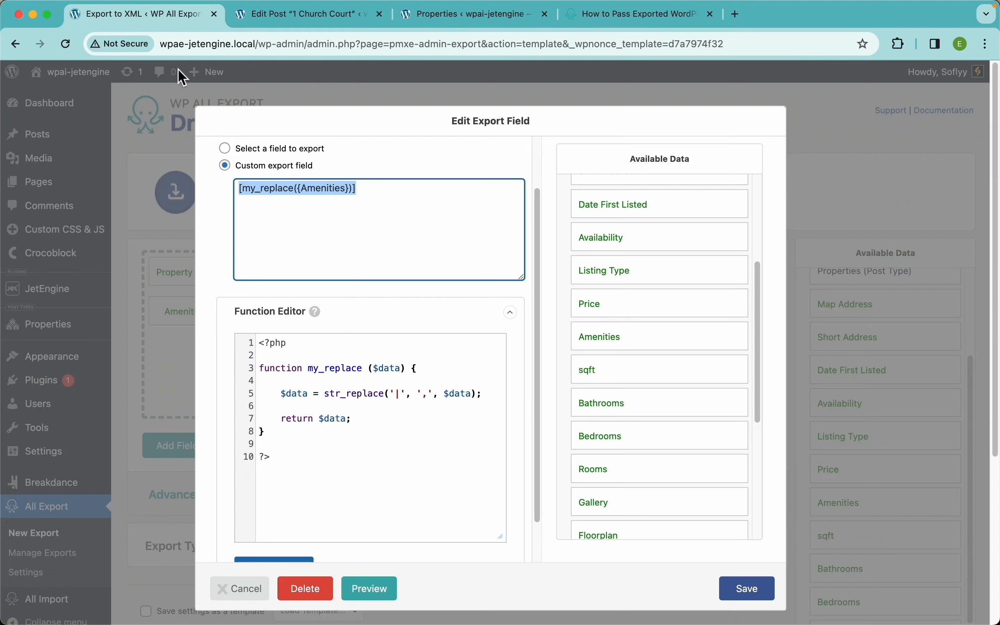
{"action": "left_click", "coordinate": [300, 433]}
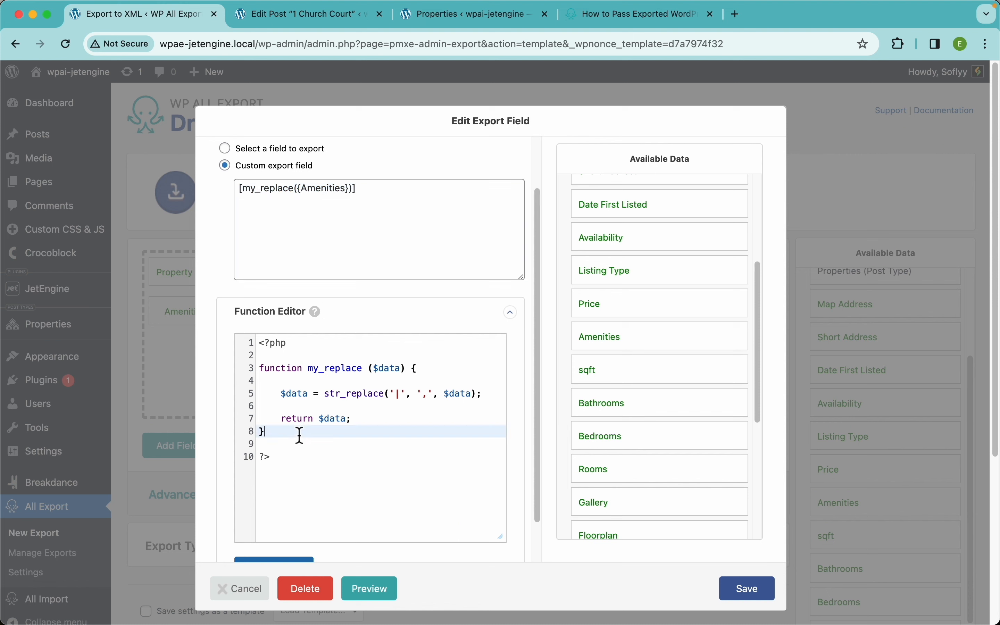
{"action": "left_click_drag", "start_coordinate": [300, 434], "coordinate": [257, 364]}
{"action": "key", "text": "BackSpace"}
{"action": "key", "text": "BackSpace"}
{"action": "key", "text": "BackSpace"}
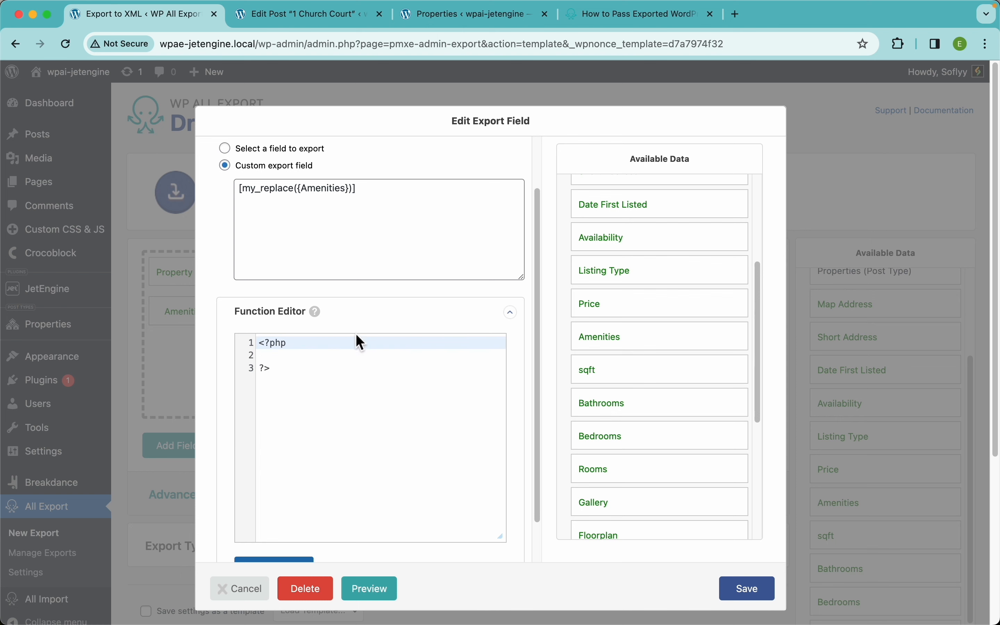
{"action": "scroll", "coordinate": [313, 460], "scroll_direction": "down", "scroll_amount": 2}
{"action": "left_click", "coordinate": [281, 527]}
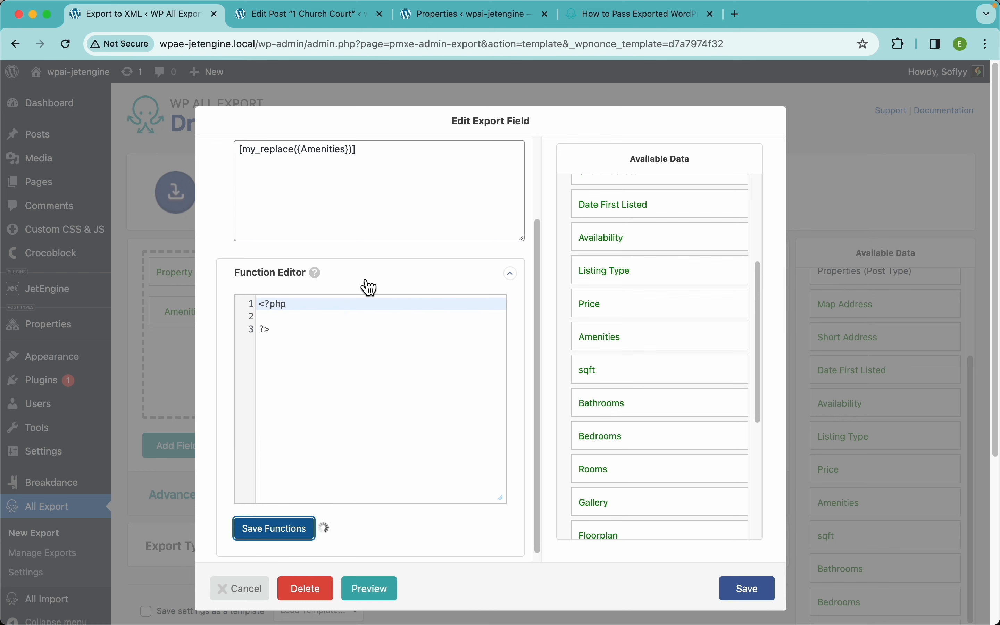
- Replace my_replace in the custom export field with str_replace and insert an empty pair of double quotes before {Amenities}
{"action": "scroll", "coordinate": [369, 286], "scroll_direction": "up", "scroll_amount": 5}
{"action": "double_click", "coordinate": [271, 252]}
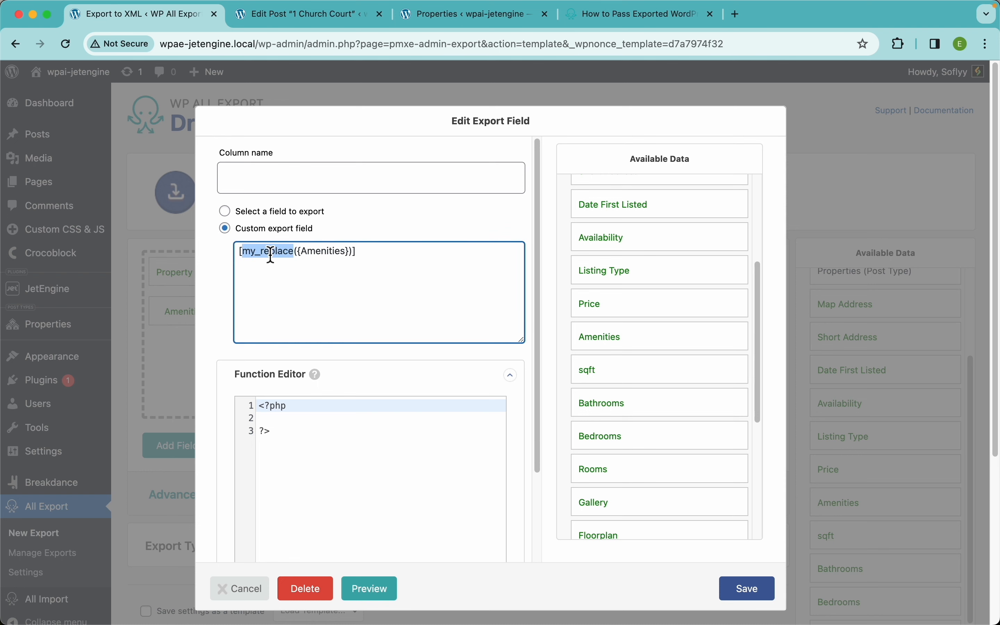
{"action": "type", "text": "str_re"}
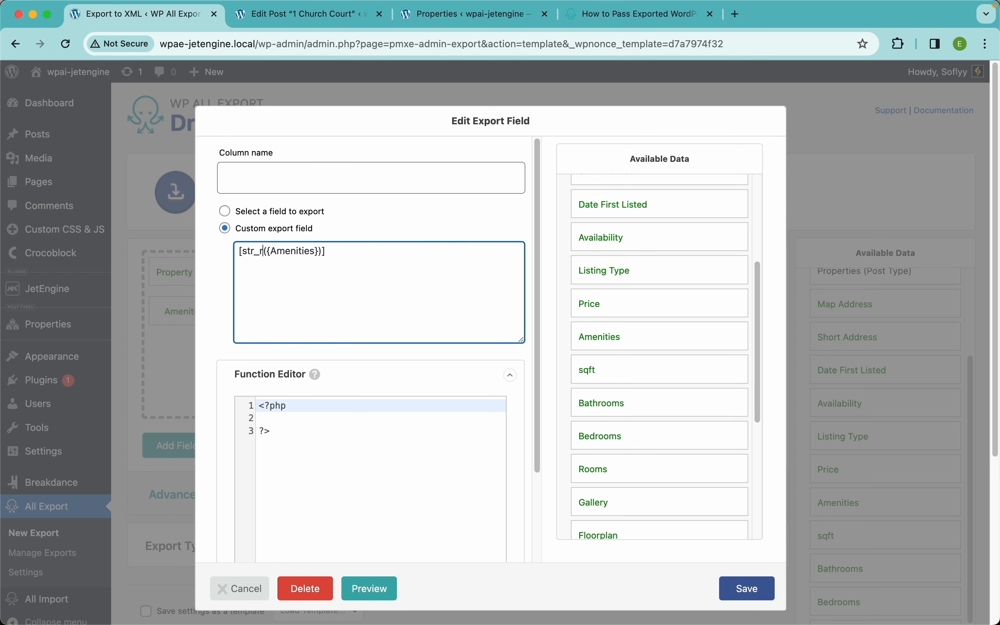
{"action": "type", "text": "place("}
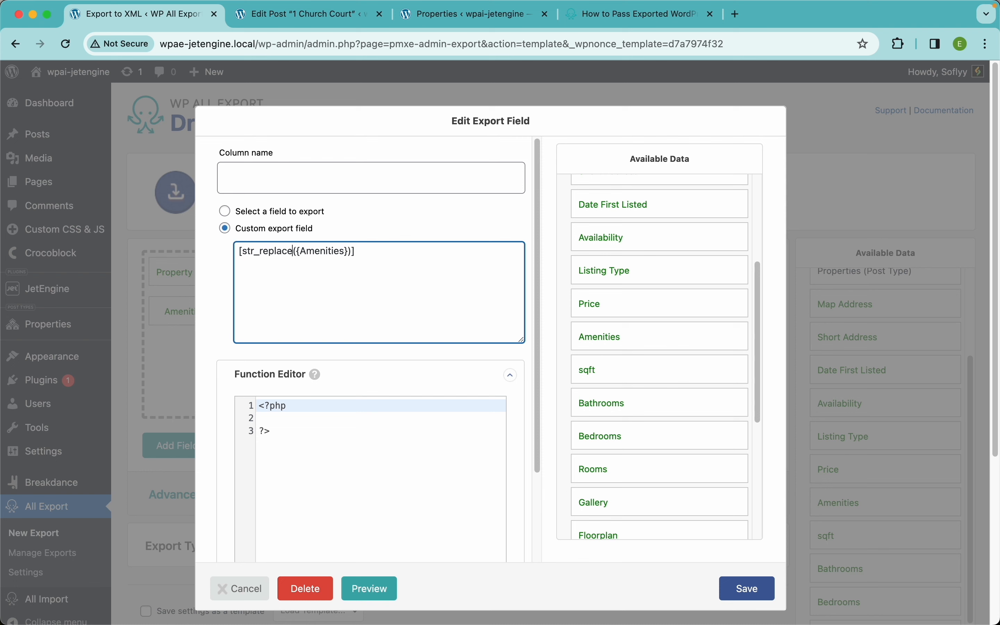
{"action": "type", "text": "\"\""}
- Check the str_replace arguments in VS Code and complete the custom export field as [str_replace("|", ",", {Amenities})]
{"action": "key", "text": "super+Tab"}
{"action": "left_click", "coordinate": [135, 105]}
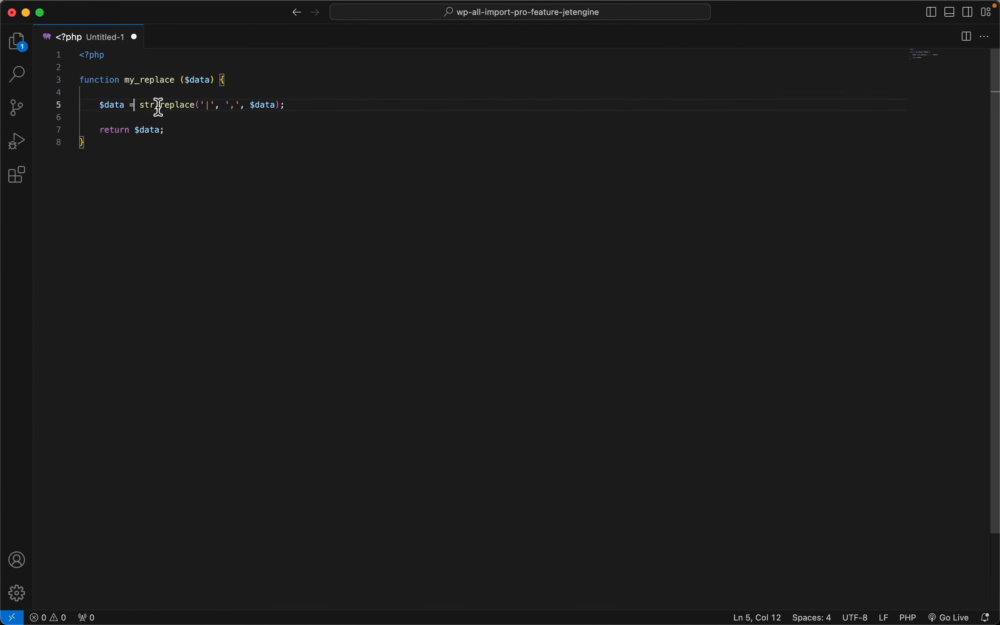
{"action": "left_click_drag", "start_coordinate": [215, 109], "coordinate": [204, 108]}
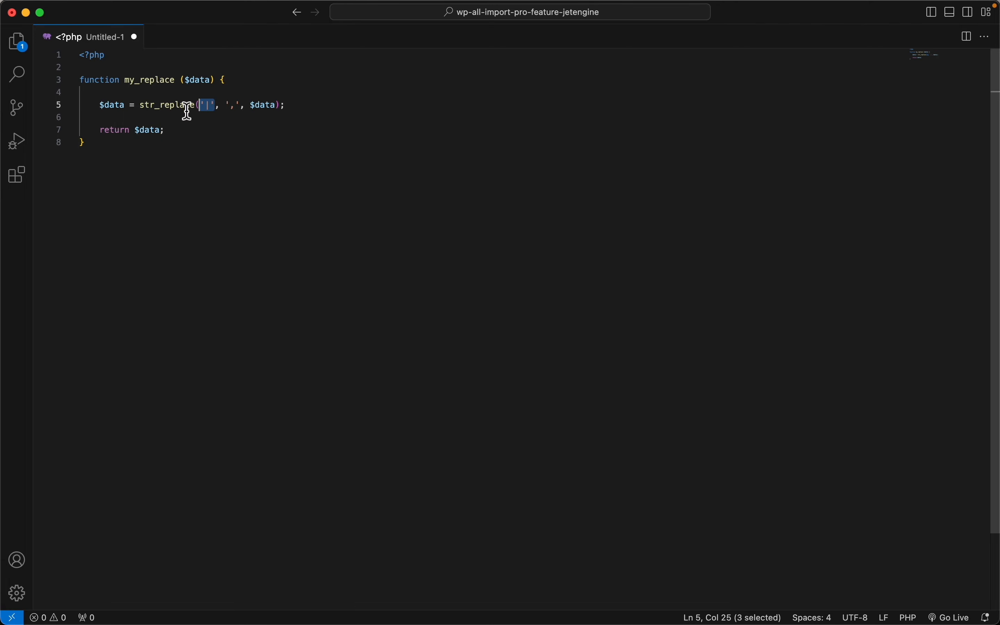
{"action": "left_click_drag", "start_coordinate": [242, 107], "coordinate": [225, 108]}
{"action": "double_click", "coordinate": [267, 106]}
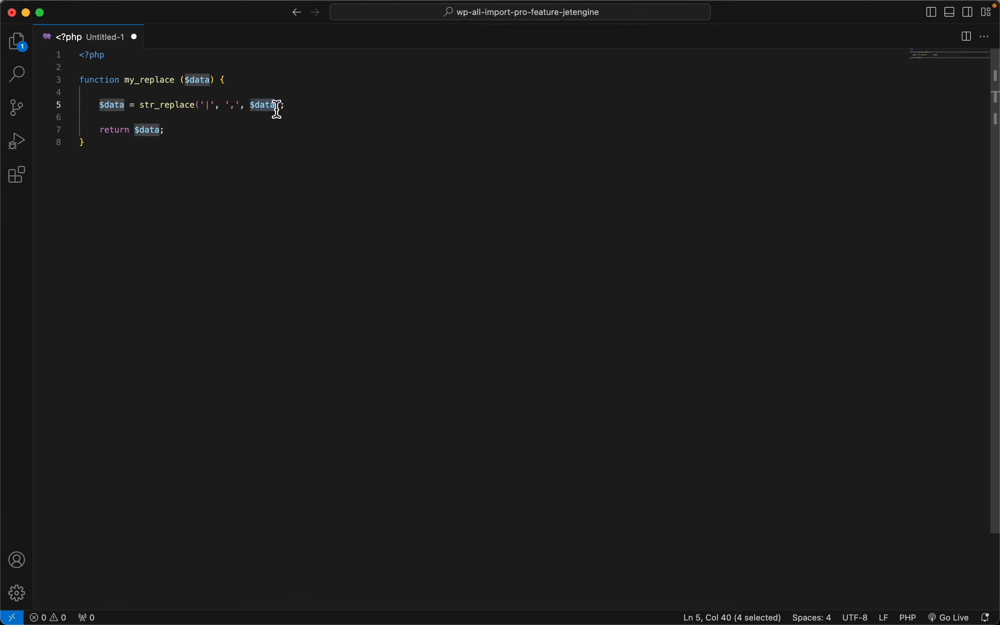
{"action": "key", "text": "super+Tab"}
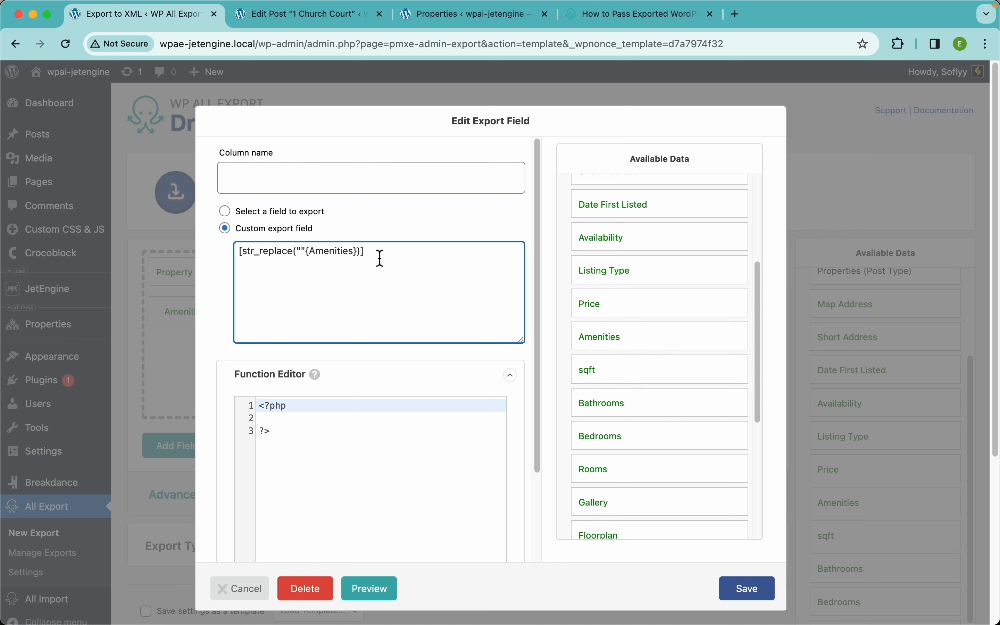
{"action": "type", "text": "|"}
{"action": "type", "text": ", "}
{"action": "type", "text": "\"\""}
{"action": "type", "text": ","}
{"action": "type", "text": ","}
- Name the custom export column "Amenities", save the field and preview the exported properties
{"action": "left_click", "coordinate": [293, 173]}
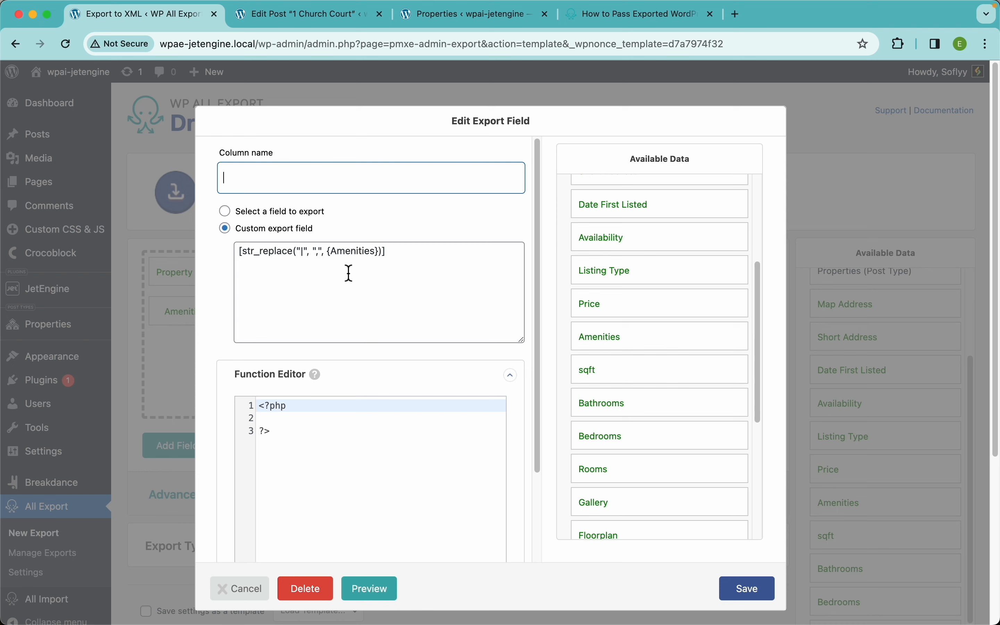
{"action": "type", "text": "Amenities"}
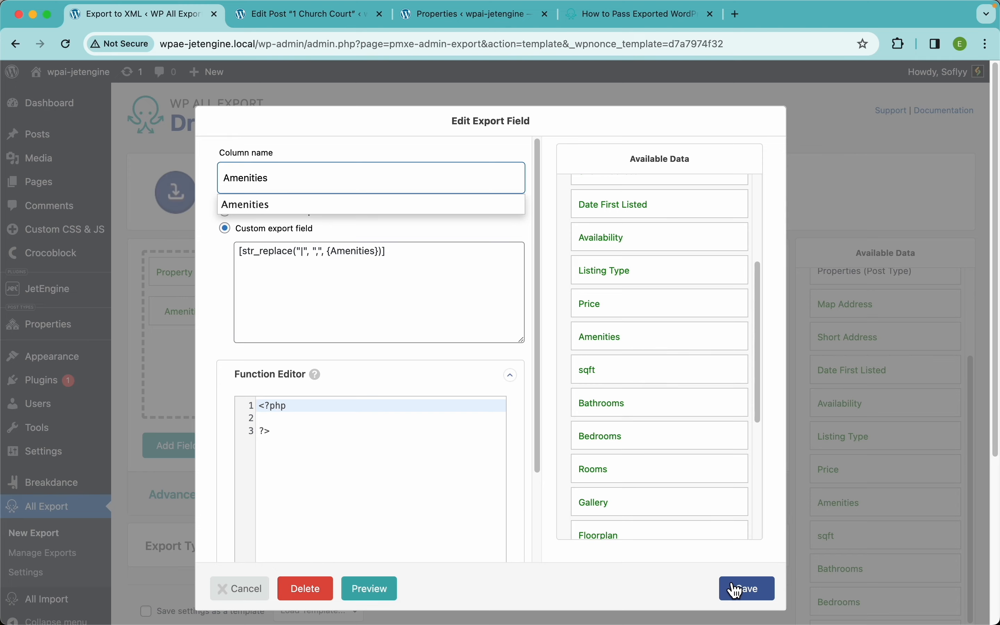
{"action": "left_click", "coordinate": [752, 594]}
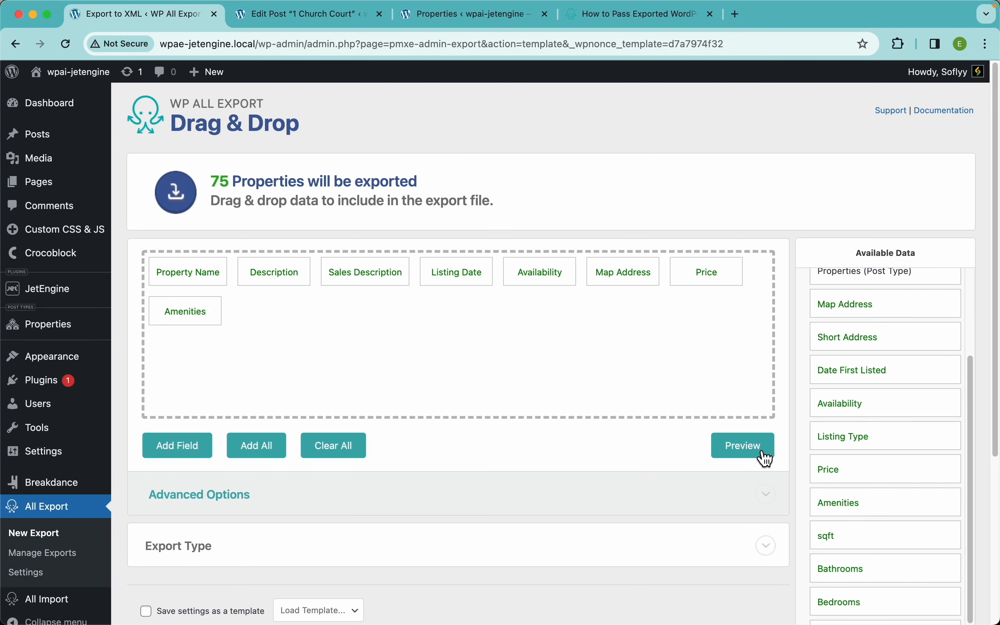
{"action": "left_click", "coordinate": [742, 445]}
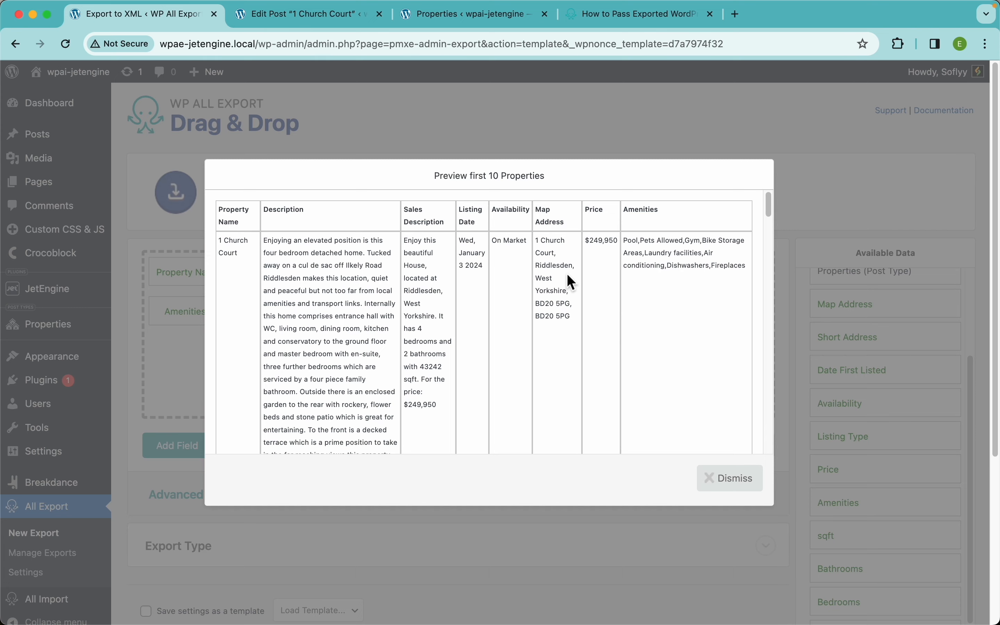
- Check the Amenities column in the preview, close the preview and reopen the Amenities export field
{"action": "scroll", "coordinate": [674, 246], "scroll_direction": "up", "scroll_amount": 5}
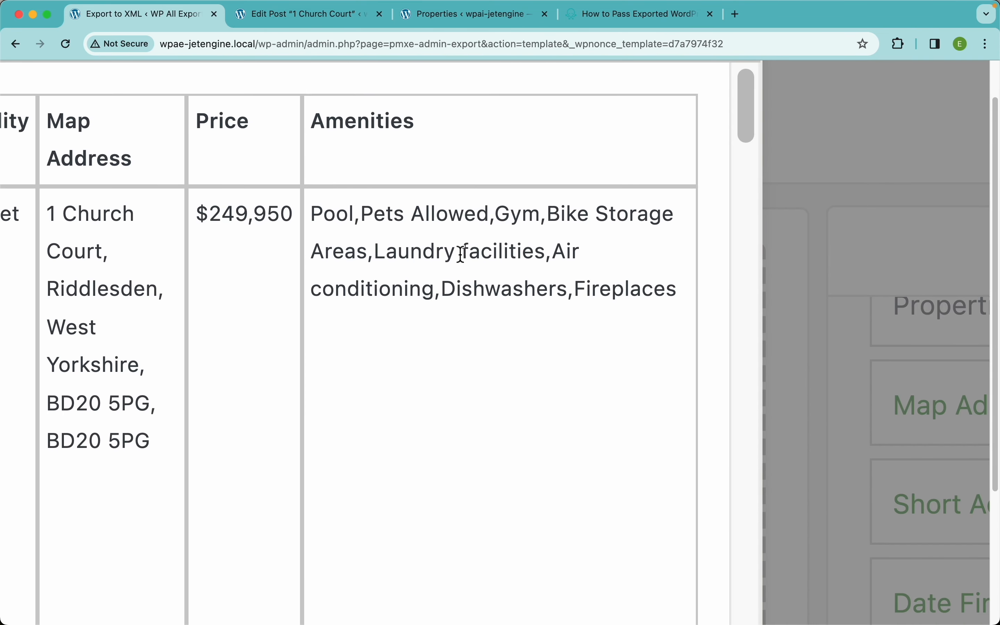
{"action": "scroll", "coordinate": [448, 266], "scroll_direction": "down", "scroll_amount": 5}
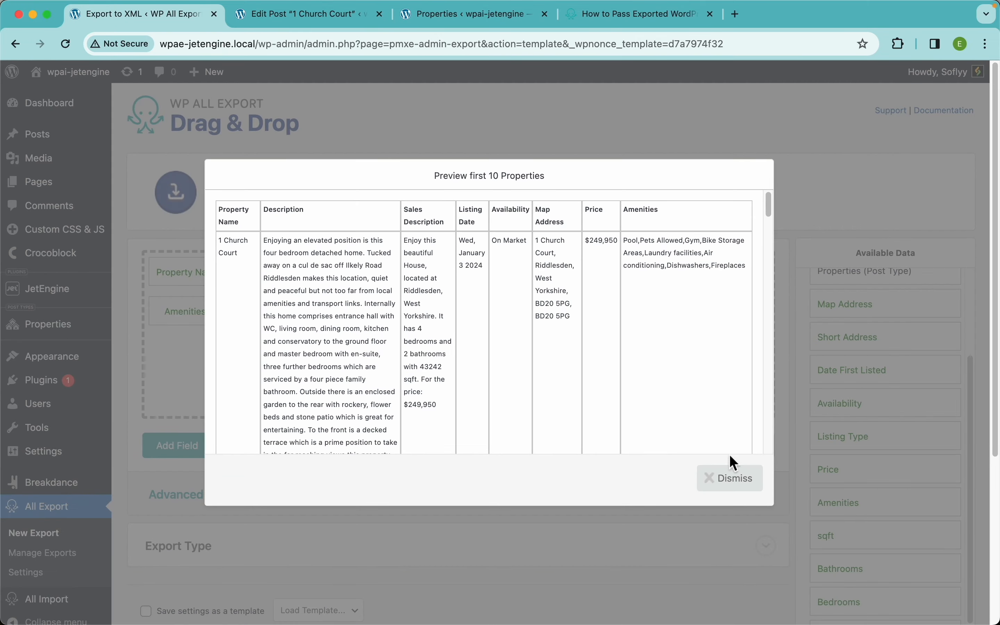
{"action": "left_click", "coordinate": [734, 478]}
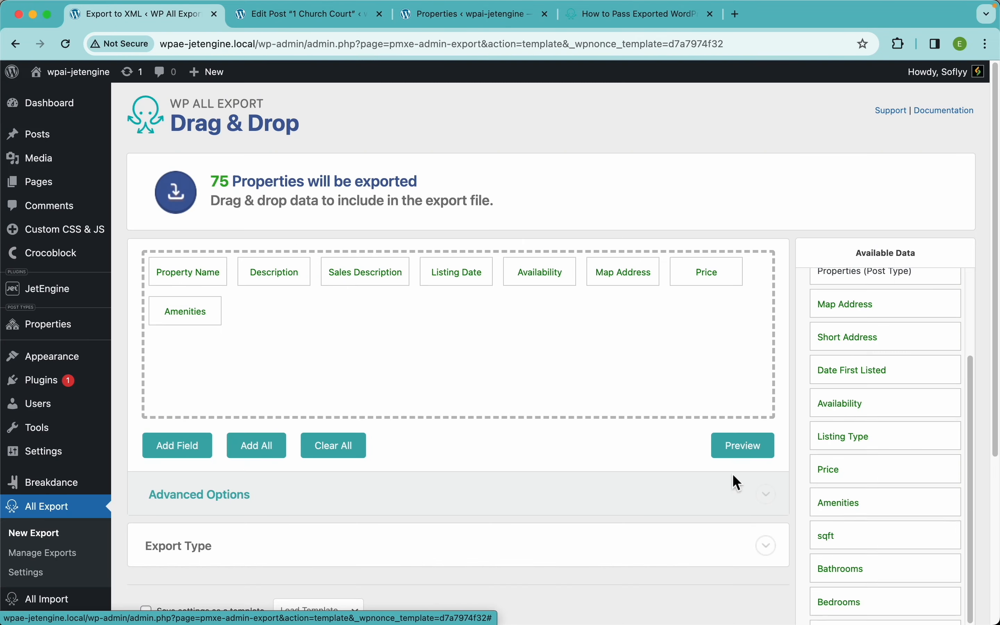
{"action": "left_click", "coordinate": [213, 315]}
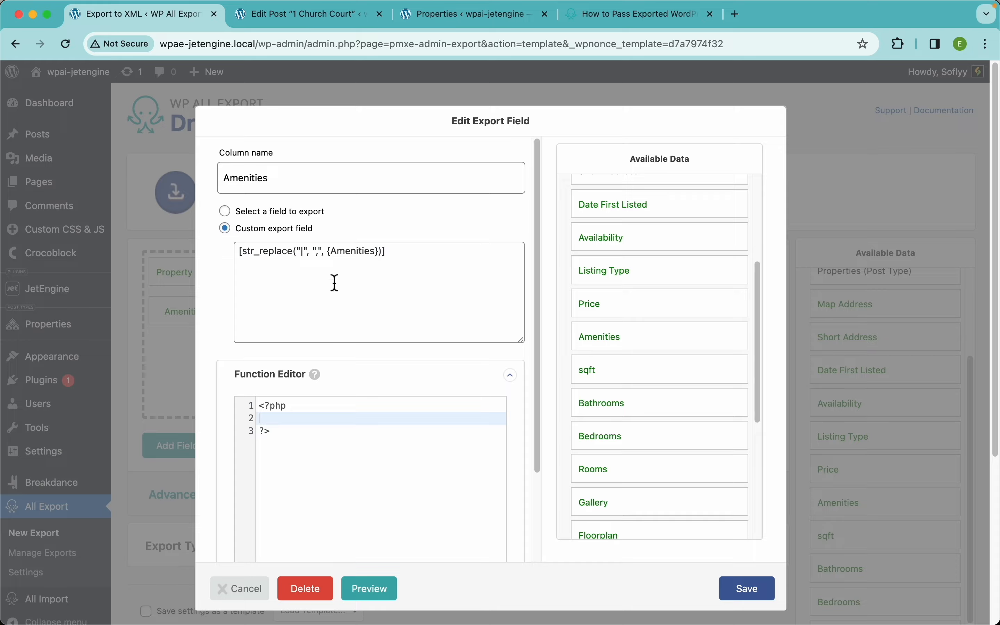
- Review the documentation page on passing exported data through PHP functions, including its list of methods, and return to the export template
{"action": "left_click", "coordinate": [621, 19]}
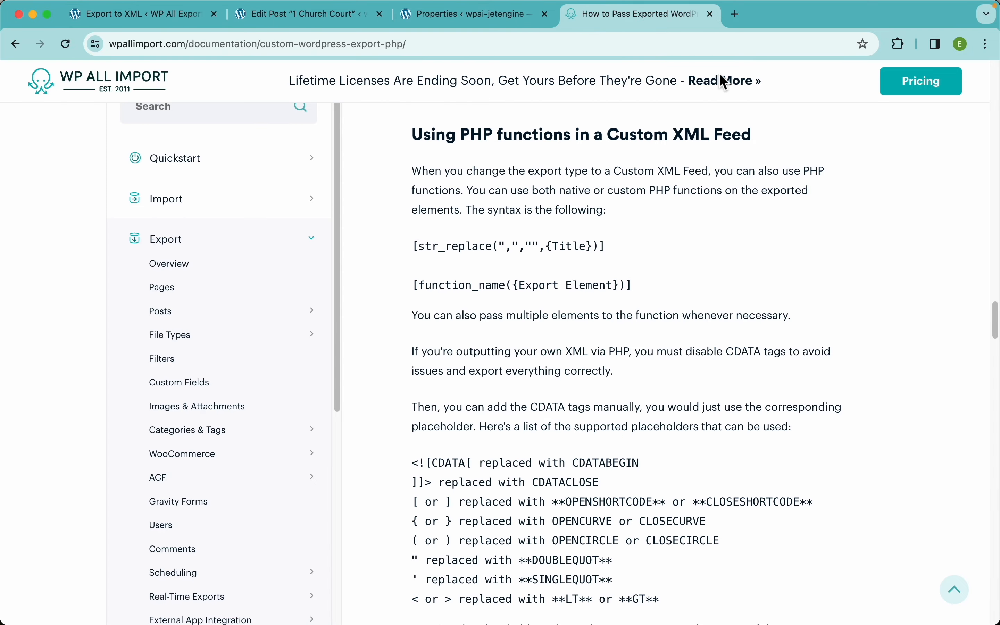
{"action": "scroll", "coordinate": [604, 191], "scroll_direction": "up", "scroll_amount": 10}
{"action": "scroll", "coordinate": [605, 191], "scroll_direction": "up", "scroll_amount": 10}
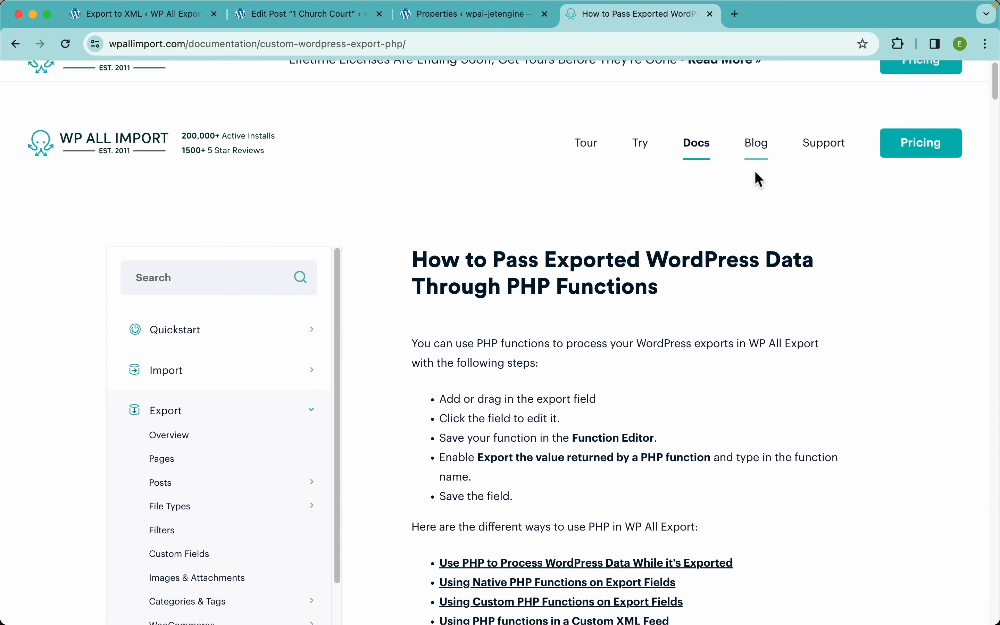
{"action": "scroll", "coordinate": [493, 276], "scroll_direction": "down", "scroll_amount": 5}
{"action": "scroll", "coordinate": [201, 418], "scroll_direction": "down", "scroll_amount": 4}
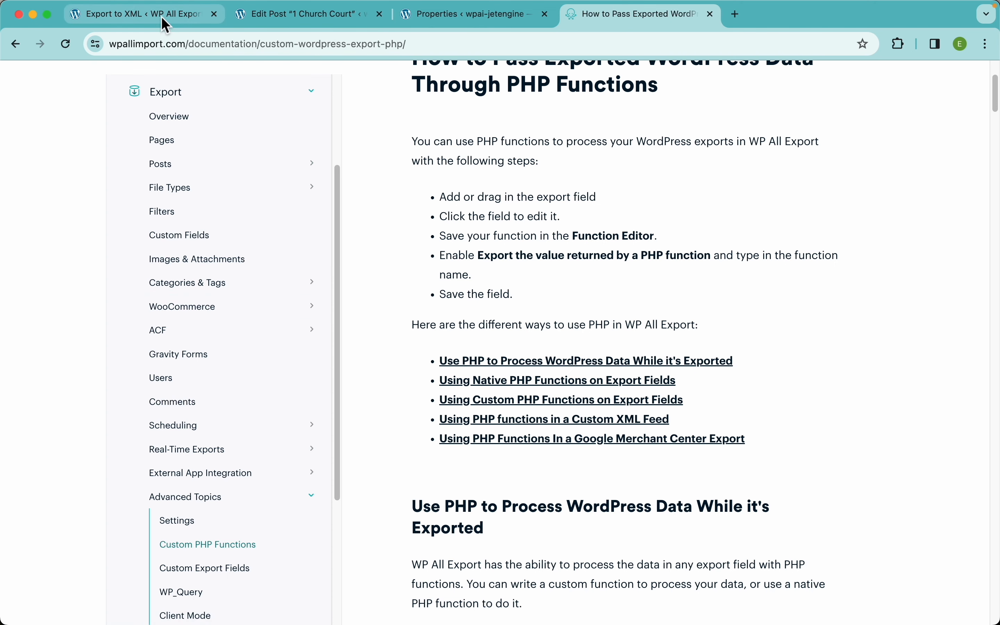
{"action": "left_click", "coordinate": [194, 16]}
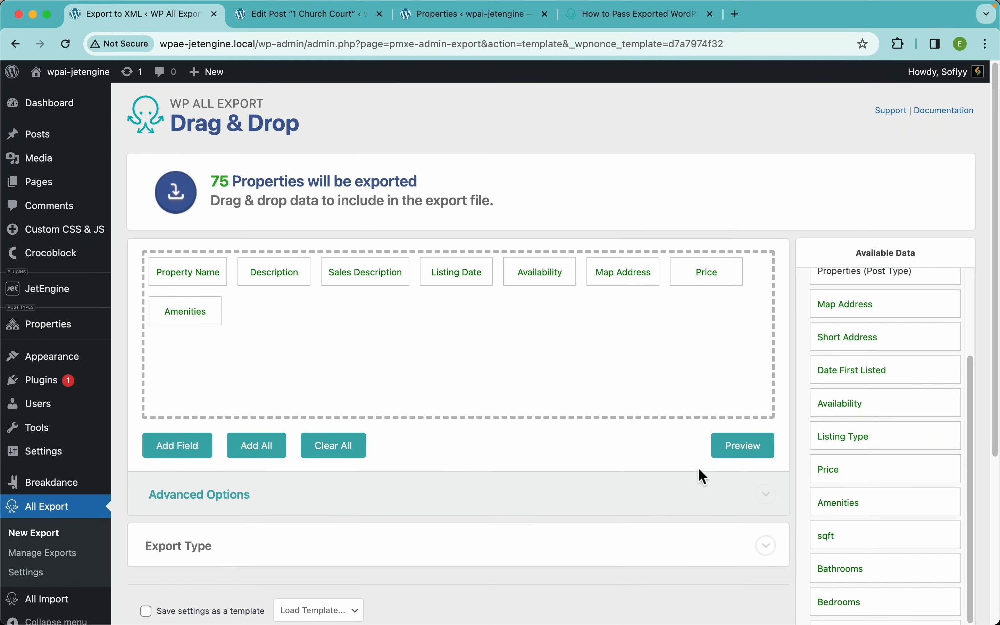
- Add the sqft, Bathrooms, Bedrooms and Rooms fields to the export after Amenities
{"action": "scroll", "coordinate": [847, 442], "scroll_direction": "down", "scroll_amount": 2}
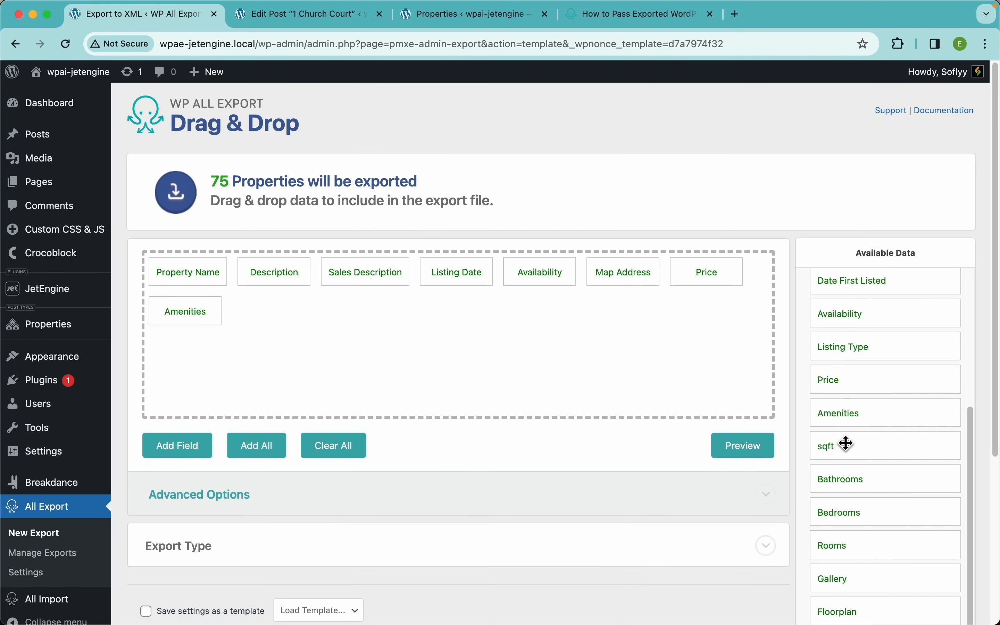
{"action": "left_click_drag", "start_coordinate": [841, 451], "coordinate": [637, 369]}
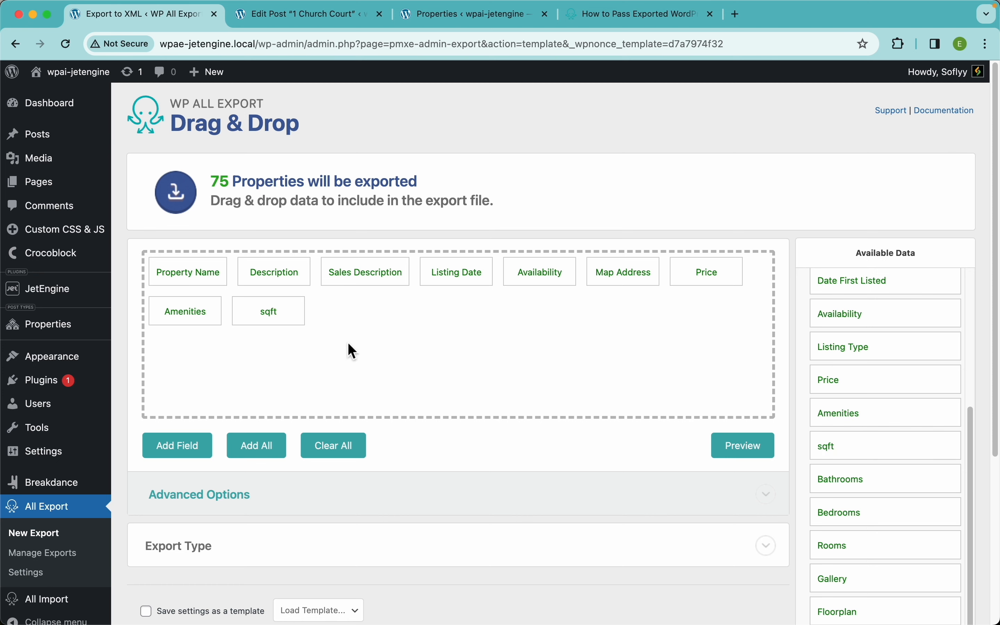
{"action": "left_click_drag", "start_coordinate": [841, 481], "coordinate": [644, 355]}
{"action": "left_click_drag", "start_coordinate": [843, 516], "coordinate": [671, 354]}
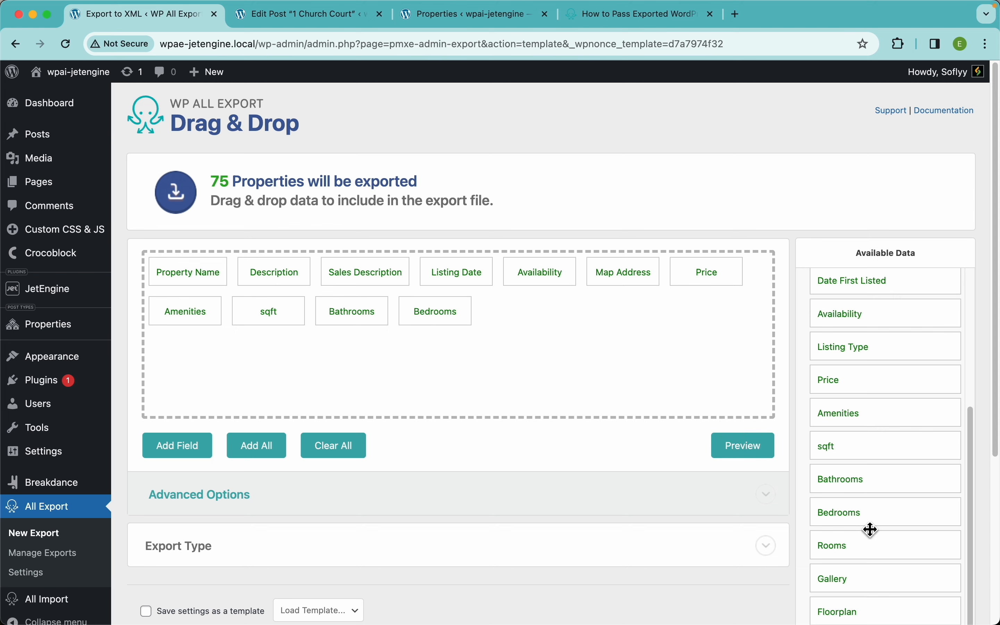
{"action": "left_click_drag", "start_coordinate": [864, 548], "coordinate": [665, 376]}
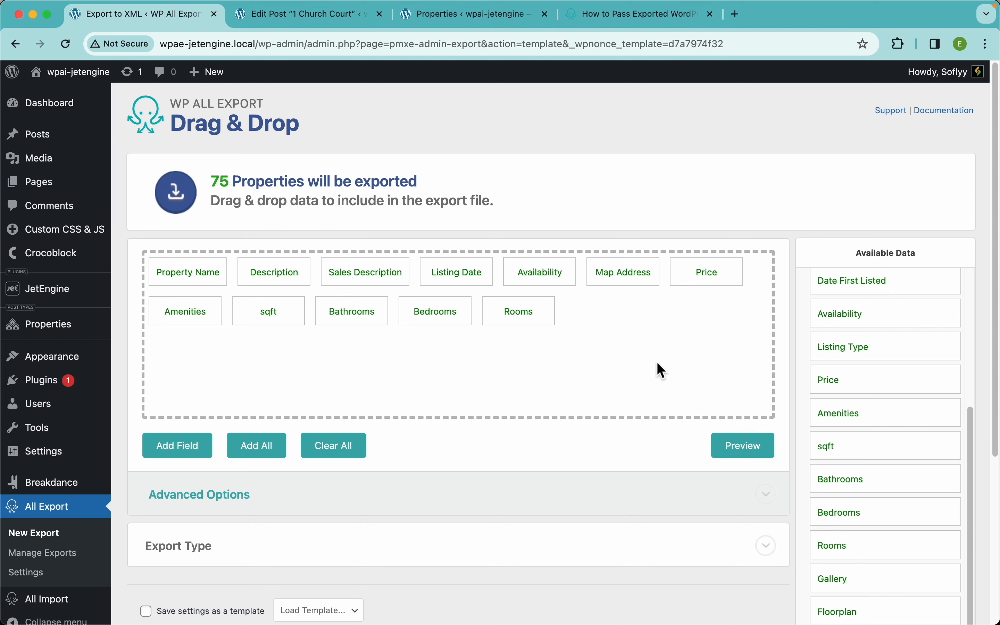
- Preview the export's room columns and compare them with the Rooms repeater entries in the 1 Church Court post
{"action": "left_click", "coordinate": [737, 448]}
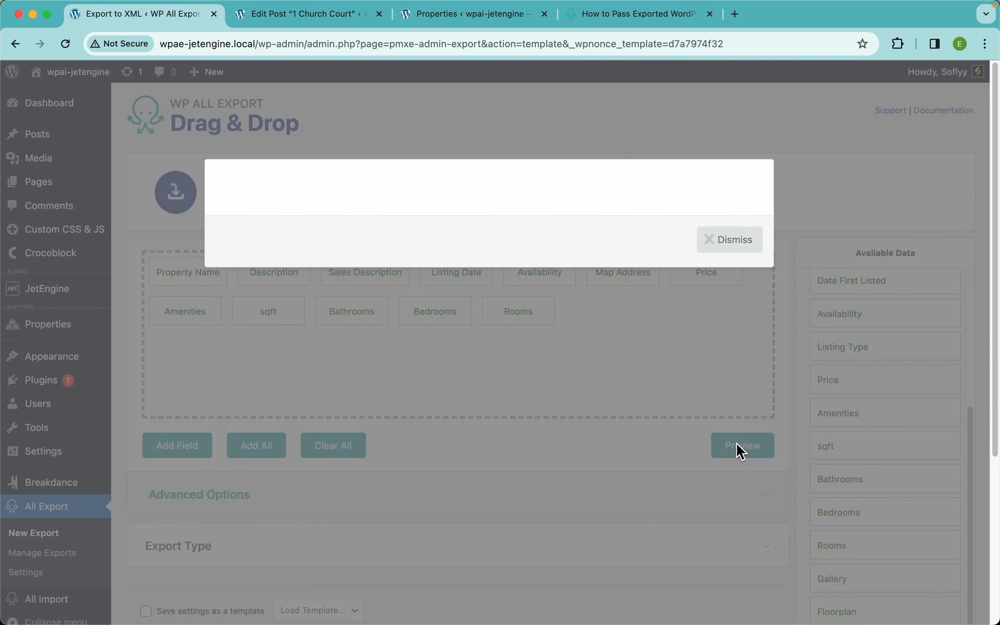
{"action": "scroll", "coordinate": [661, 289], "scroll_direction": "right", "scroll_amount": 10}
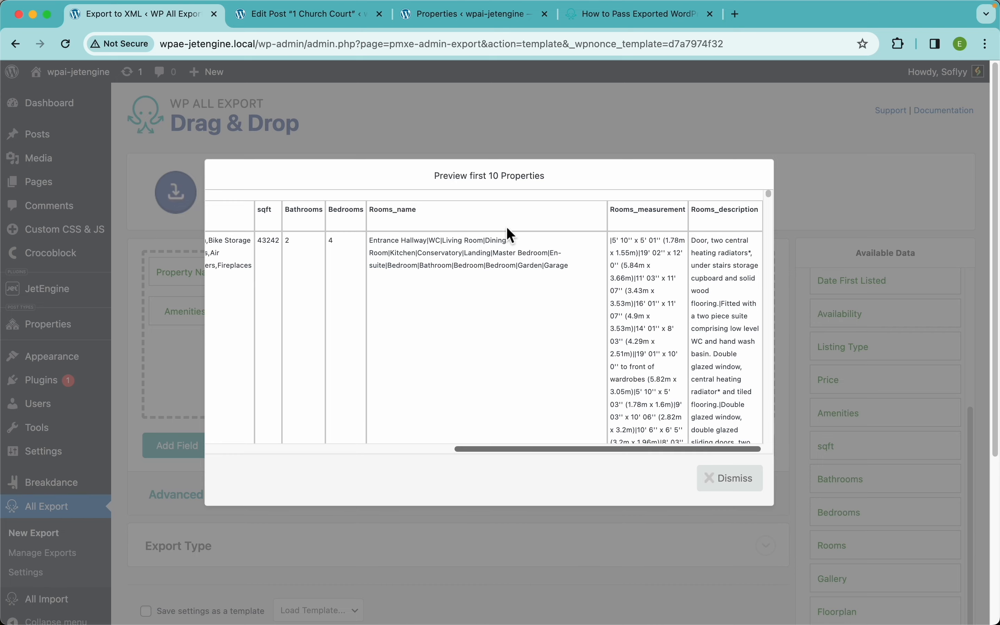
{"action": "left_click", "coordinate": [318, 15]}
{"action": "scroll", "coordinate": [475, 383], "scroll_direction": "down", "scroll_amount": 15}
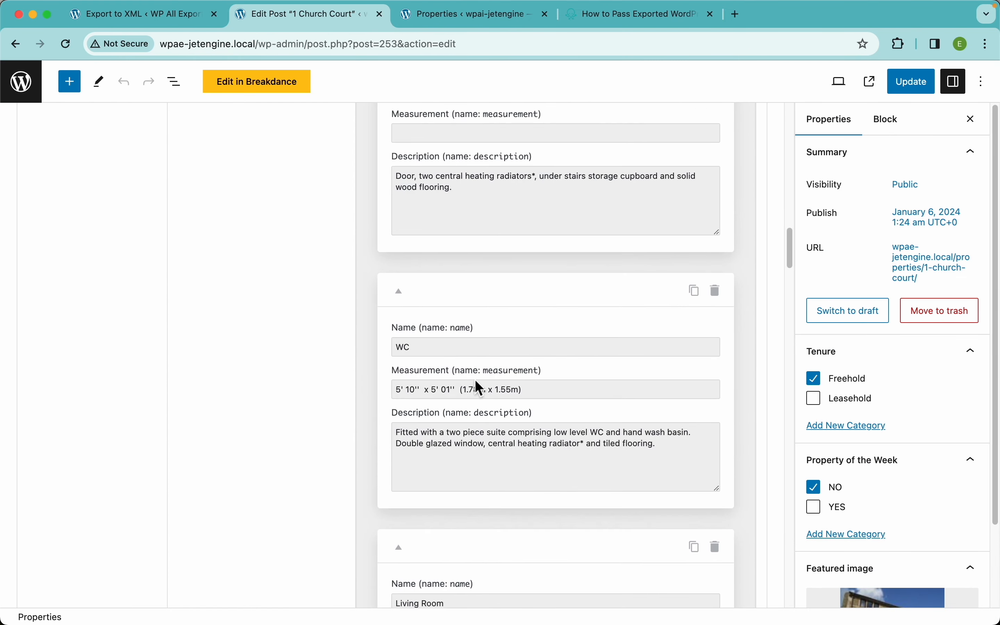
{"action": "scroll", "coordinate": [475, 383], "scroll_direction": "up", "scroll_amount": 7}
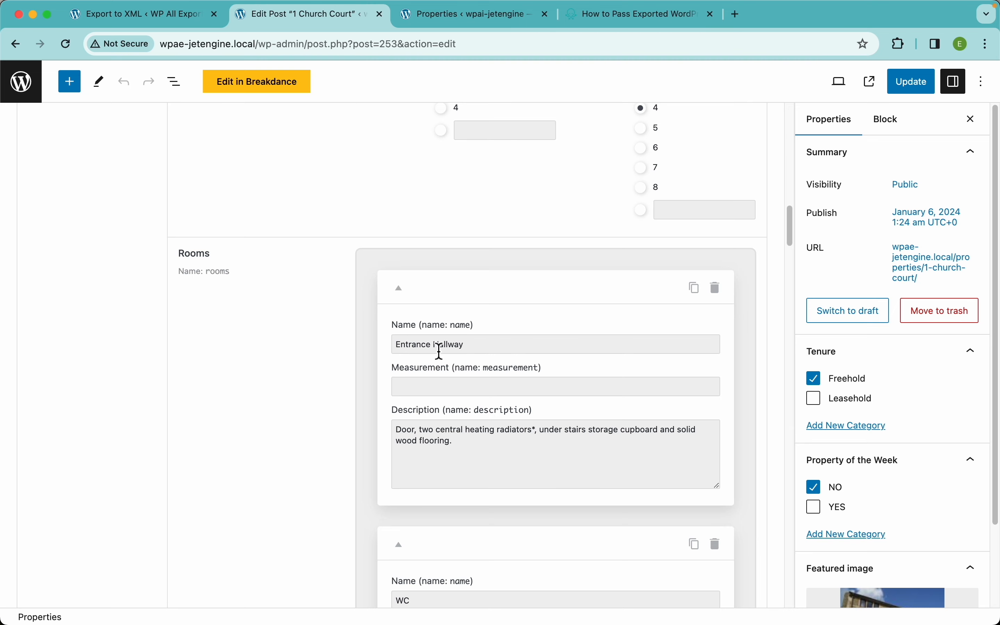
{"action": "left_click", "coordinate": [193, 23]}
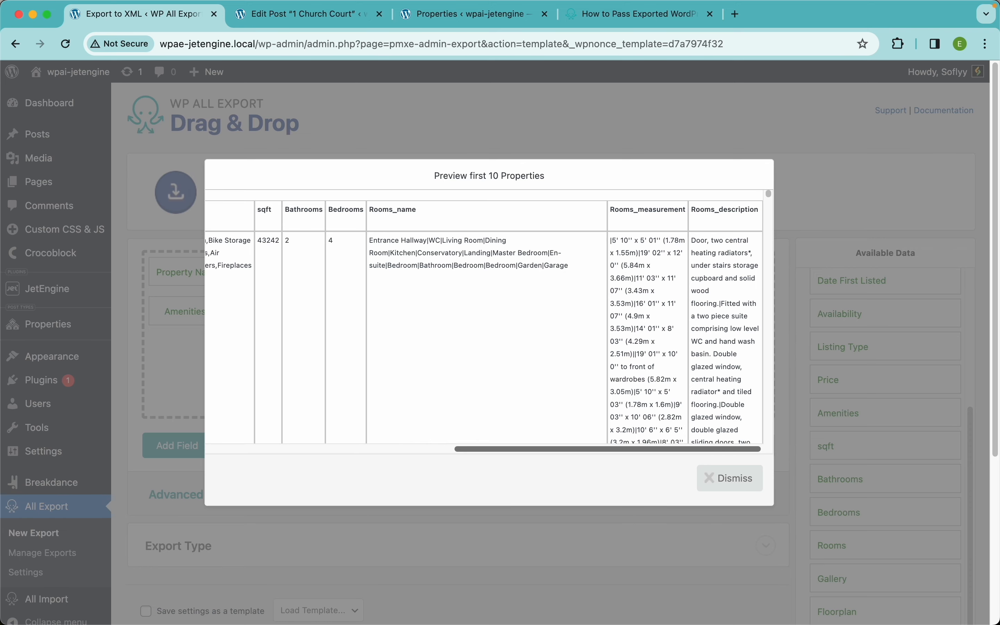
- Examine how the Rooms_name, Rooms_measurement and Rooms_description columns separate the repeater entries, and close the preview
{"action": "scroll", "coordinate": [415, 246], "scroll_direction": "up", "scroll_amount": 5}
{"action": "scroll", "coordinate": [405, 238], "scroll_direction": "up", "scroll_amount": 3}
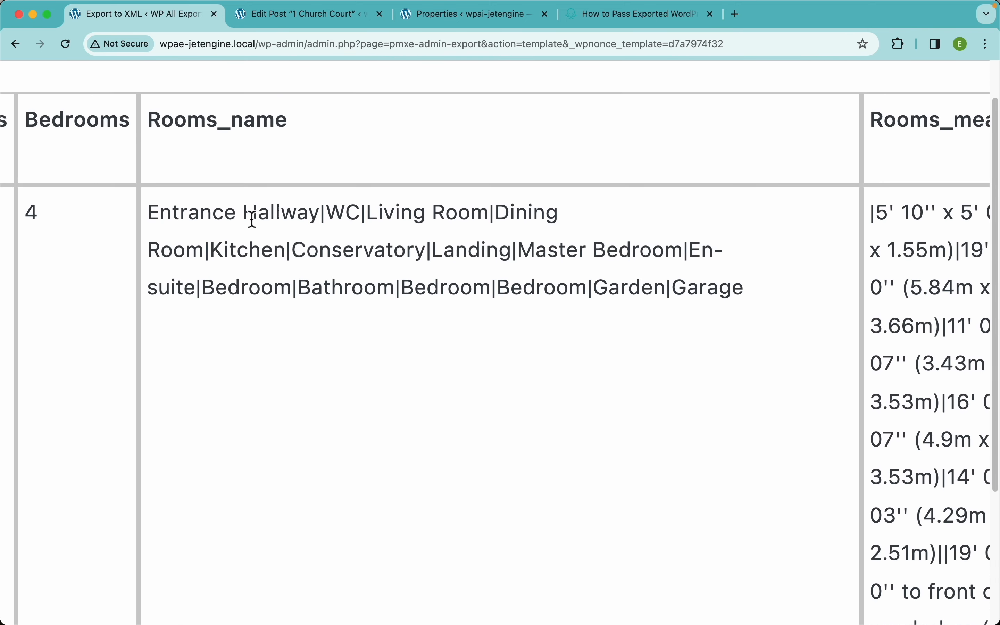
{"action": "double_click", "coordinate": [322, 215]}
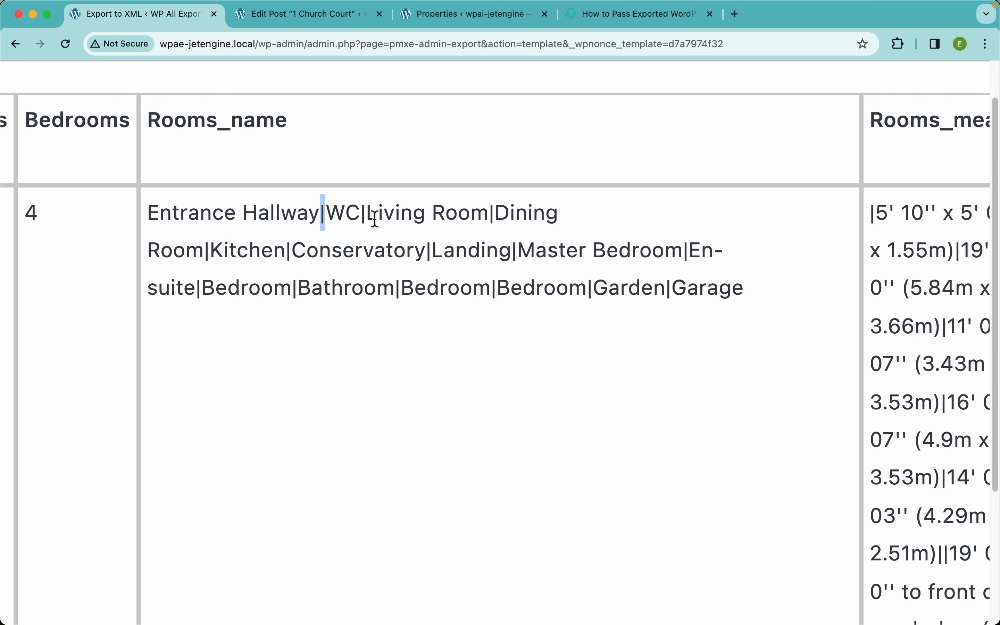
{"action": "left_click_drag", "start_coordinate": [368, 214], "coordinate": [309, 215]}
{"action": "left_click_drag", "start_coordinate": [496, 213], "coordinate": [217, 250]}
{"action": "scroll", "coordinate": [660, 267], "scroll_direction": "right", "scroll_amount": 5}
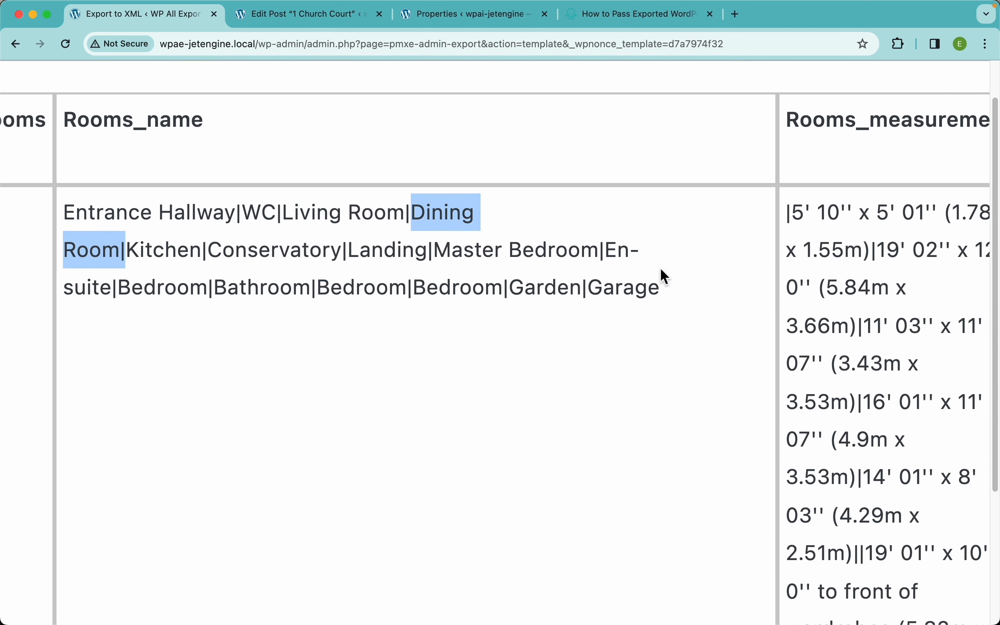
{"action": "scroll", "coordinate": [660, 269], "scroll_direction": "right", "scroll_amount": 5}
{"action": "left_click_drag", "start_coordinate": [489, 217], "coordinate": [569, 260]}
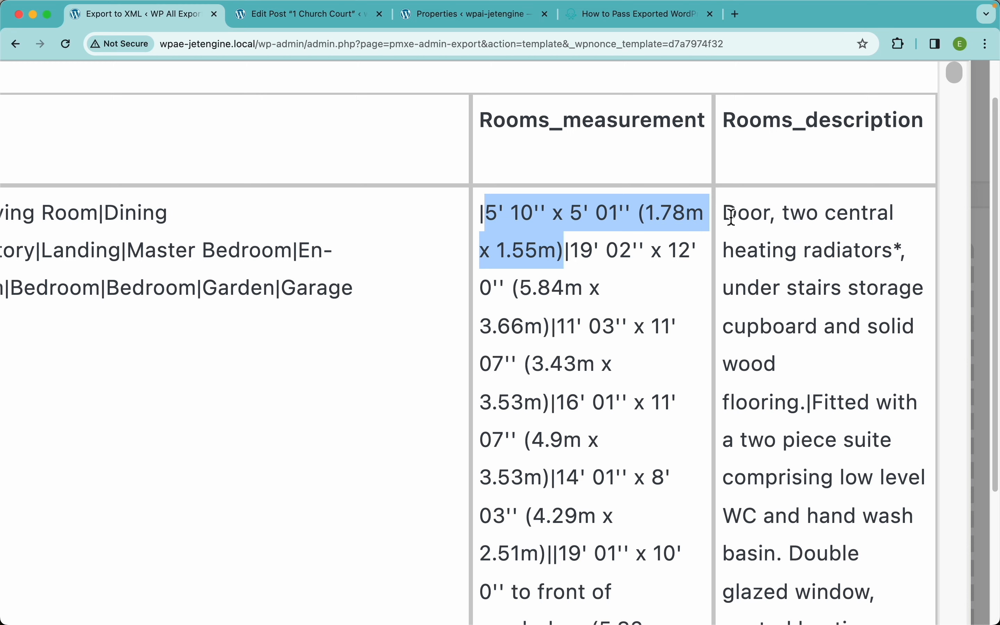
{"action": "left_click_drag", "start_coordinate": [725, 214], "coordinate": [809, 407]}
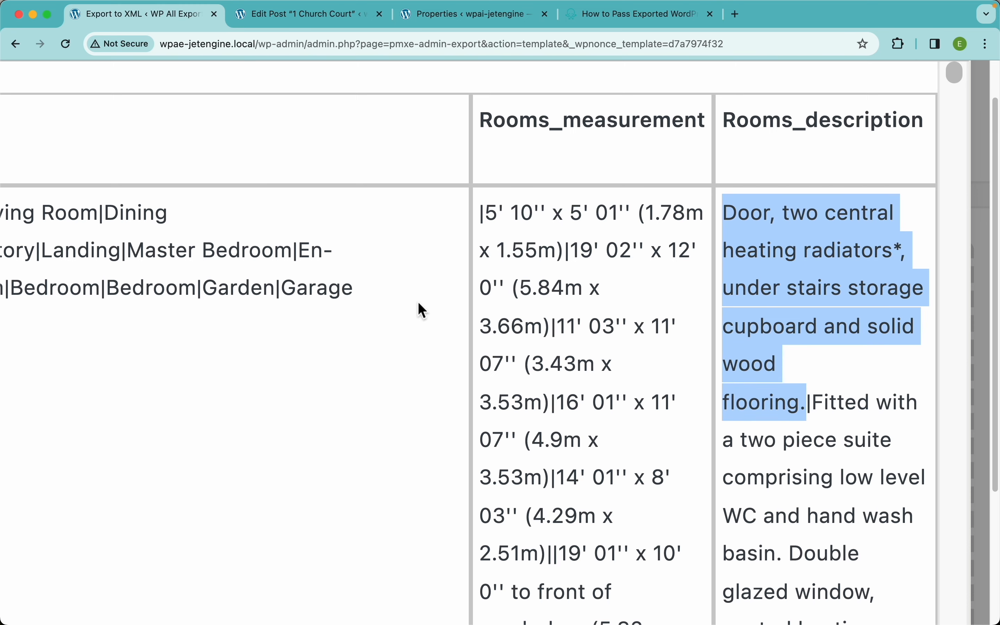
{"action": "scroll", "coordinate": [418, 308], "scroll_direction": "down", "scroll_amount": 5}
{"action": "left_click", "coordinate": [702, 399]}
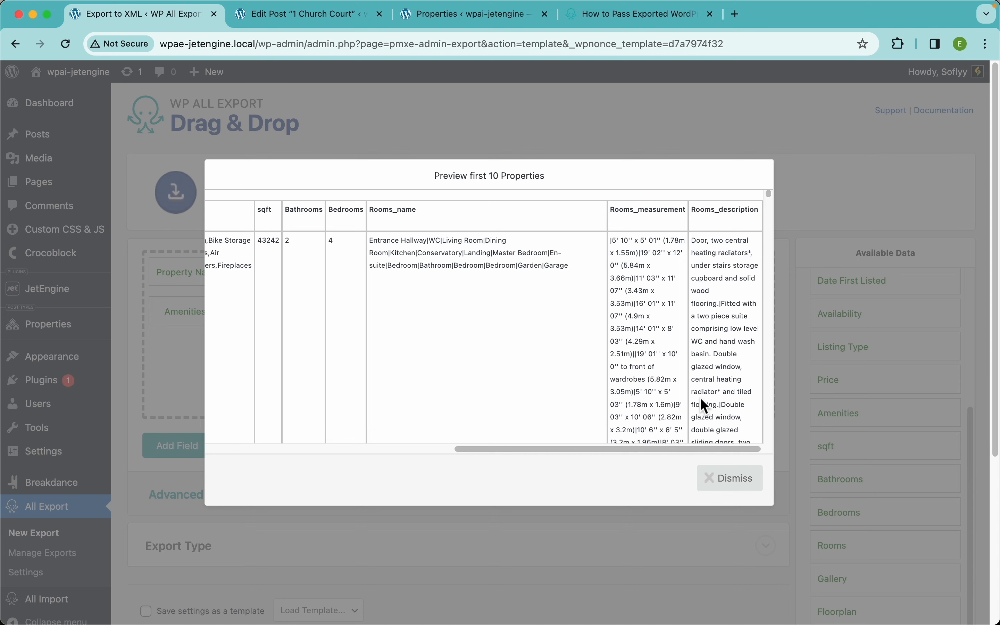
{"action": "left_click", "coordinate": [737, 488]}
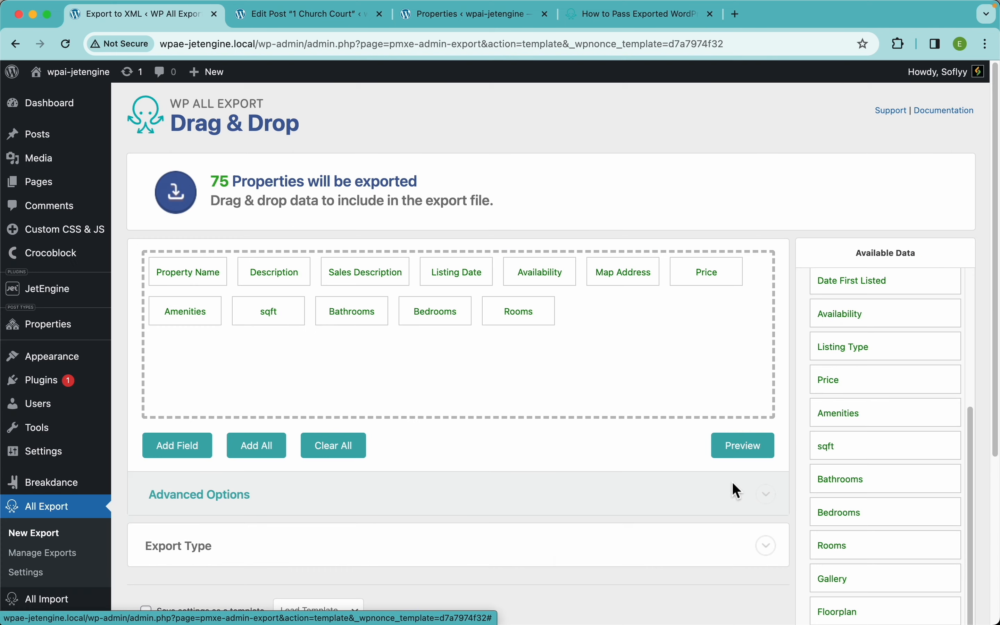
- Set the Rooms export field to display each repeater row in its own csv line and save the field
{"action": "left_click", "coordinate": [524, 314]}
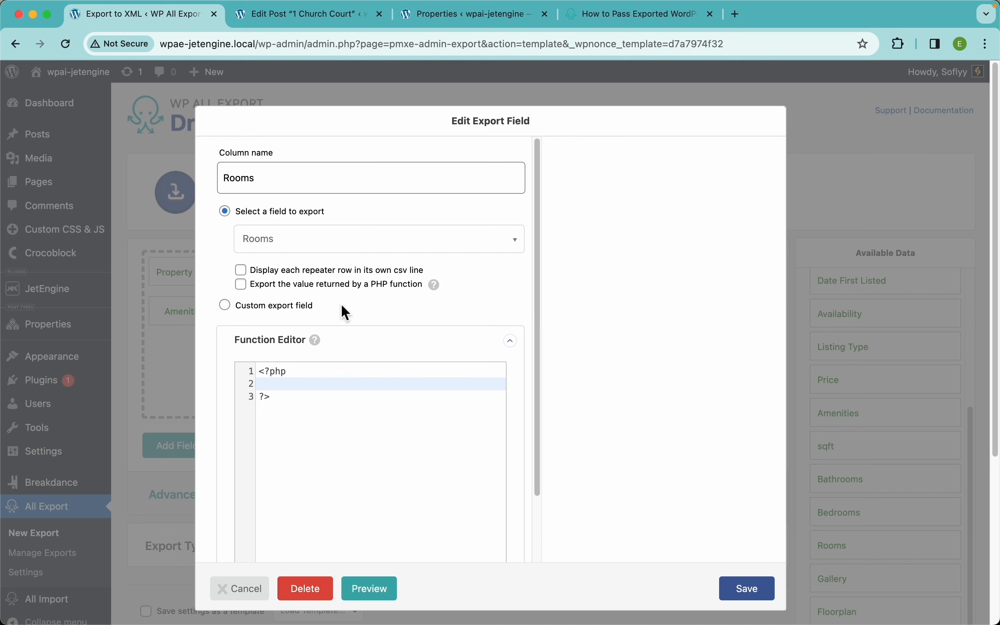
{"action": "left_click", "coordinate": [320, 276]}
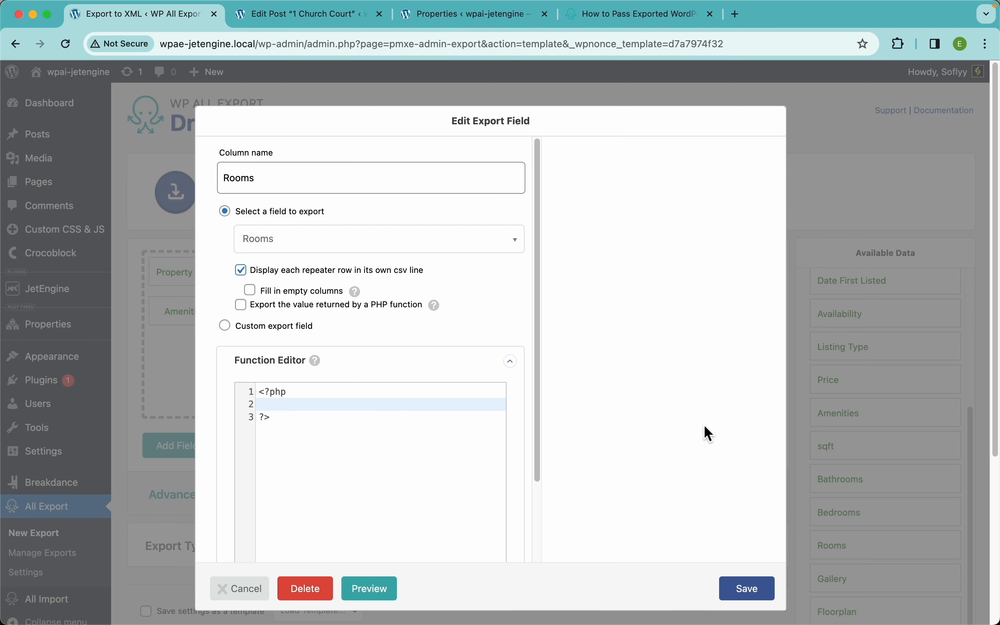
{"action": "left_click", "coordinate": [748, 588]}
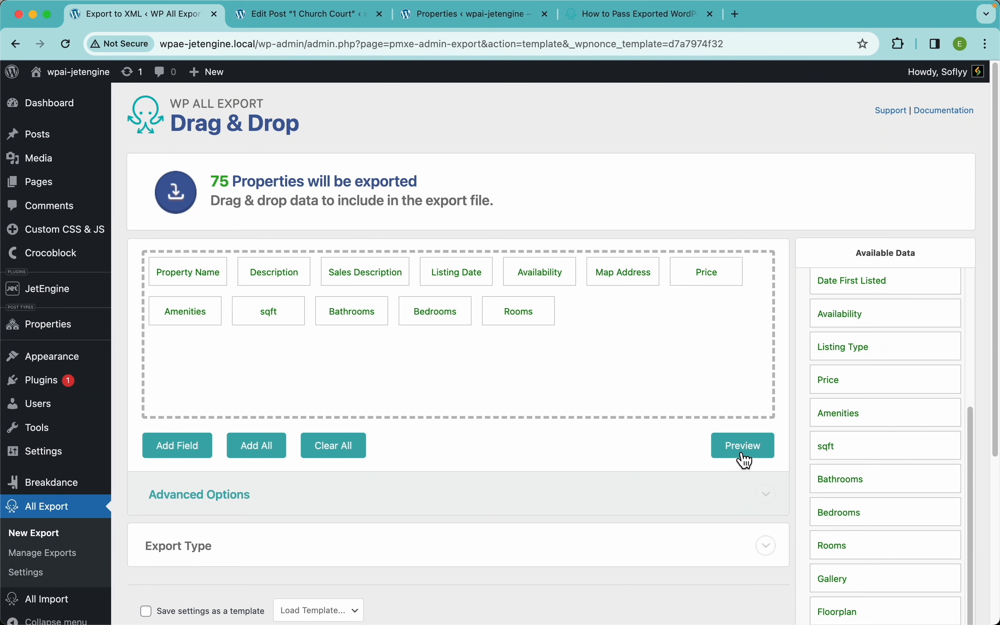
{"action": "left_click", "coordinate": [746, 457]}
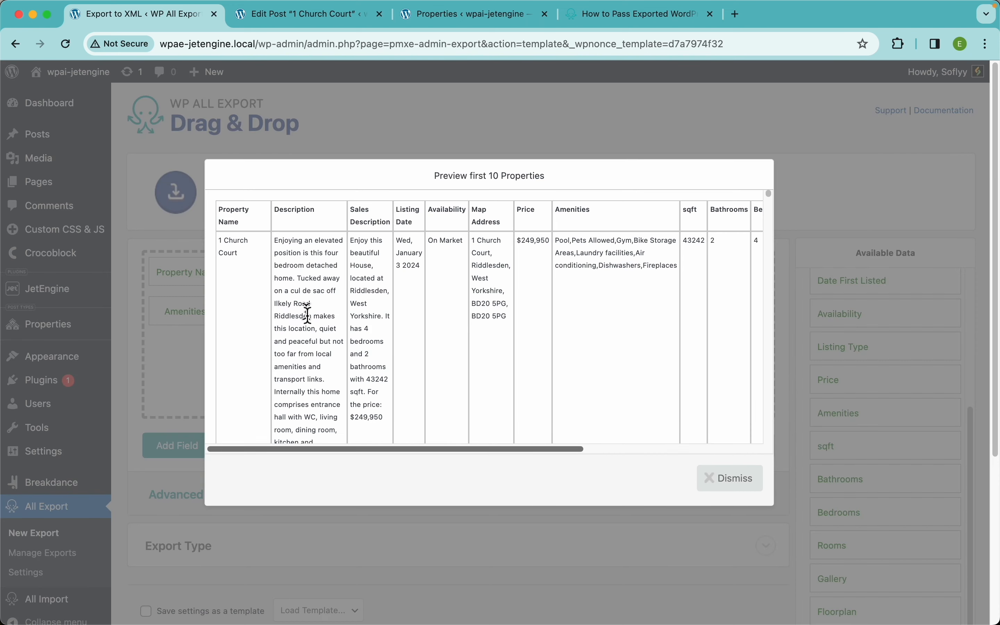
{"action": "scroll", "coordinate": [308, 315], "scroll_direction": "down", "scroll_amount": 10}
{"action": "scroll", "coordinate": [308, 315], "scroll_direction": "down", "scroll_amount": 10}
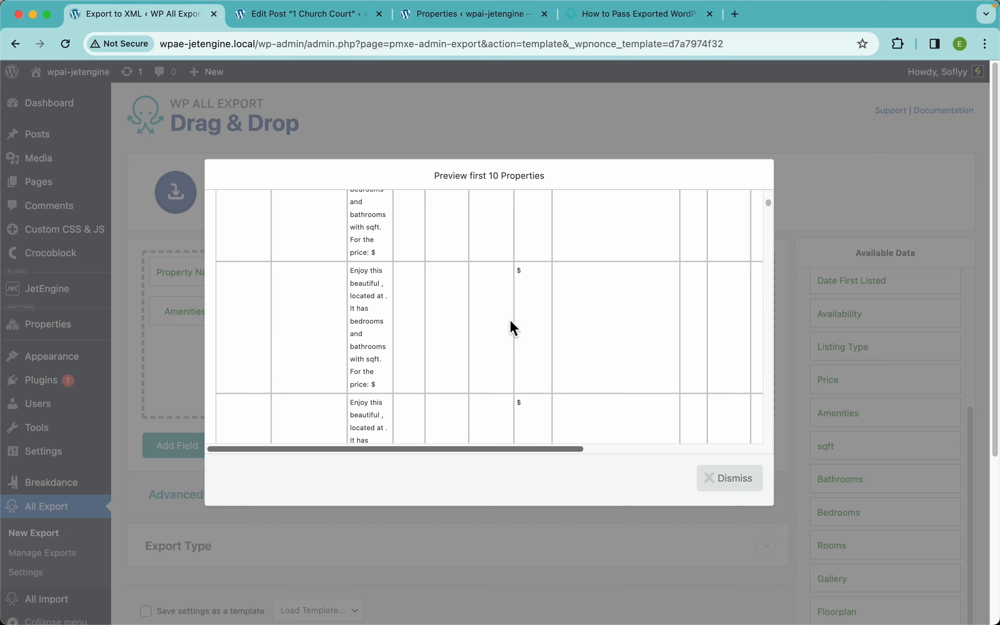
{"action": "scroll", "coordinate": [576, 326], "scroll_direction": "right", "scroll_amount": 10}
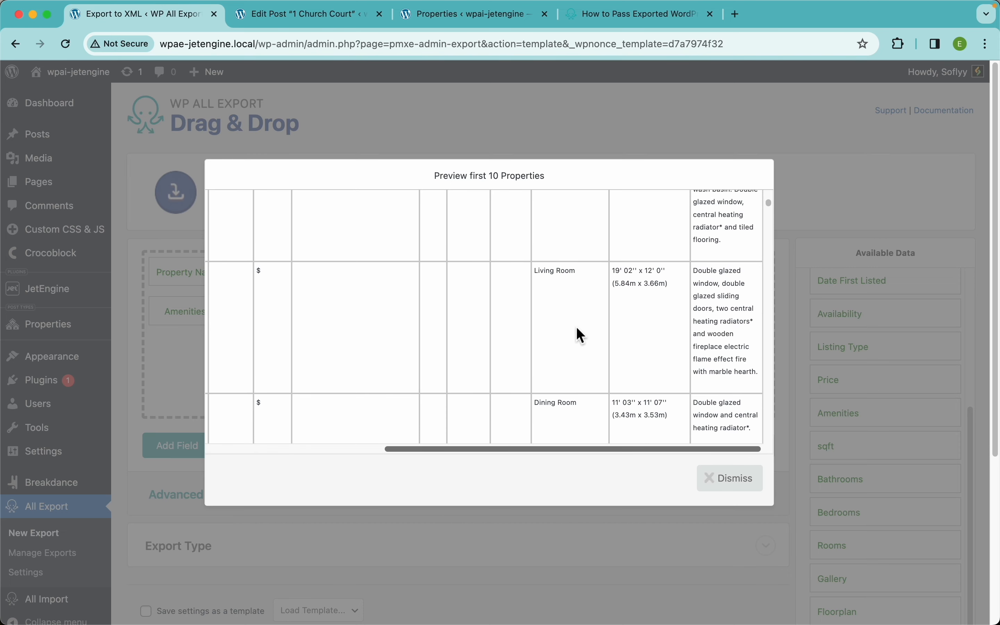
{"action": "scroll", "coordinate": [608, 326], "scroll_direction": "up", "scroll_amount": 10}
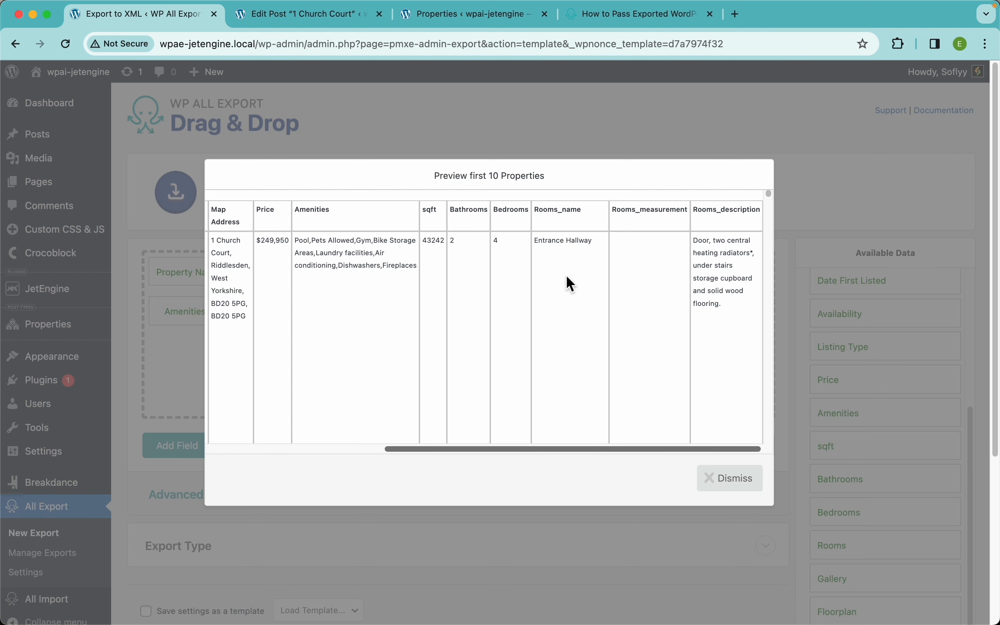
{"action": "scroll", "coordinate": [556, 295], "scroll_direction": "down", "scroll_amount": 5}
{"action": "scroll", "coordinate": [556, 295], "scroll_direction": "down", "scroll_amount": 3}
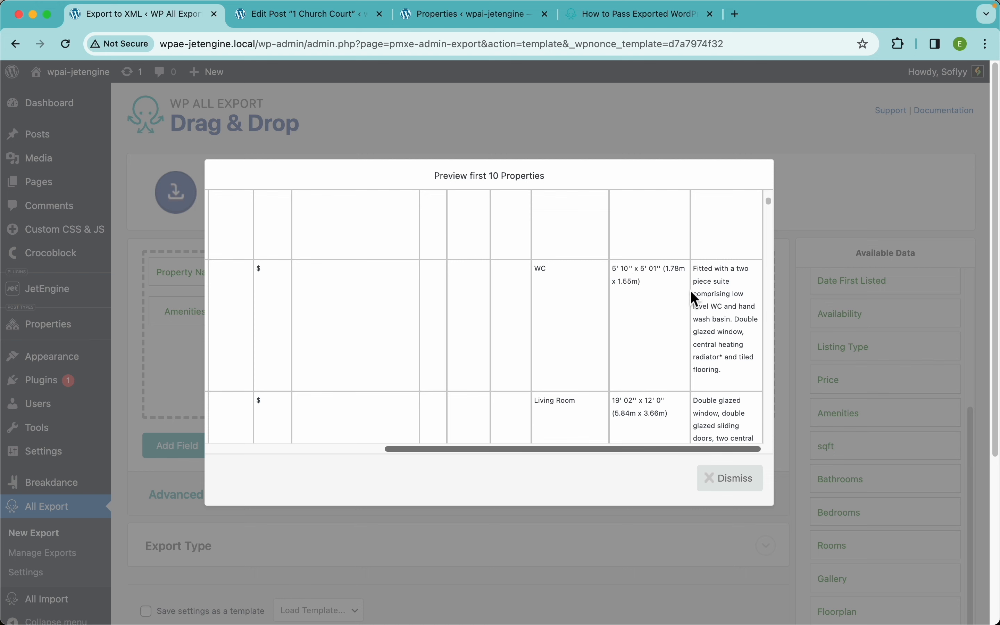
{"action": "scroll", "coordinate": [536, 279], "scroll_direction": "down", "scroll_amount": 5}
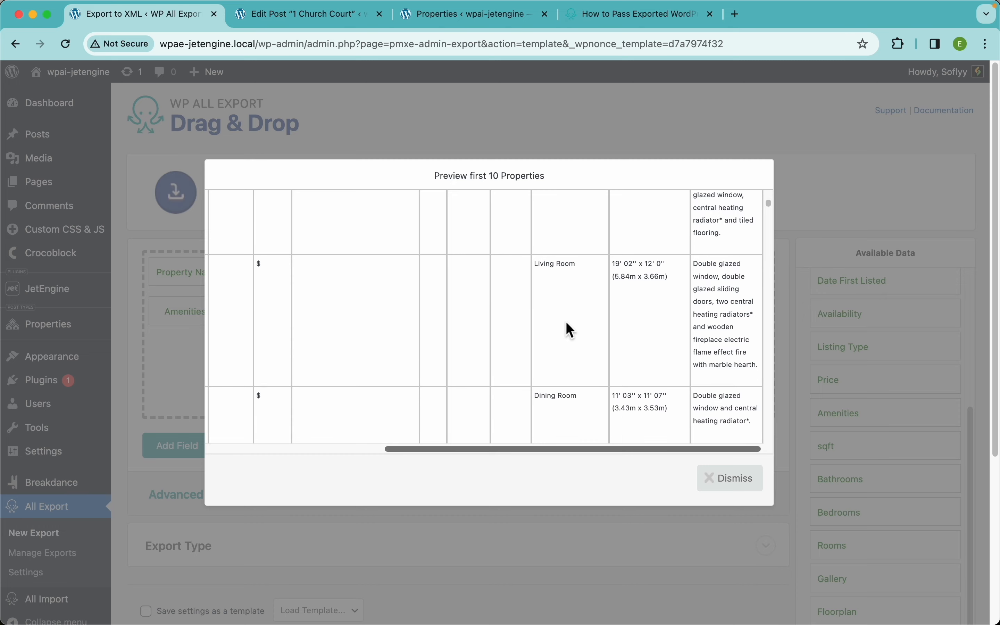
{"action": "scroll", "coordinate": [676, 328], "scroll_direction": "down", "scroll_amount": 10}
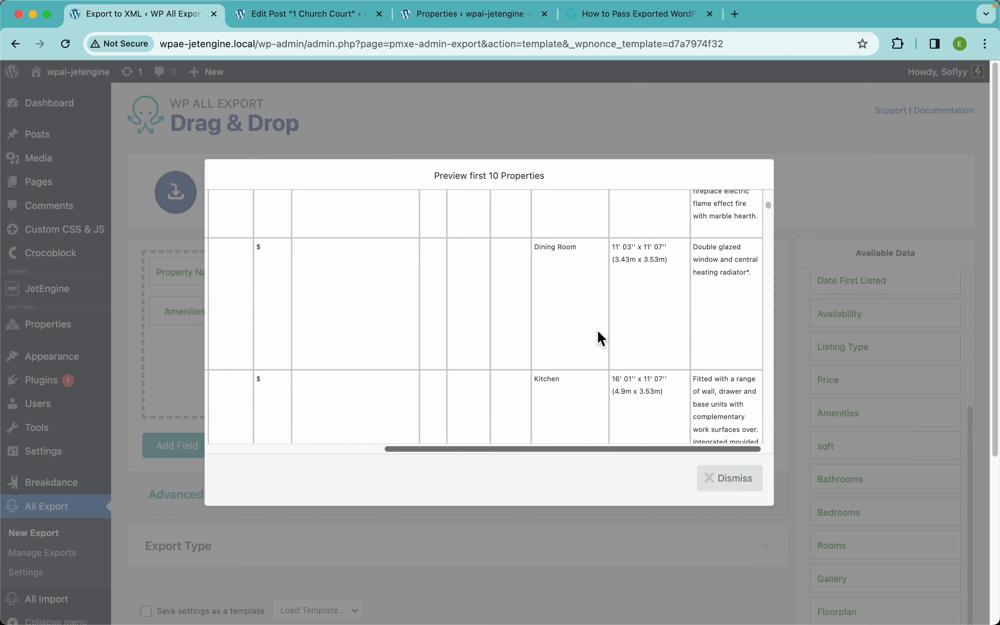
{"action": "scroll", "coordinate": [598, 331], "scroll_direction": "down", "scroll_amount": 15}
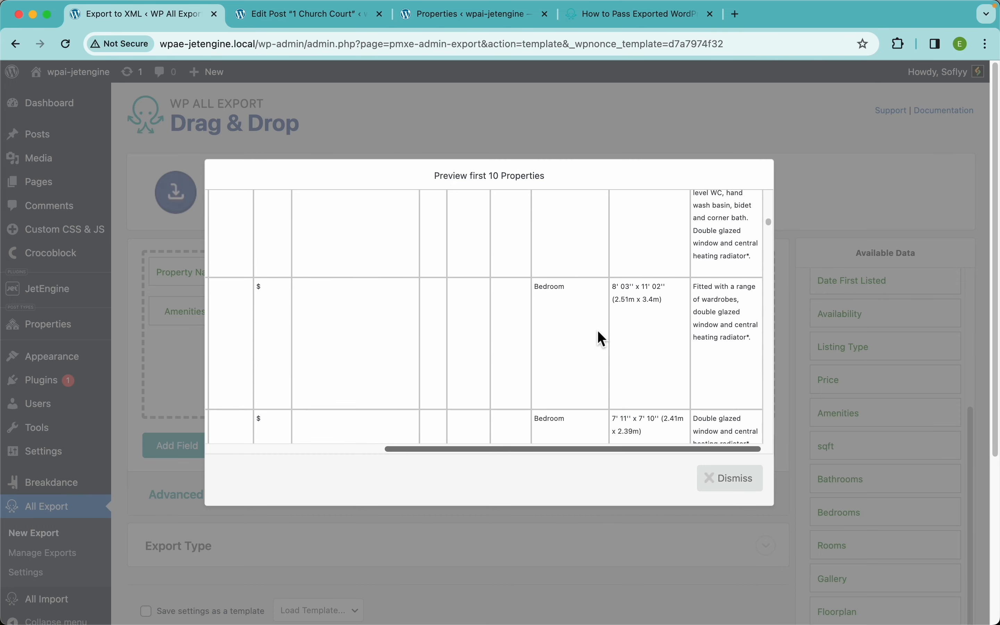
- Check how the exported repeater rows end and the next property, 1 Marion Street, starts, and close the preview
{"action": "scroll", "coordinate": [597, 331], "scroll_direction": "down", "scroll_amount": 10}
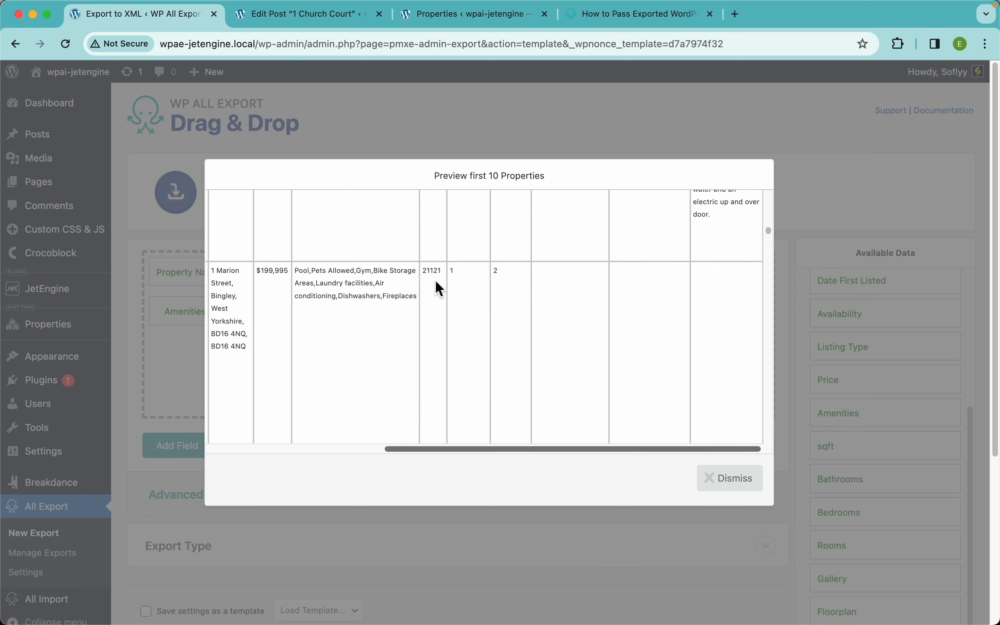
{"action": "scroll", "coordinate": [417, 302], "scroll_direction": "left", "scroll_amount": 5}
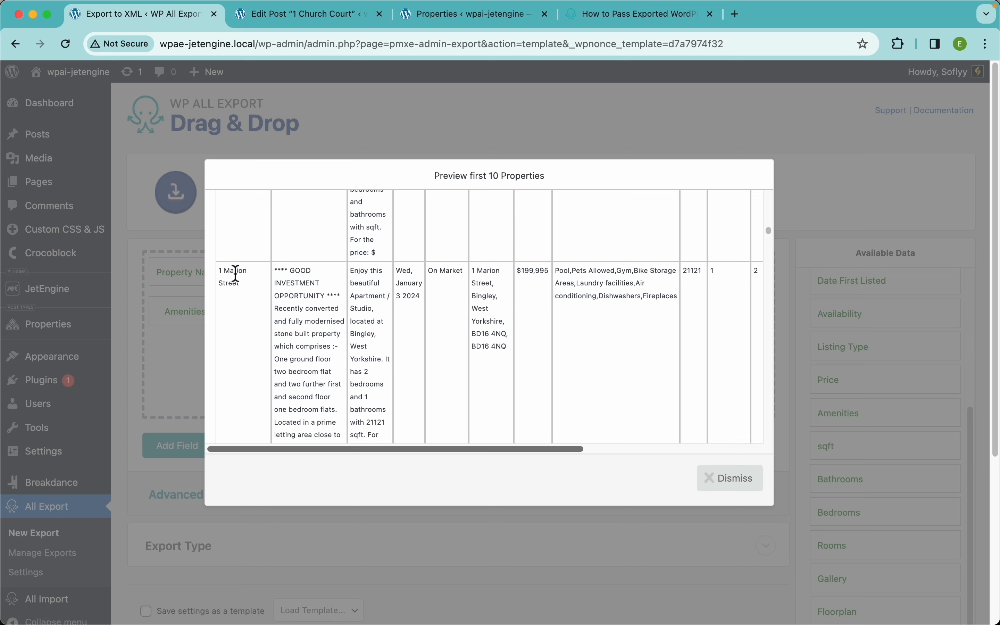
{"action": "left_click", "coordinate": [728, 482]}
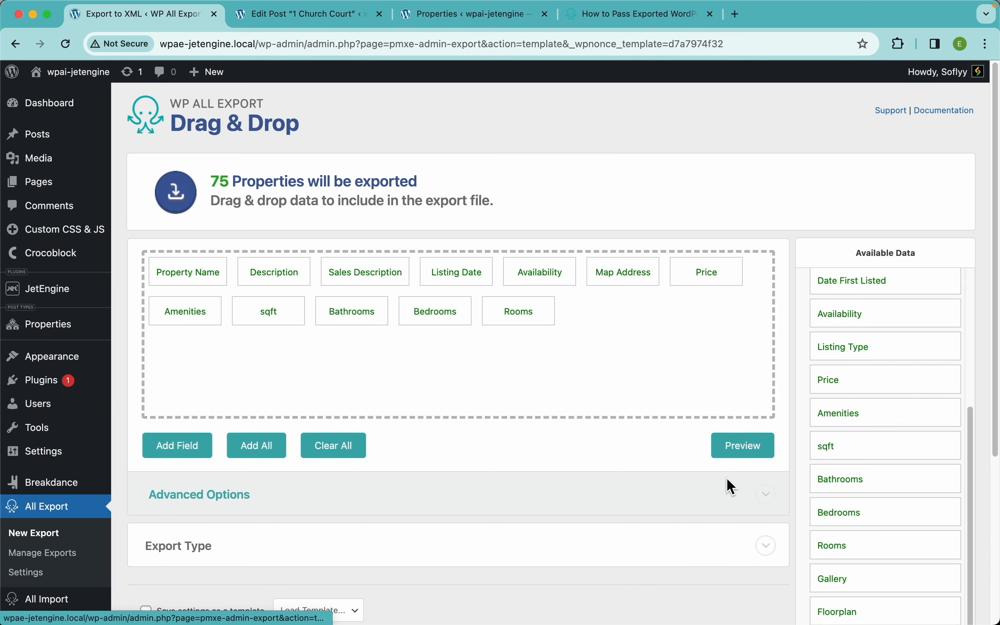
- Turn off displaying each repeater row in its own csv line for the Rooms export field and save it
{"action": "left_click", "coordinate": [514, 314]}
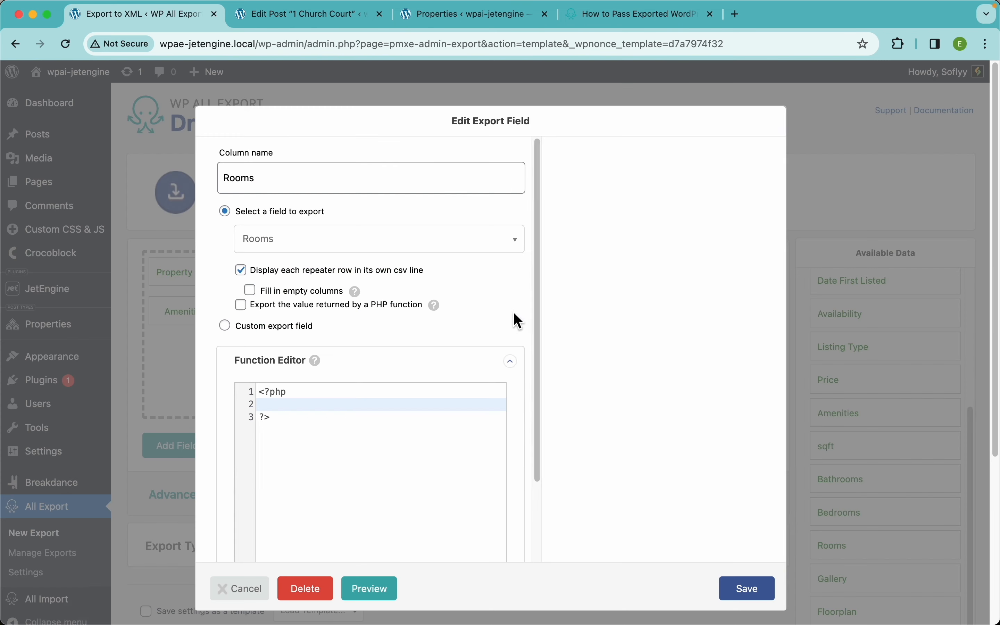
{"action": "left_click", "coordinate": [281, 272]}
{"action": "left_click", "coordinate": [746, 590]}
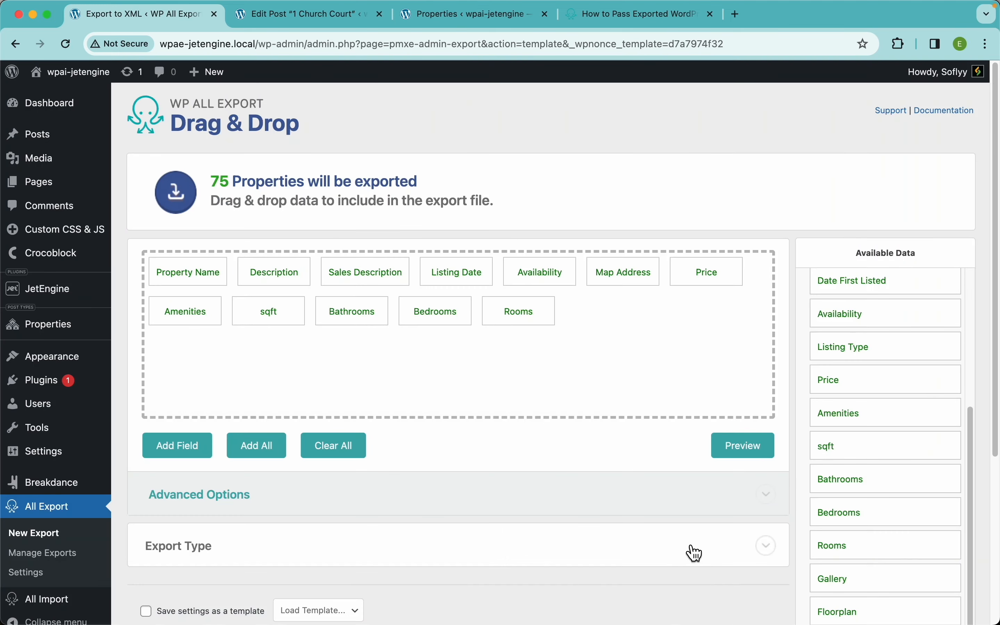
- Preview the export, examine how each property and its Rooms columns are laid out in a single row, and close the preview
{"action": "left_click", "coordinate": [746, 447]}
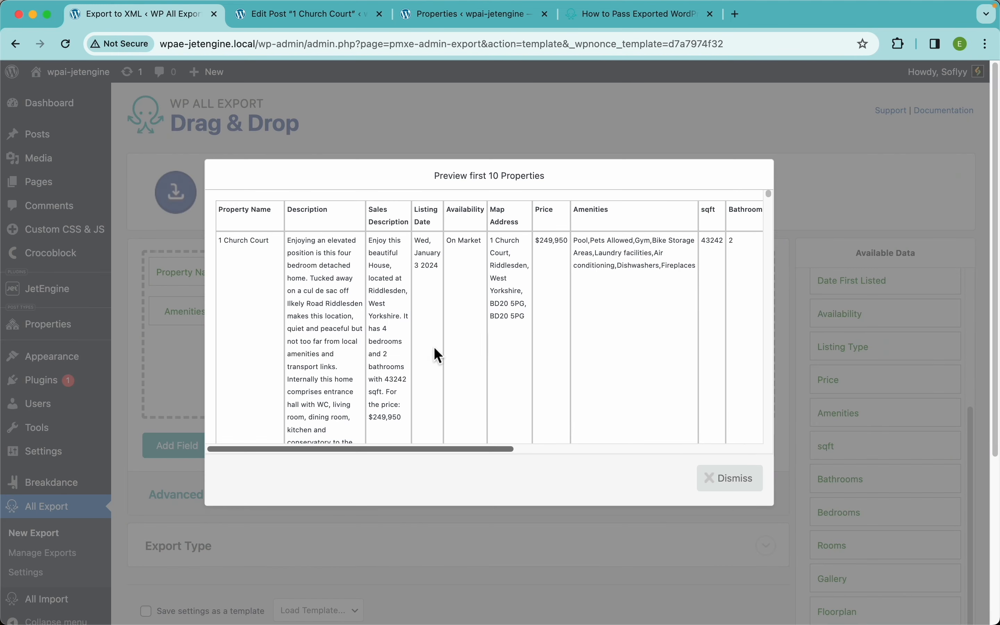
{"action": "scroll", "coordinate": [375, 369], "scroll_direction": "down", "scroll_amount": 3}
{"action": "scroll", "coordinate": [376, 367], "scroll_direction": "up", "scroll_amount": 3}
{"action": "scroll", "coordinate": [298, 254], "scroll_direction": "down", "scroll_amount": 10}
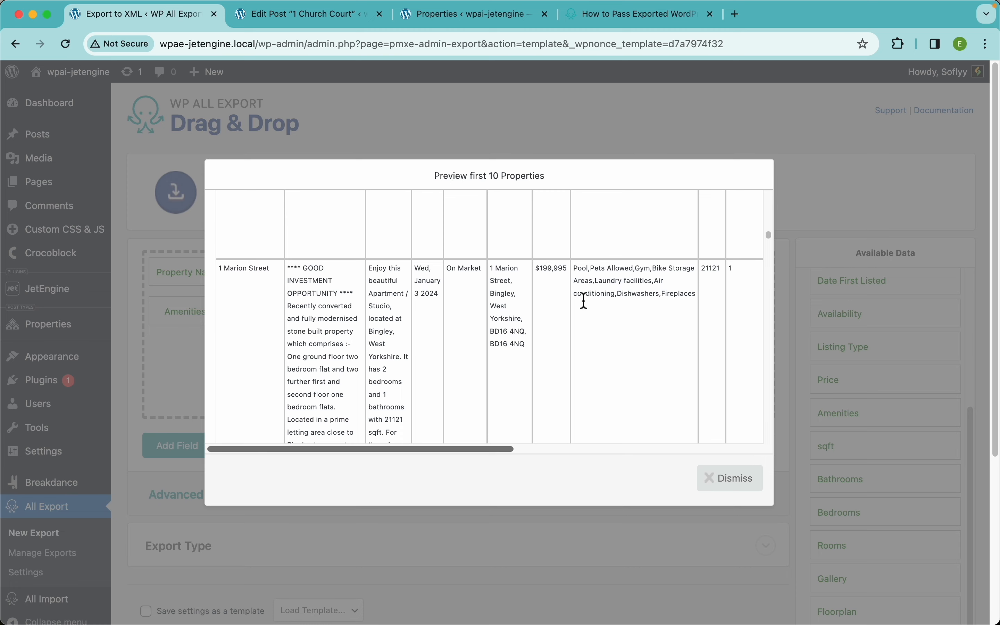
{"action": "scroll", "coordinate": [584, 300], "scroll_direction": "right", "scroll_amount": 10}
{"action": "scroll", "coordinate": [581, 297], "scroll_direction": "up", "scroll_amount": 5}
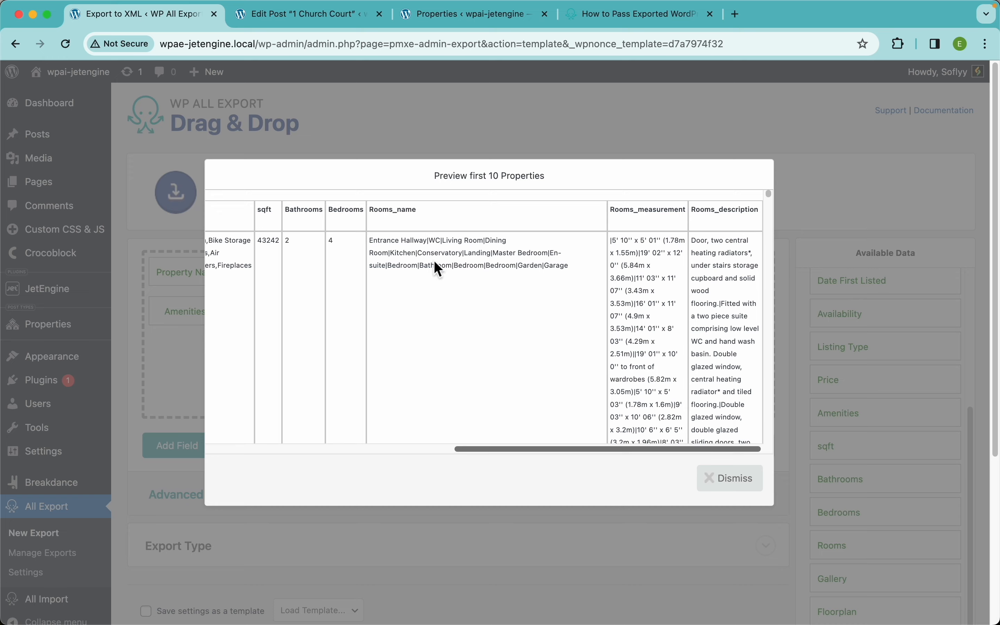
{"action": "scroll", "coordinate": [434, 260], "scroll_direction": "left", "scroll_amount": 10}
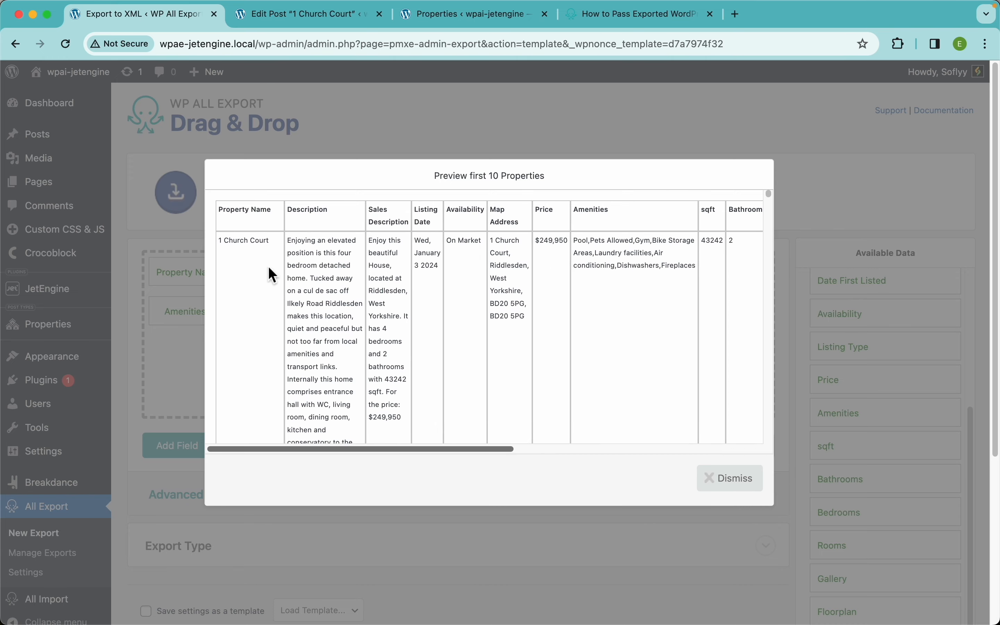
{"action": "left_click", "coordinate": [729, 479]}
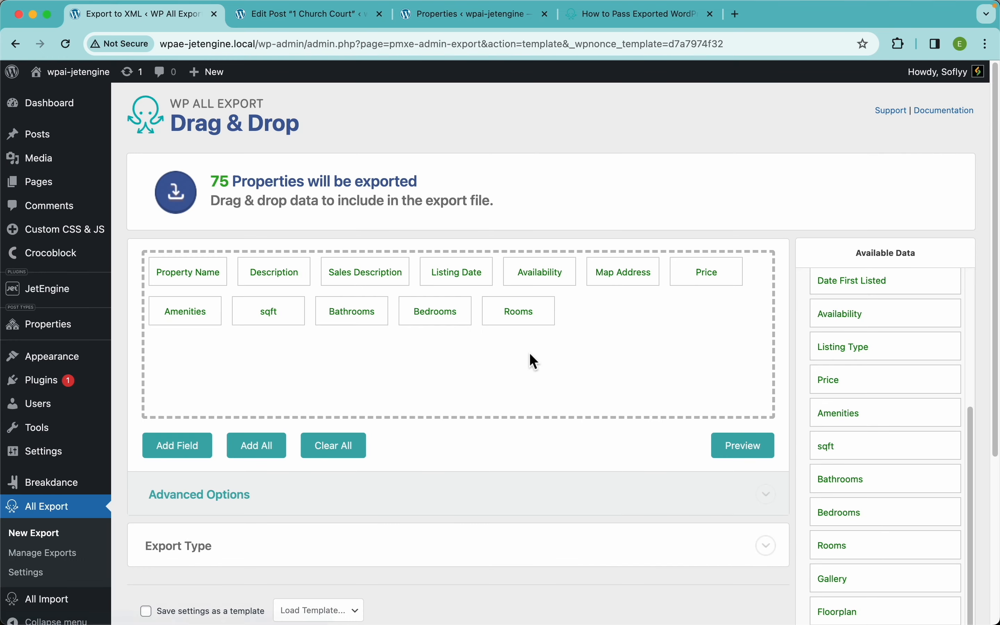
- Set the Rooms field to display each repeater row in its own csv line with empty columns filled in, and save it
{"action": "left_click", "coordinate": [519, 321]}
{"action": "left_click", "coordinate": [265, 272]}
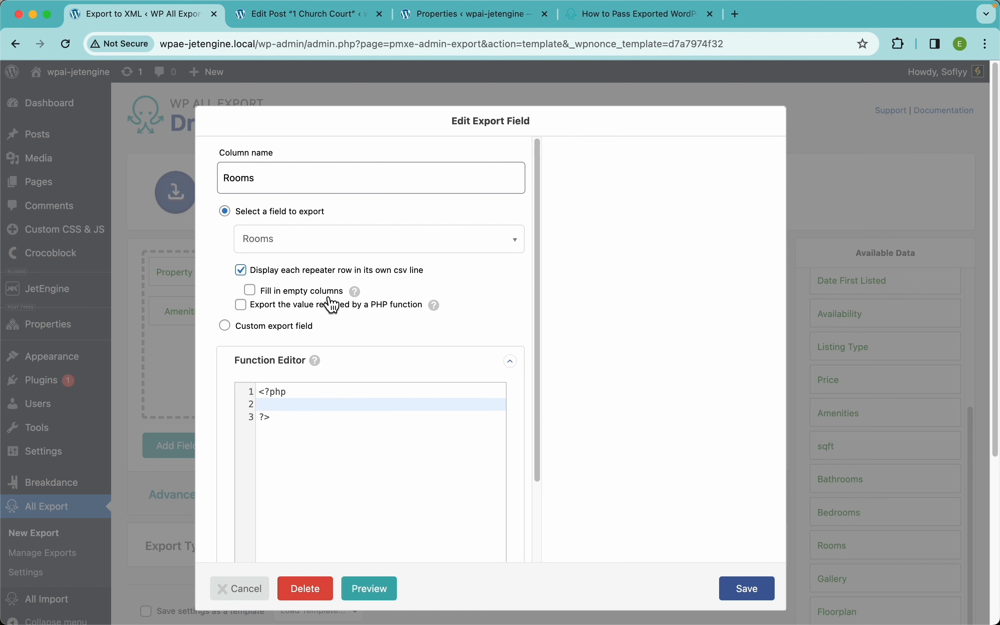
{"action": "mouse_move", "coordinate": [356, 293]}
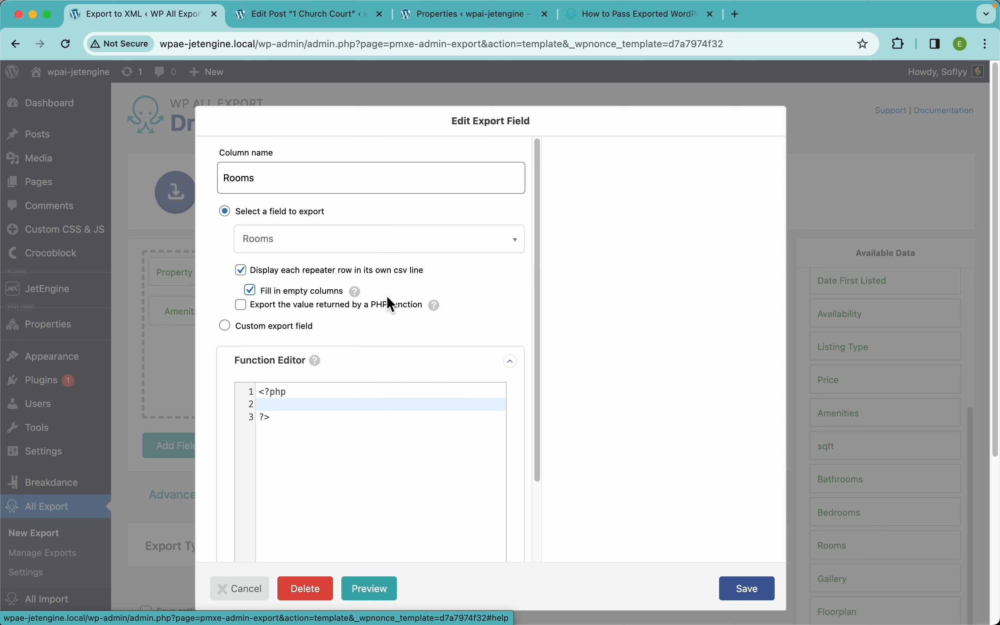
{"action": "mouse_move", "coordinate": [441, 313]}
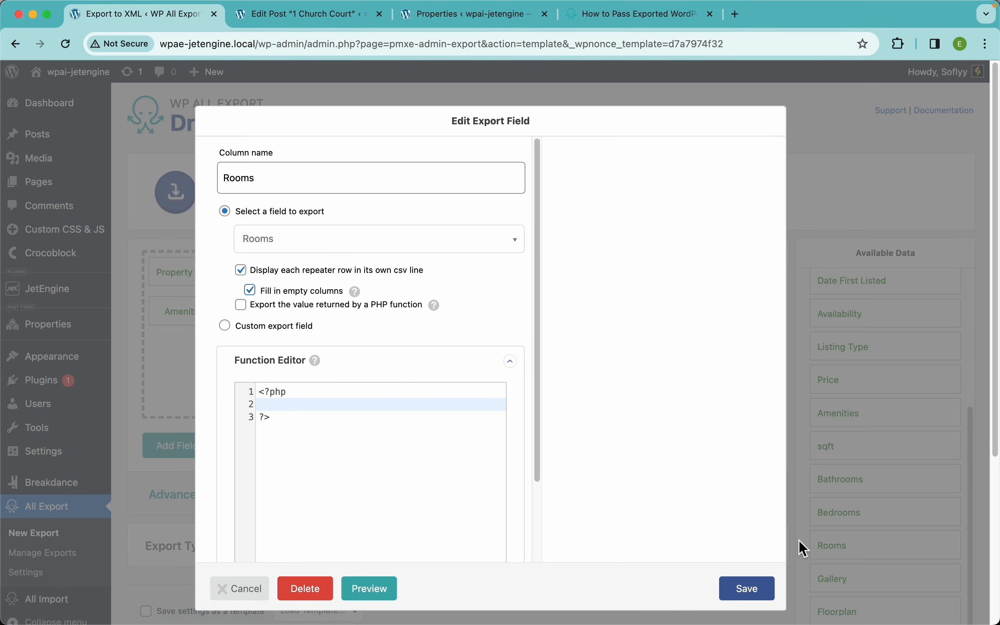
{"action": "left_click", "coordinate": [750, 597]}
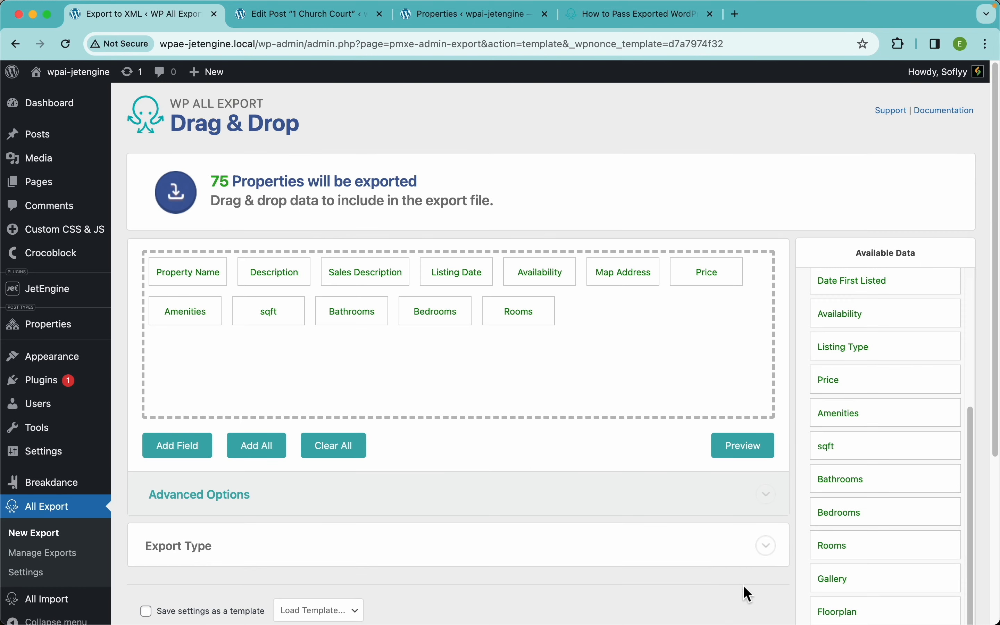
- Preview the export, check the property values beside each room row of 1 Church Court, and close the preview
{"action": "left_click", "coordinate": [748, 453]}
{"action": "scroll", "coordinate": [493, 354], "scroll_direction": "down", "scroll_amount": 10}
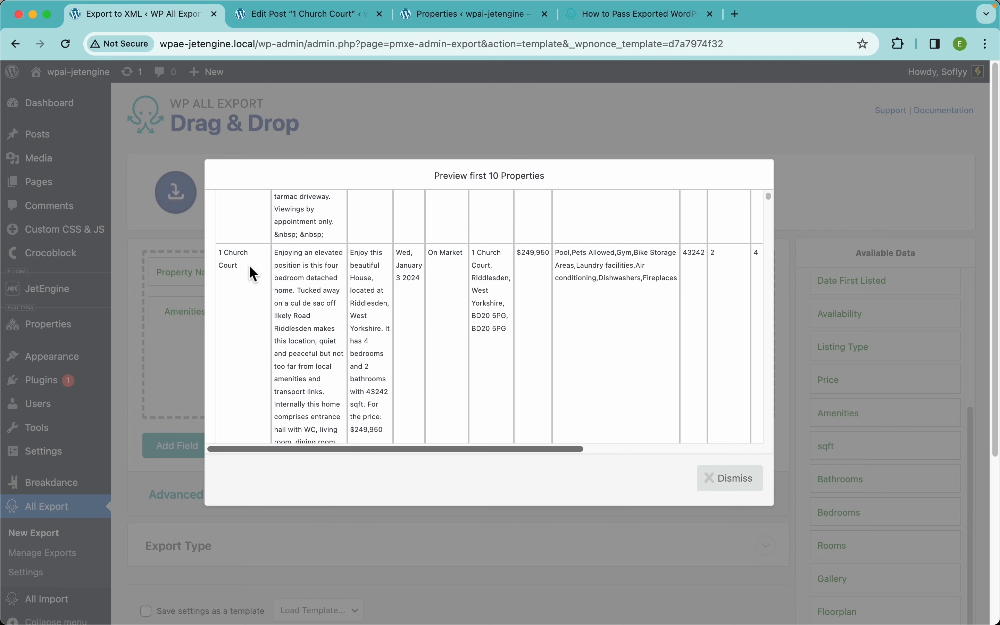
{"action": "scroll", "coordinate": [250, 265], "scroll_direction": "up", "scroll_amount": 10}
{"action": "scroll", "coordinate": [255, 242], "scroll_direction": "down", "scroll_amount": 12}
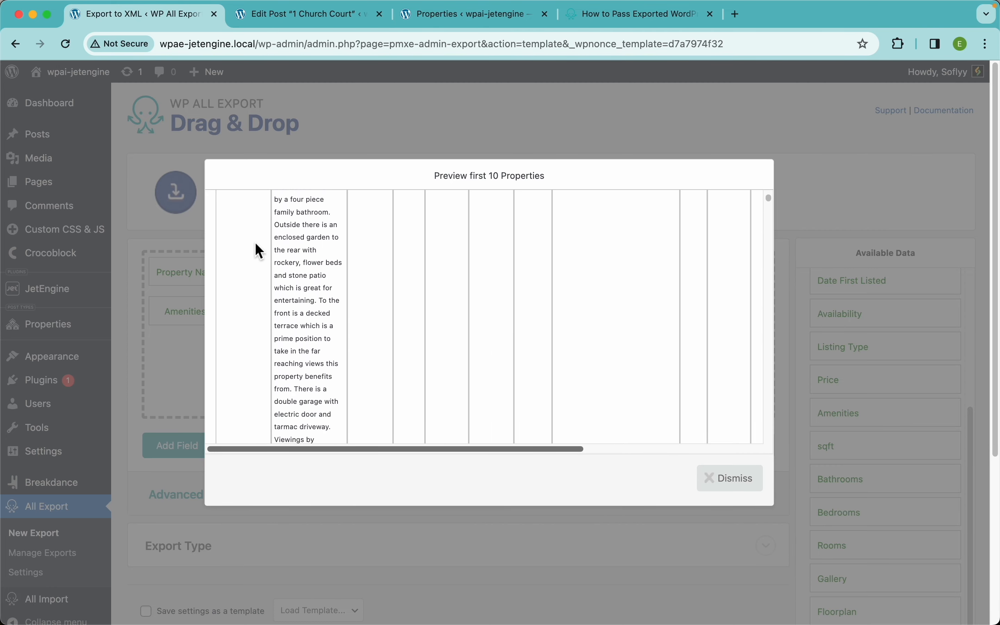
{"action": "scroll", "coordinate": [259, 250], "scroll_direction": "down", "scroll_amount": 5}
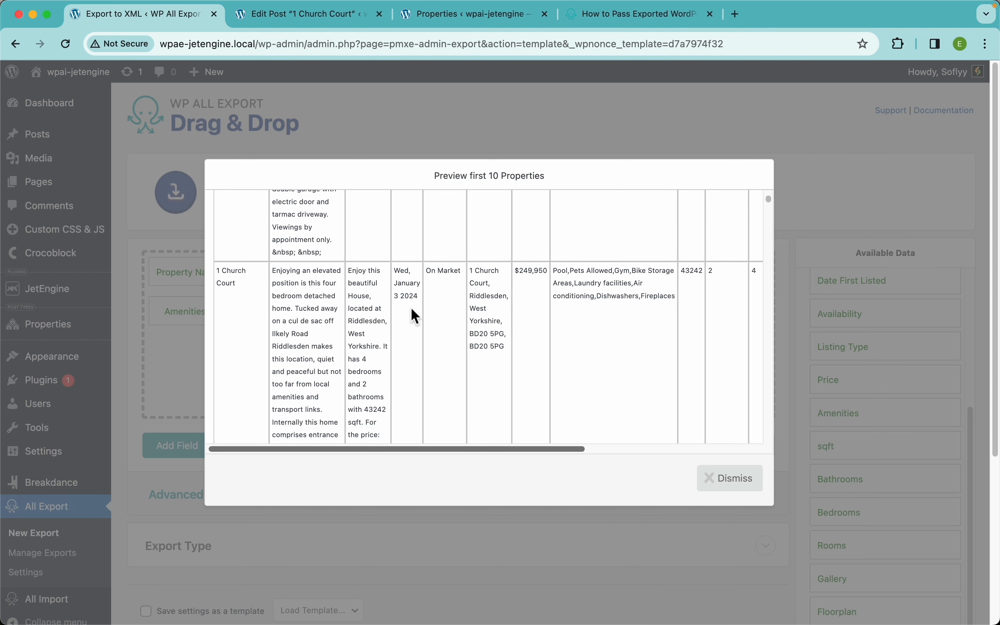
{"action": "scroll", "coordinate": [410, 308], "scroll_direction": "right", "scroll_amount": 6}
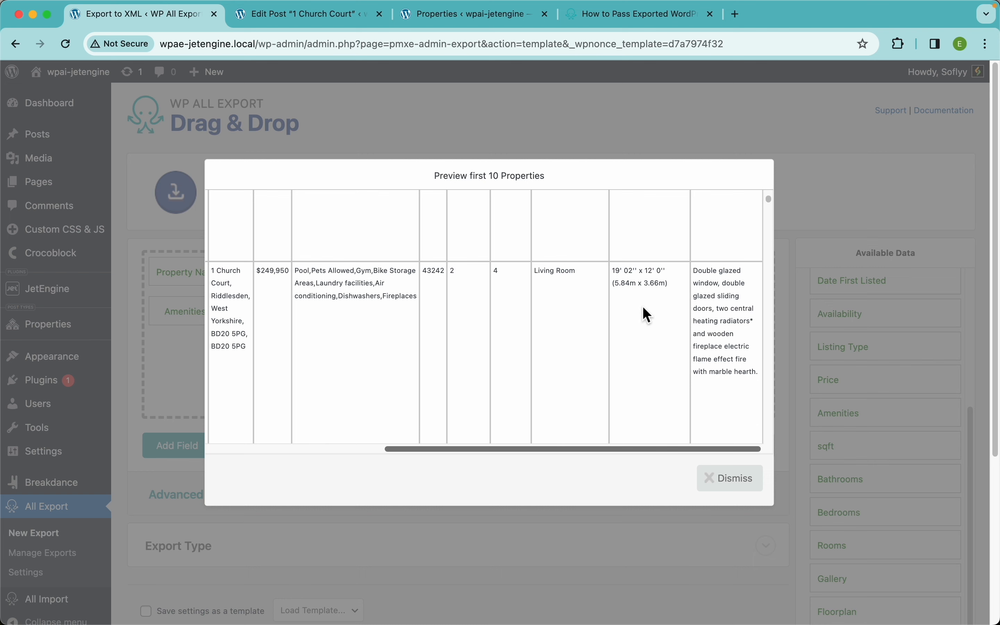
{"action": "scroll", "coordinate": [645, 312], "scroll_direction": "up", "scroll_amount": 5}
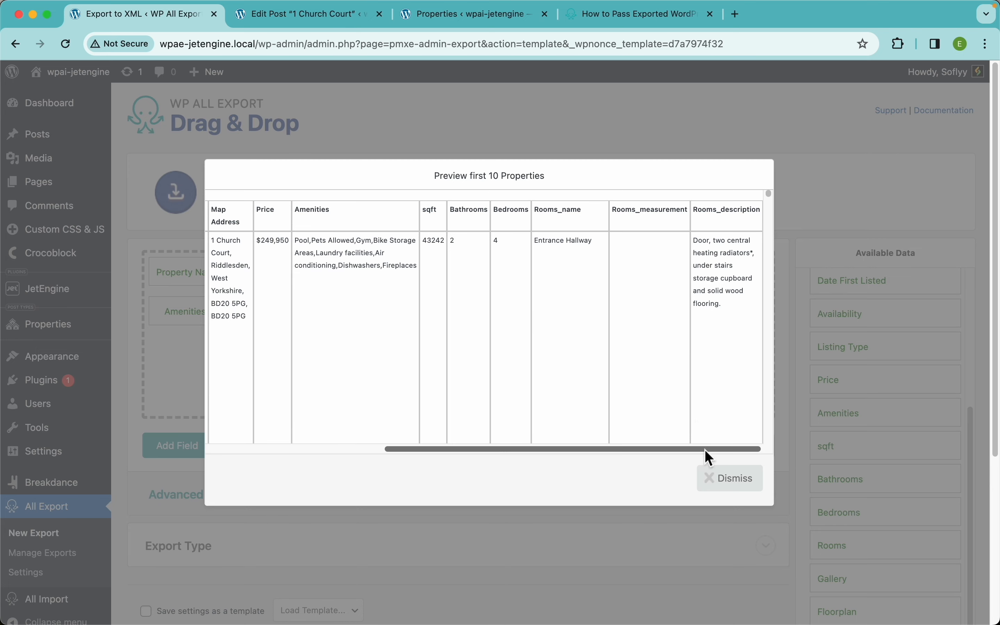
{"action": "left_click", "coordinate": [729, 478]}
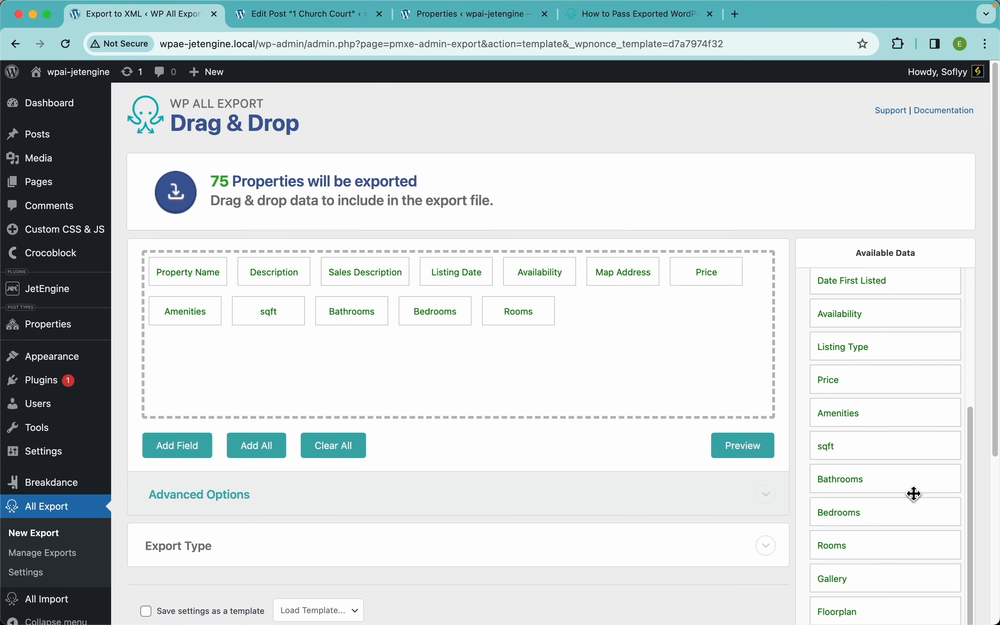
- Add the JetEngine Gallery field to the export after Rooms and preview the Gallery column
{"action": "scroll", "coordinate": [915, 494], "scroll_direction": "down", "scroll_amount": 3}
{"action": "left_click_drag", "start_coordinate": [876, 491], "coordinate": [597, 308]}
{"action": "left_click", "coordinate": [751, 452]}
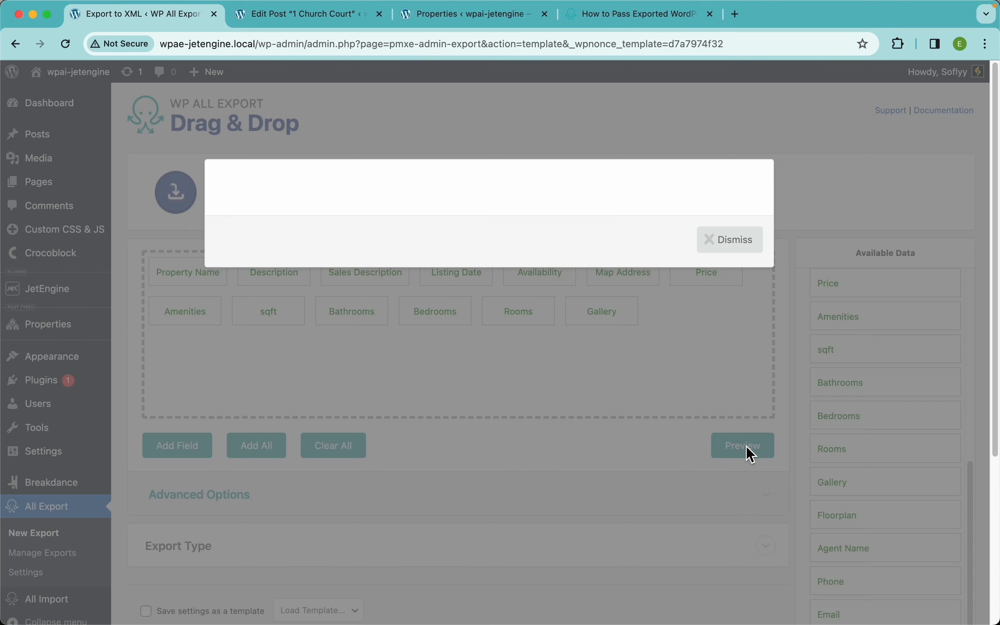
{"action": "scroll", "coordinate": [719, 313], "scroll_direction": "right", "scroll_amount": 10}
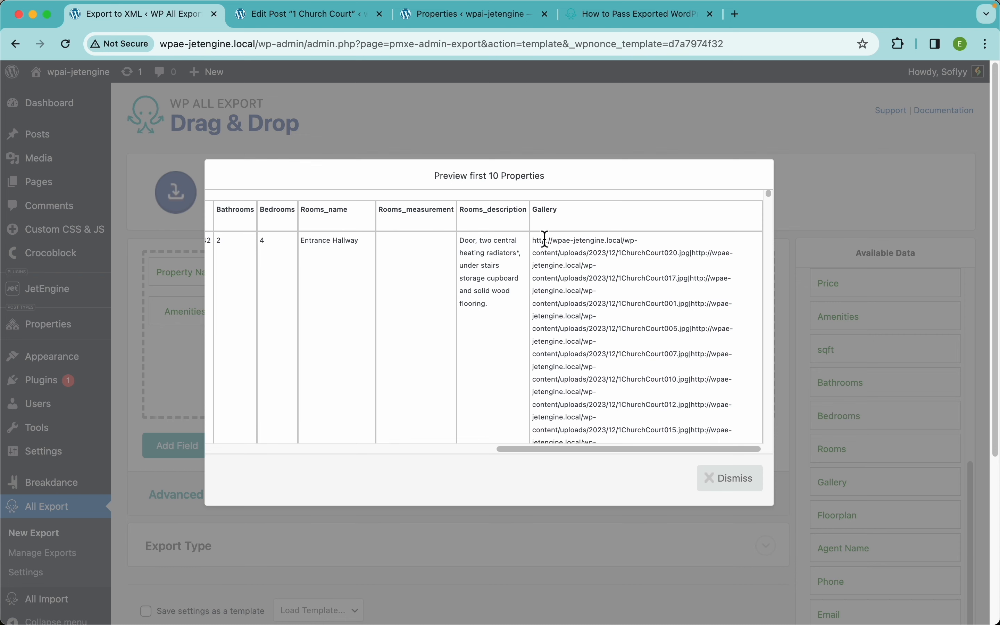
- View the first Gallery image URL, 1ChurchCourt020.jpg, in a new browser tab, and close that tab and the preview
{"action": "left_click_drag", "start_coordinate": [533, 240], "coordinate": [689, 254]}
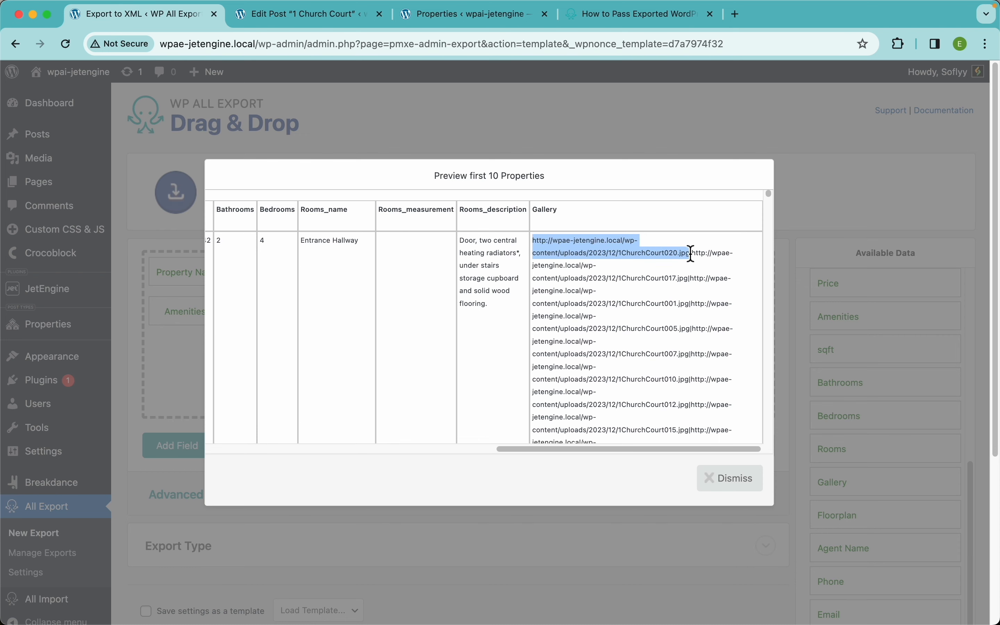
{"action": "type", "text": "http://wpae-jetengine.local/wp-content/uploads/2023/12/1ChurchCourt020.jpg"}
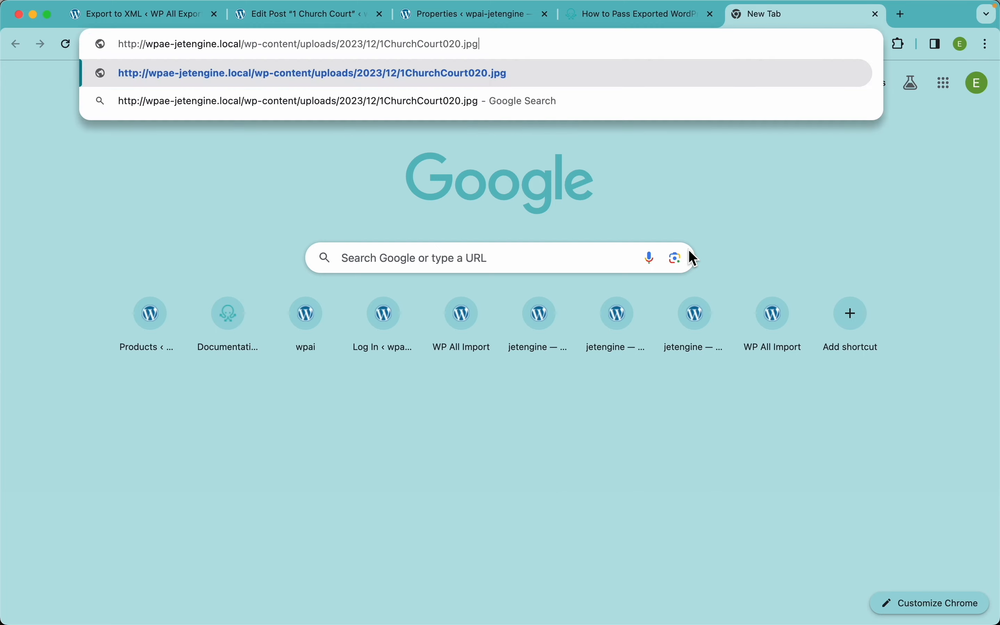
{"action": "key", "text": "Return"}
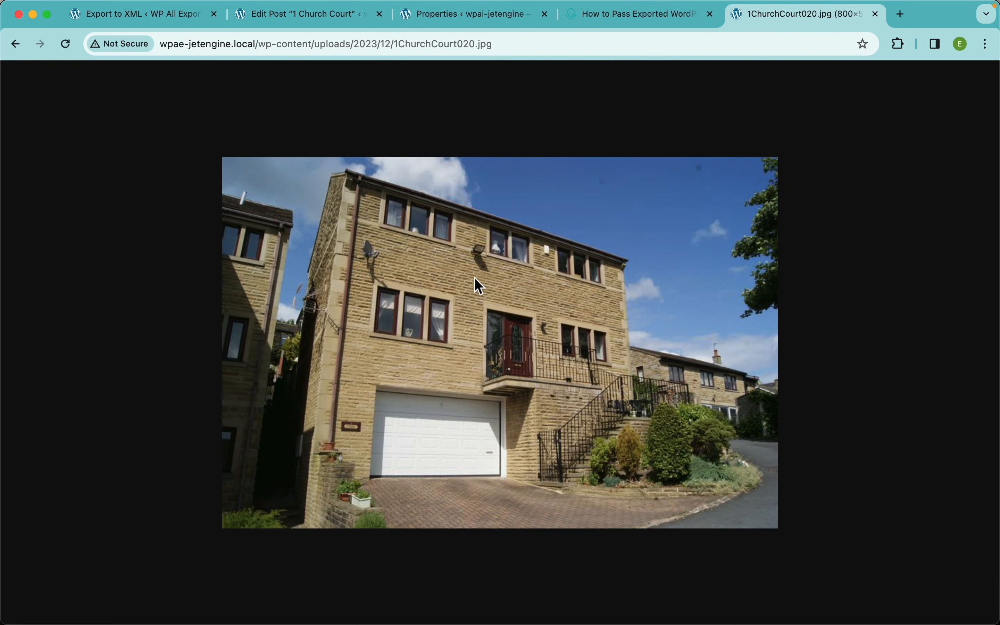
{"action": "key", "text": "super+w"}
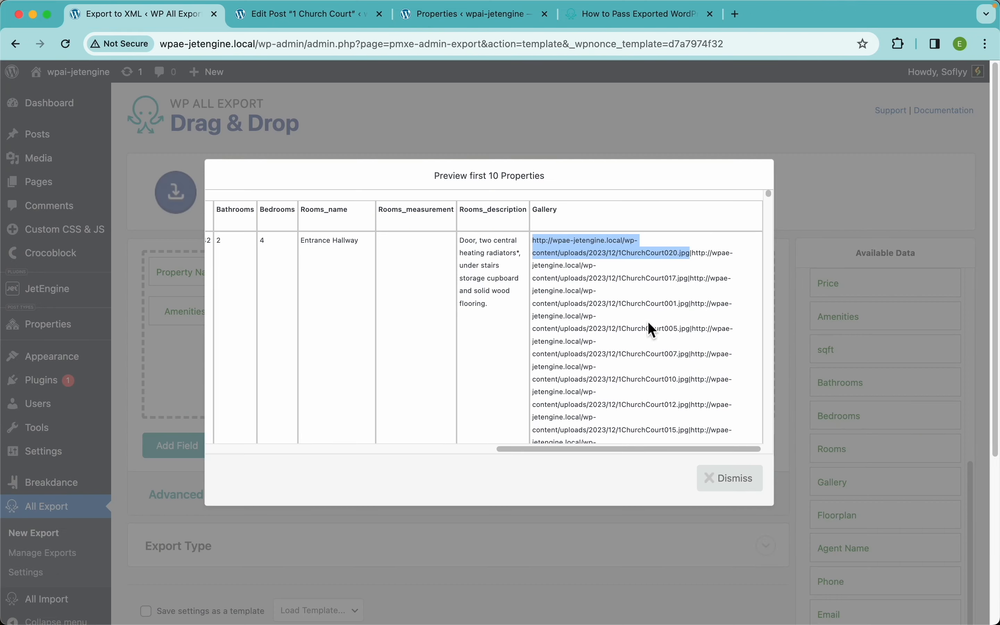
{"action": "left_click", "coordinate": [738, 481]}
- Review the Value Format options of the Gallery export field and save the field with Media URL
{"action": "left_click", "coordinate": [602, 313]}
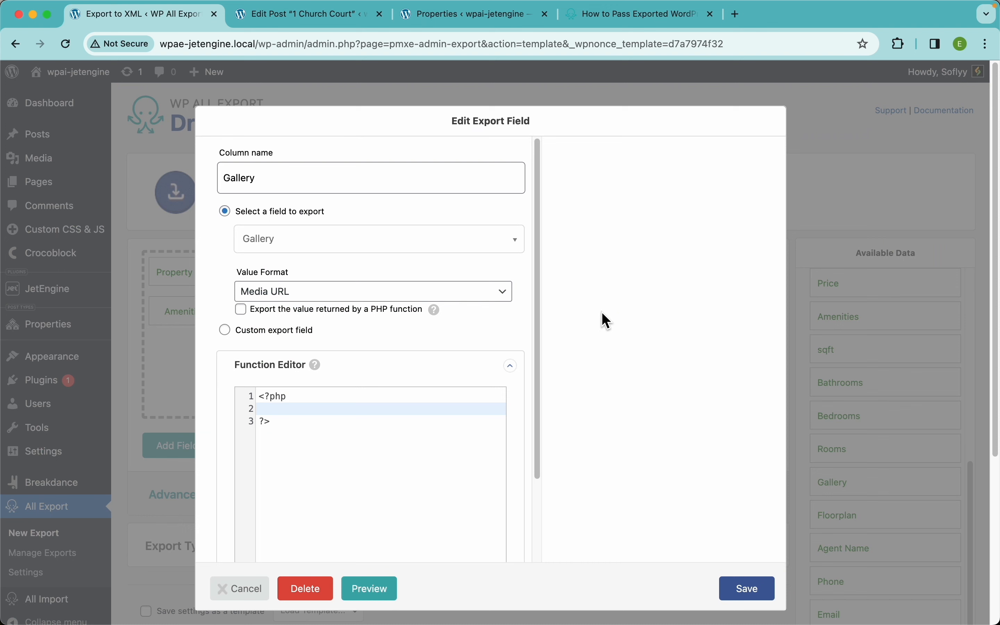
{"action": "left_click", "coordinate": [318, 294]}
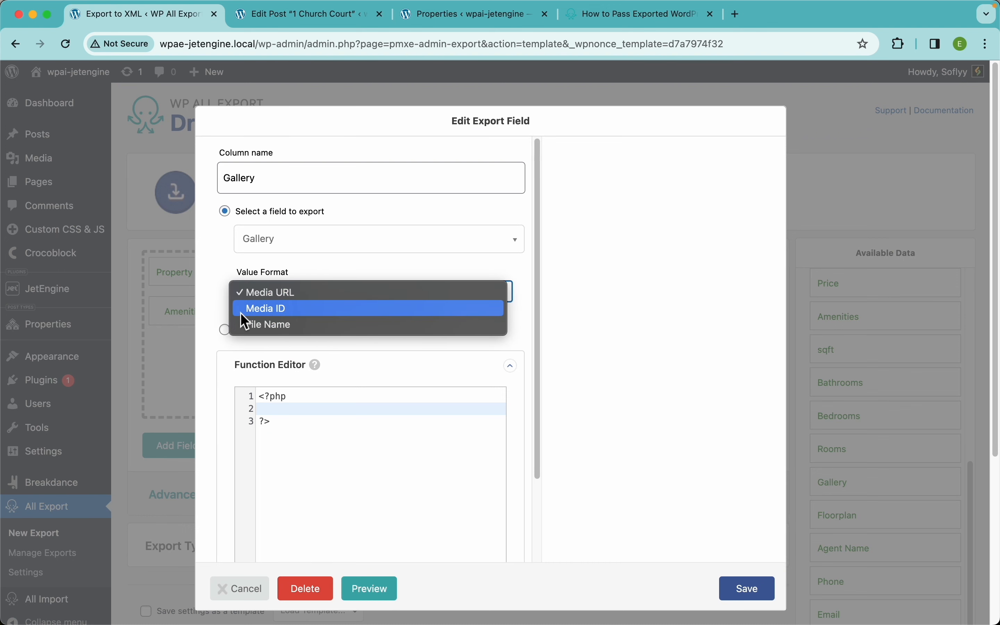
{"action": "left_click", "coordinate": [216, 297]}
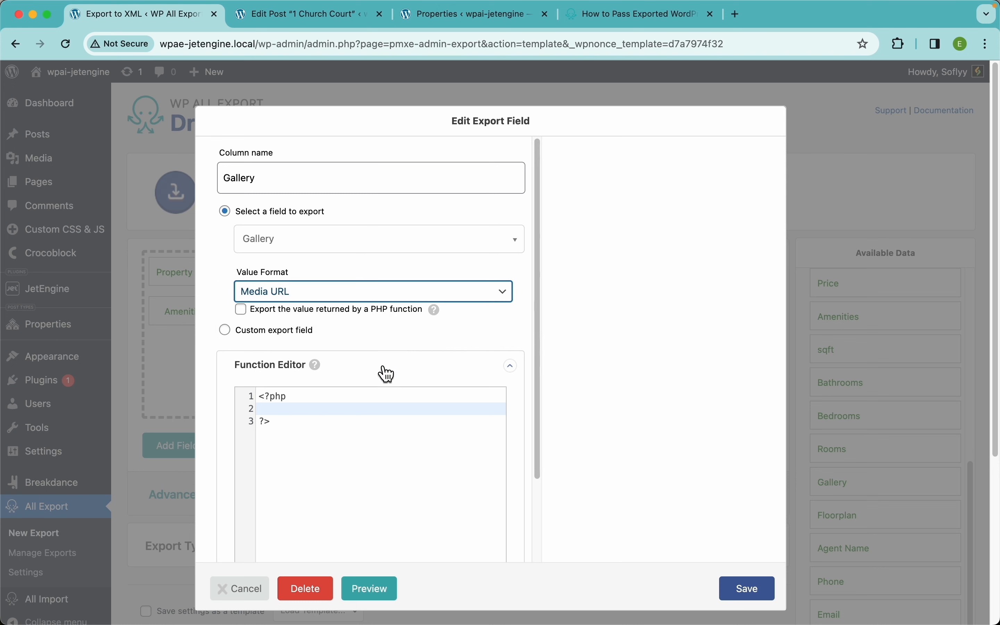
{"action": "left_click", "coordinate": [750, 591]}
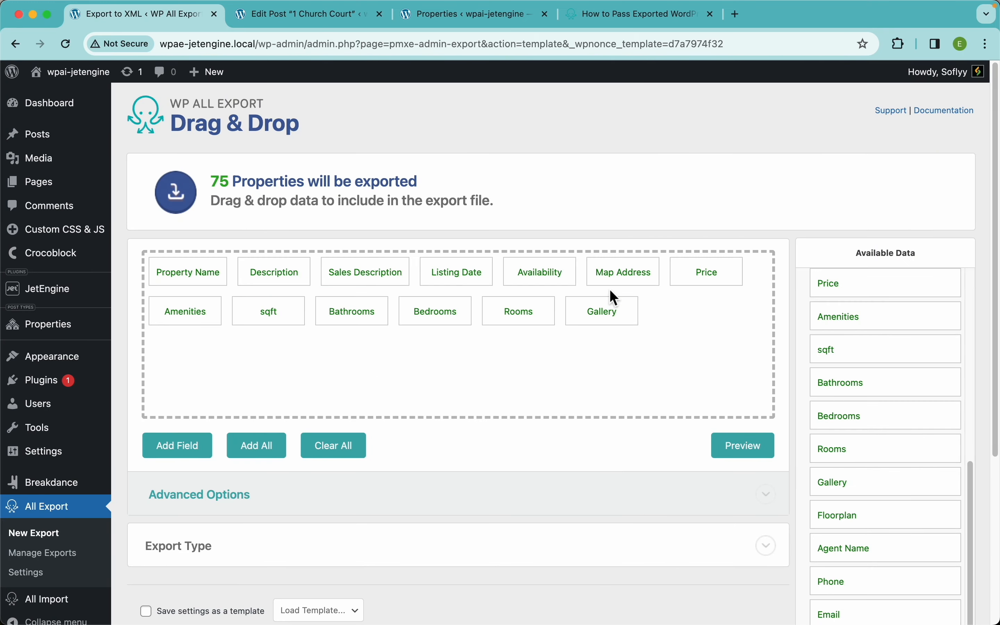
- Add the Featured image field from the Media Images data to the export, between Rooms and Gallery
{"action": "scroll", "coordinate": [913, 423], "scroll_direction": "up", "scroll_amount": 5}
{"action": "scroll", "coordinate": [912, 424], "scroll_direction": "up", "scroll_amount": 3}
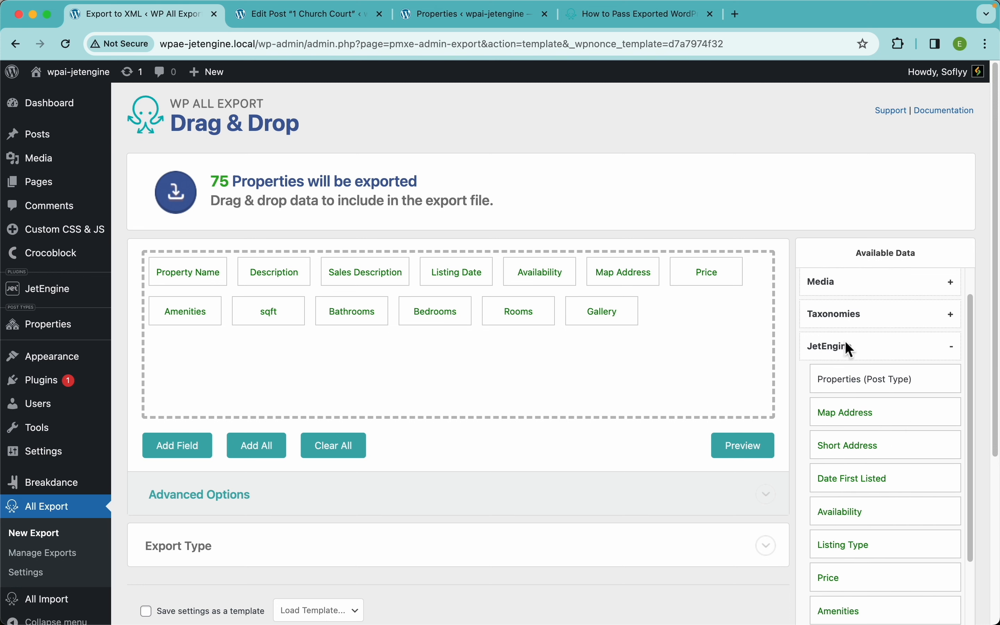
{"action": "scroll", "coordinate": [859, 330], "scroll_direction": "up", "scroll_amount": 2}
{"action": "left_click", "coordinate": [832, 325]}
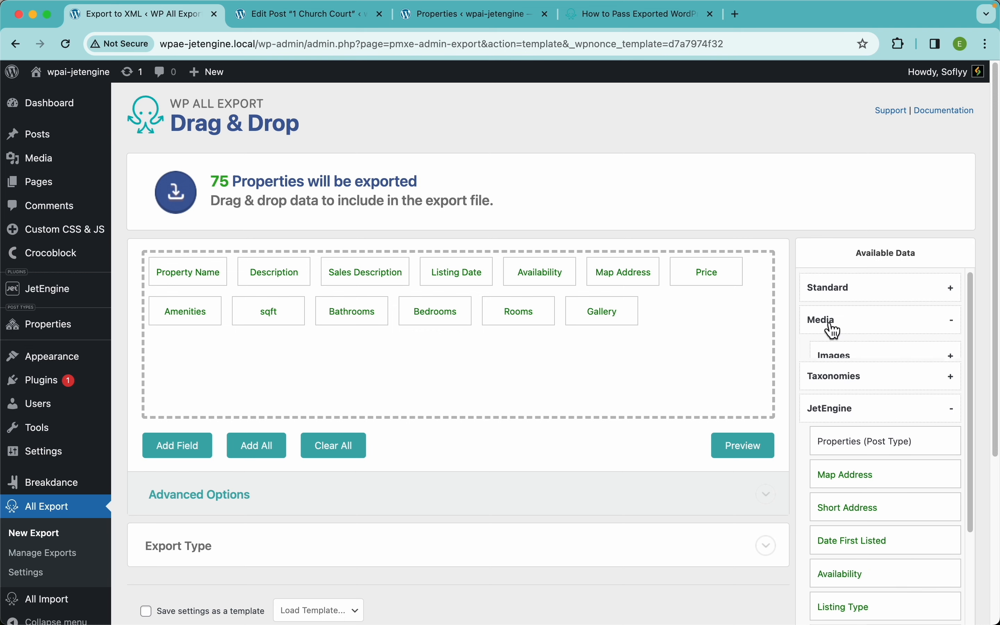
{"action": "left_click", "coordinate": [852, 358]}
{"action": "scroll", "coordinate": [855, 433], "scroll_direction": "down", "scroll_amount": 6}
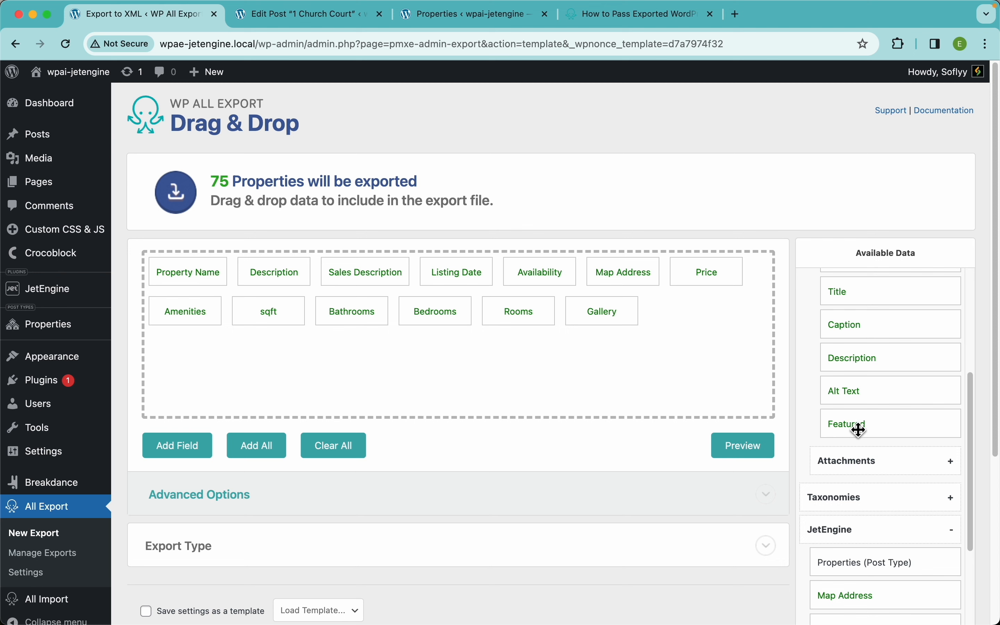
{"action": "left_click_drag", "start_coordinate": [860, 428], "coordinate": [643, 309]}
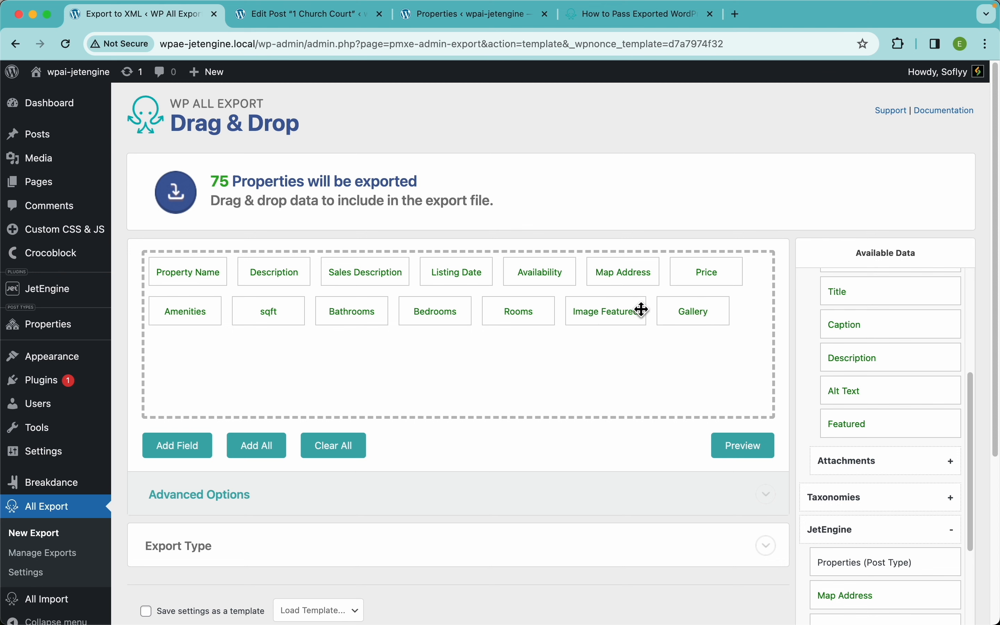
- Preview the export and compare the Image Featured column with the Gallery column for 1 Church Court
{"action": "left_click", "coordinate": [741, 451]}
{"action": "scroll", "coordinate": [670, 289], "scroll_direction": "right", "scroll_amount": 2}
{"action": "scroll", "coordinate": [674, 273], "scroll_direction": "right", "scroll_amount": 5}
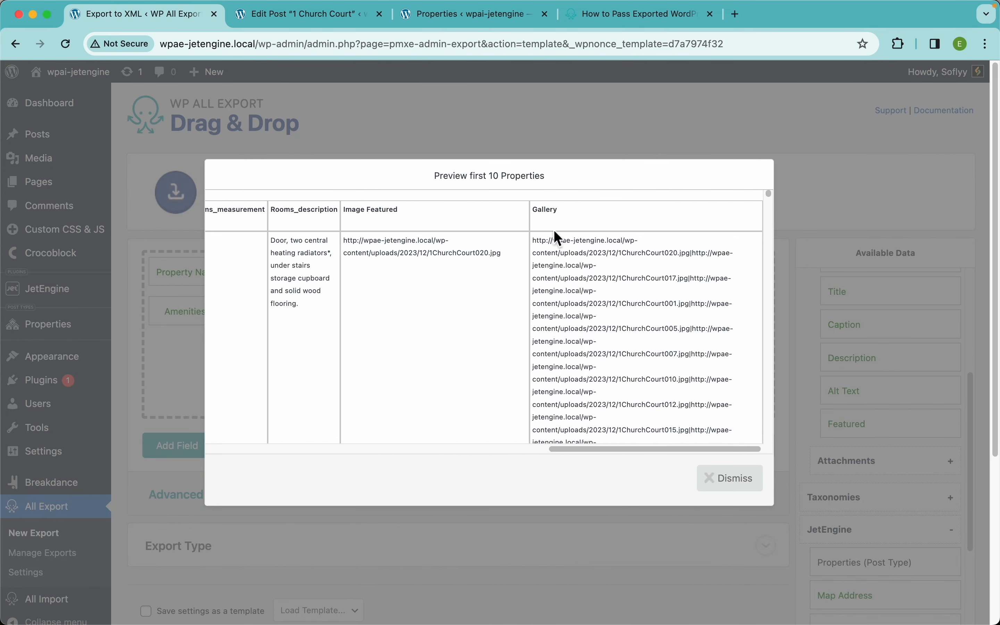
- Close the preview and add the Floorplan, Agent Name, Phone, Email and Link for more details fields after Gallery in the export
{"action": "left_click", "coordinate": [728, 478]}
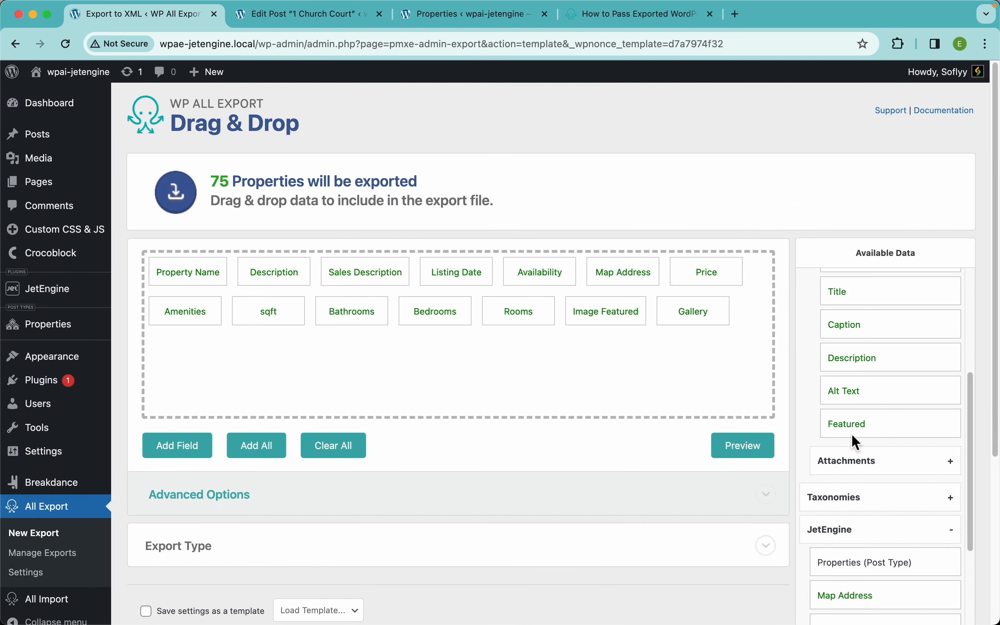
{"action": "scroll", "coordinate": [894, 427], "scroll_direction": "down", "scroll_amount": 10}
{"action": "scroll", "coordinate": [896, 432], "scroll_direction": "down", "scroll_amount": 3}
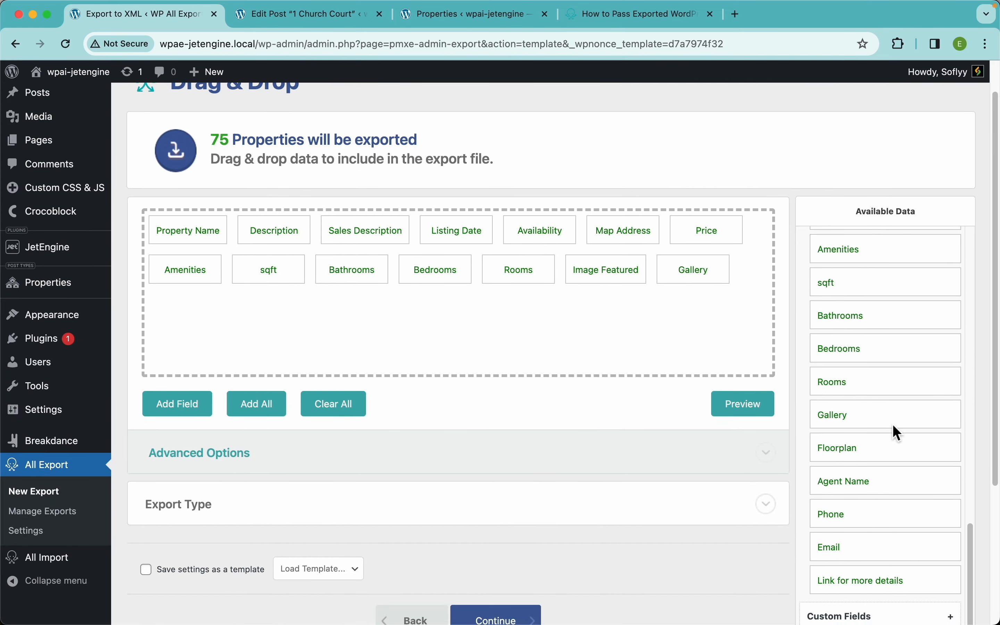
{"action": "left_click_drag", "start_coordinate": [861, 424], "coordinate": [705, 306]}
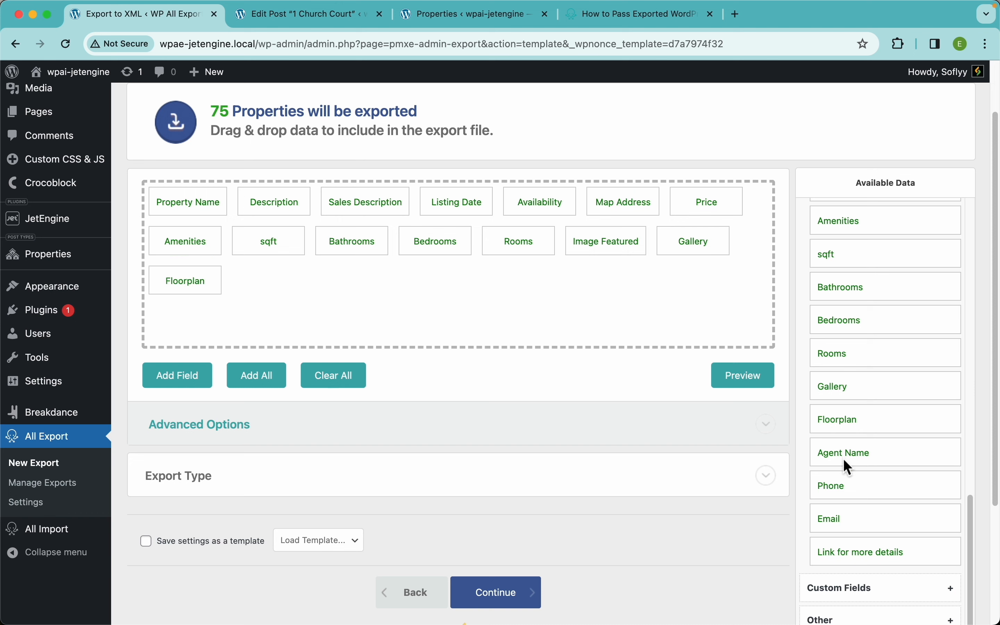
{"action": "left_click_drag", "start_coordinate": [844, 460], "coordinate": [667, 313]}
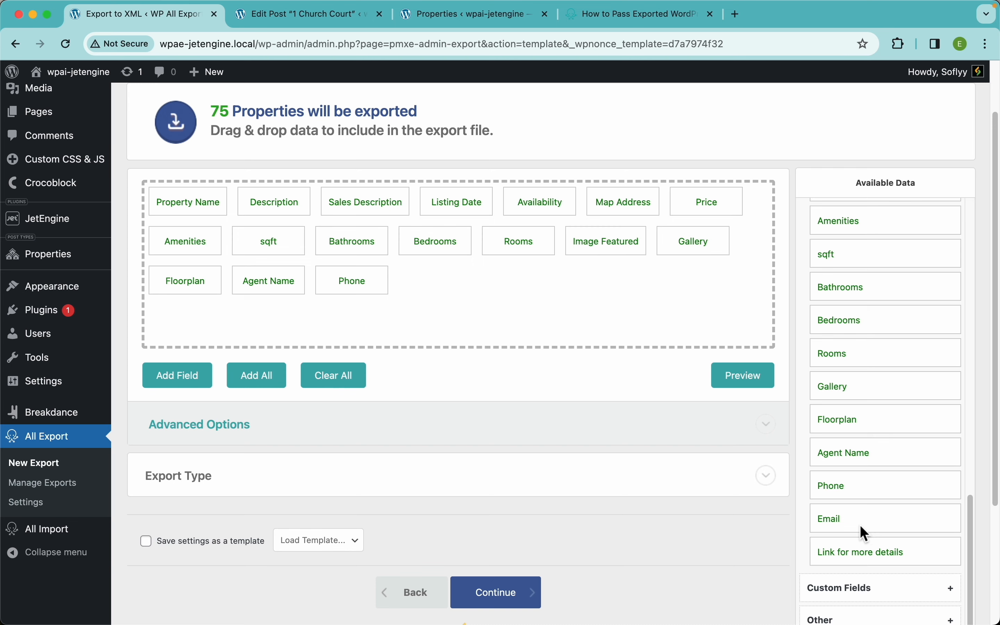
{"action": "left_click_drag", "start_coordinate": [860, 525], "coordinate": [699, 351]}
{"action": "left_click_drag", "start_coordinate": [854, 554], "coordinate": [624, 295]}
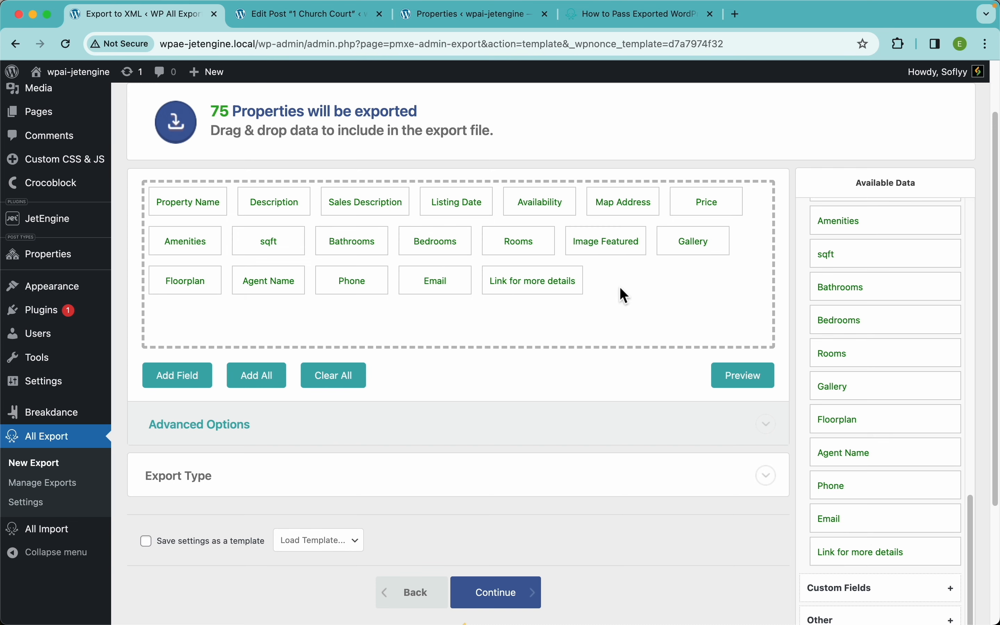
- Preview the first 10 properties, check all columns from Property Name through Link for more details, and close the preview
{"action": "left_click", "coordinate": [741, 378]}
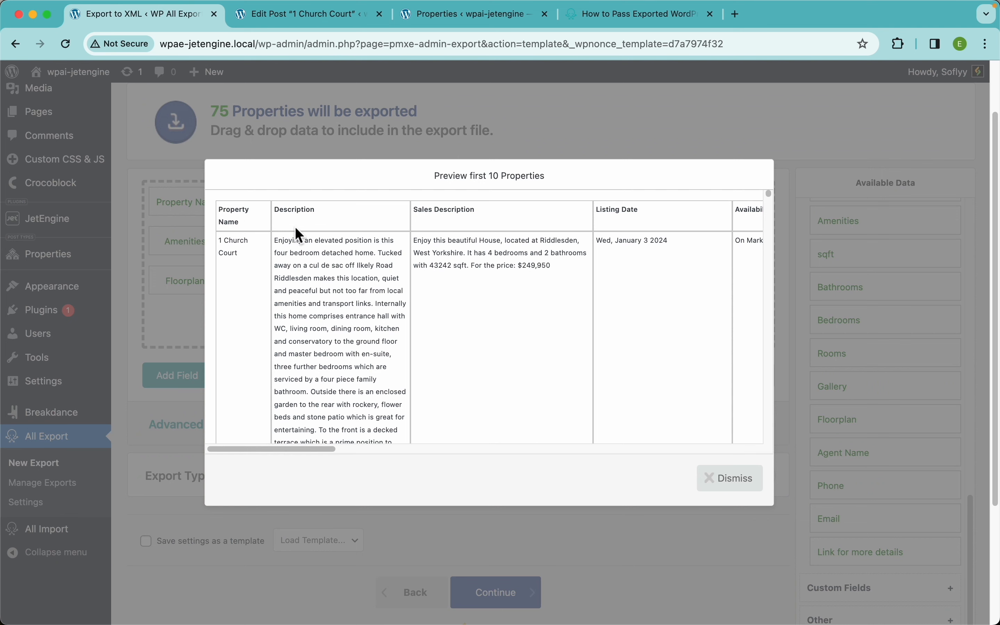
{"action": "scroll", "coordinate": [509, 239], "scroll_direction": "right", "scroll_amount": 10}
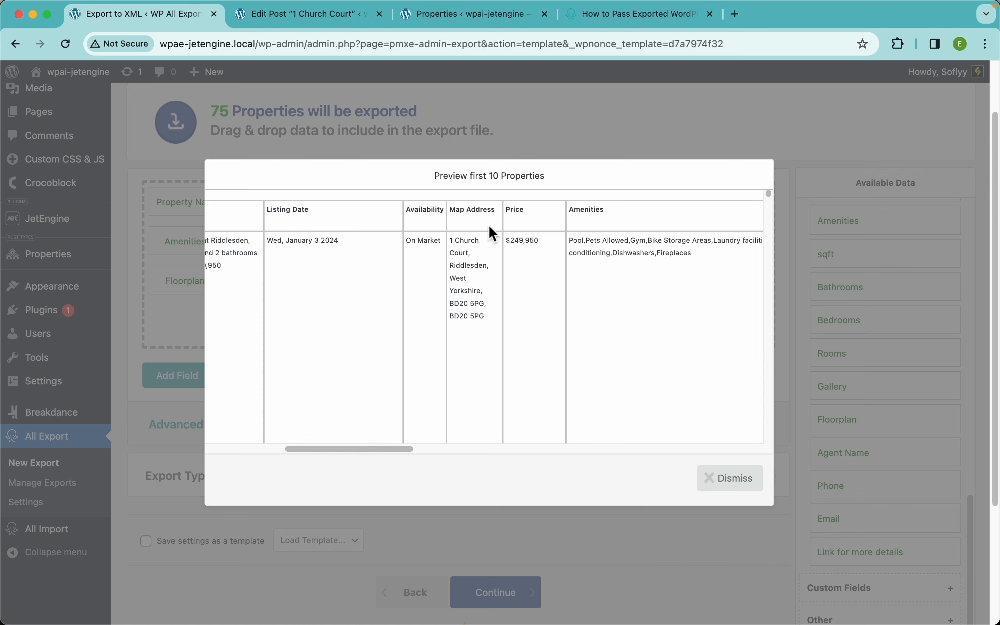
{"action": "scroll", "coordinate": [566, 225], "scroll_direction": "right", "scroll_amount": 10}
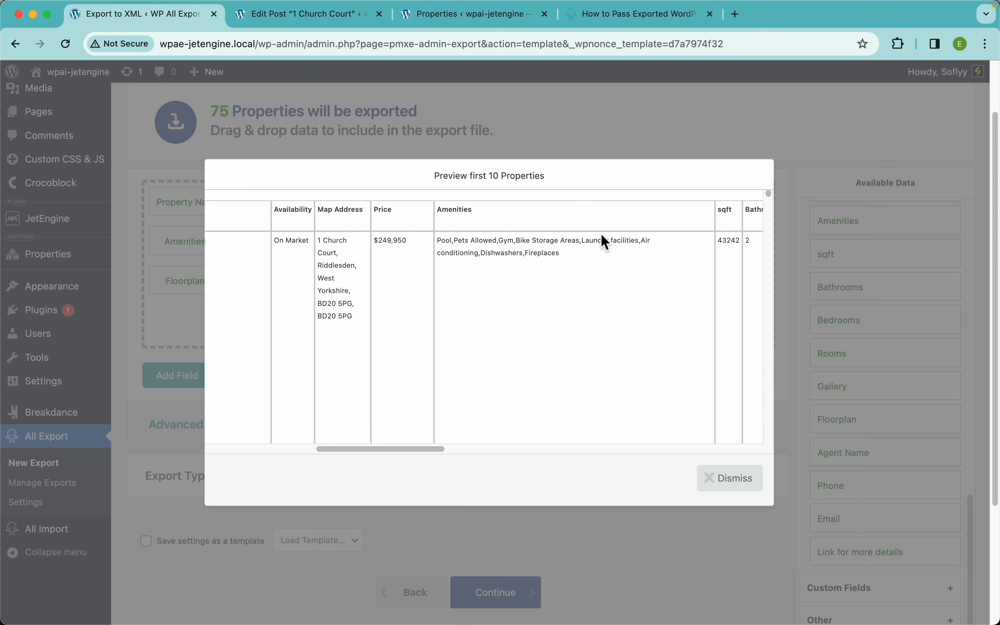
{"action": "scroll", "coordinate": [426, 261], "scroll_direction": "right", "scroll_amount": 5}
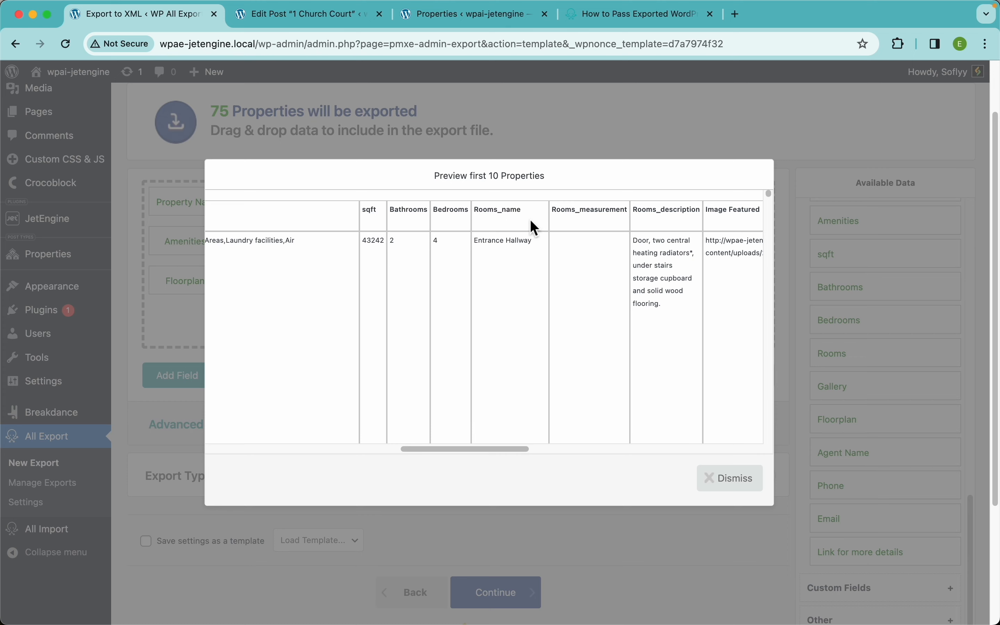
{"action": "scroll", "coordinate": [531, 223], "scroll_direction": "right", "scroll_amount": 10}
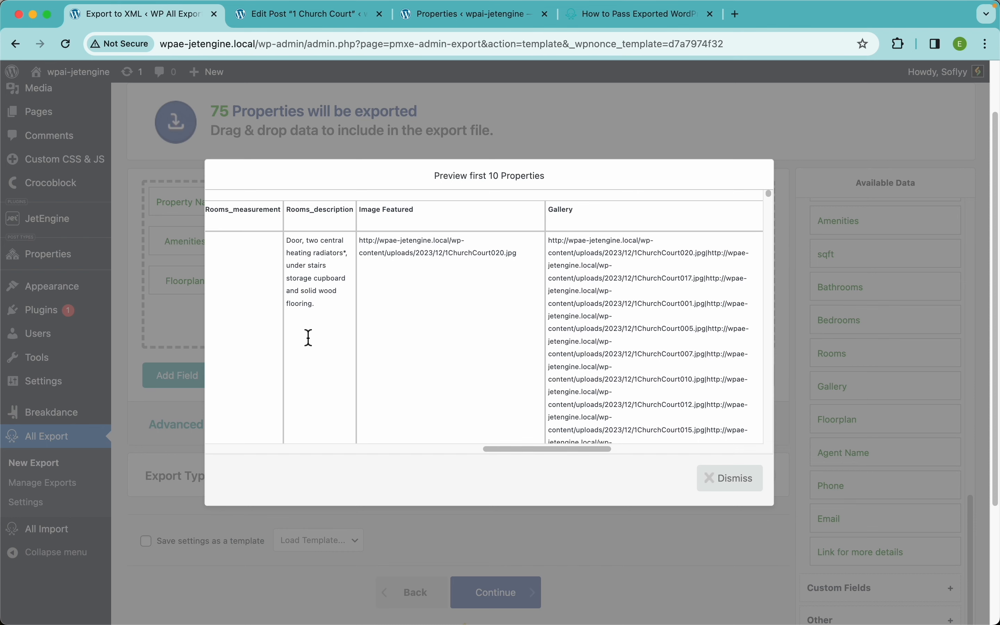
{"action": "scroll", "coordinate": [540, 232], "scroll_direction": "right", "scroll_amount": 5}
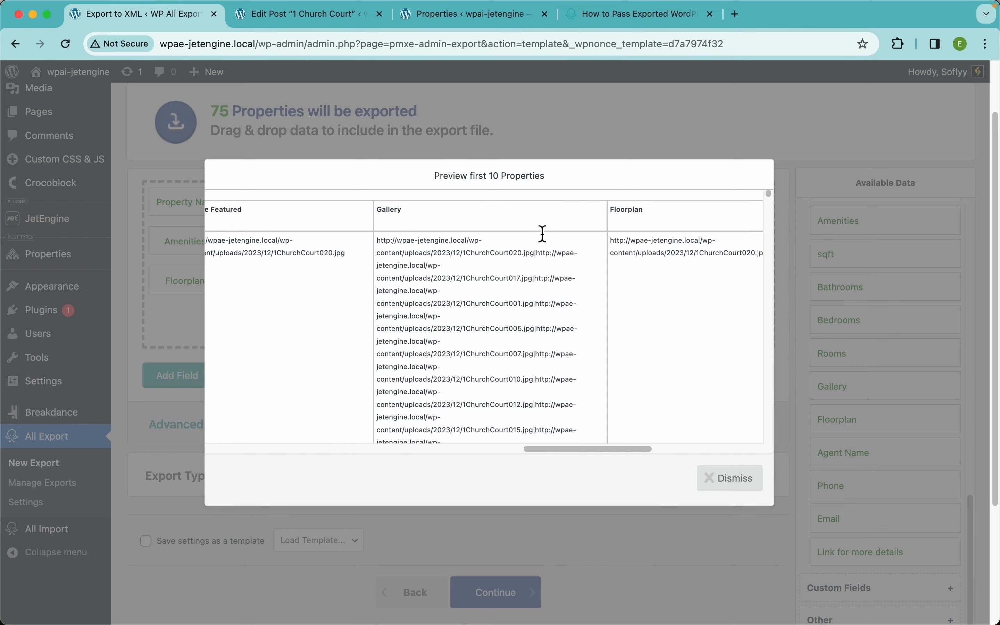
{"action": "scroll", "coordinate": [542, 234], "scroll_direction": "right", "scroll_amount": 5}
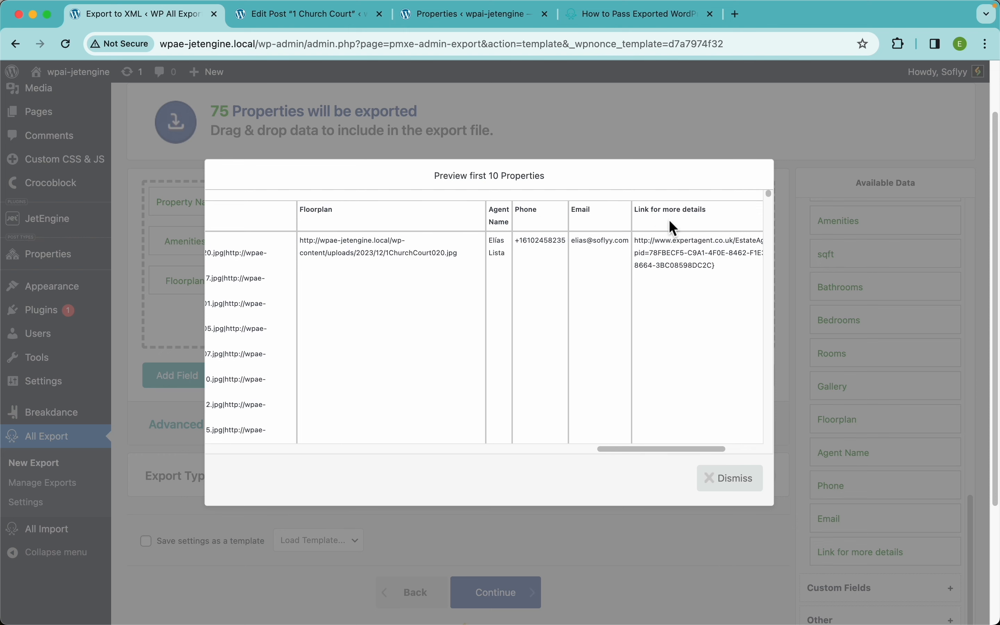
{"action": "scroll", "coordinate": [435, 306], "scroll_direction": "left", "scroll_amount": 10}
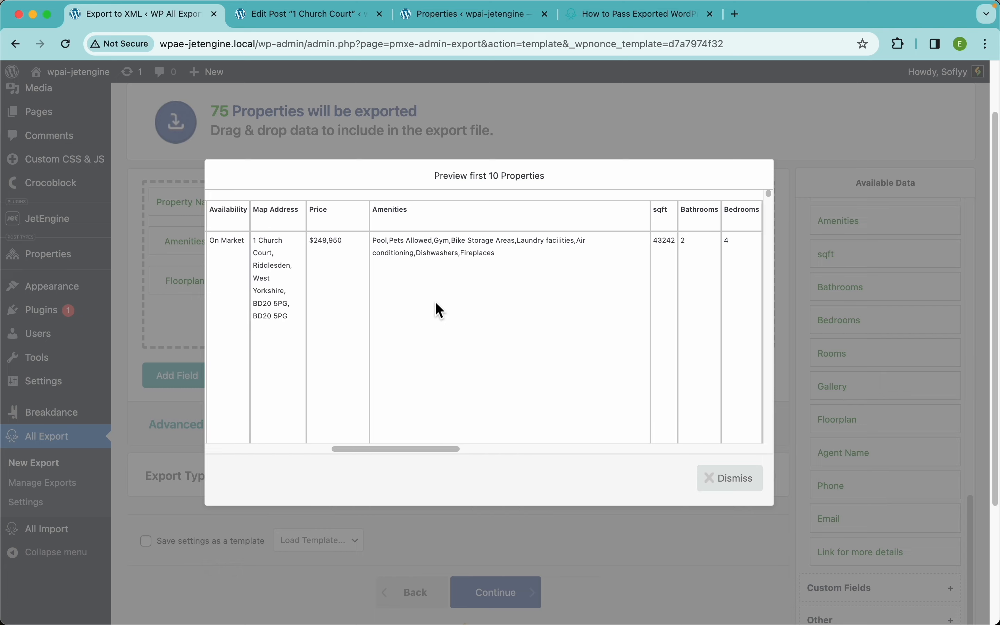
{"action": "scroll", "coordinate": [440, 310], "scroll_direction": "left", "scroll_amount": 2}
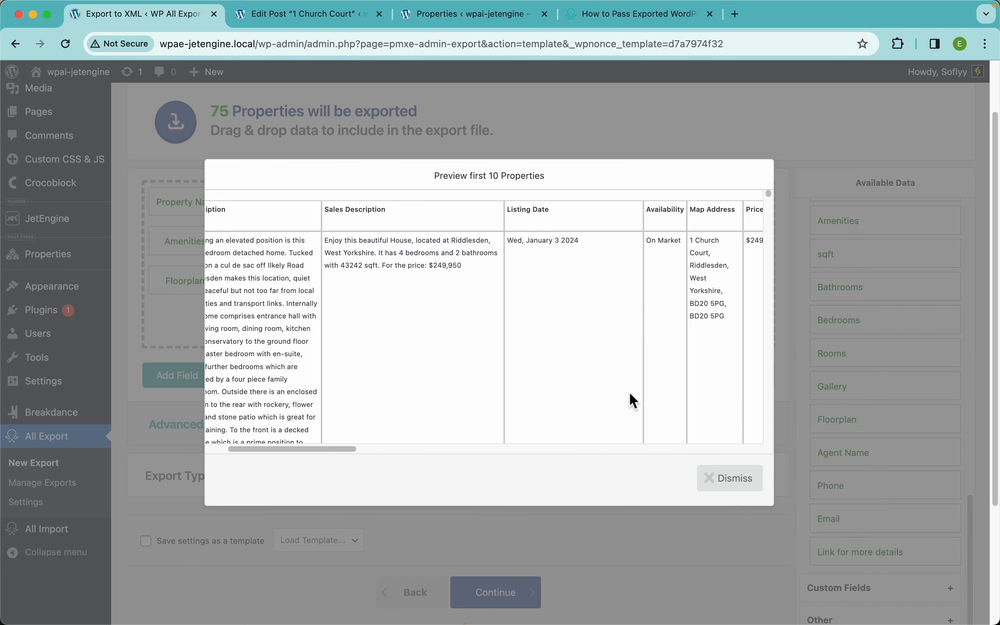
{"action": "left_click", "coordinate": [715, 480]}
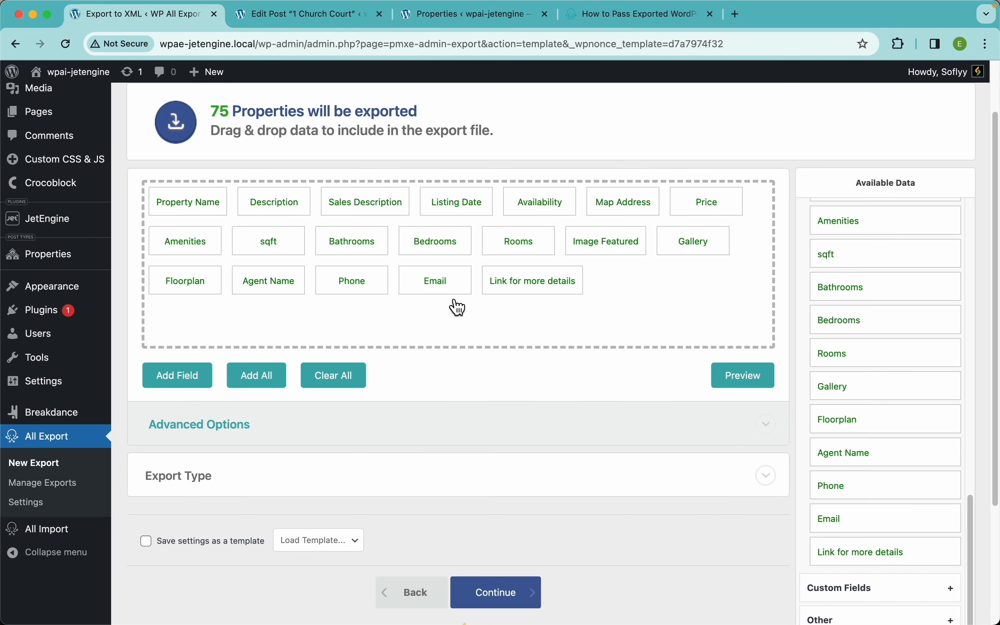
- Expand the Advanced Options and examine the Separator and CSV Header Row settings
{"action": "left_click", "coordinate": [446, 425]}
{"action": "scroll", "coordinate": [442, 429], "scroll_direction": "down", "scroll_amount": 3}
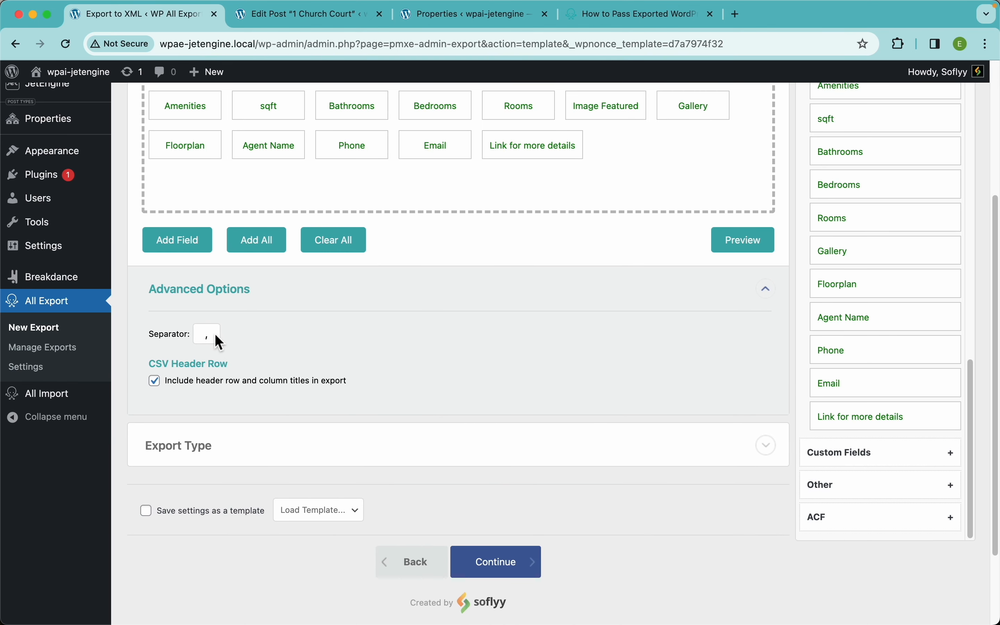
{"action": "left_click_drag", "start_coordinate": [215, 335], "coordinate": [196, 336]}
{"action": "double_click", "coordinate": [208, 335]}
{"action": "type", "text": ";"}
- Expand the Export Type settings and review the available spreadsheet file formats, keeping CSV File
{"action": "scroll", "coordinate": [487, 385], "scroll_direction": "down", "scroll_amount": 3}
{"action": "left_click", "coordinate": [273, 390]}
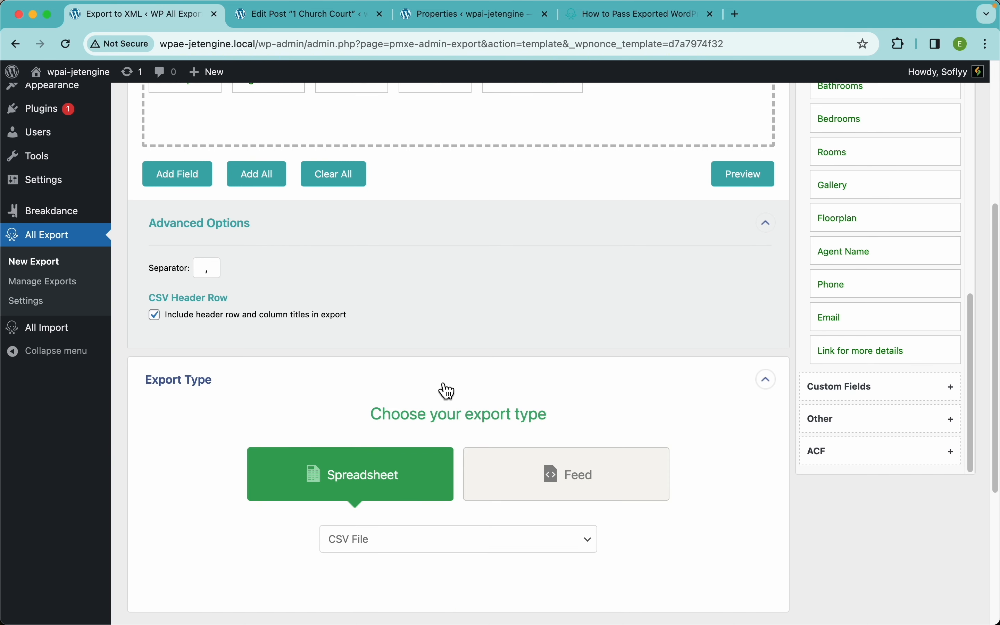
{"action": "scroll", "coordinate": [447, 390], "scroll_direction": "down", "scroll_amount": 5}
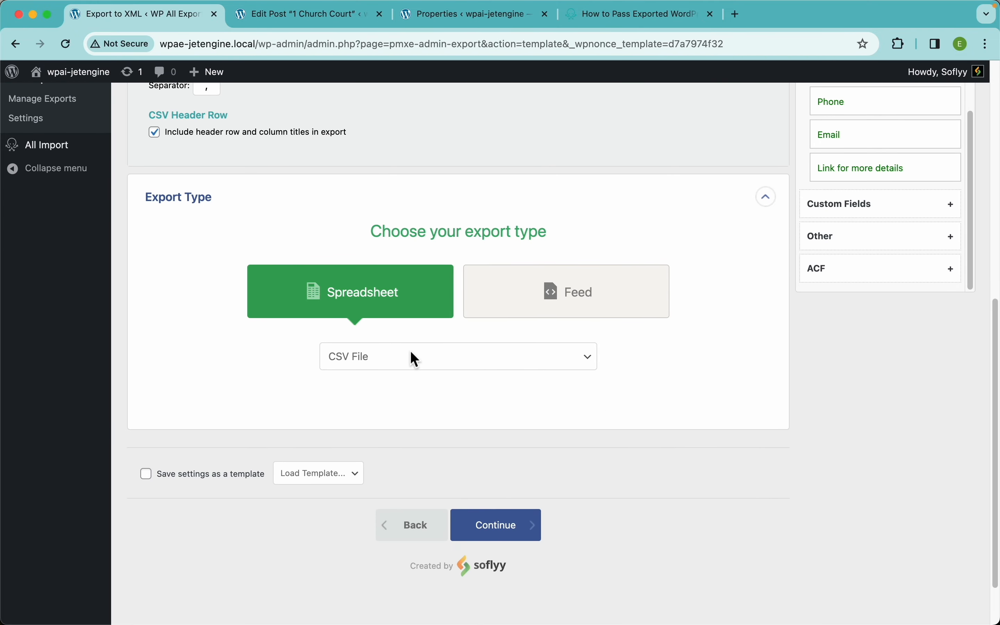
{"action": "left_click", "coordinate": [411, 351]}
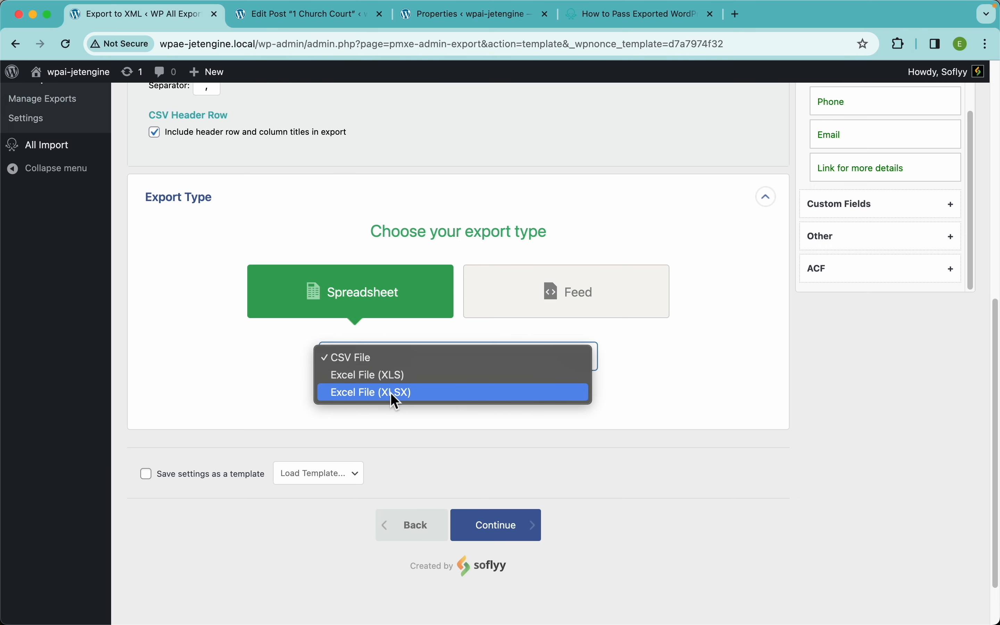
{"action": "left_click", "coordinate": [633, 379]}
- Switch the export type to Feed with Simple XML Feed, examine the XML preview of the properties, and close it
{"action": "left_click", "coordinate": [582, 308]}
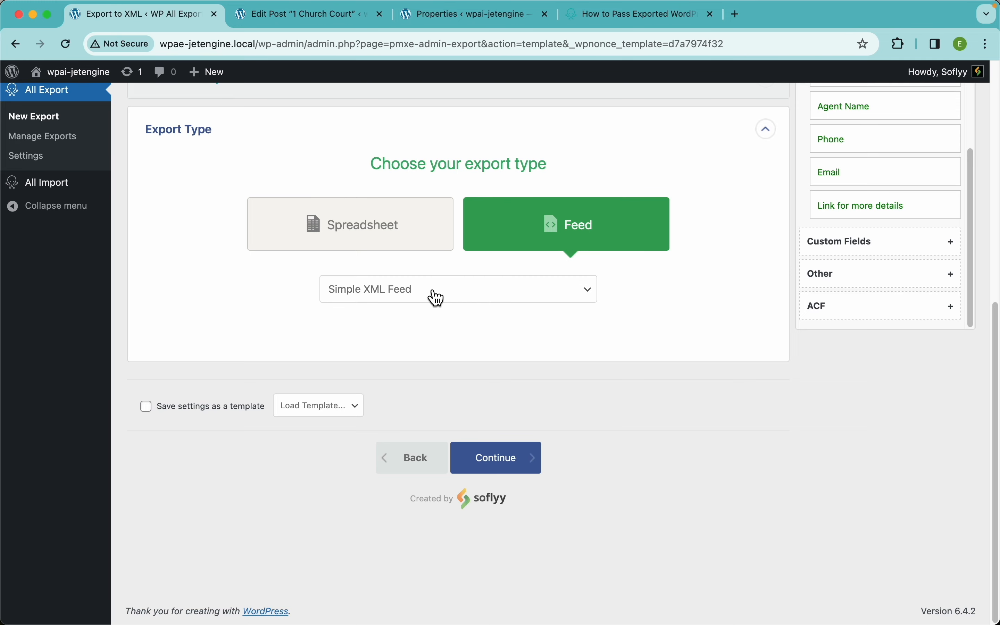
{"action": "scroll", "coordinate": [673, 294], "scroll_direction": "up", "scroll_amount": 5}
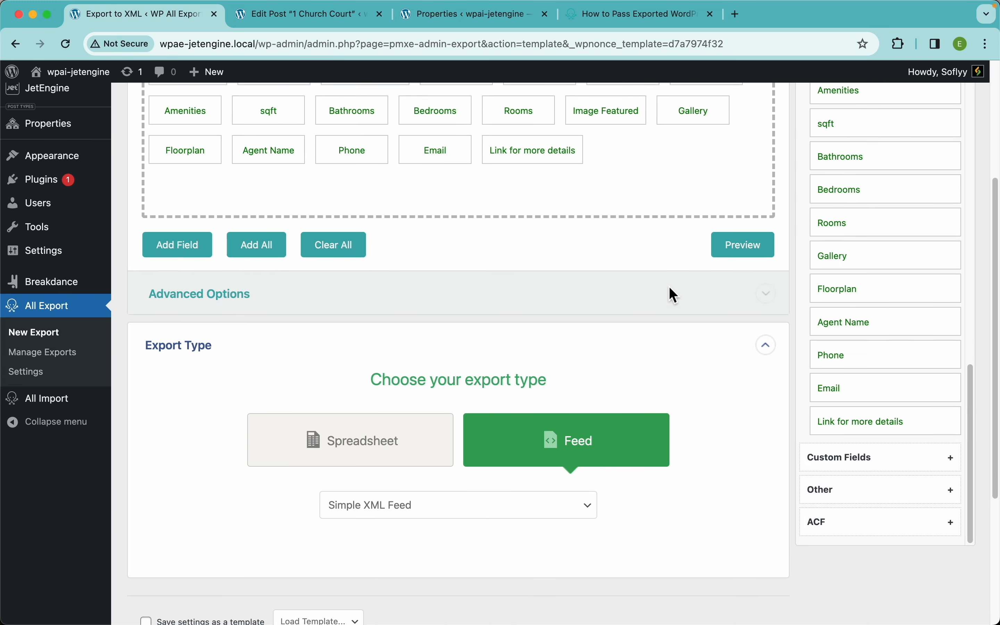
{"action": "left_click", "coordinate": [743, 248]}
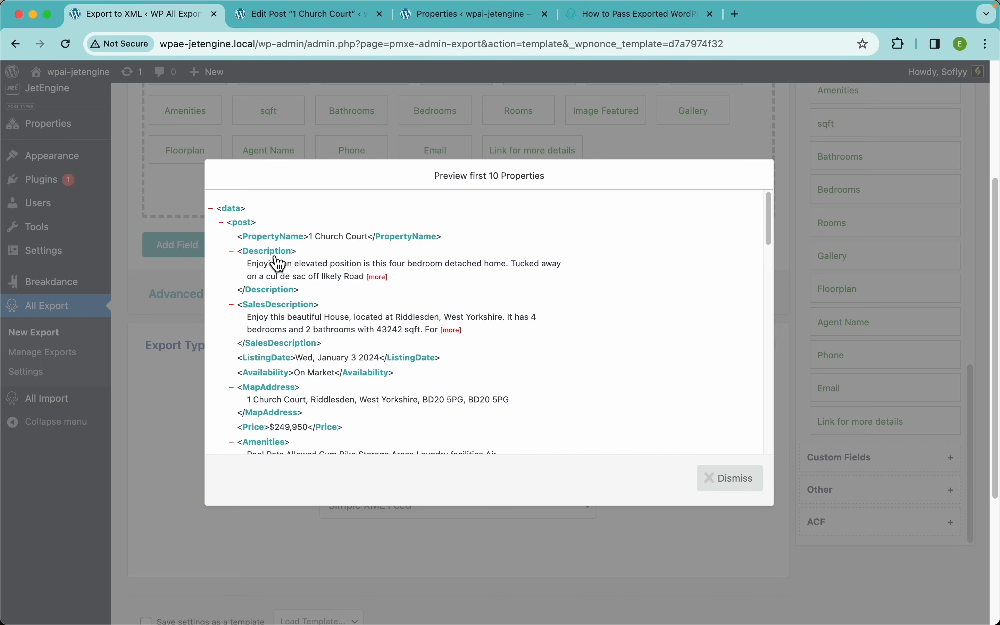
{"action": "scroll", "coordinate": [326, 276], "scroll_direction": "down", "scroll_amount": 3}
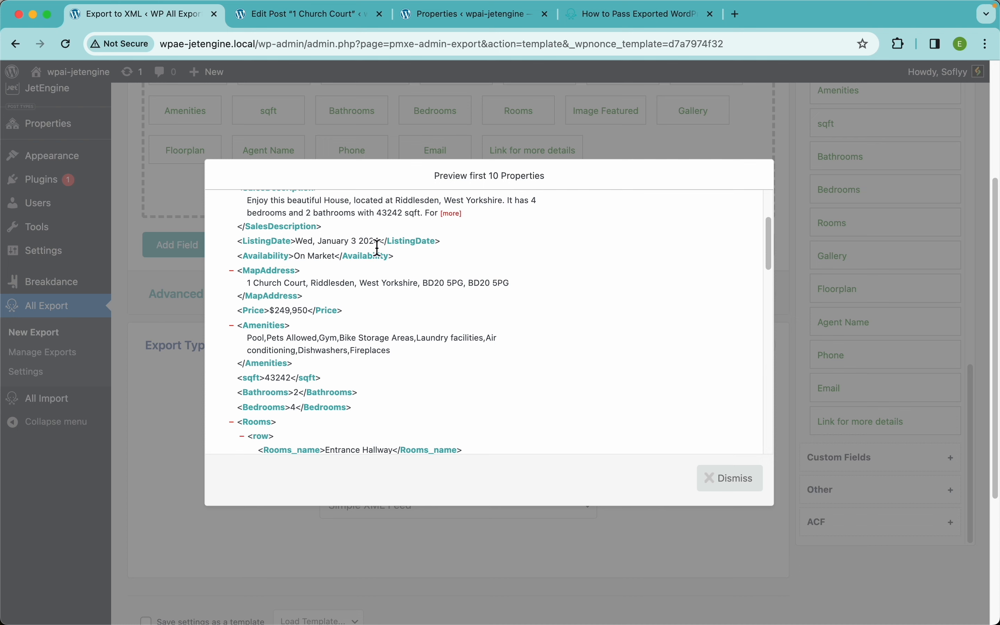
{"action": "left_click_drag", "start_coordinate": [384, 247], "coordinate": [298, 245]}
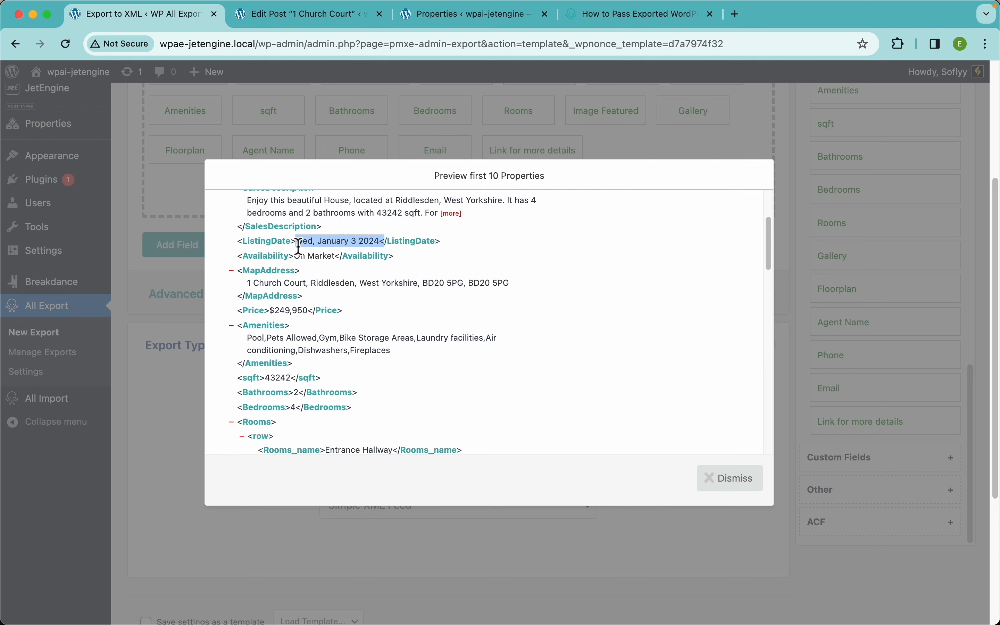
{"action": "left_click", "coordinate": [464, 323]}
{"action": "scroll", "coordinate": [384, 368], "scroll_direction": "down", "scroll_amount": 5}
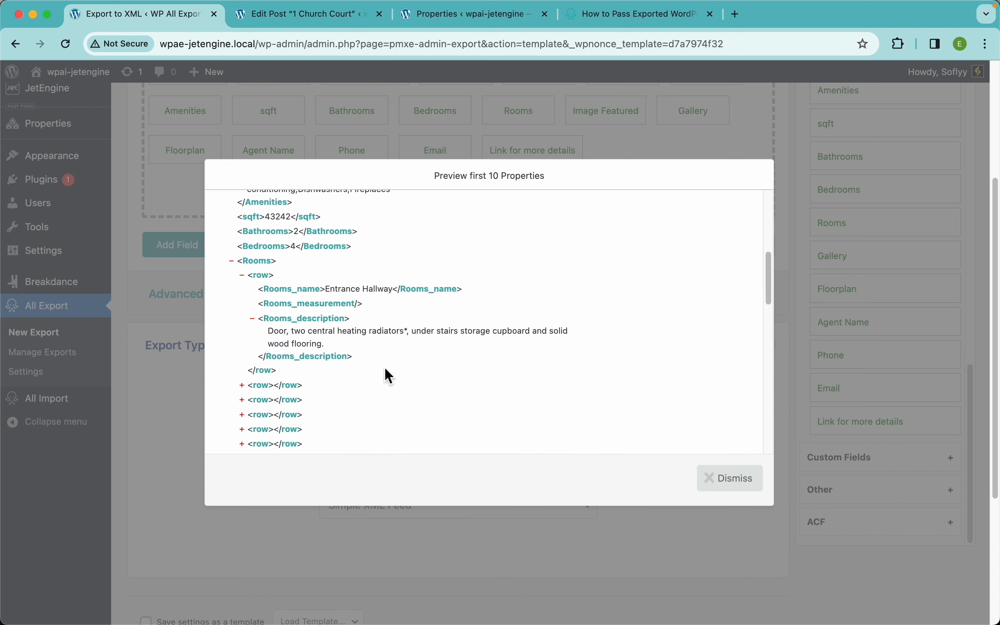
{"action": "scroll", "coordinate": [397, 343], "scroll_direction": "down", "scroll_amount": 6}
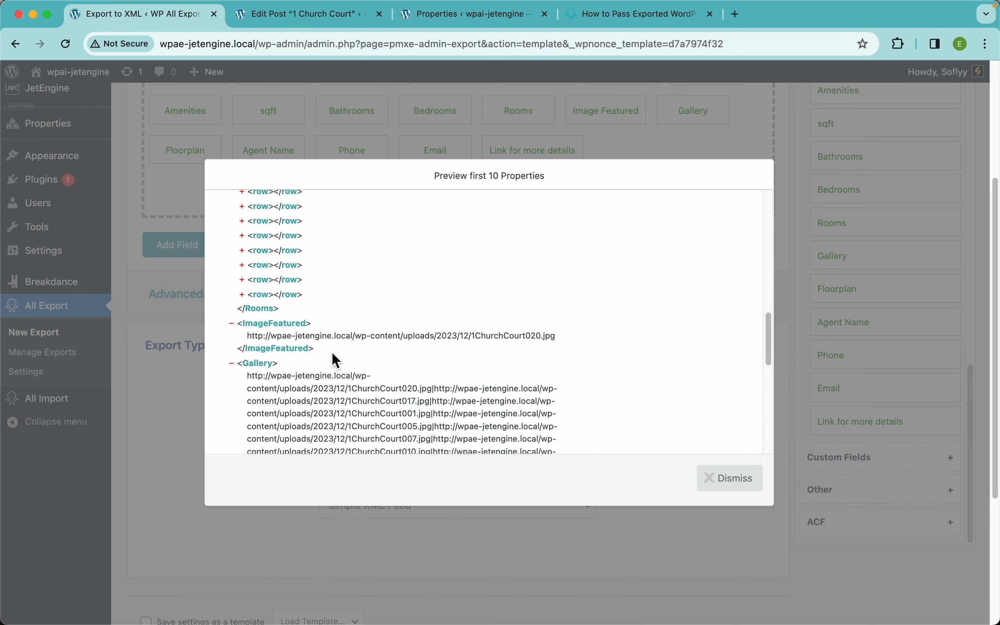
{"action": "scroll", "coordinate": [367, 330], "scroll_direction": "down", "scroll_amount": 10}
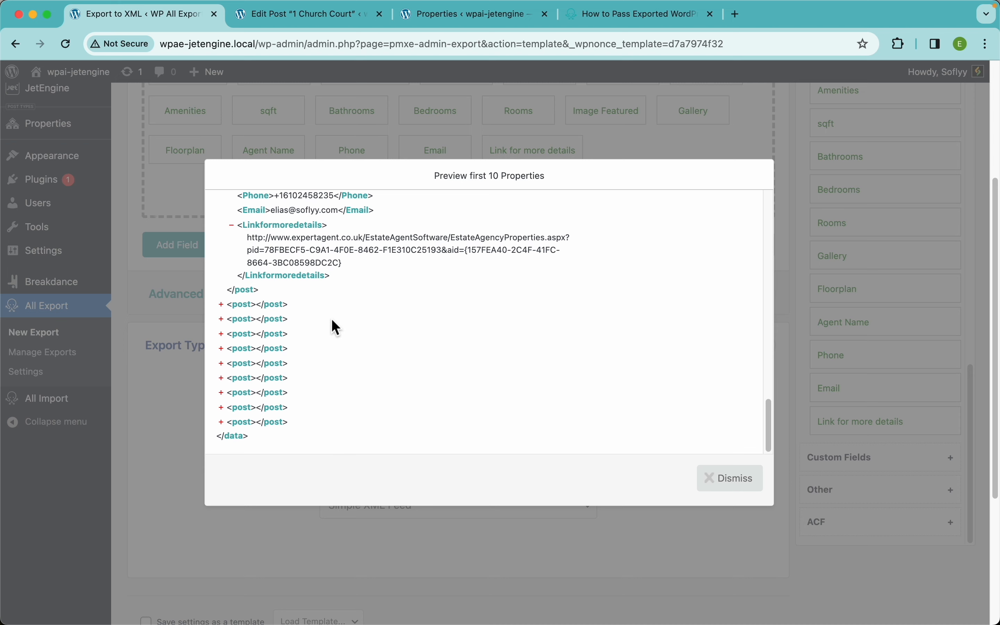
{"action": "scroll", "coordinate": [401, 273], "scroll_direction": "up", "scroll_amount": 20}
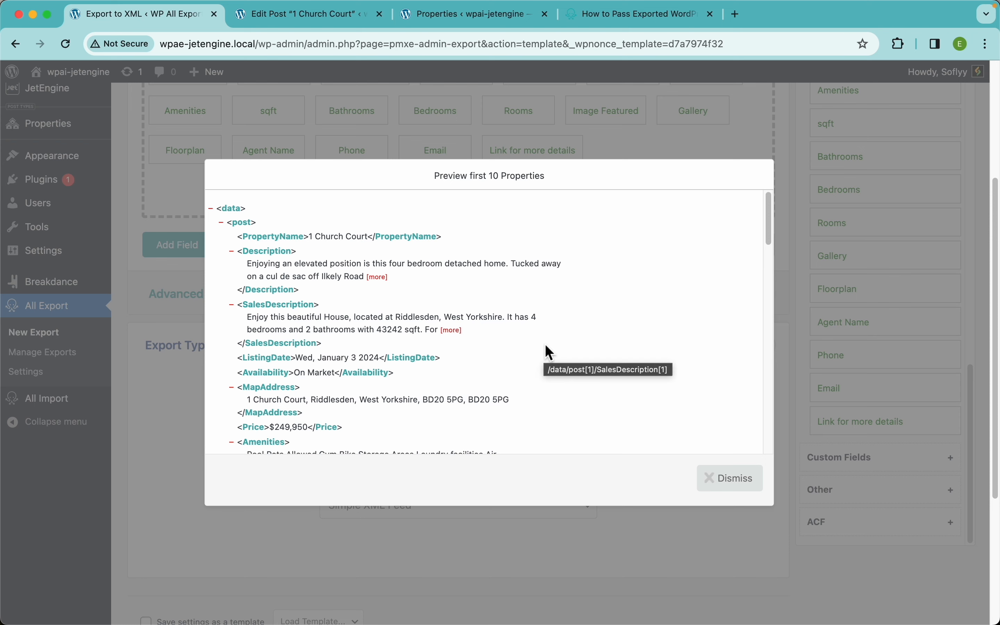
{"action": "left_click", "coordinate": [734, 479]}
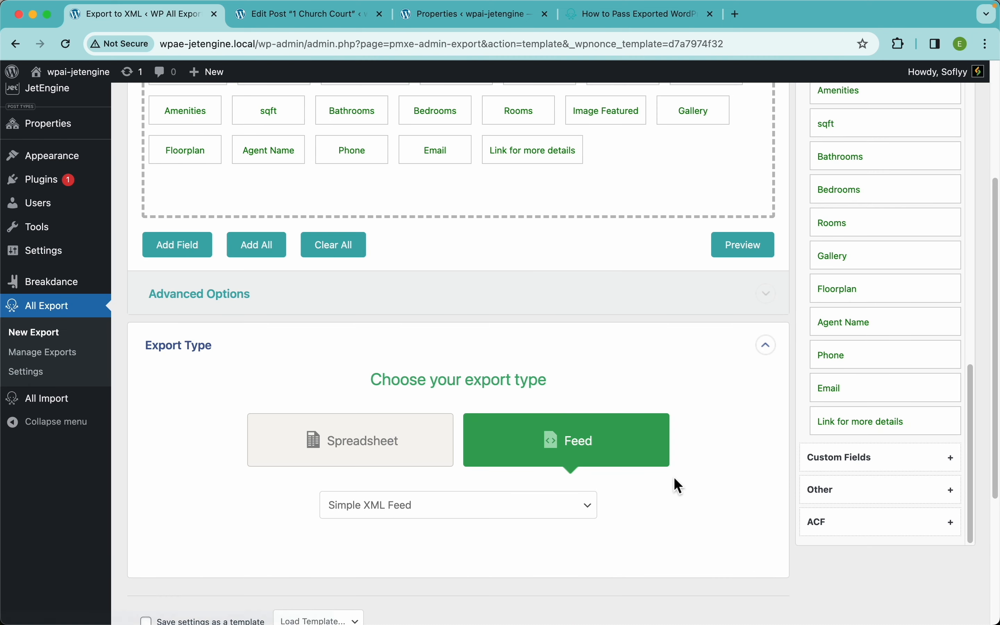
- Change the feed type to Custom XML Feed and place the cursor inside the post element in the XML Editor
{"action": "left_click", "coordinate": [561, 511]}
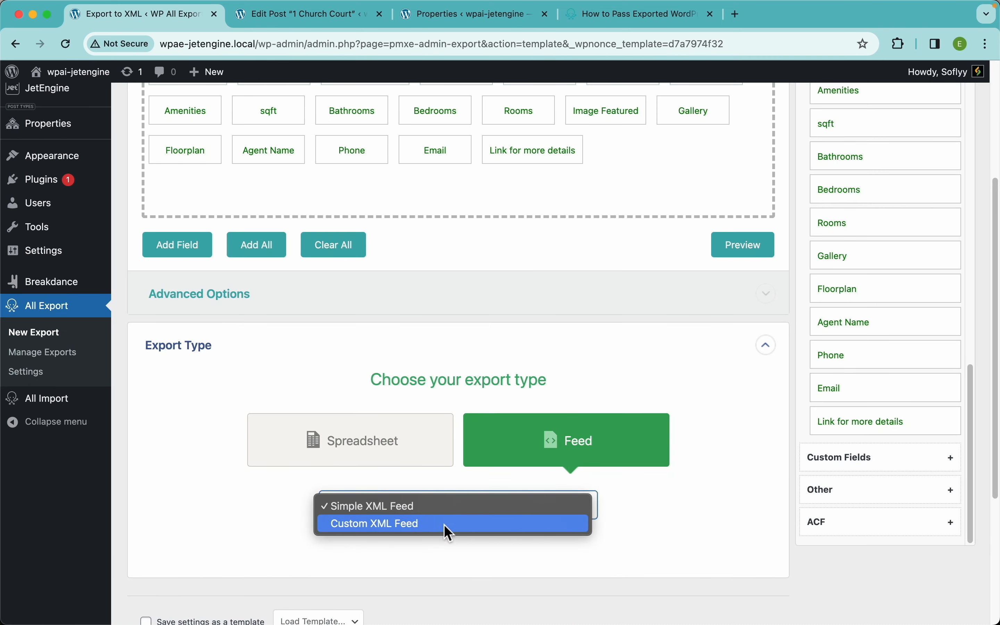
{"action": "left_click", "coordinate": [409, 524]}
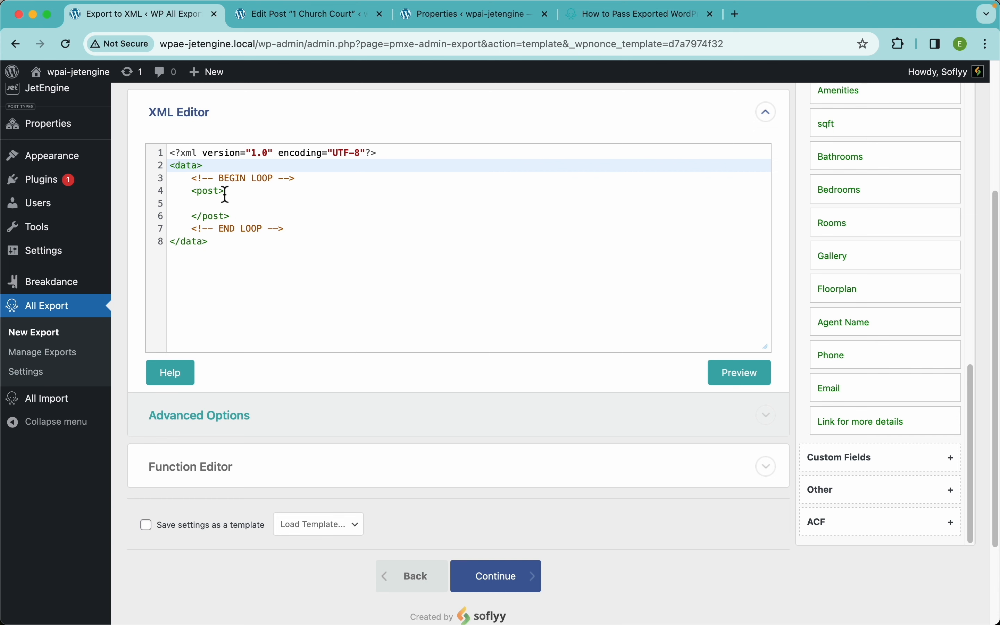
{"action": "left_click", "coordinate": [234, 207]}
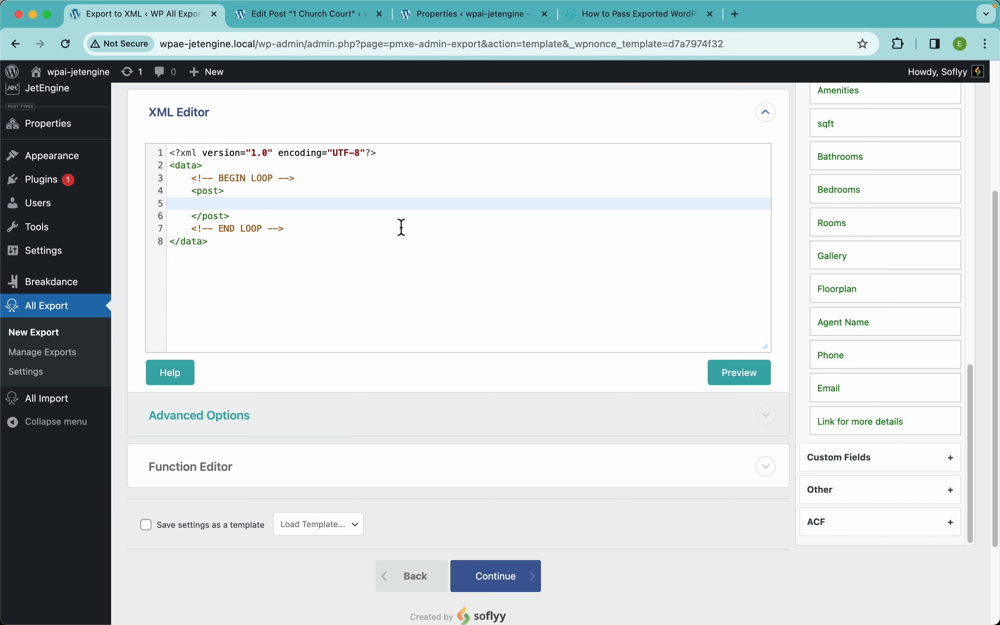
- Set the export type back to Spreadsheet with the CSV File format and go to the end of the export template
{"action": "scroll", "coordinate": [400, 225], "scroll_direction": "up", "scroll_amount": 5}
{"action": "left_click", "coordinate": [295, 219]}
{"action": "left_click", "coordinate": [381, 308]}
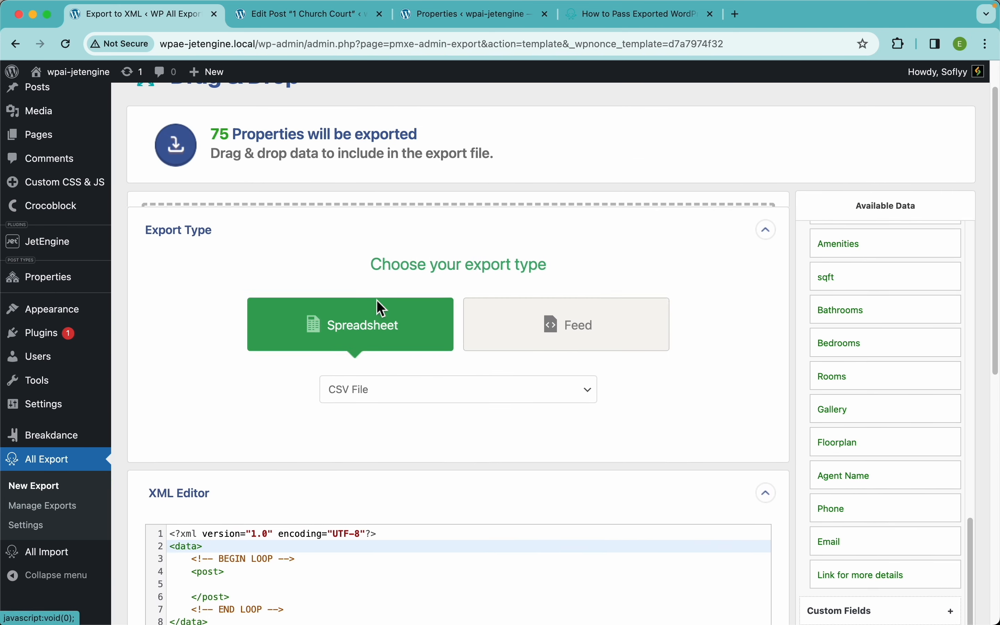
{"action": "scroll", "coordinate": [415, 451], "scroll_direction": "down", "scroll_amount": 5}
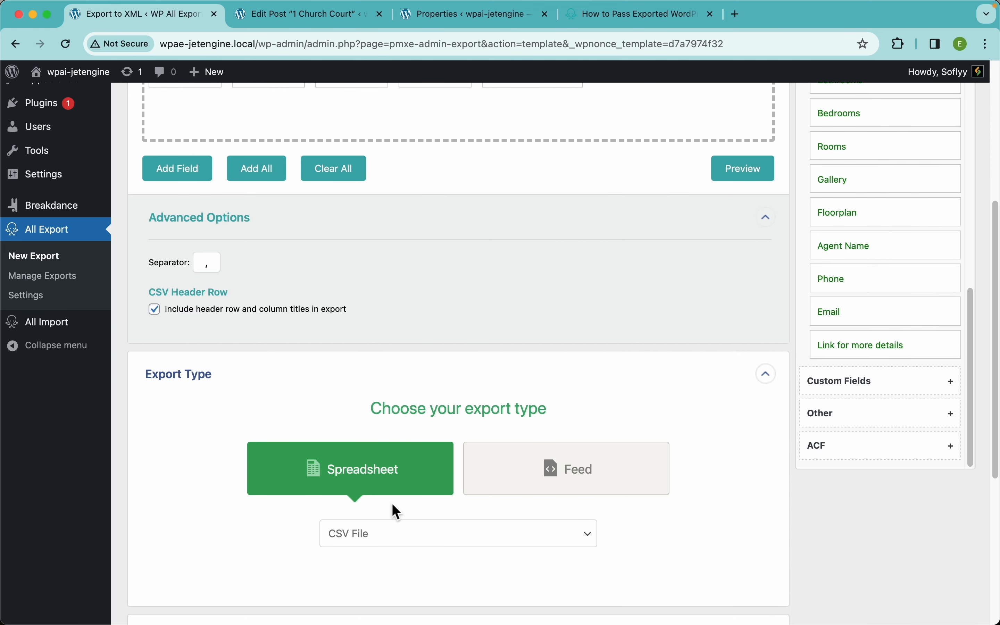
{"action": "scroll", "coordinate": [396, 504], "scroll_direction": "down", "scroll_amount": 5}
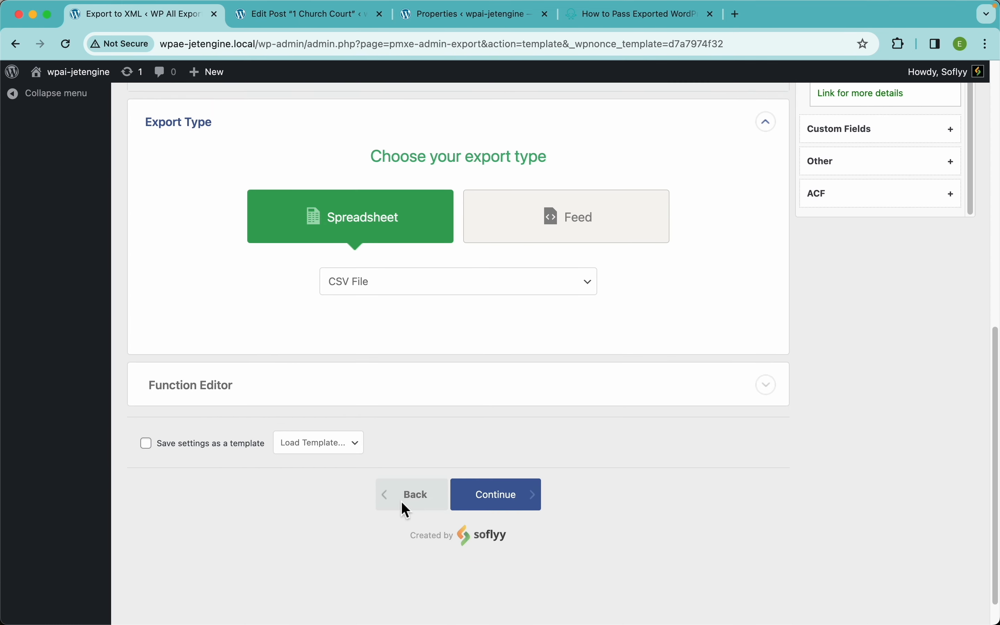
- Continue to the Export Settings page and expand the Scheduling Options section
{"action": "left_click", "coordinate": [511, 513]}
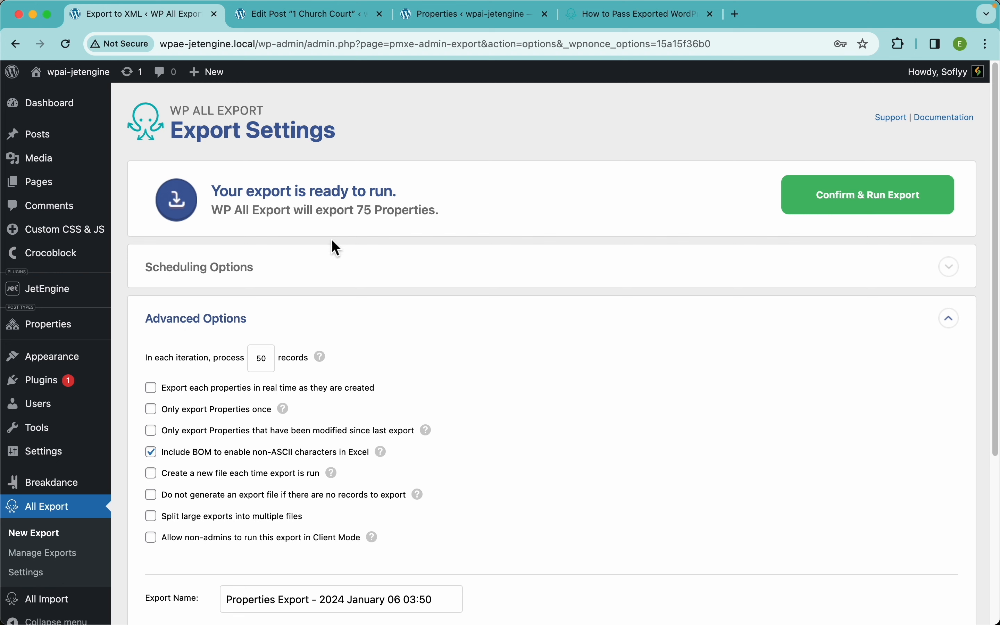
{"action": "scroll", "coordinate": [302, 212], "scroll_direction": "down", "scroll_amount": 3}
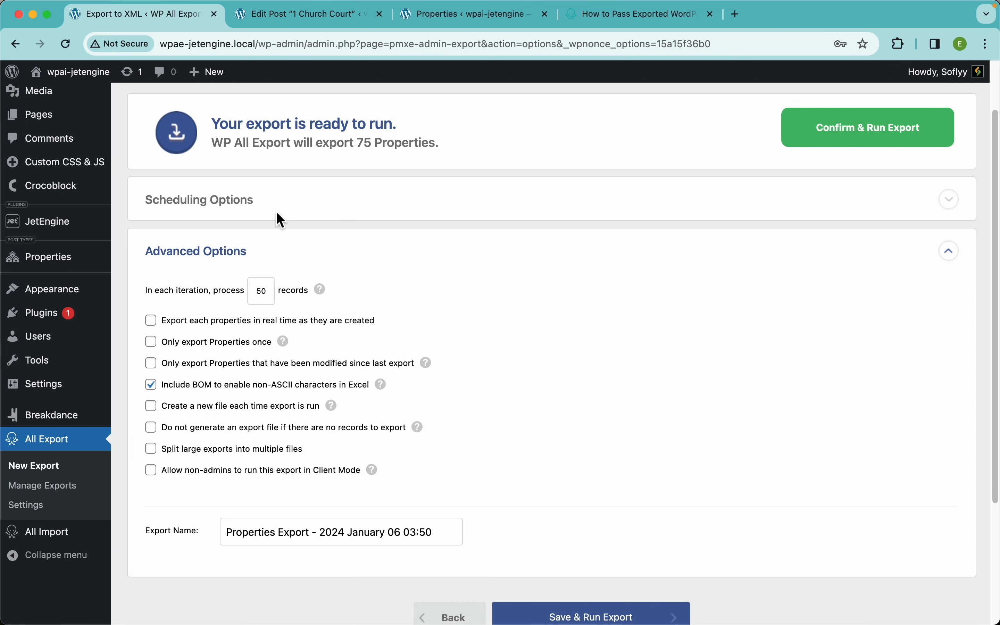
{"action": "left_click", "coordinate": [247, 202]}
{"action": "scroll", "coordinate": [331, 225], "scroll_direction": "down", "scroll_amount": 2}
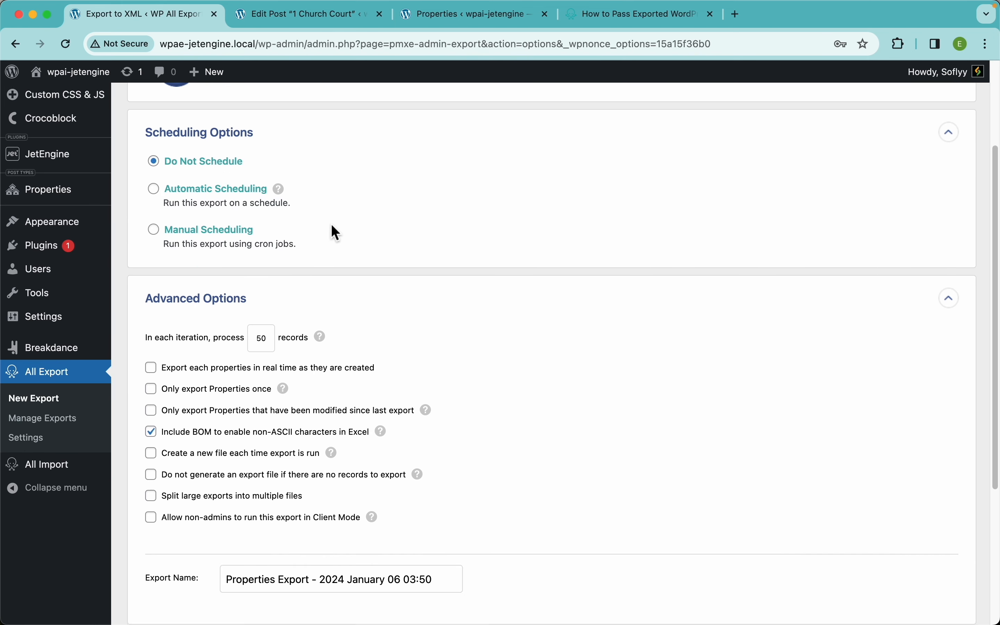
{"action": "scroll", "coordinate": [332, 225], "scroll_direction": "up", "scroll_amount": 2}
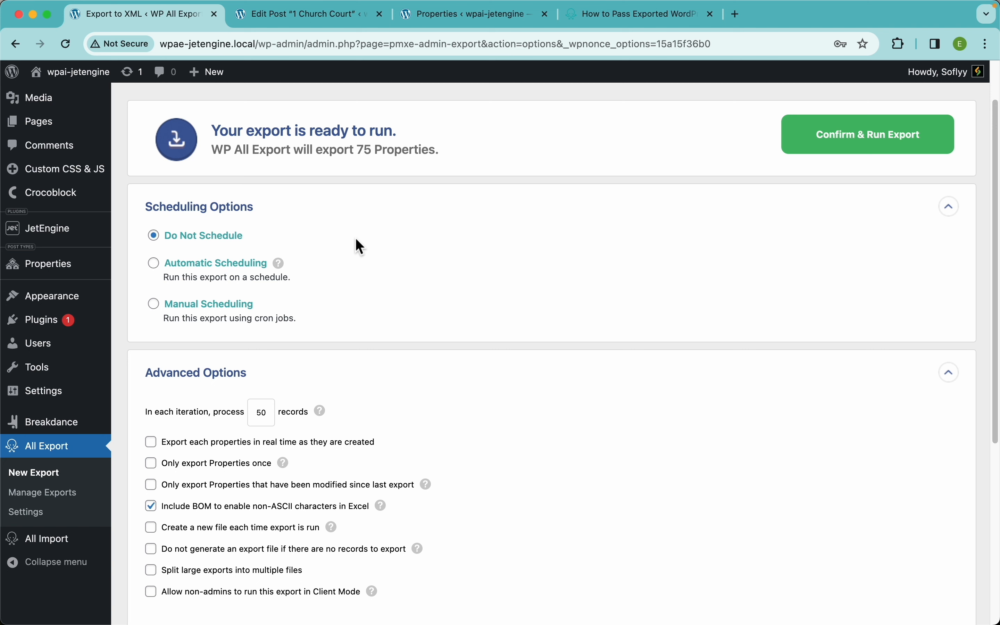
- Choose Automatic Scheduling for the export, running every week on Sunday at 12:00am
{"action": "left_click", "coordinate": [159, 276]}
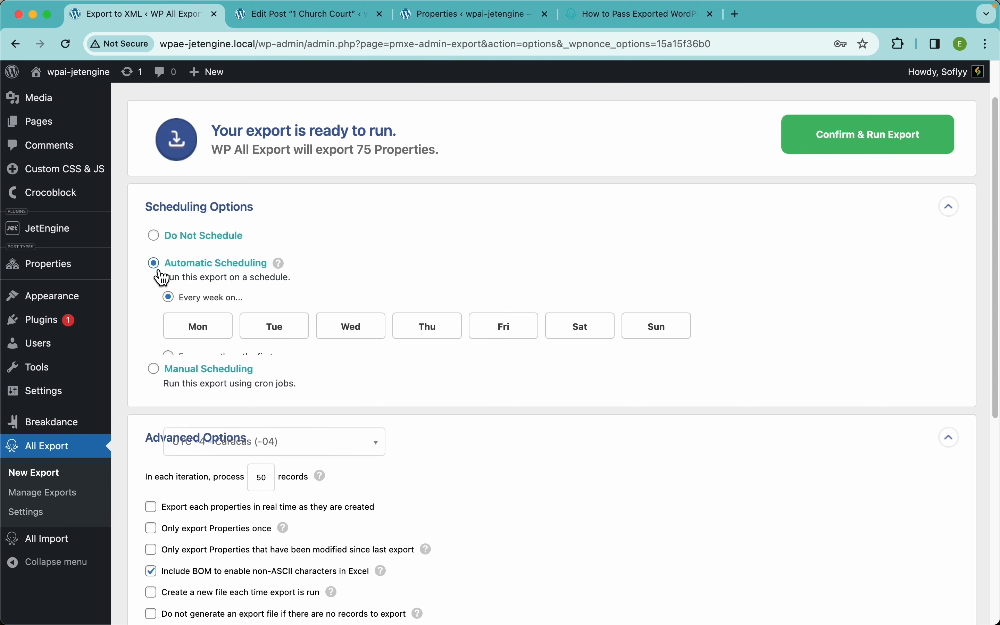
{"action": "scroll", "coordinate": [331, 314], "scroll_direction": "down", "scroll_amount": 2}
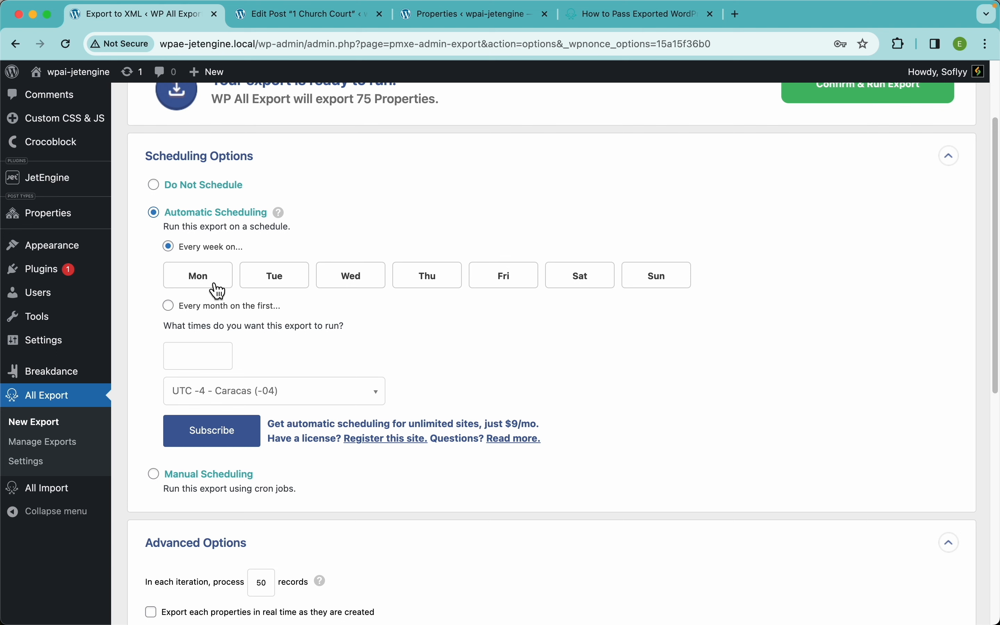
{"action": "left_click", "coordinate": [657, 283]}
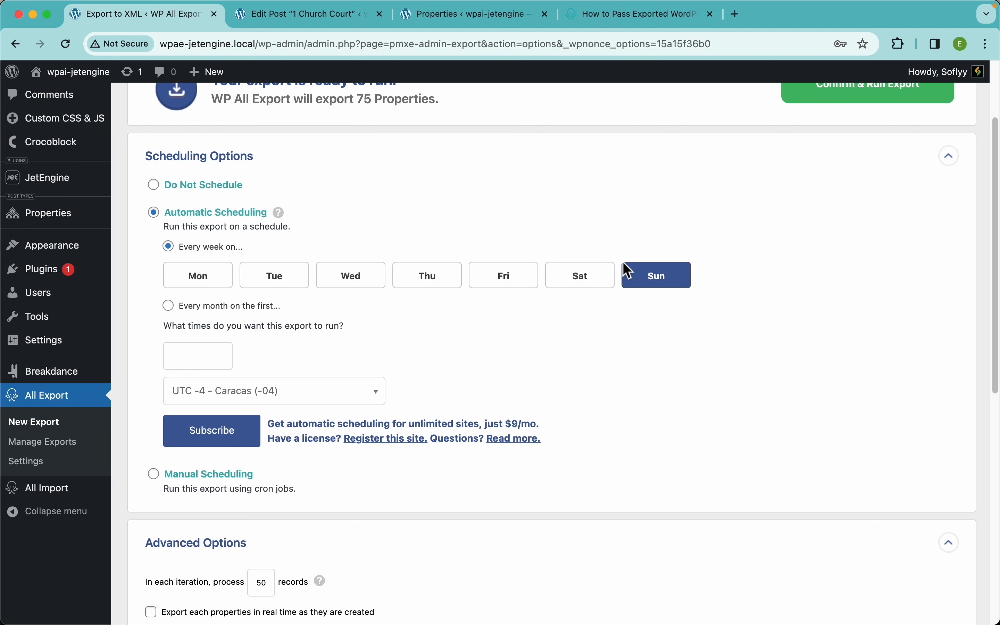
{"action": "left_click", "coordinate": [196, 356]}
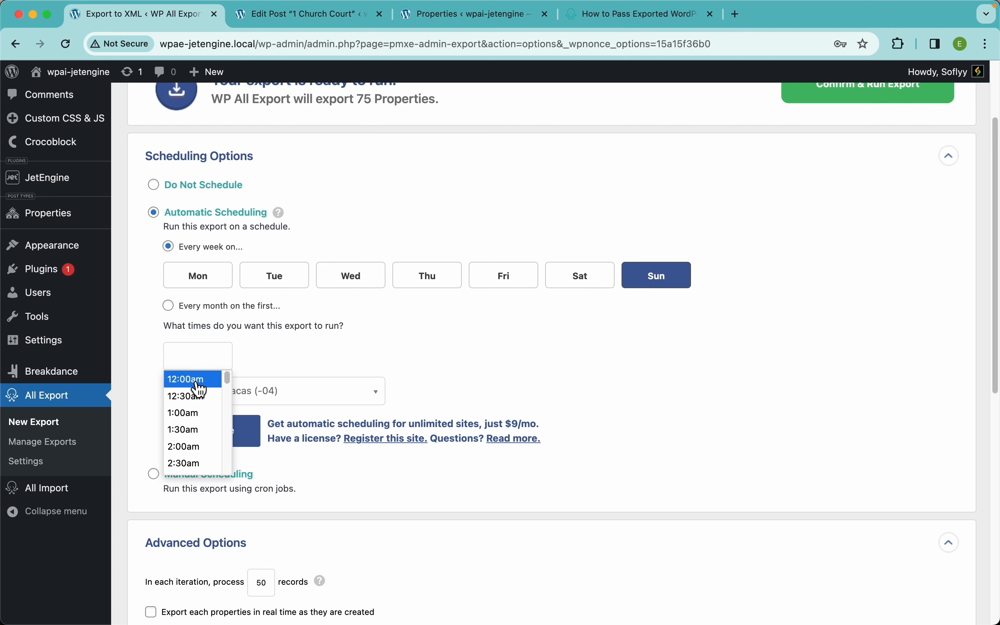
{"action": "left_click", "coordinate": [205, 385]}
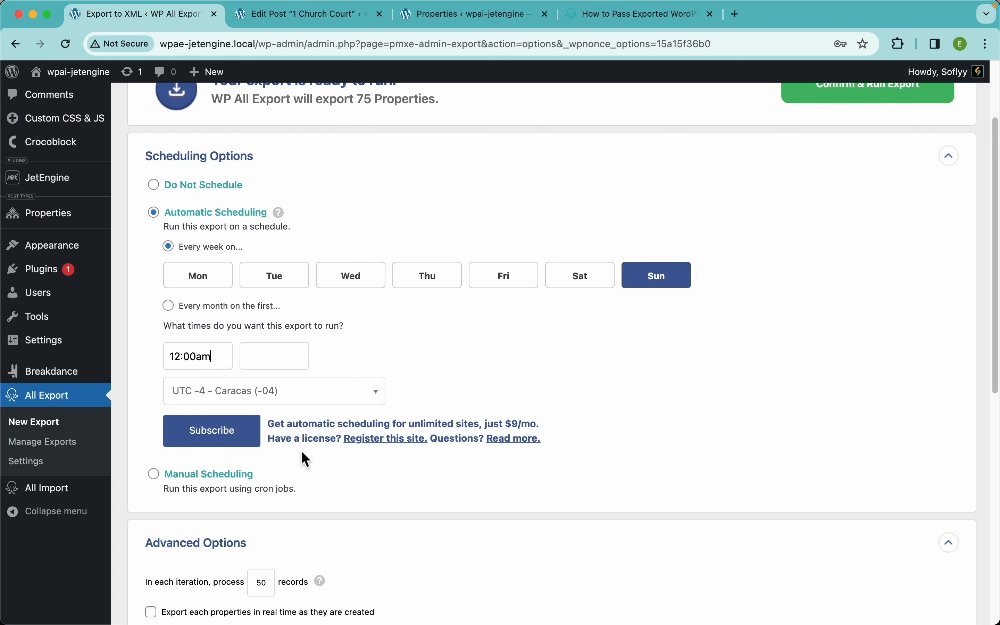
{"action": "left_click_drag", "start_coordinate": [513, 424], "coordinate": [536, 424]}
{"action": "left_click", "coordinate": [508, 348]}
- Switch the export to Manual Scheduling and open the linked cron documentation in a new tab
{"action": "left_click", "coordinate": [228, 476]}
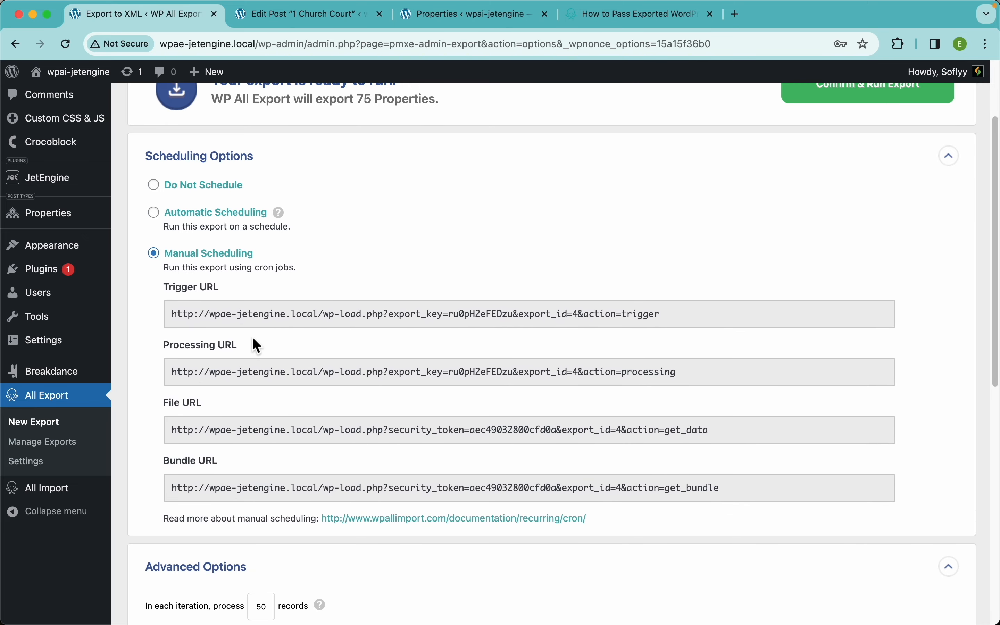
{"action": "scroll", "coordinate": [396, 408], "scroll_direction": "down", "scroll_amount": 3}
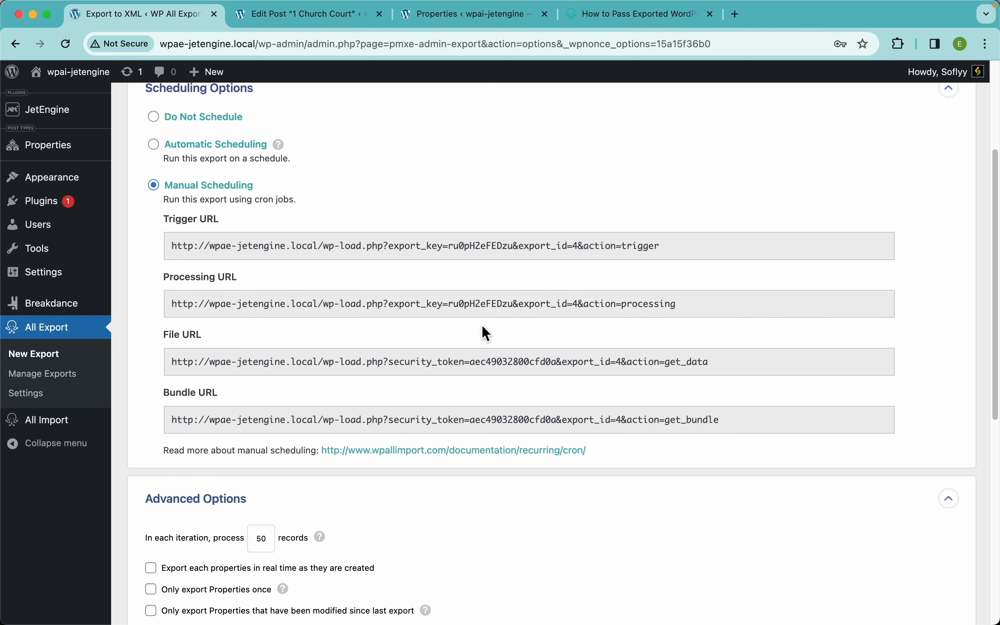
{"action": "right_click", "coordinate": [403, 454]}
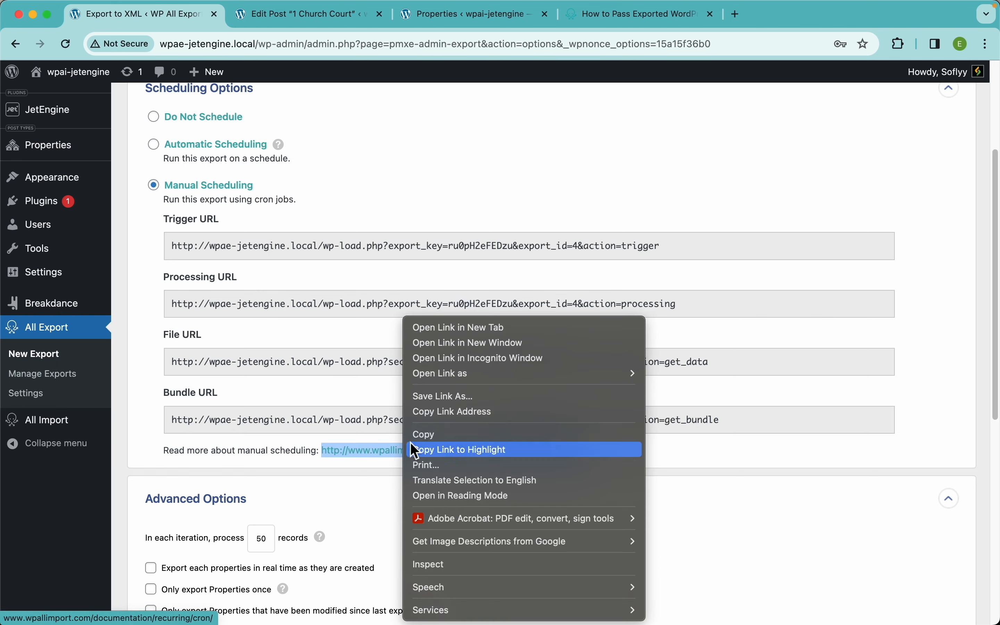
{"action": "left_click", "coordinate": [441, 329]}
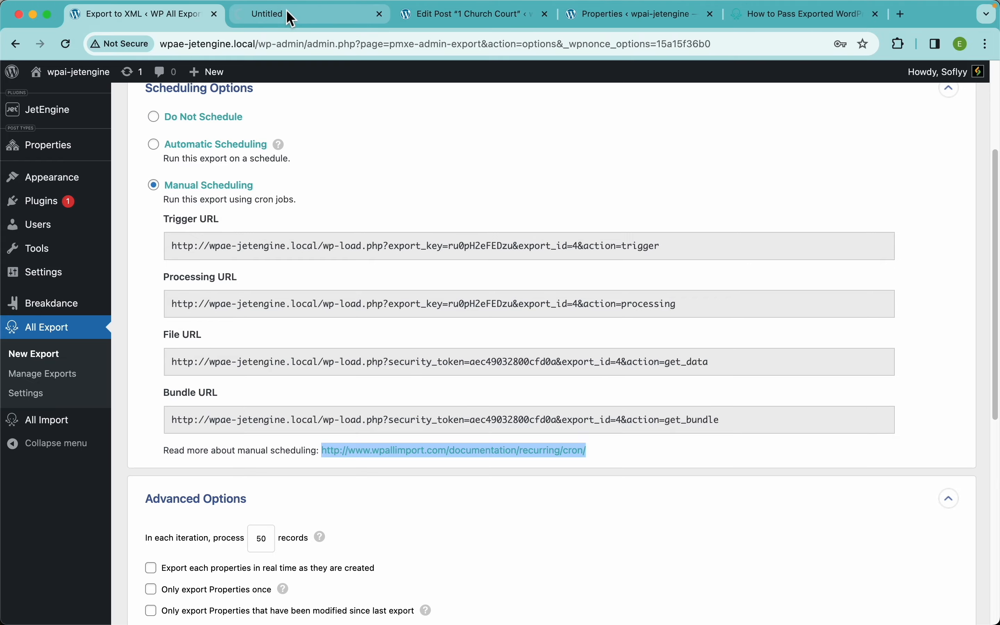
{"action": "key", "text": "ctrl+Tab"}
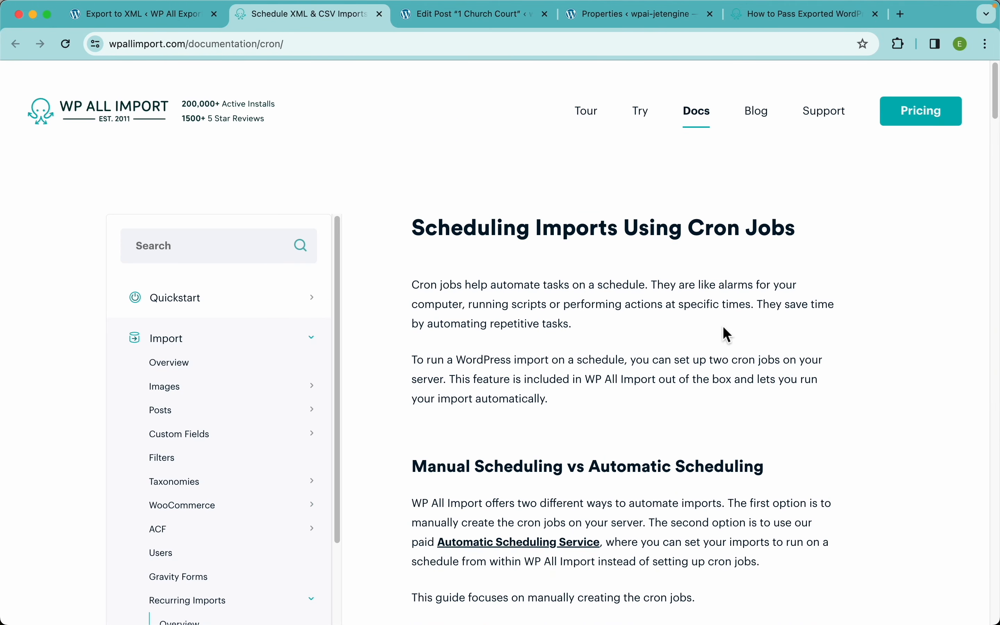
- Skim the Scheduling Imports Using Cron Jobs guide, comparing it with the manual scheduling URLs, and return to the export settings
{"action": "scroll", "coordinate": [777, 425], "scroll_direction": "down", "scroll_amount": 3}
{"action": "scroll", "coordinate": [773, 418], "scroll_direction": "down", "scroll_amount": 20}
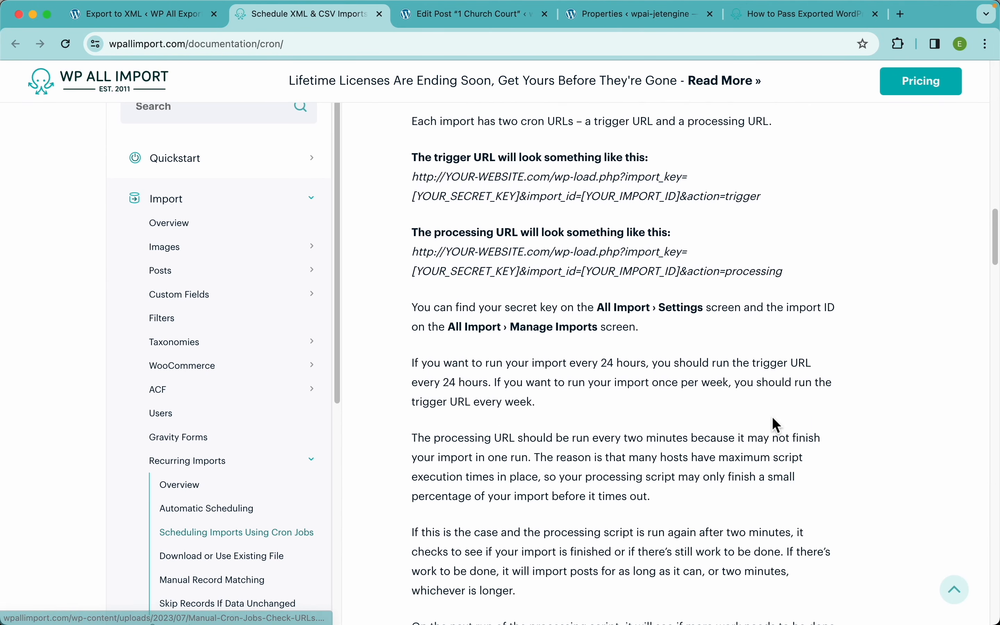
{"action": "scroll", "coordinate": [772, 416], "scroll_direction": "up", "scroll_amount": 20}
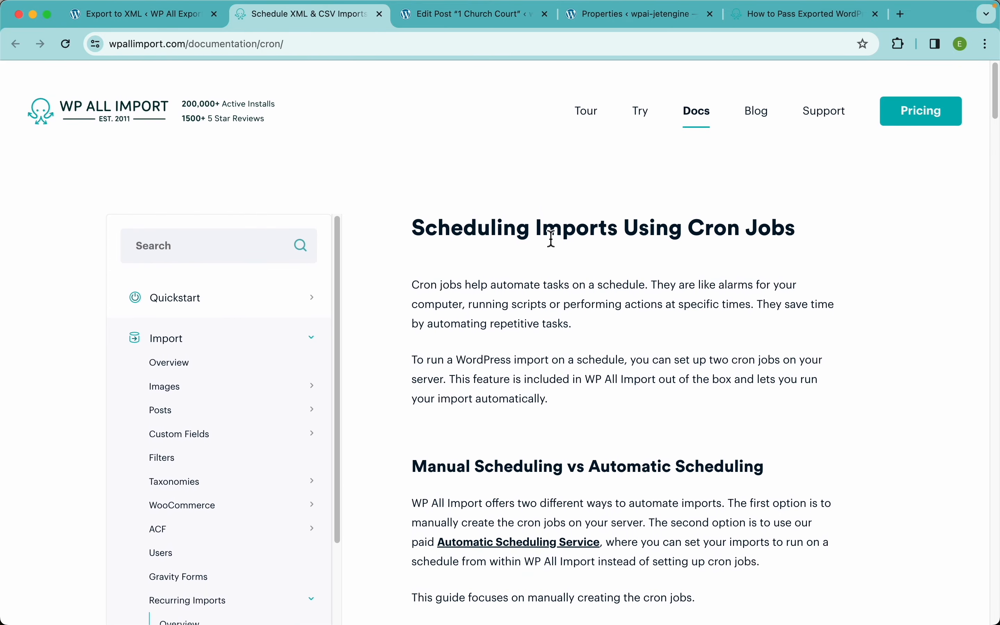
{"action": "left_click", "coordinate": [161, 16]}
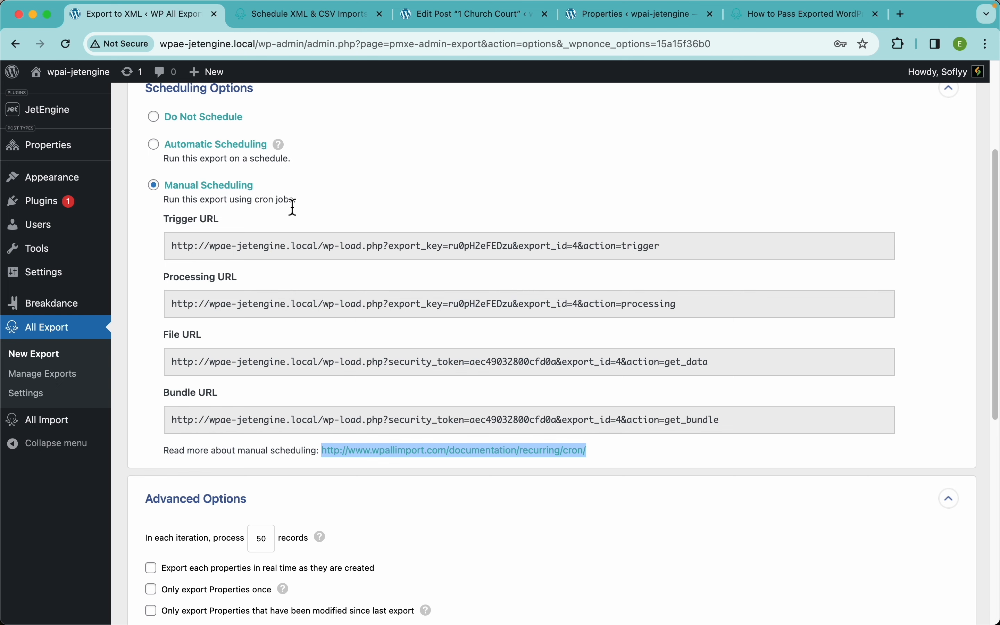
{"action": "left_click", "coordinate": [259, 275]}
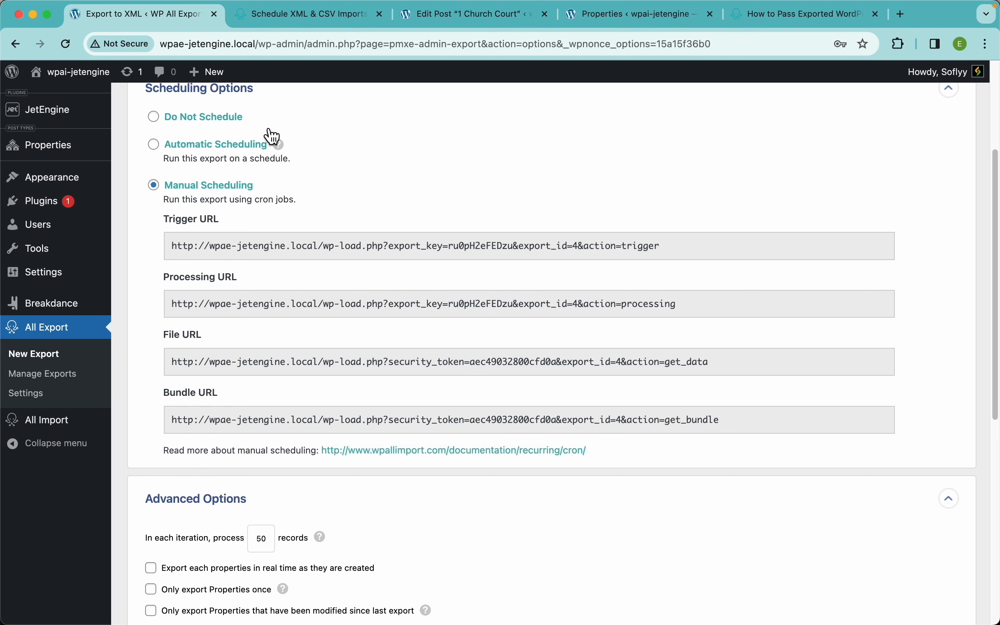
{"action": "left_click", "coordinate": [297, 19]}
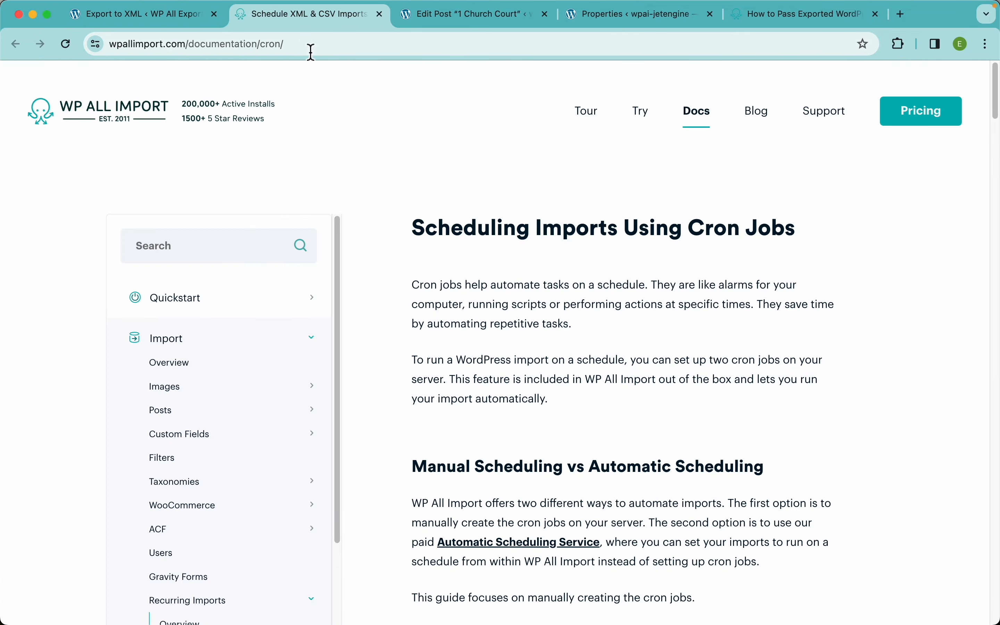
{"action": "scroll", "coordinate": [748, 466], "scroll_direction": "down", "scroll_amount": 20}
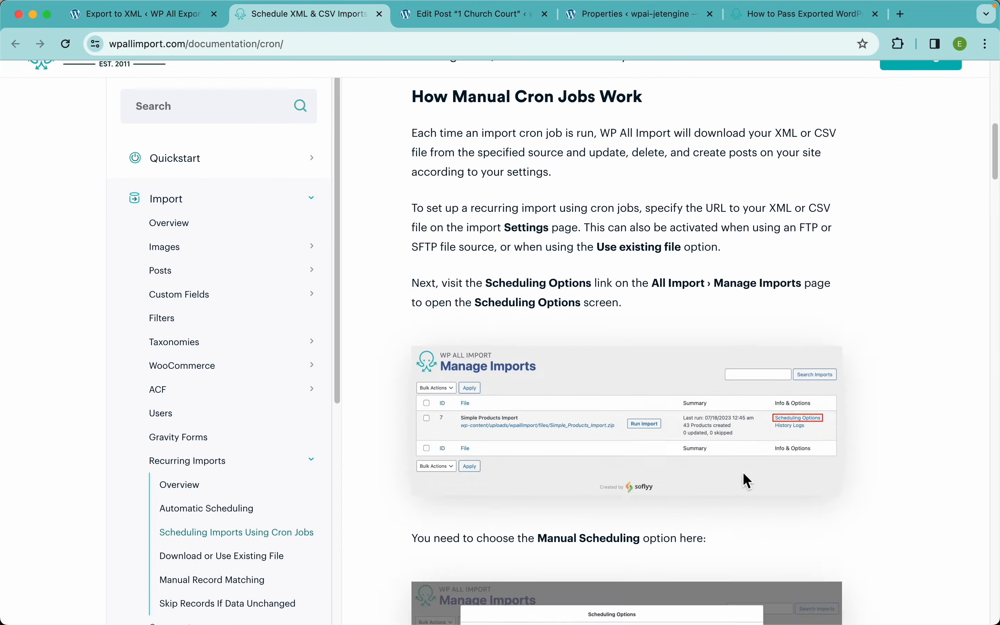
{"action": "left_click", "coordinate": [140, 14]}
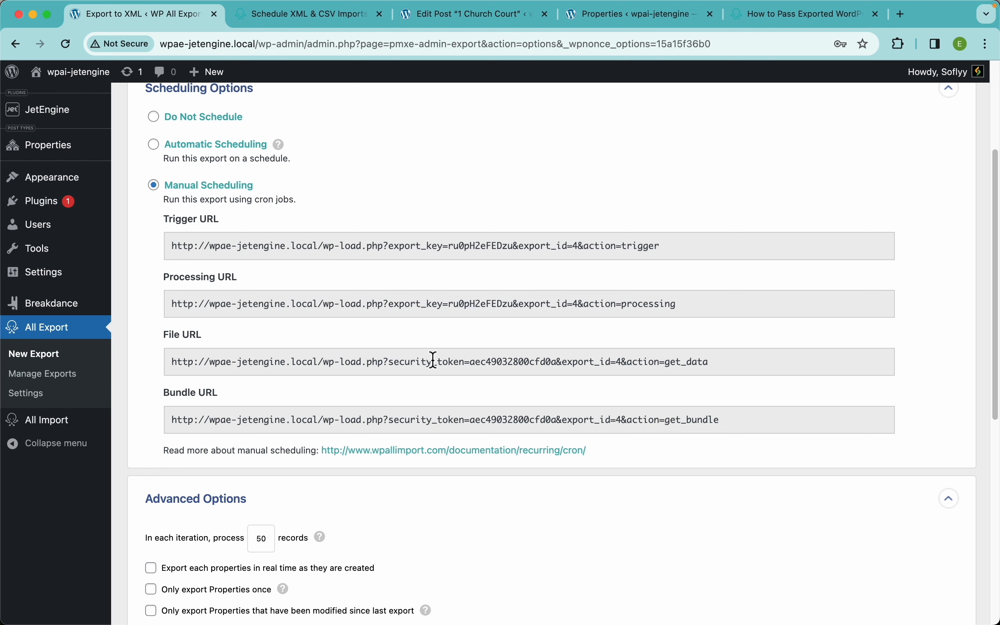
- Examine the Trigger URL and Processing URL given for Manual Scheduling
{"action": "left_click", "coordinate": [448, 250]}
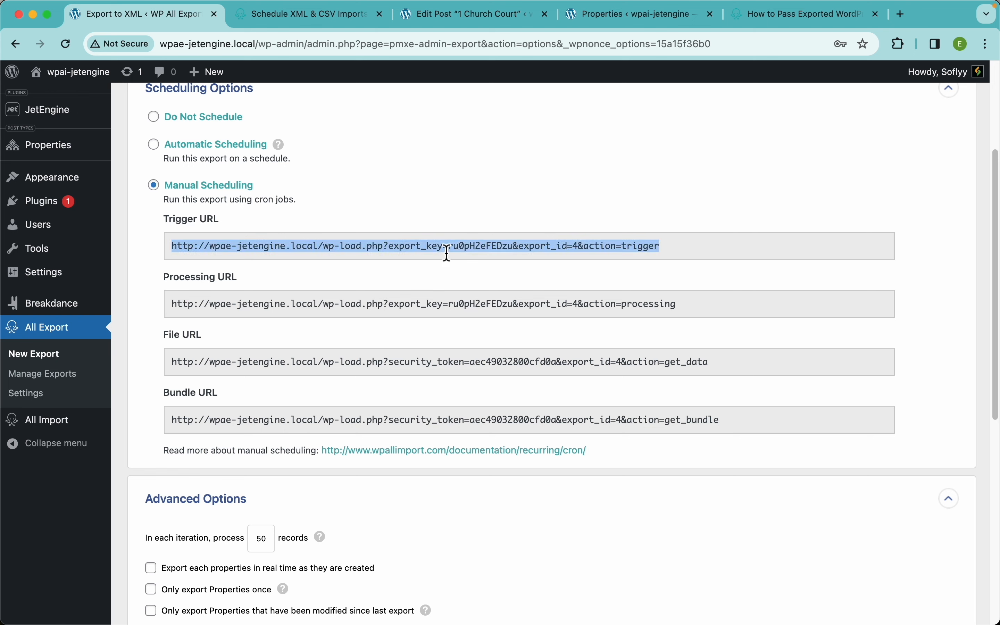
{"action": "left_click", "coordinate": [234, 306]}
{"action": "left_click", "coordinate": [249, 340]}
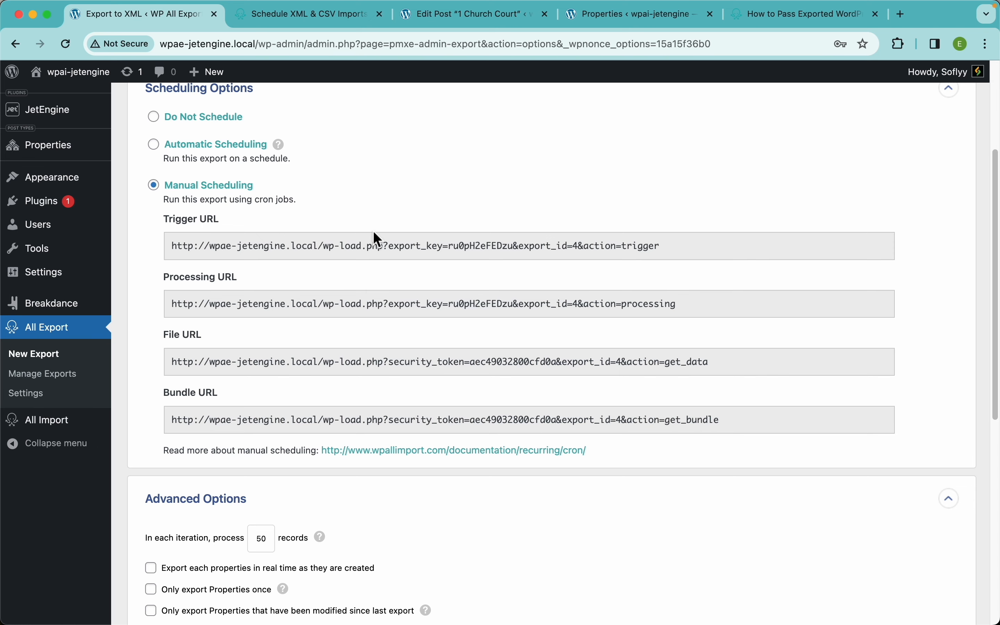
- Look up the Connect to Zapier article under Export, External App Integration in the documentation, and return to the export settings
{"action": "left_click", "coordinate": [303, 17]}
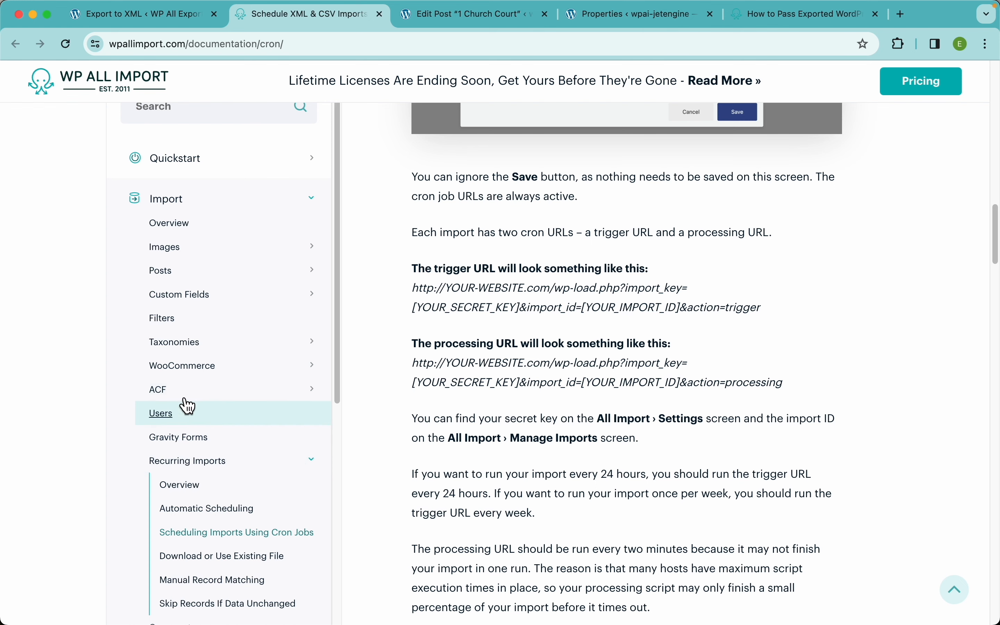
{"action": "scroll", "coordinate": [232, 351], "scroll_direction": "down", "scroll_amount": 10}
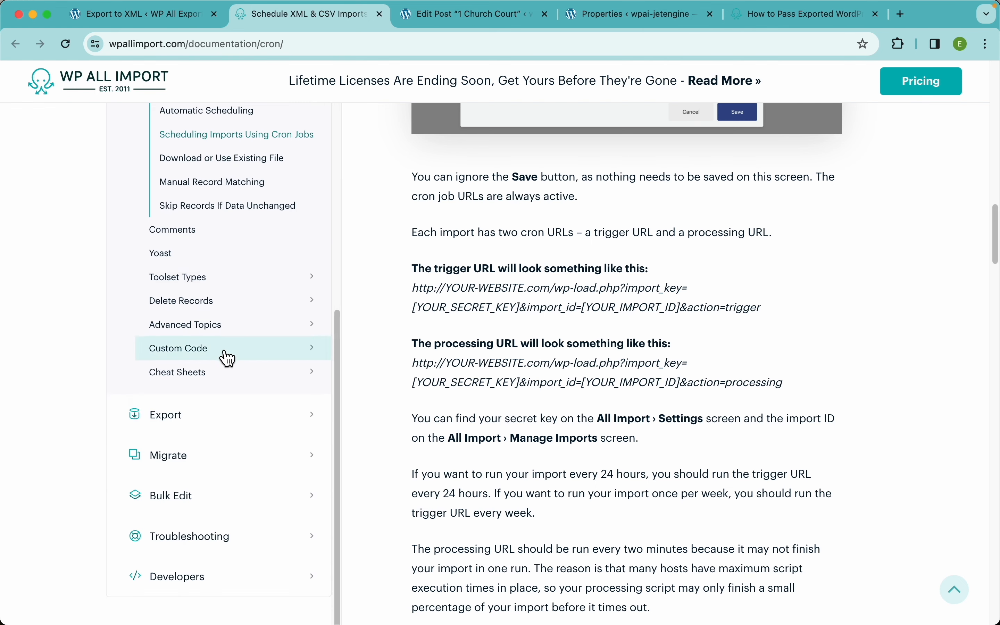
{"action": "left_click", "coordinate": [183, 418]}
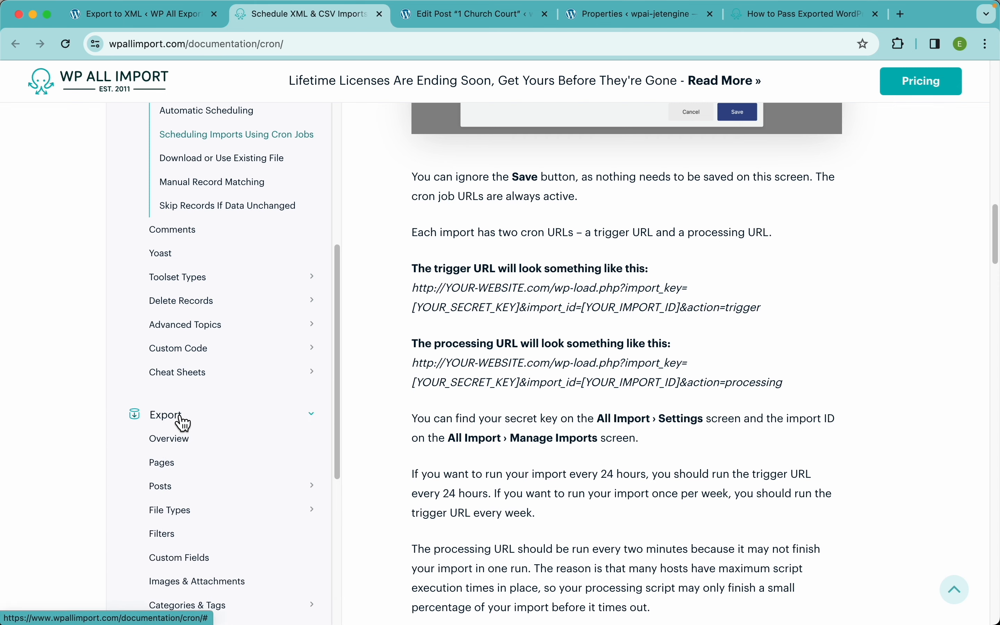
{"action": "scroll", "coordinate": [181, 419], "scroll_direction": "down", "scroll_amount": 10}
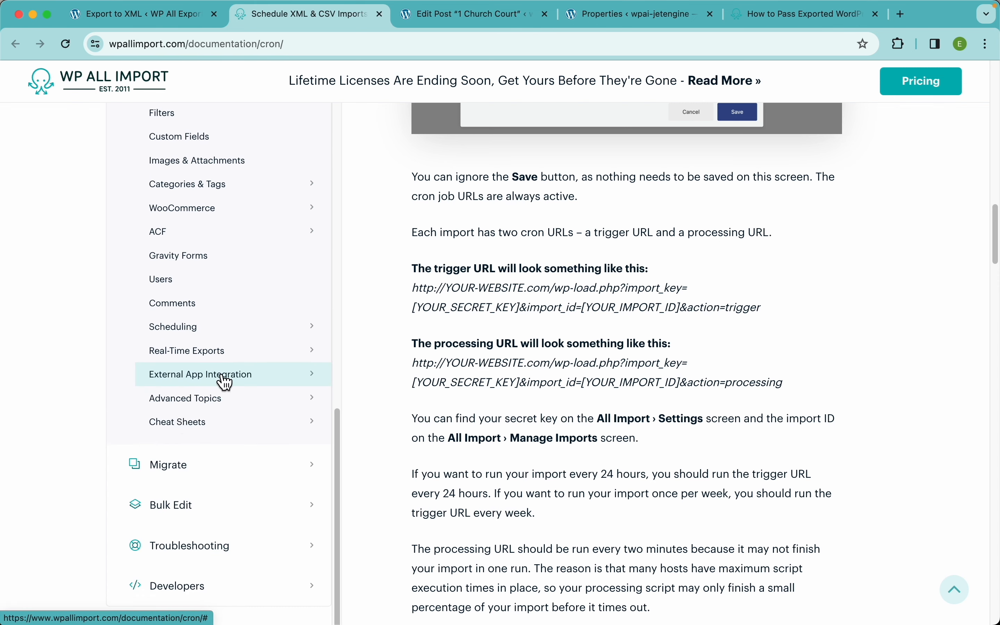
{"action": "left_click", "coordinate": [215, 376]}
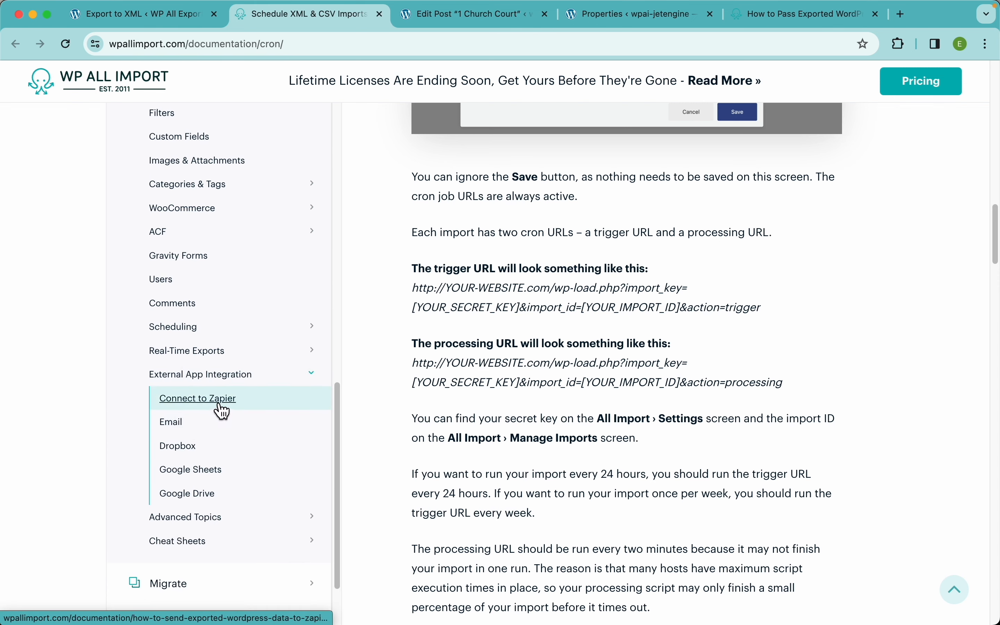
{"action": "left_click", "coordinate": [208, 401]}
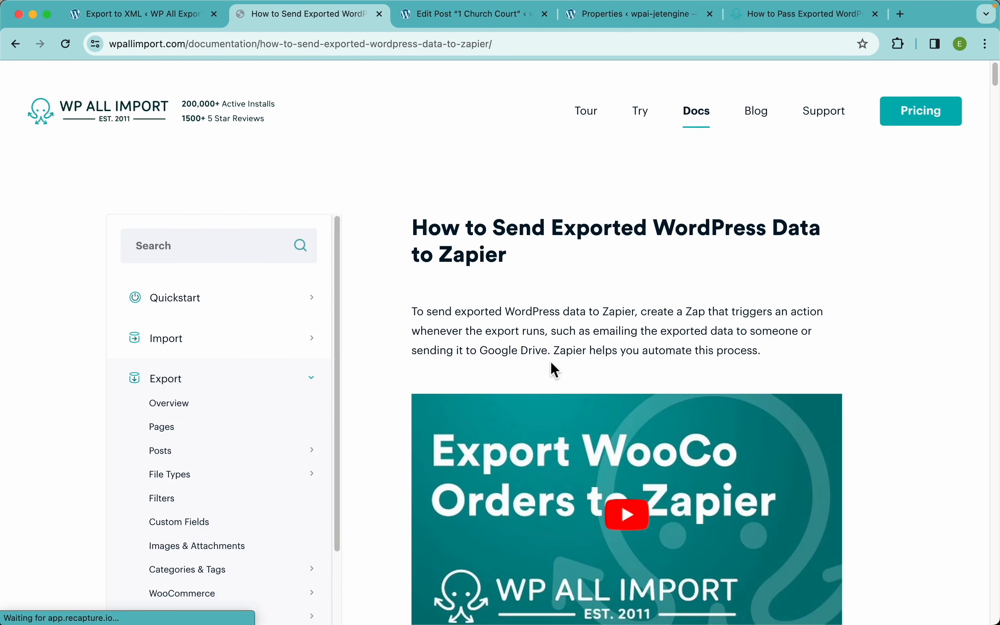
{"action": "scroll", "coordinate": [601, 386], "scroll_direction": "down", "scroll_amount": 2}
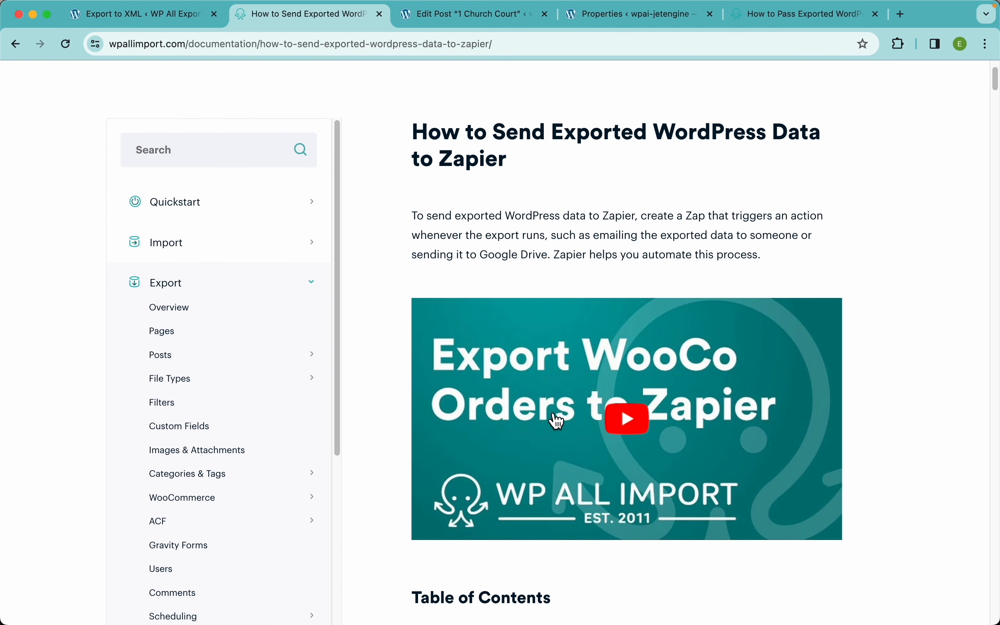
{"action": "left_click", "coordinate": [182, 25]}
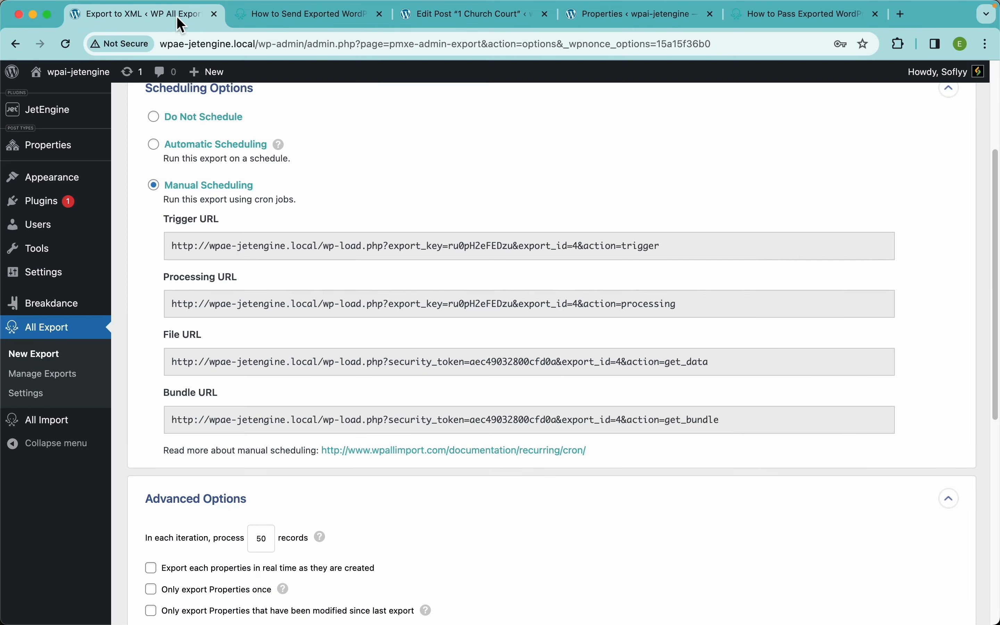
- Set the export's scheduling back to Do Not Schedule and collapse the Scheduling Options section
{"action": "scroll", "coordinate": [474, 337], "scroll_direction": "down", "scroll_amount": 5}
{"action": "scroll", "coordinate": [481, 167], "scroll_direction": "up", "scroll_amount": 5}
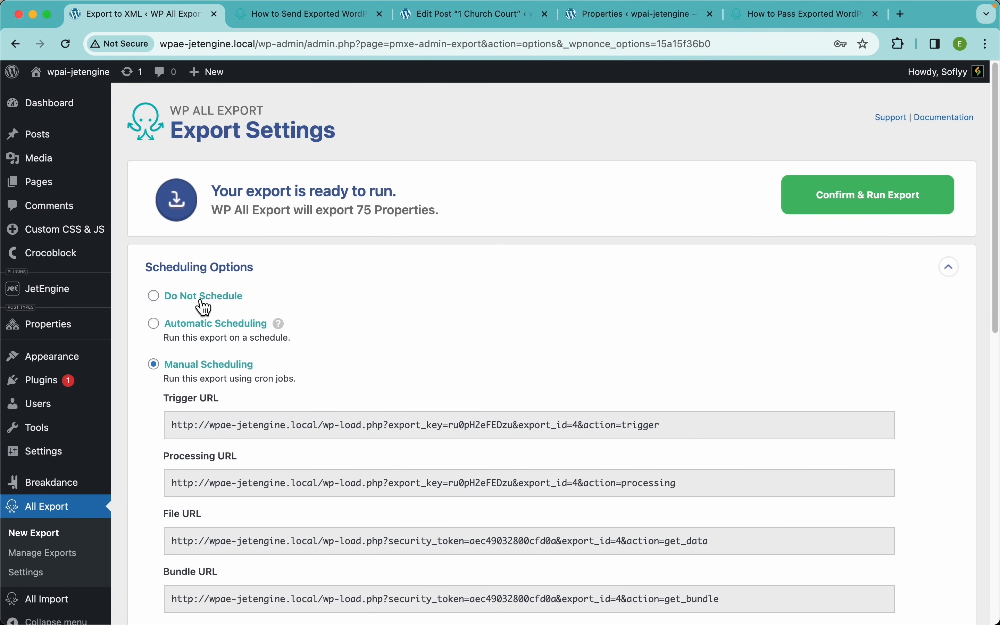
{"action": "left_click", "coordinate": [194, 305]}
{"action": "left_click", "coordinate": [232, 275]}
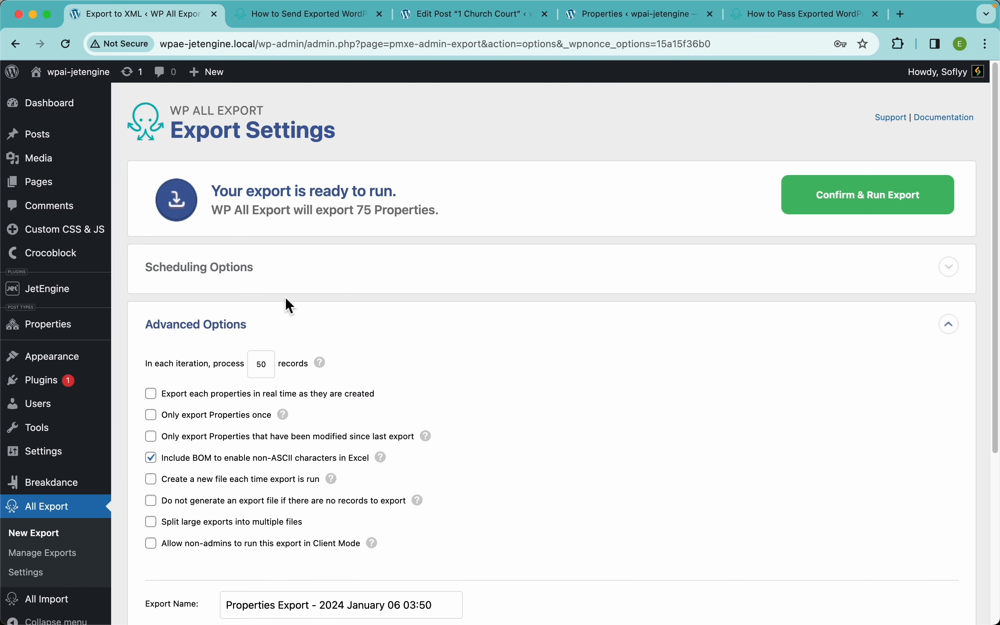
- Review the Advanced Options, trying out the Only export Properties once option, and leave it disabled
{"action": "scroll", "coordinate": [289, 300], "scroll_direction": "down", "scroll_amount": 4}
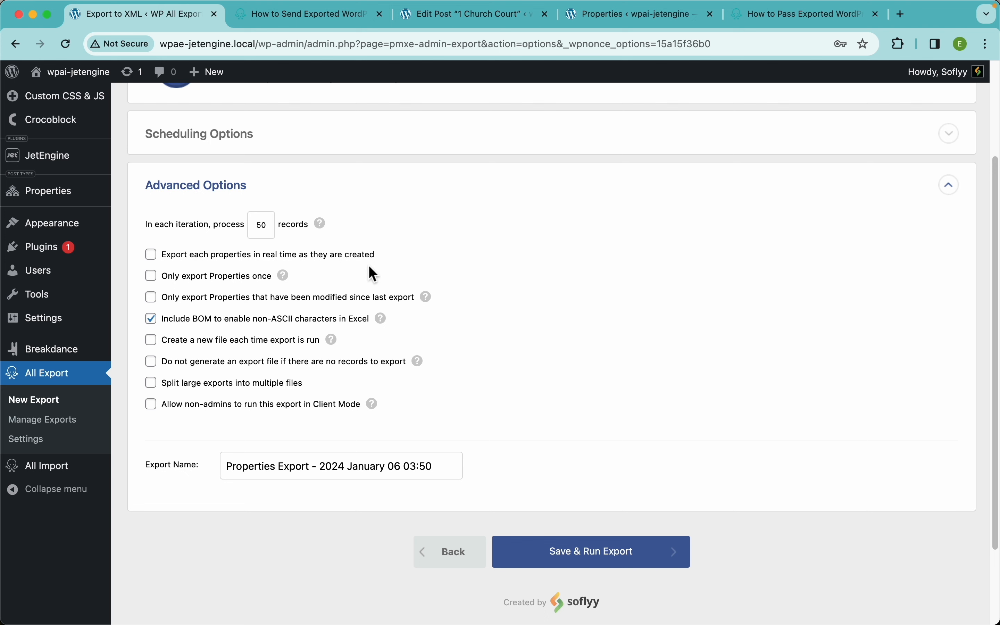
{"action": "mouse_move", "coordinate": [89, 466]}
{"action": "left_click", "coordinate": [178, 283]}
{"action": "mouse_move", "coordinate": [287, 282]}
{"action": "left_click", "coordinate": [203, 277]}
{"action": "mouse_move", "coordinate": [290, 280]}
- Look over the Automatic and Manual Scheduling choices, keep Do Not Schedule selected, and collapse the Scheduling Options
{"action": "left_click", "coordinate": [233, 140]}
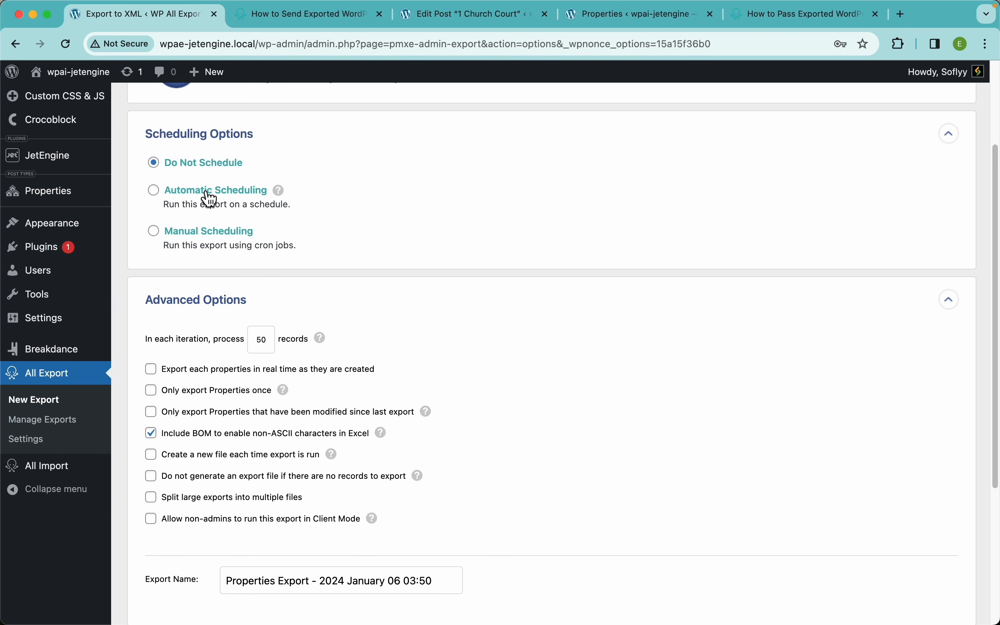
{"action": "left_click", "coordinate": [209, 196]}
{"action": "left_click", "coordinate": [201, 454]}
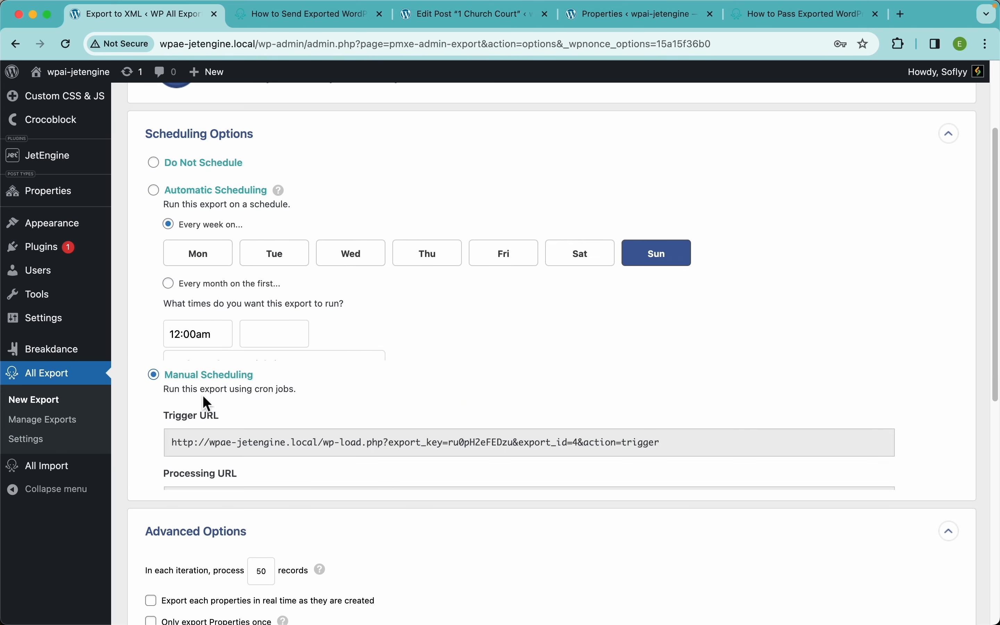
{"action": "left_click", "coordinate": [198, 165]}
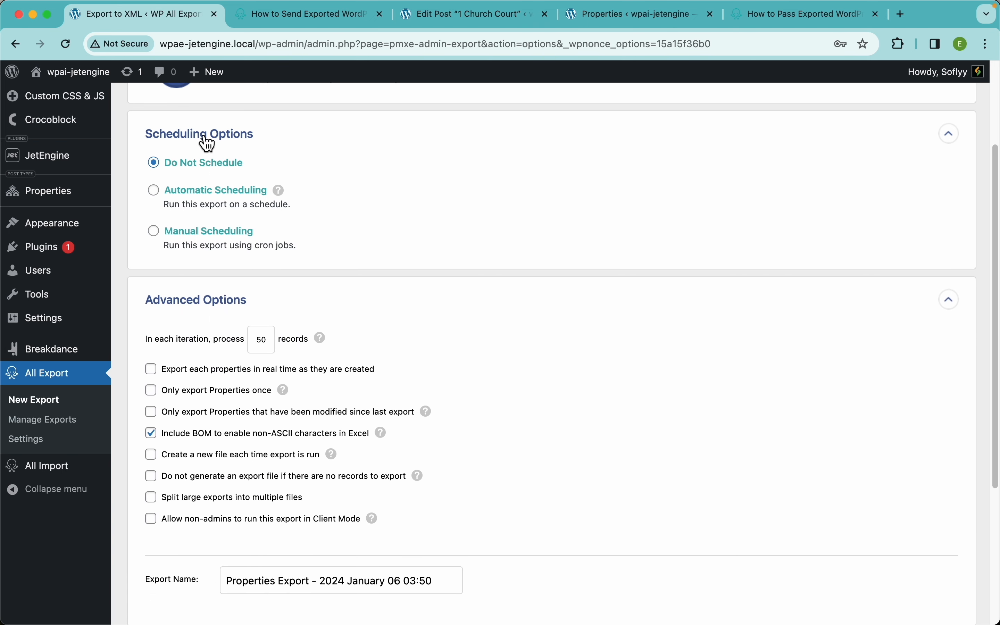
{"action": "left_click", "coordinate": [207, 137]}
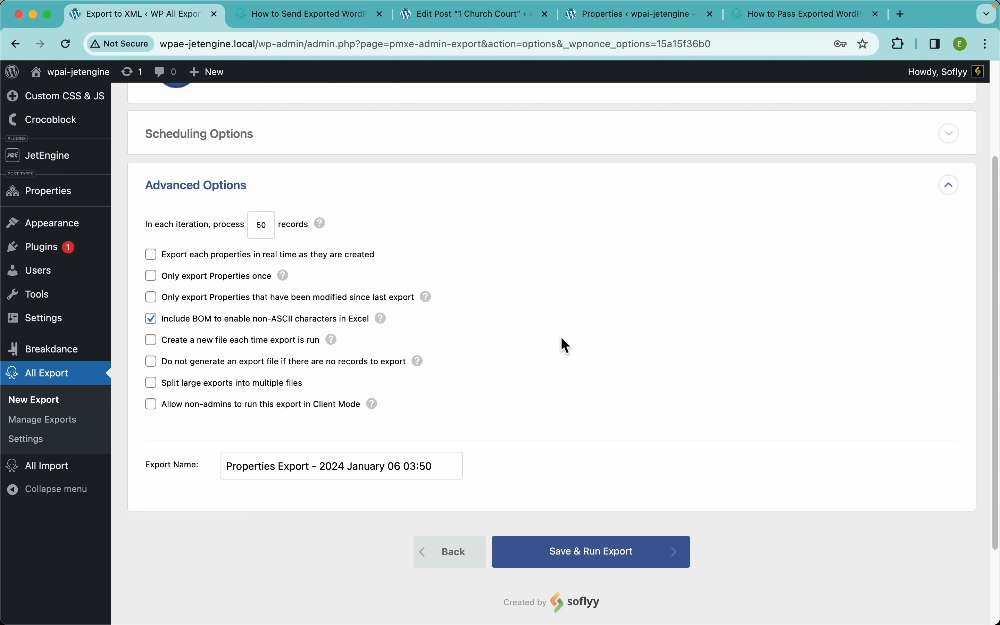
- Try out the option for exporting only modified Properties, and allow non-admins to run this export in Client Mode
{"action": "left_click", "coordinate": [319, 297]}
{"action": "left_click", "coordinate": [153, 299]}
{"action": "mouse_move", "coordinate": [332, 340]}
{"action": "left_click", "coordinate": [160, 410]}
- Open the All Export settings in a separate tab and give the Editor role access under Client Mode
{"action": "right_click", "coordinate": [49, 447]}
{"action": "left_click", "coordinate": [61, 442]}
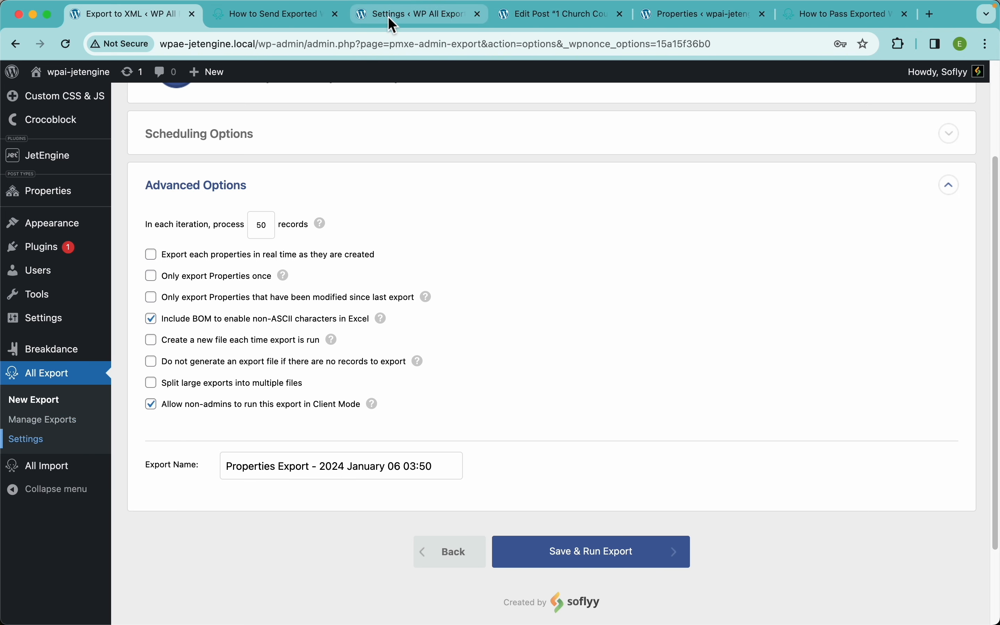
{"action": "left_click_drag", "start_coordinate": [388, 17], "coordinate": [272, 22]}
{"action": "scroll", "coordinate": [417, 341], "scroll_direction": "down", "scroll_amount": 6}
{"action": "scroll", "coordinate": [417, 341], "scroll_direction": "up", "scroll_amount": 15}
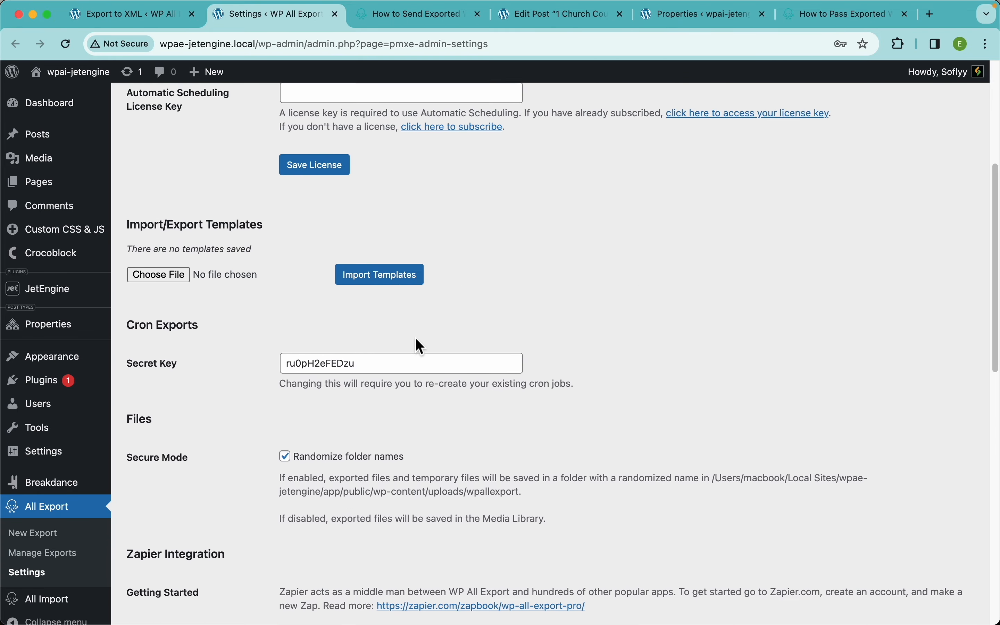
{"action": "scroll", "coordinate": [414, 337], "scroll_direction": "down", "scroll_amount": 15}
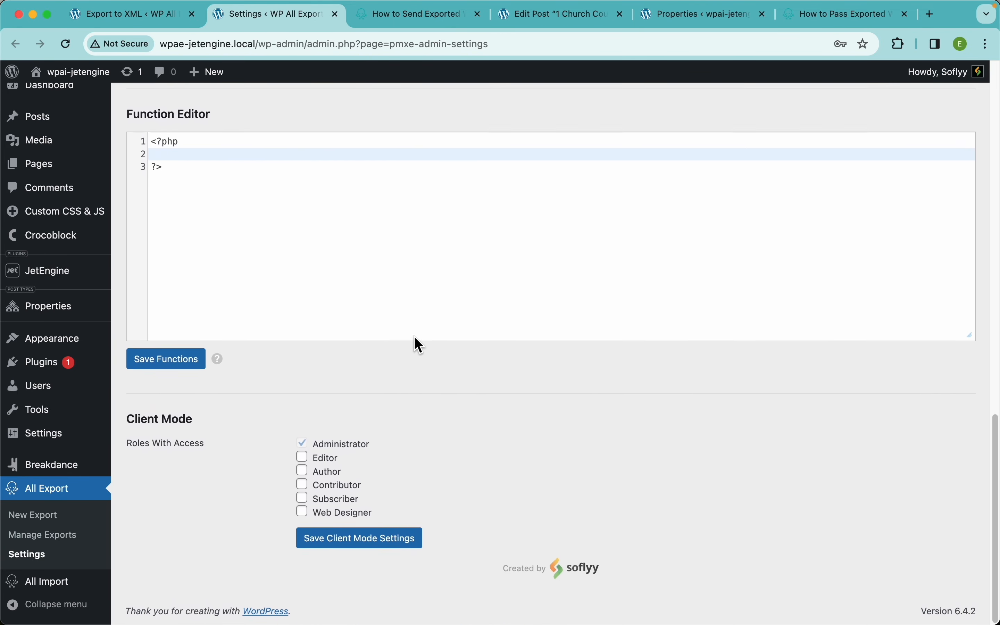
{"action": "left_click", "coordinate": [305, 457]}
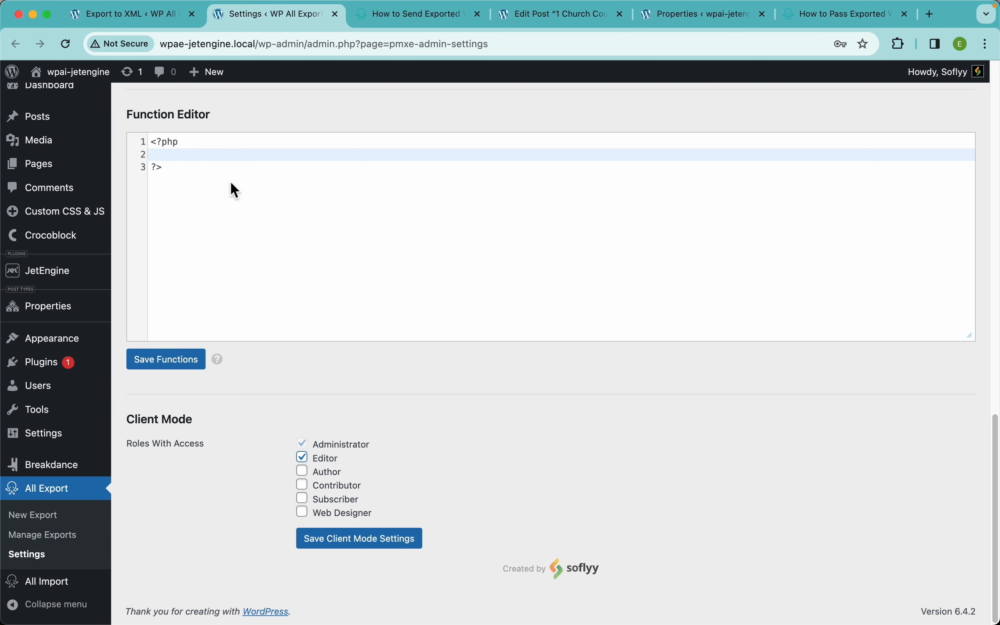
- Return to the export options, disable running by non-admins in Client Mode, and check the export name
{"action": "left_click", "coordinate": [139, 17]}
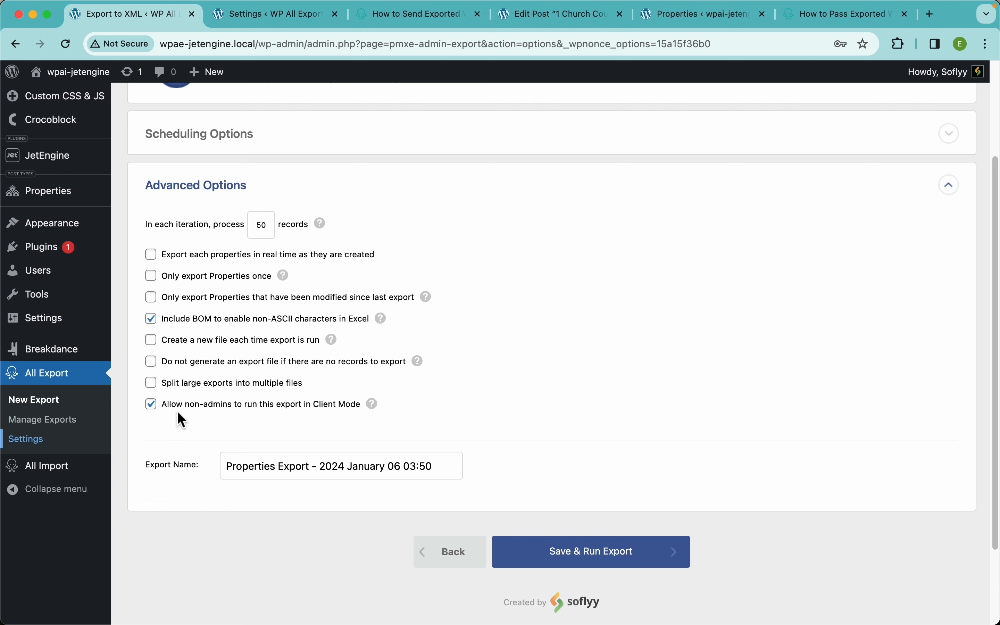
{"action": "left_click", "coordinate": [153, 408]}
{"action": "left_click_drag", "start_coordinate": [436, 467], "coordinate": [224, 466]}
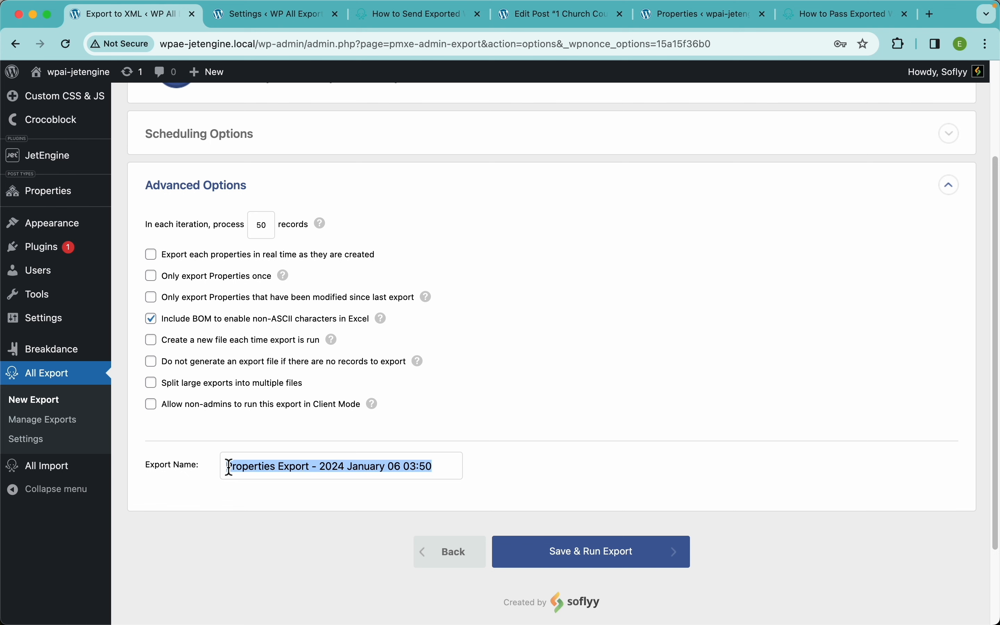
{"action": "left_click", "coordinate": [292, 444]}
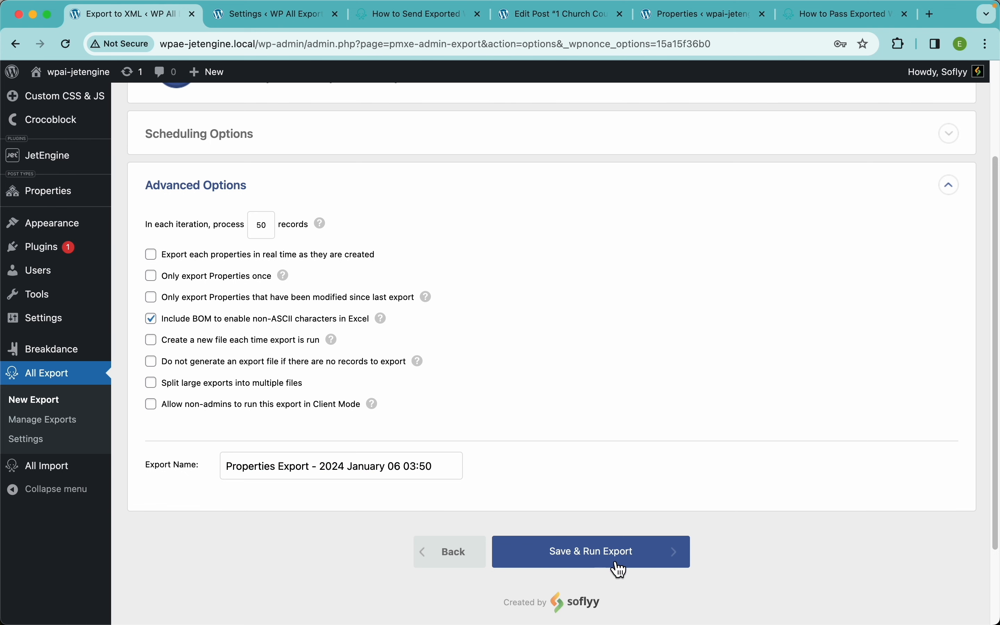
- Confirm and run the Properties export
{"action": "scroll", "coordinate": [593, 354], "scroll_direction": "up", "scroll_amount": 2}
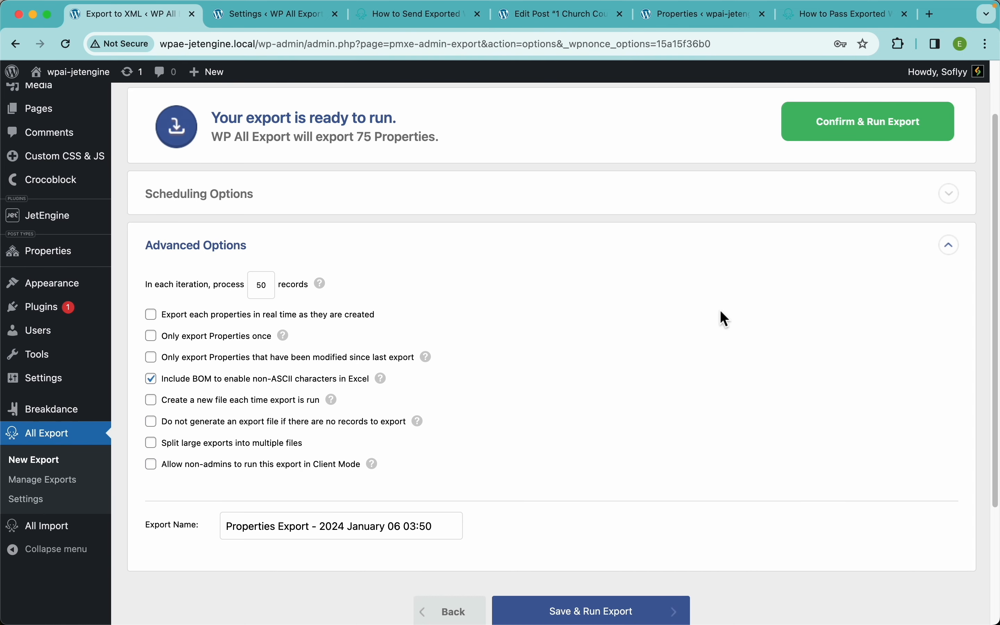
{"action": "scroll", "coordinate": [719, 311], "scroll_direction": "up", "scroll_amount": 2}
{"action": "left_click", "coordinate": [881, 201]}
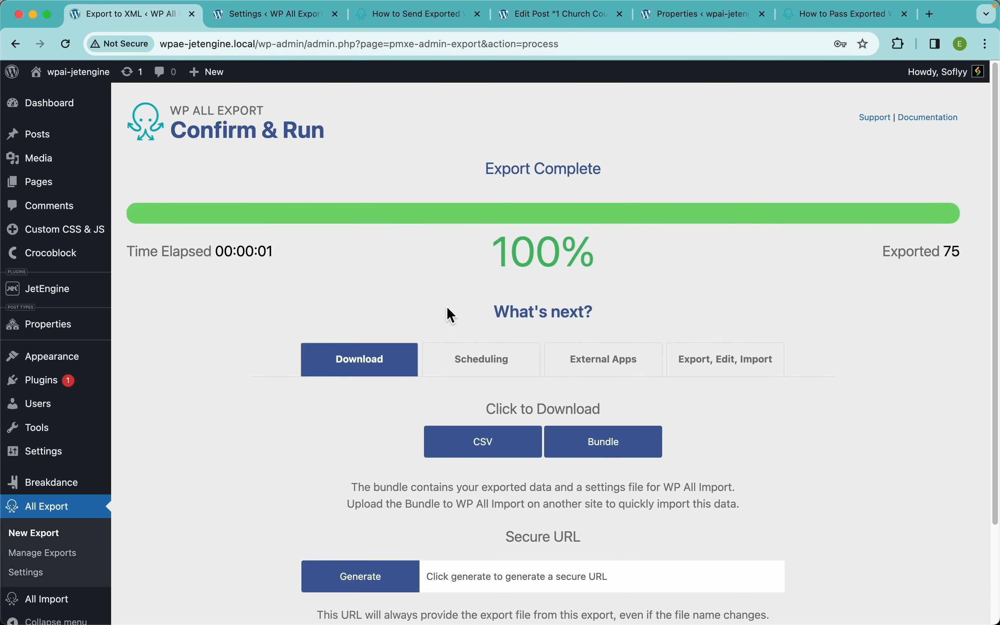
- Download the exported CSV file, open it in Numbers, and hide the format sidebar
{"action": "scroll", "coordinate": [376, 294], "scroll_direction": "down", "scroll_amount": 2}
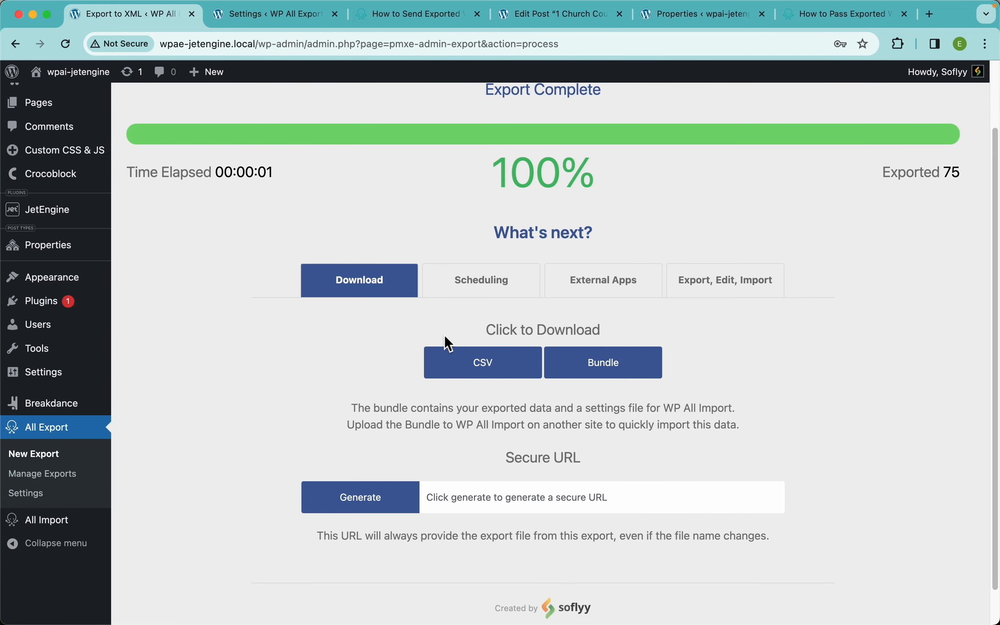
{"action": "left_click", "coordinate": [496, 364]}
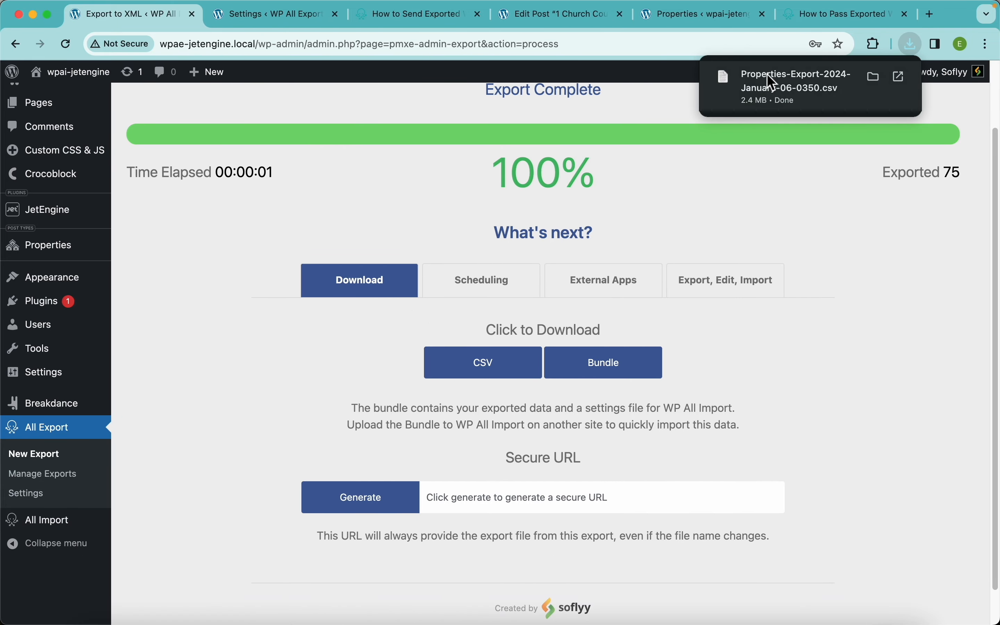
{"action": "left_click", "coordinate": [750, 91]}
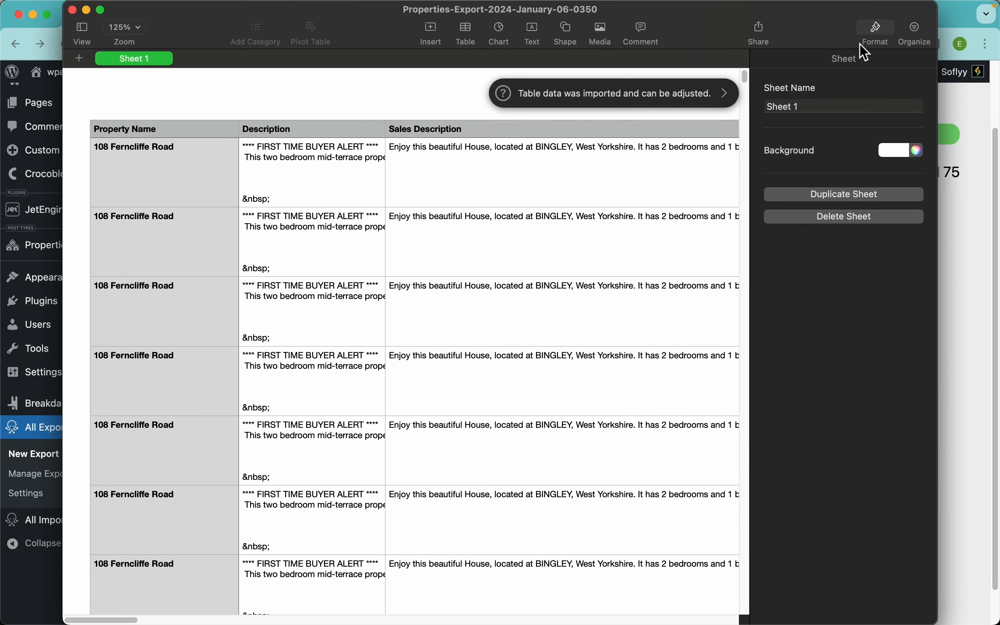
{"action": "left_click", "coordinate": [875, 32]}
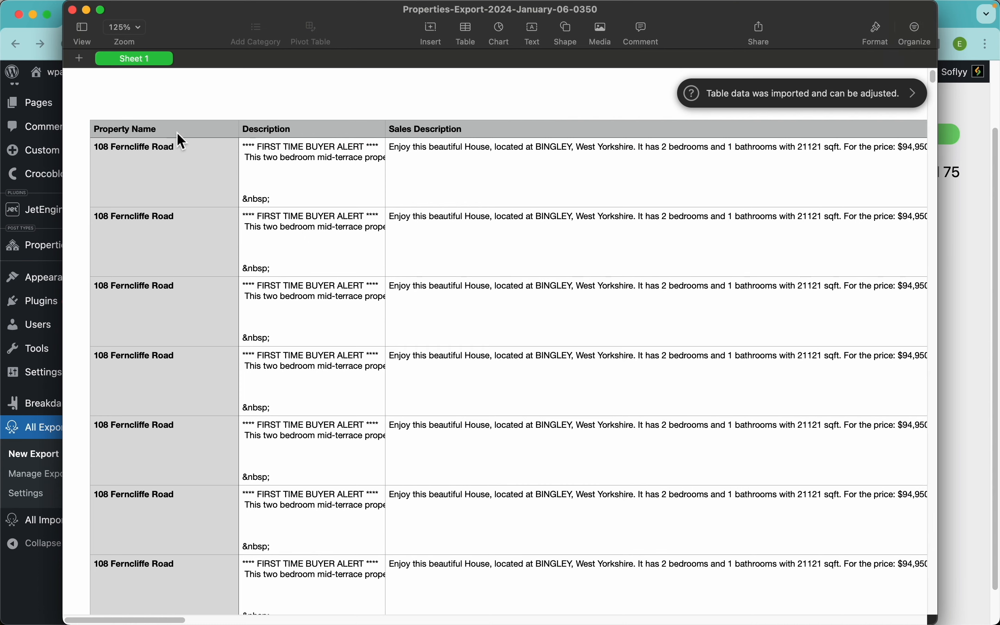
- Examine the exported columns from Property Name through Price, Amenities and Gallery to the agent details and Link for more details
{"action": "scroll", "coordinate": [419, 133], "scroll_direction": "right", "scroll_amount": 5}
{"action": "scroll", "coordinate": [377, 153], "scroll_direction": "right", "scroll_amount": 5}
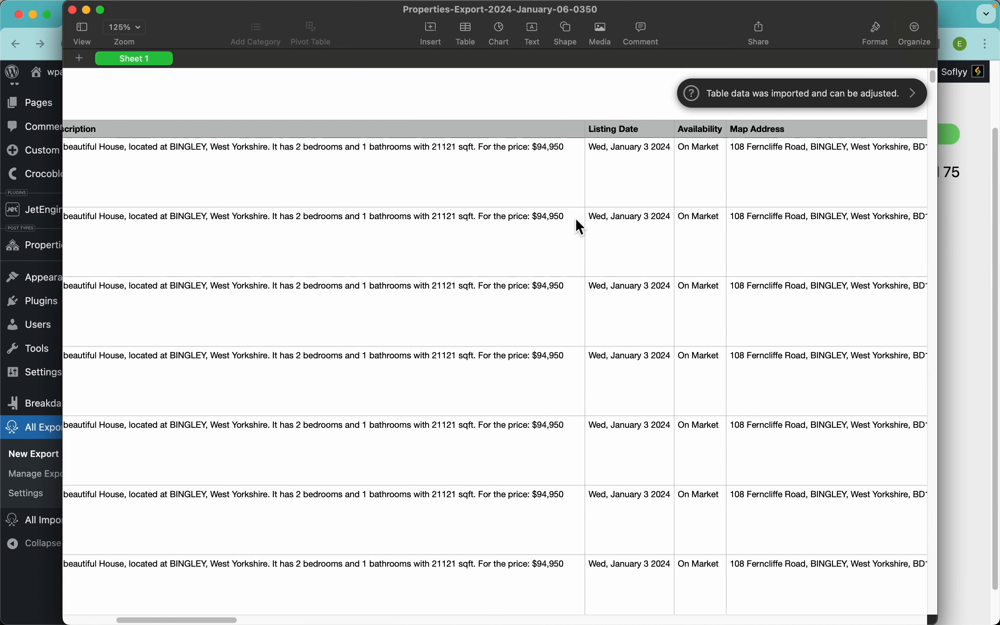
{"action": "scroll", "coordinate": [606, 180], "scroll_direction": "right", "scroll_amount": 5}
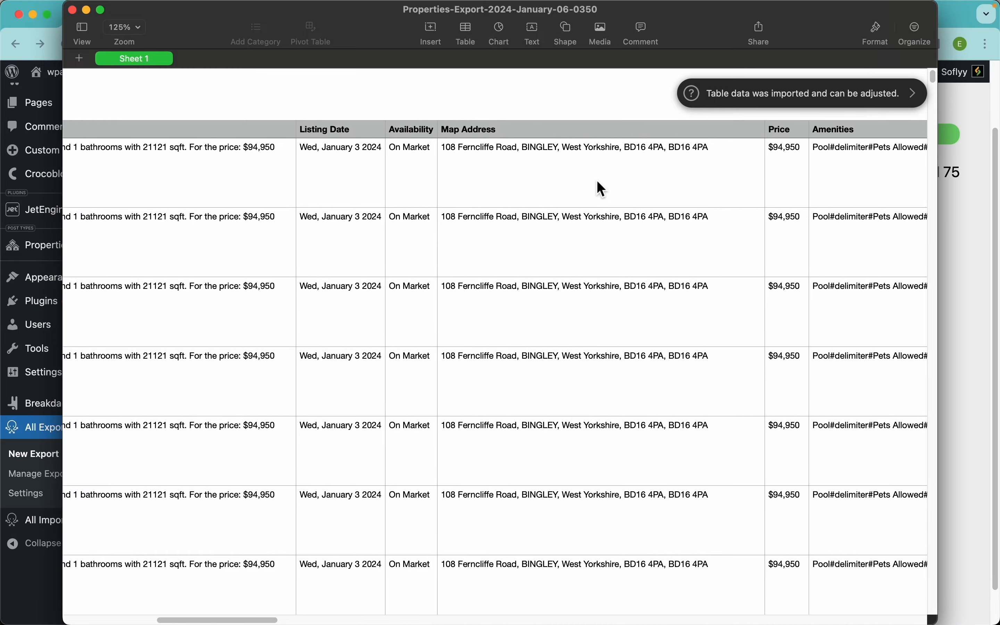
{"action": "scroll", "coordinate": [559, 149], "scroll_direction": "right", "scroll_amount": 6}
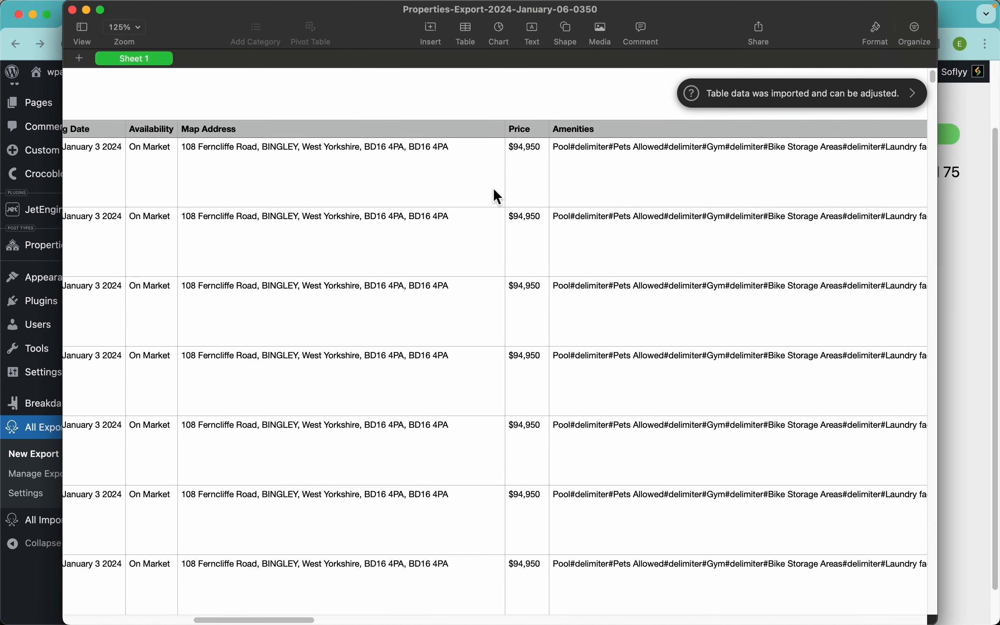
{"action": "scroll", "coordinate": [491, 191], "scroll_direction": "right", "scroll_amount": 5}
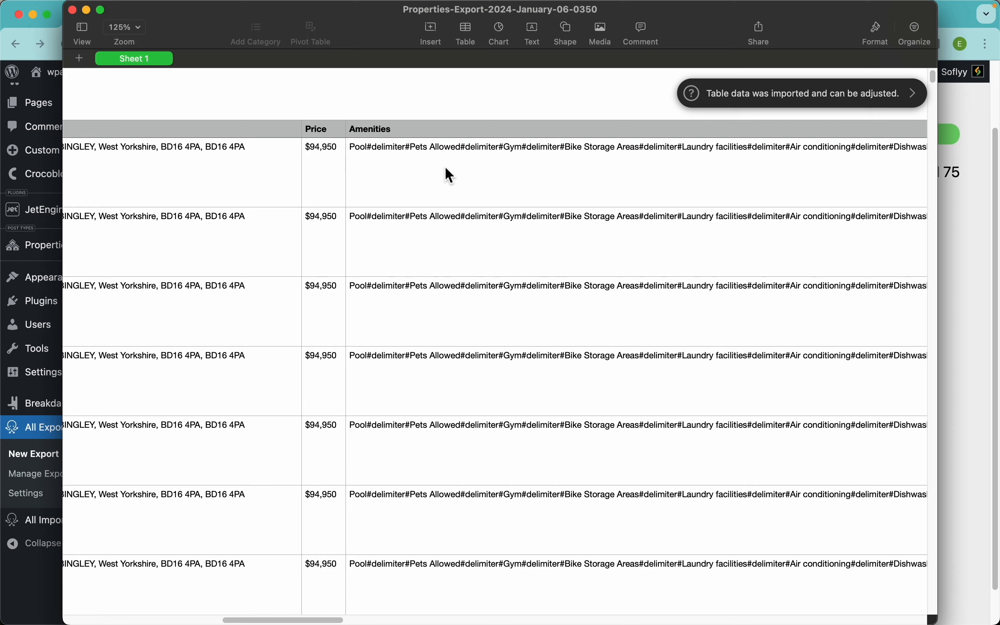
{"action": "scroll", "coordinate": [446, 167], "scroll_direction": "right", "scroll_amount": 15}
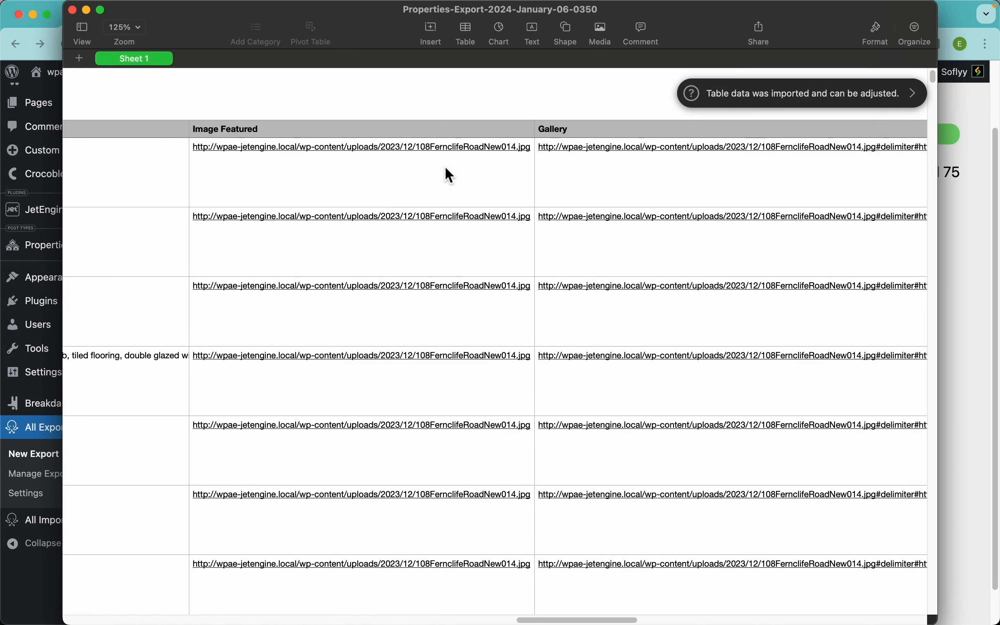
{"action": "scroll", "coordinate": [445, 166], "scroll_direction": "right", "scroll_amount": 15}
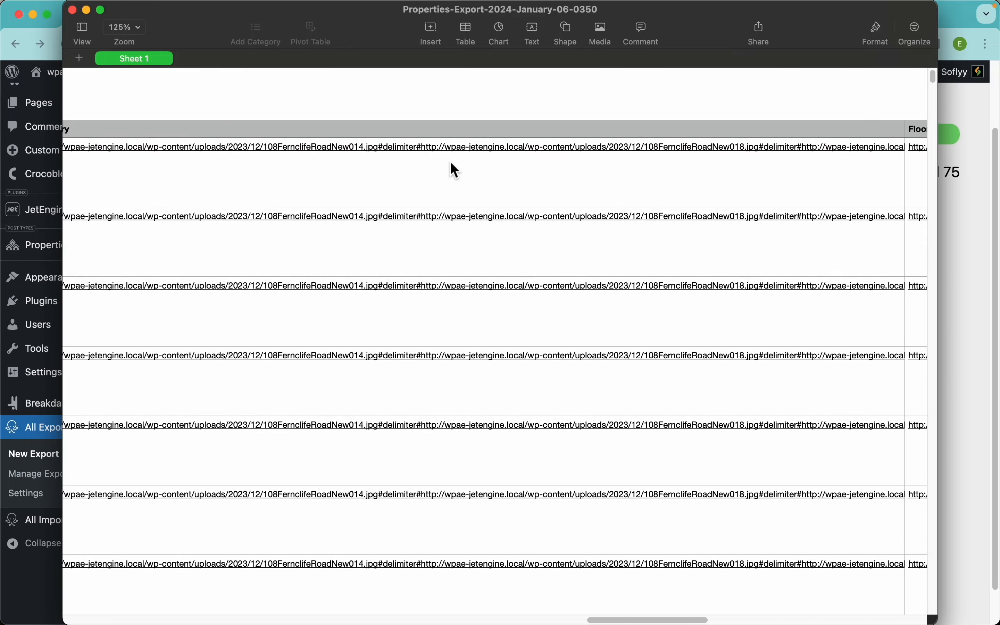
{"action": "scroll", "coordinate": [451, 162], "scroll_direction": "right", "scroll_amount": 15}
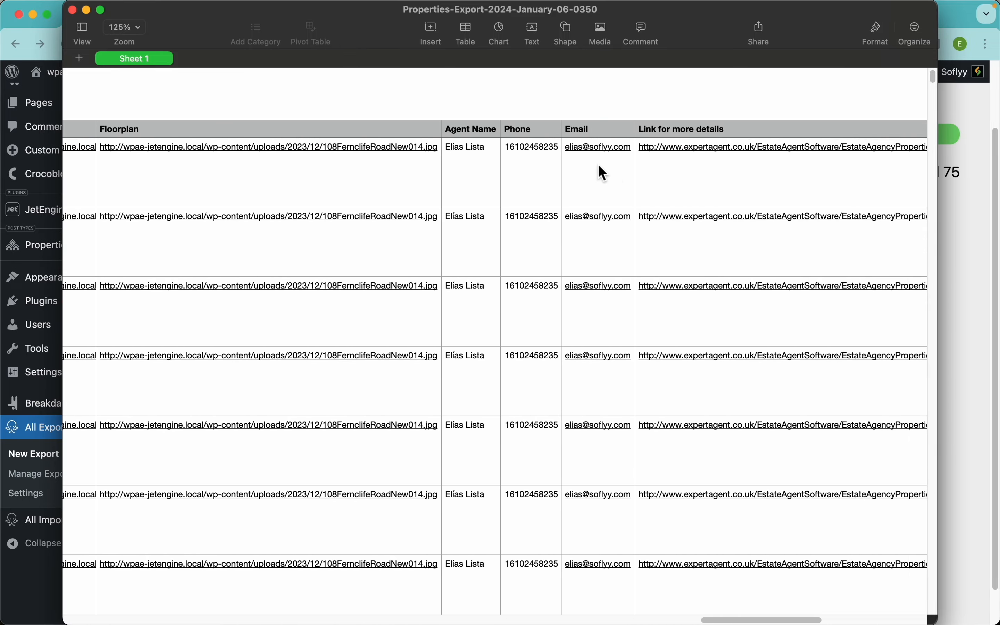
{"action": "scroll", "coordinate": [607, 169], "scroll_direction": "right", "scroll_amount": 5}
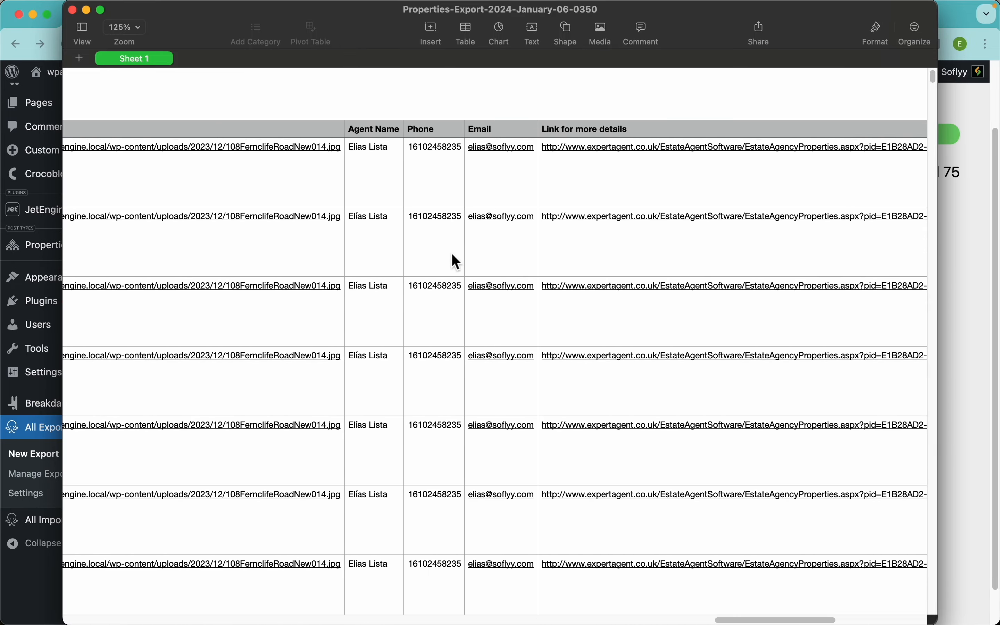
- Check the rows of other properties and examine the Rooms_name, Rooms_measurement and Rooms_description columns for the first property
{"action": "scroll", "coordinate": [451, 261], "scroll_direction": "left", "scroll_amount": 20}
{"action": "scroll", "coordinate": [444, 262], "scroll_direction": "down", "scroll_amount": 10}
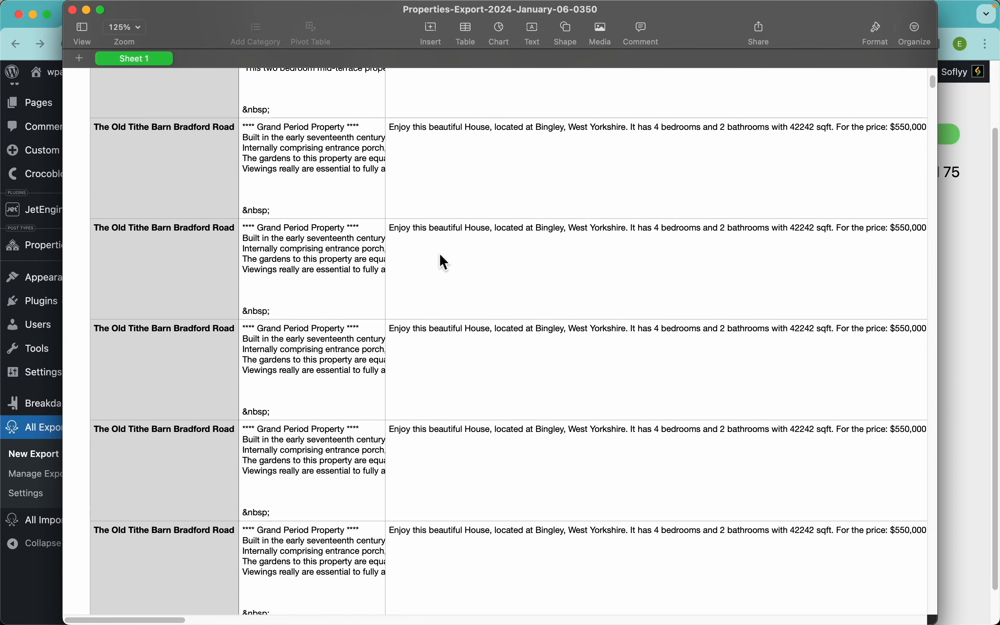
{"action": "scroll", "coordinate": [439, 256], "scroll_direction": "up", "scroll_amount": 10}
{"action": "scroll", "coordinate": [440, 256], "scroll_direction": "right", "scroll_amount": 20}
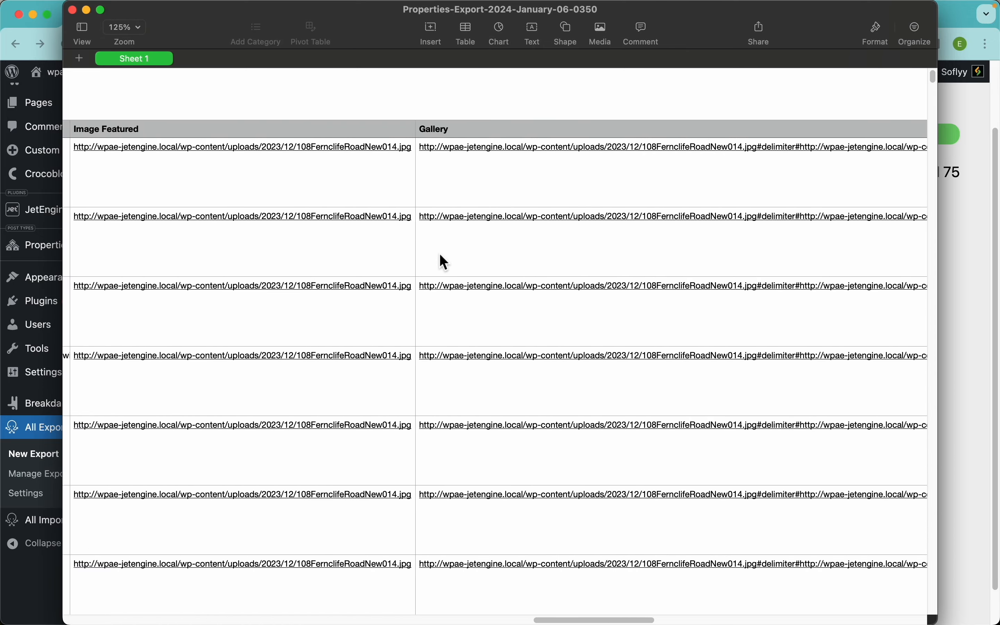
{"action": "scroll", "coordinate": [441, 256], "scroll_direction": "left", "scroll_amount": 20}
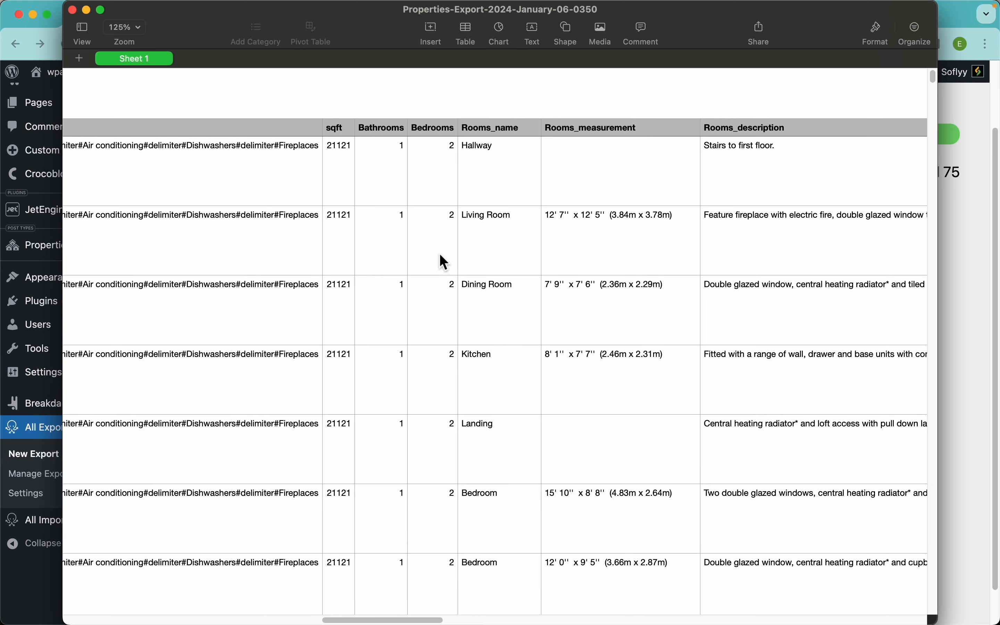
{"action": "scroll", "coordinate": [444, 261], "scroll_direction": "right", "scroll_amount": 6}
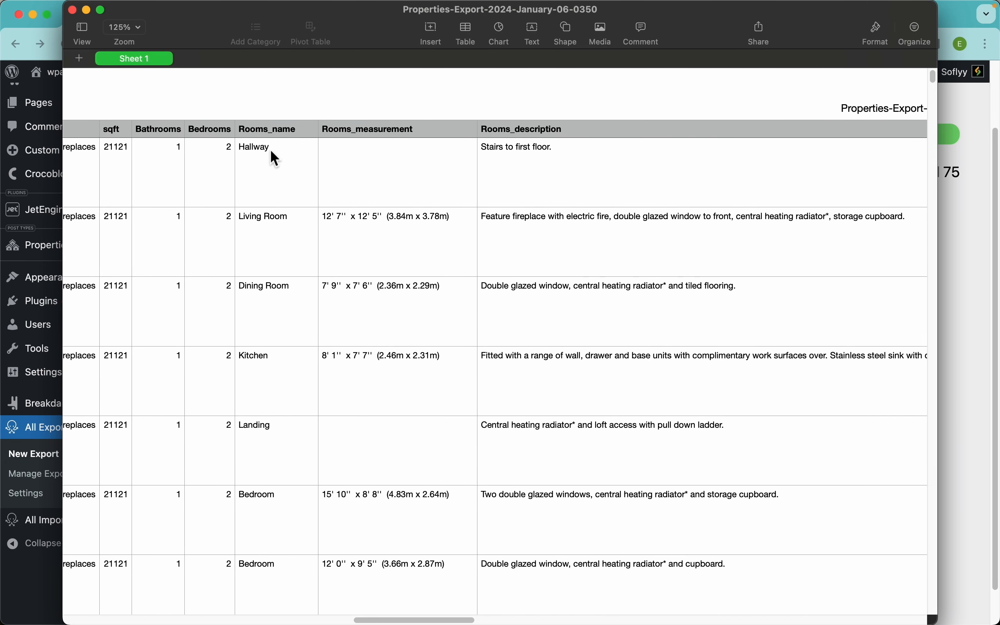
{"action": "left_click", "coordinate": [277, 133]}
{"action": "left_click", "coordinate": [366, 133]}
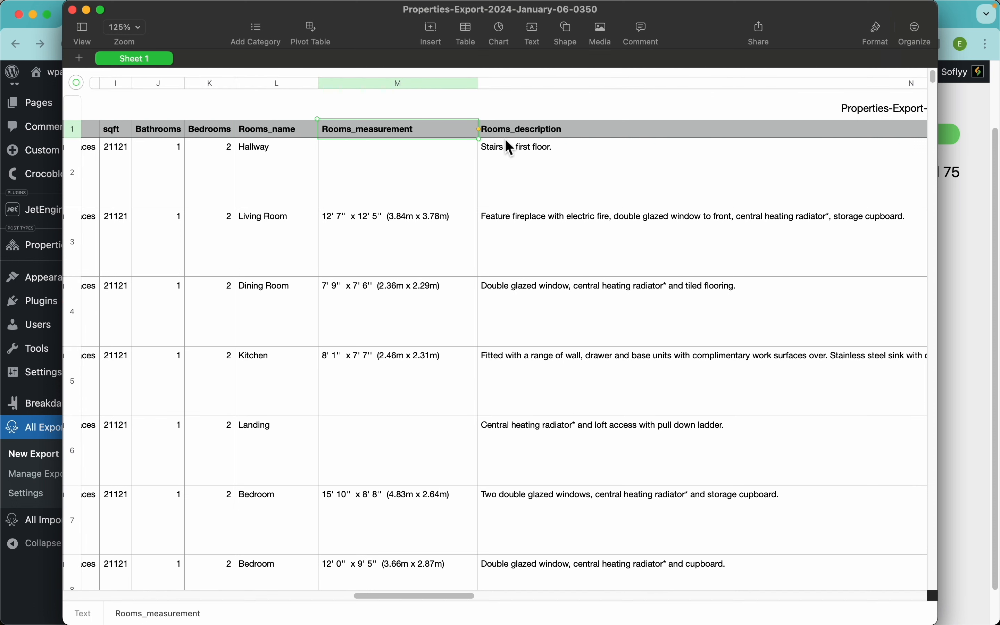
{"action": "left_click", "coordinate": [523, 134]}
{"action": "left_click_drag", "start_coordinate": [269, 196], "coordinate": [263, 449]}
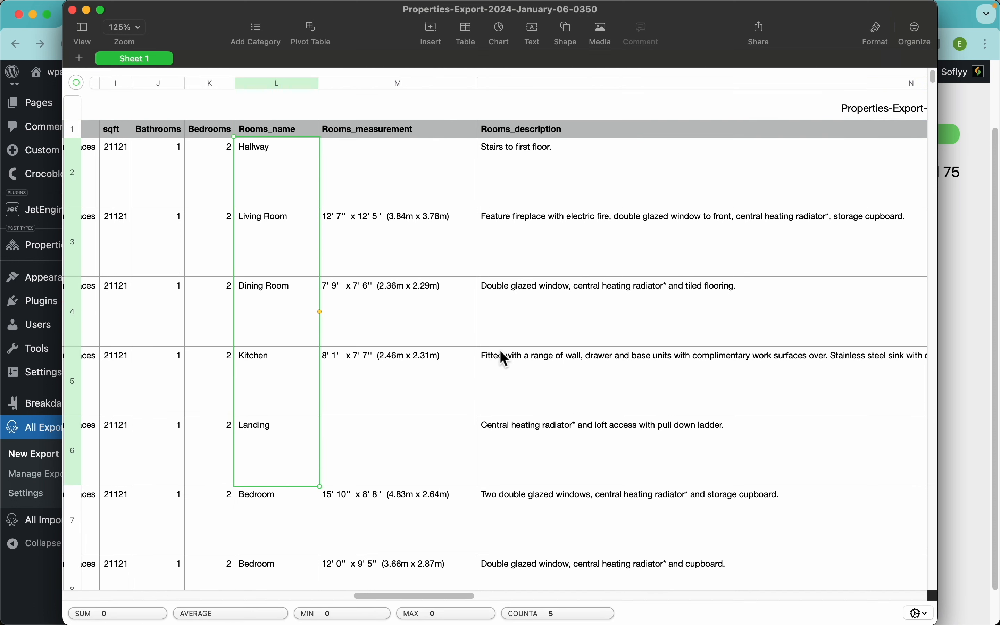
- Compare the repeated property rows from the start of the sheet and return to the completed export page in the browser
{"action": "scroll", "coordinate": [505, 358], "scroll_direction": "left", "scroll_amount": 15}
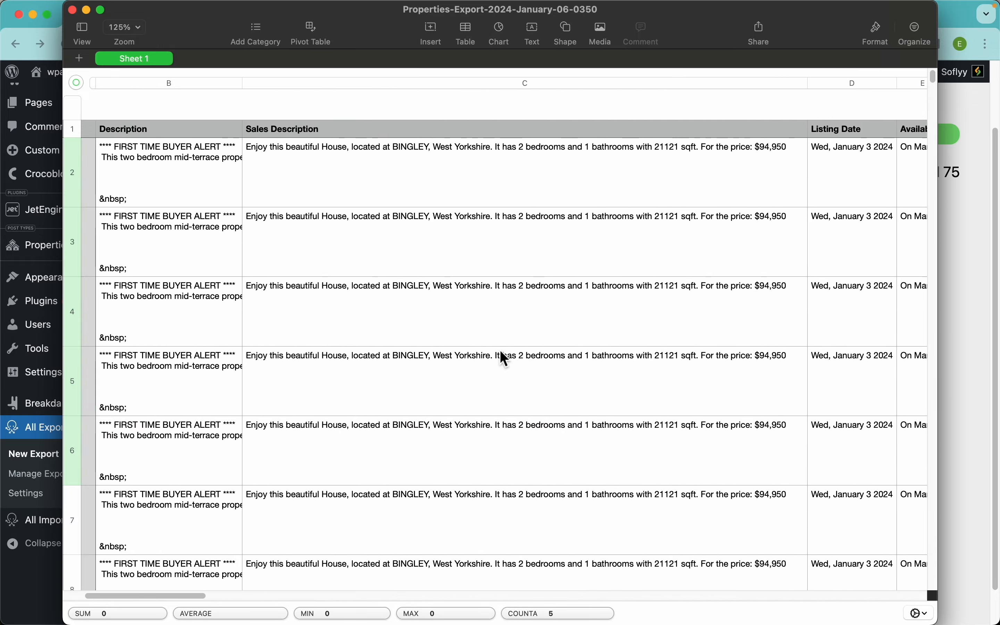
{"action": "scroll", "coordinate": [505, 358], "scroll_direction": "down", "scroll_amount": 10}
{"action": "scroll", "coordinate": [504, 358], "scroll_direction": "up", "scroll_amount": 10}
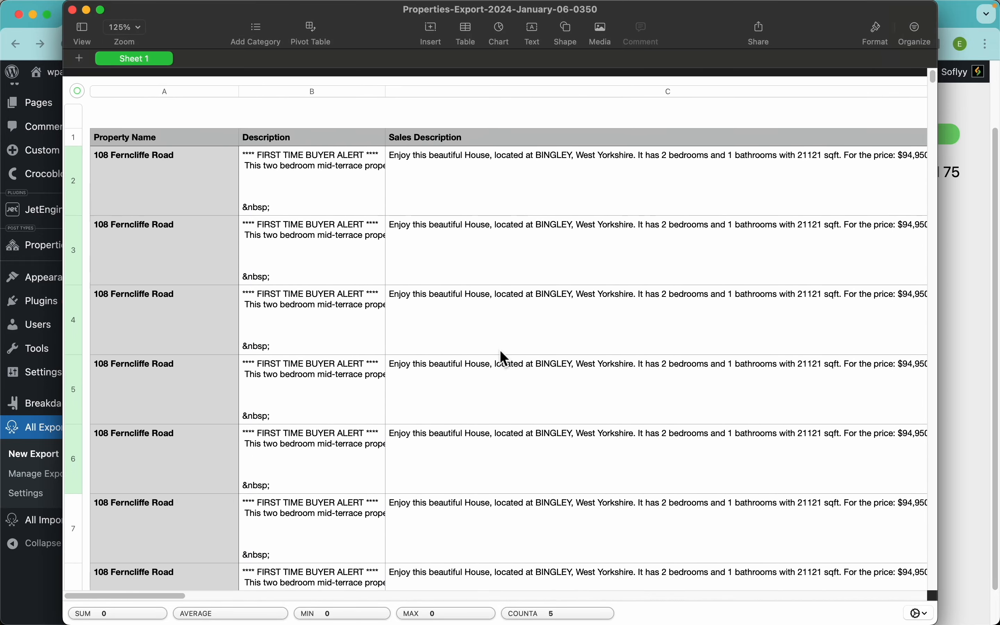
{"action": "left_click", "coordinate": [965, 311]}
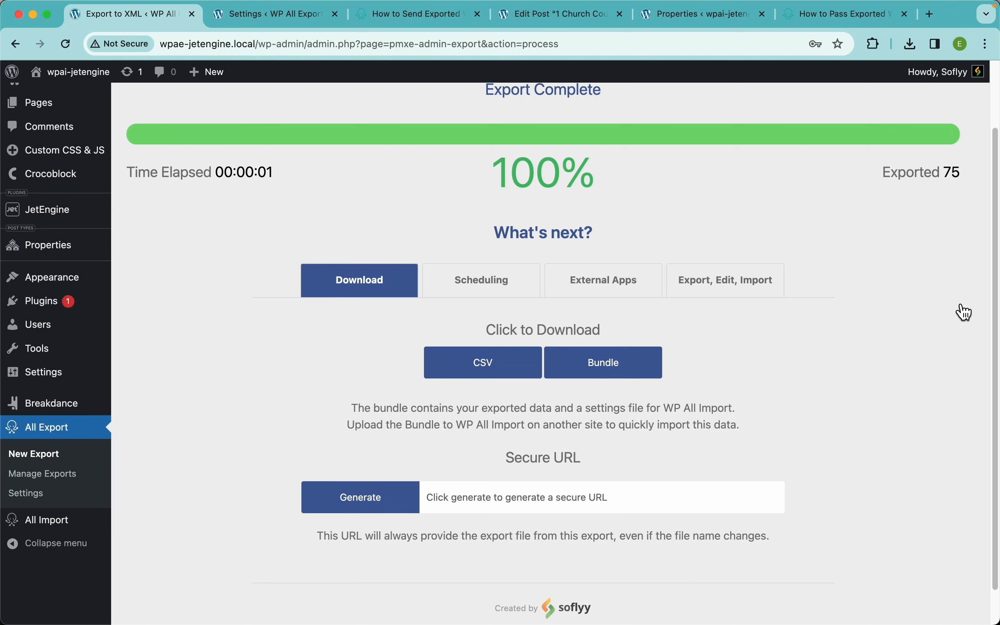